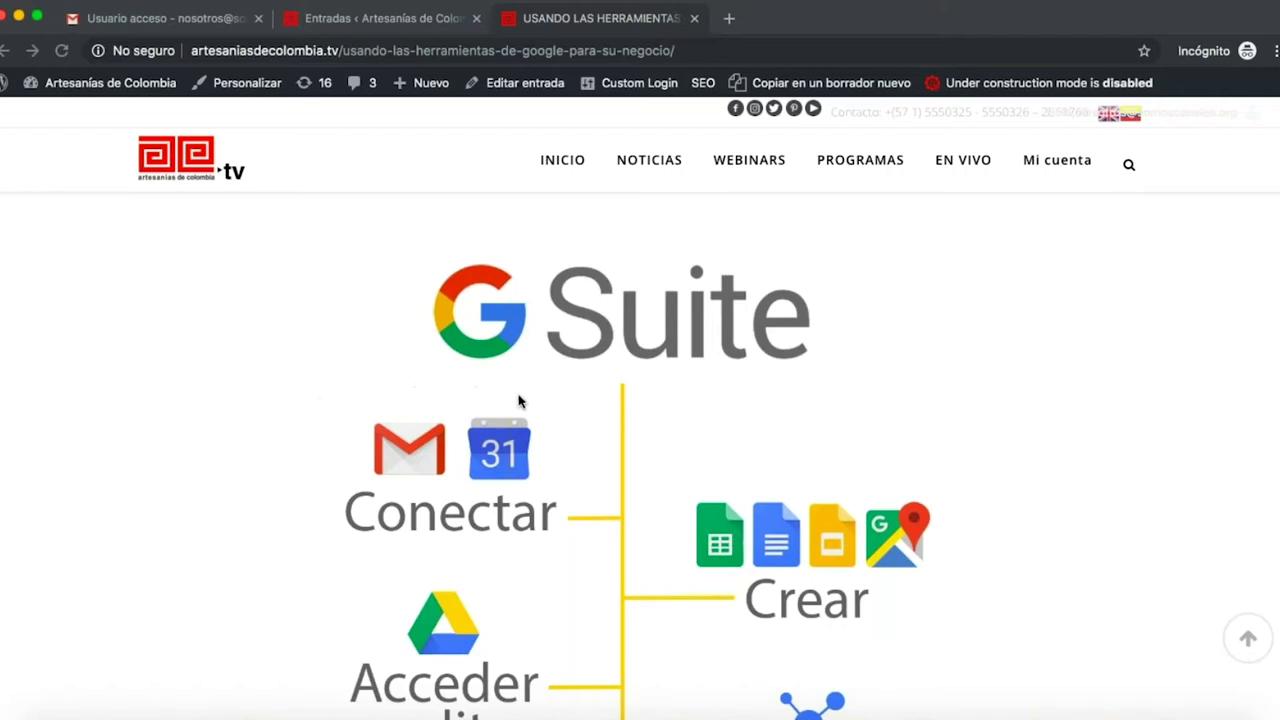
- Read down the G Suite article to its Gmail section, then right-click Safari in the Dock
{"action": "scroll", "coordinate": [518, 401], "scroll_direction": "down", "scroll_amount": 3}
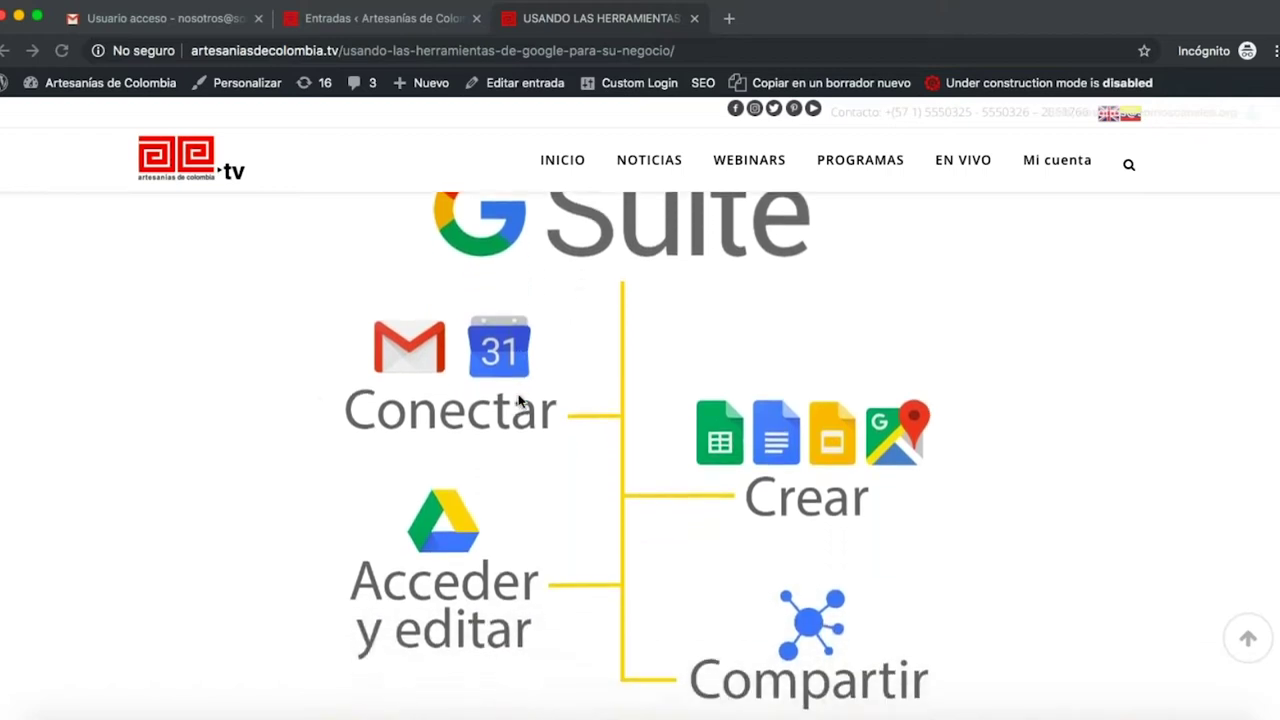
{"action": "scroll", "coordinate": [518, 401], "scroll_direction": "down", "scroll_amount": 1}
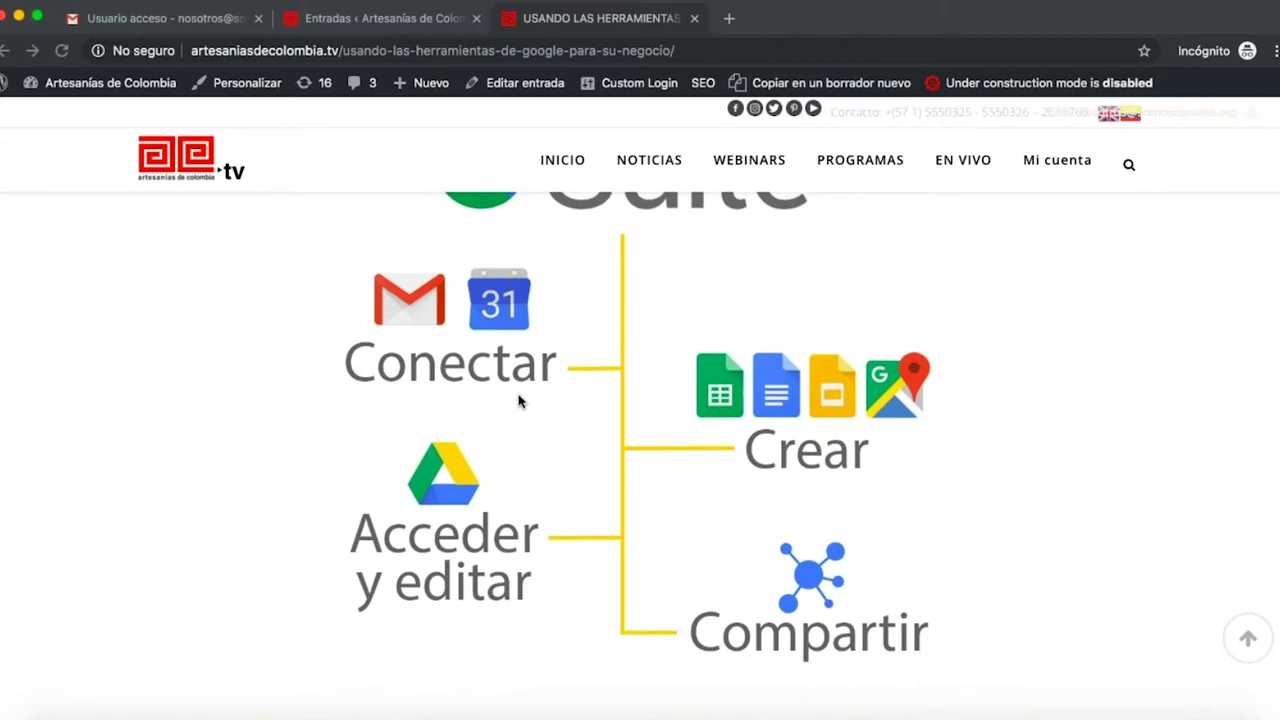
{"action": "scroll", "coordinate": [518, 401], "scroll_direction": "down", "scroll_amount": 1}
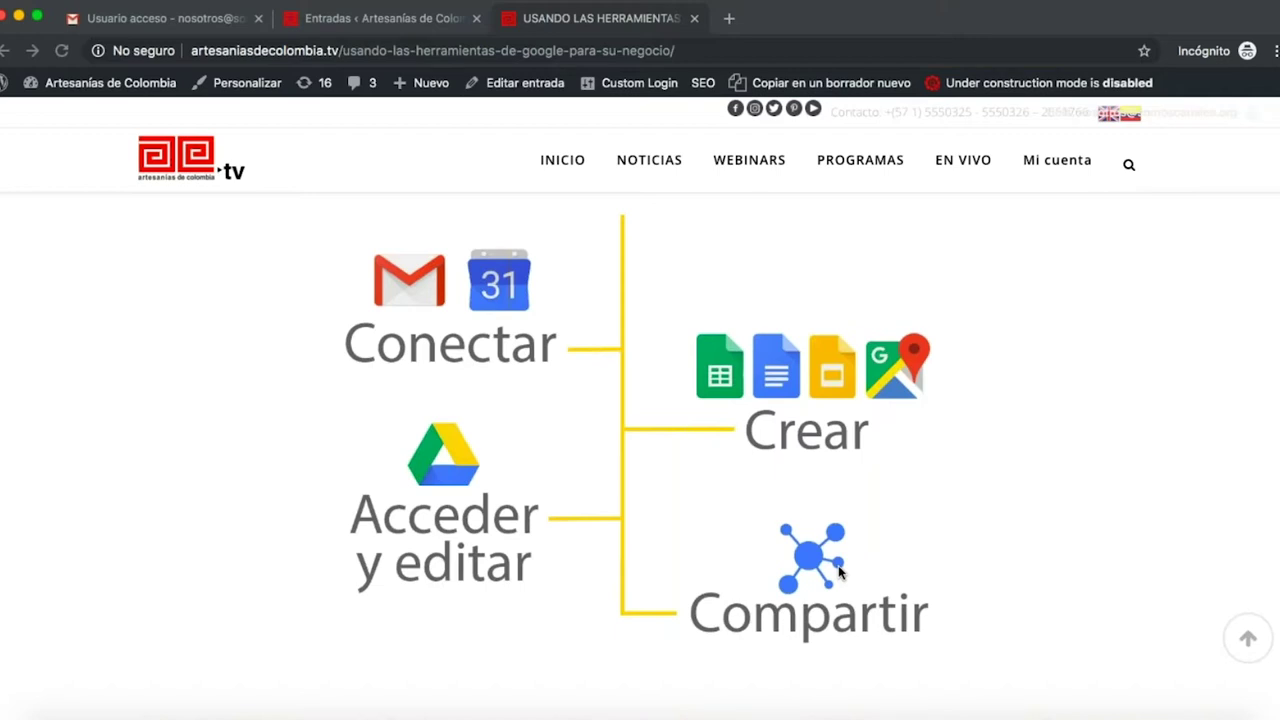
{"action": "scroll", "coordinate": [838, 570], "scroll_direction": "down", "scroll_amount": 5}
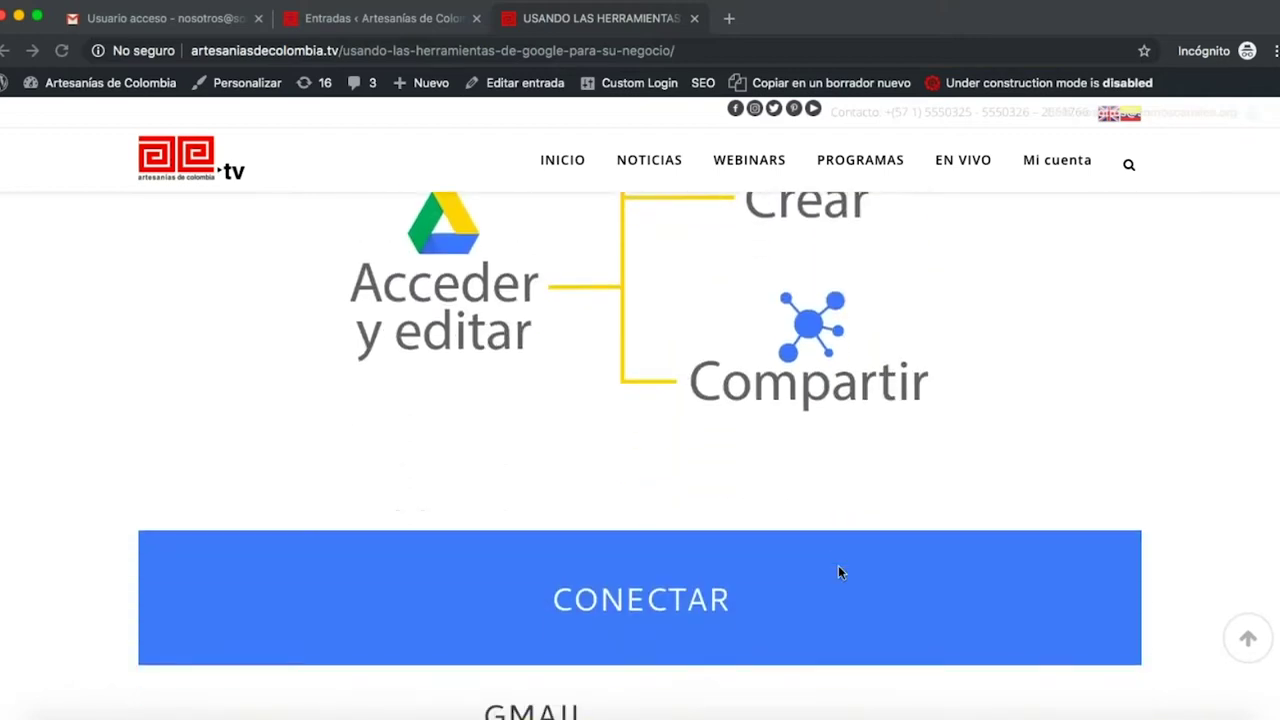
{"action": "scroll", "coordinate": [832, 564], "scroll_direction": "down", "scroll_amount": 4}
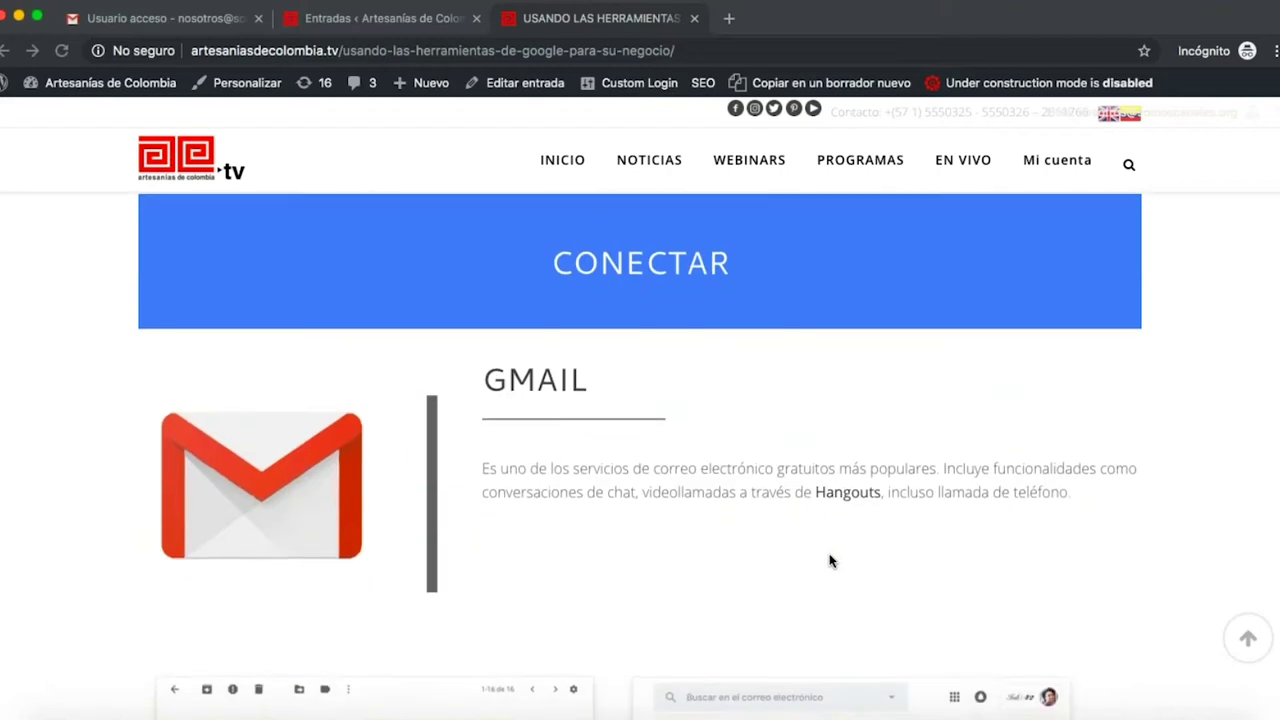
{"action": "scroll", "coordinate": [829, 561], "scroll_direction": "down", "scroll_amount": 1}
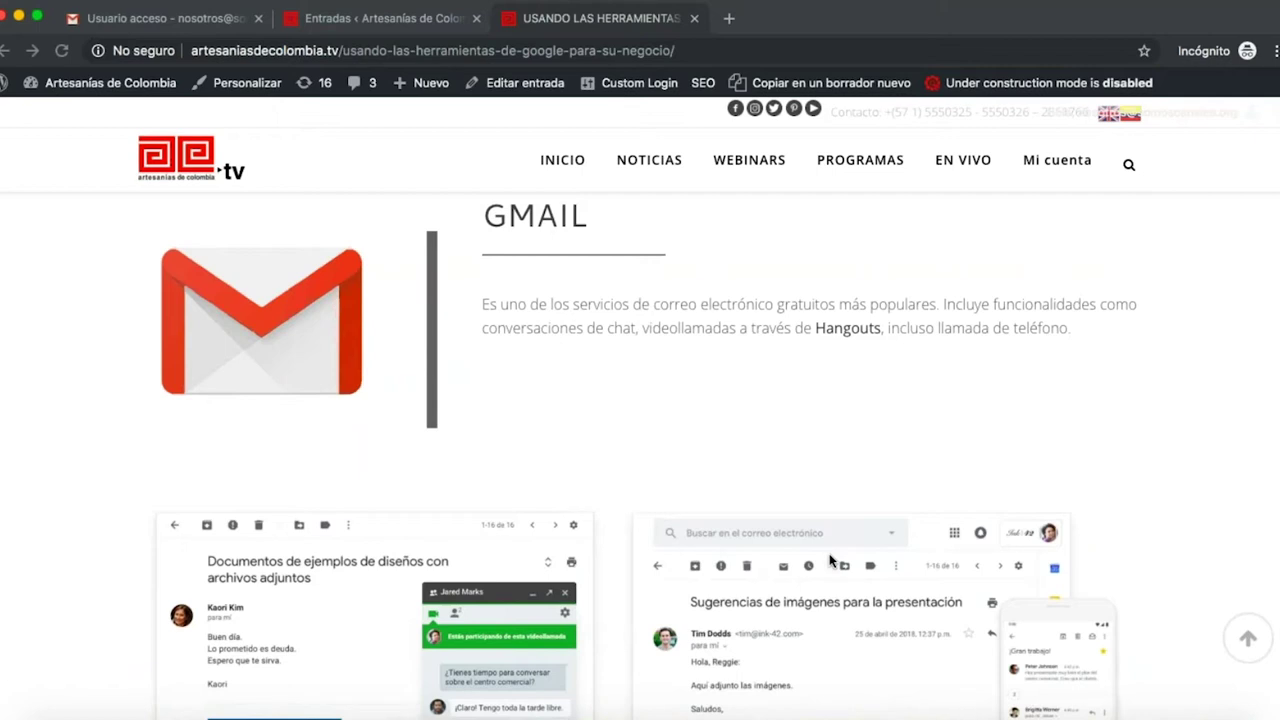
{"action": "scroll", "coordinate": [829, 560], "scroll_direction": "down", "scroll_amount": 2}
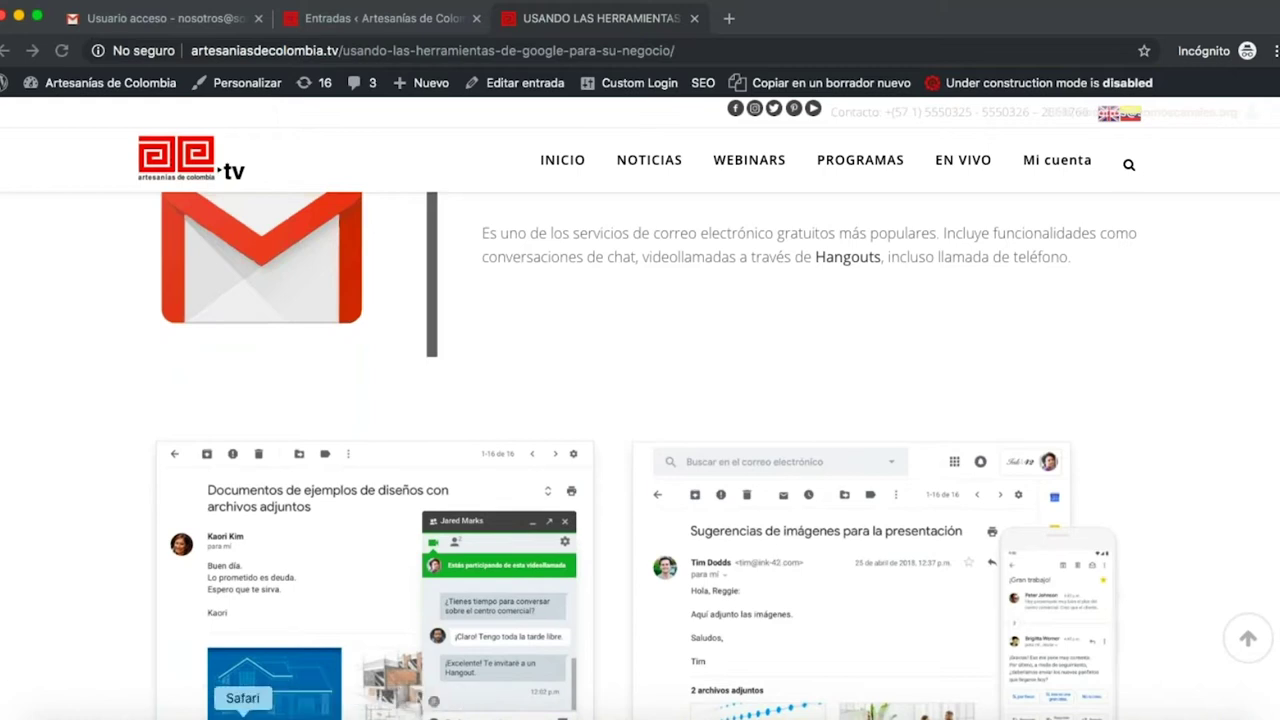
{"action": "right_click", "coordinate": [244, 716]}
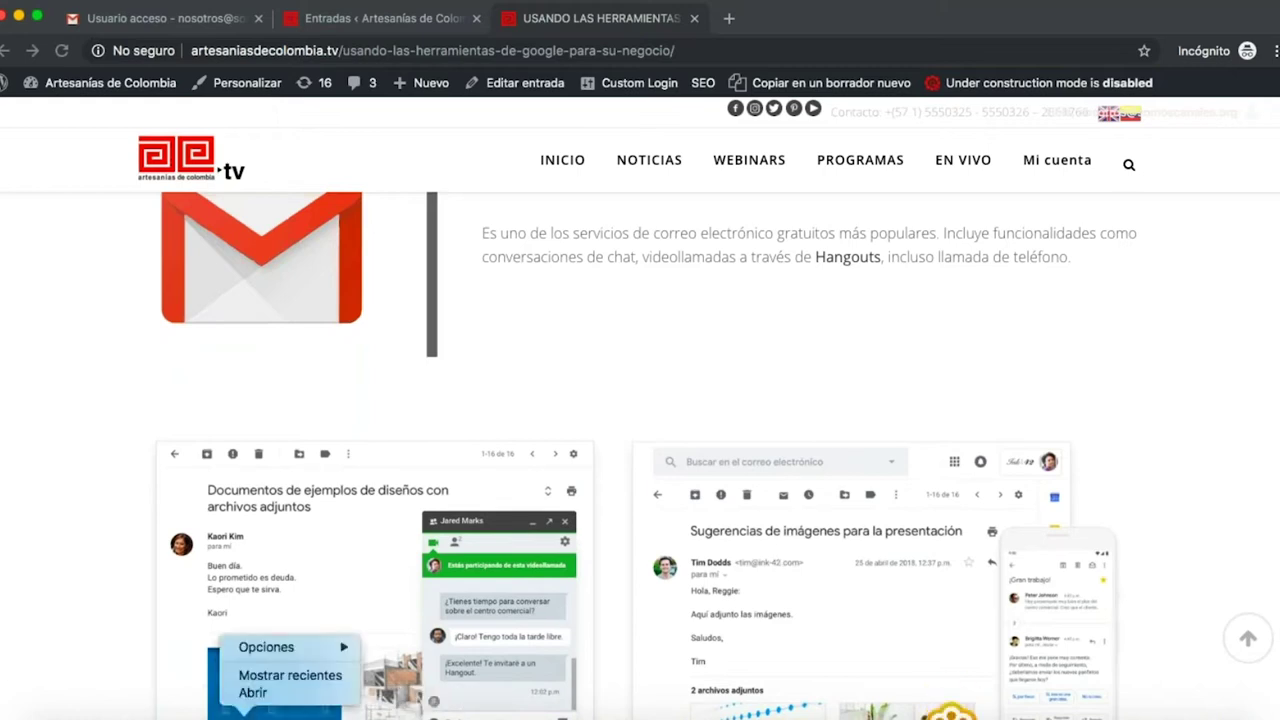
- Load gmail.com in a new private tab and choose Agregar una cuenta from the account menu
{"action": "left_click", "coordinate": [729, 18]}
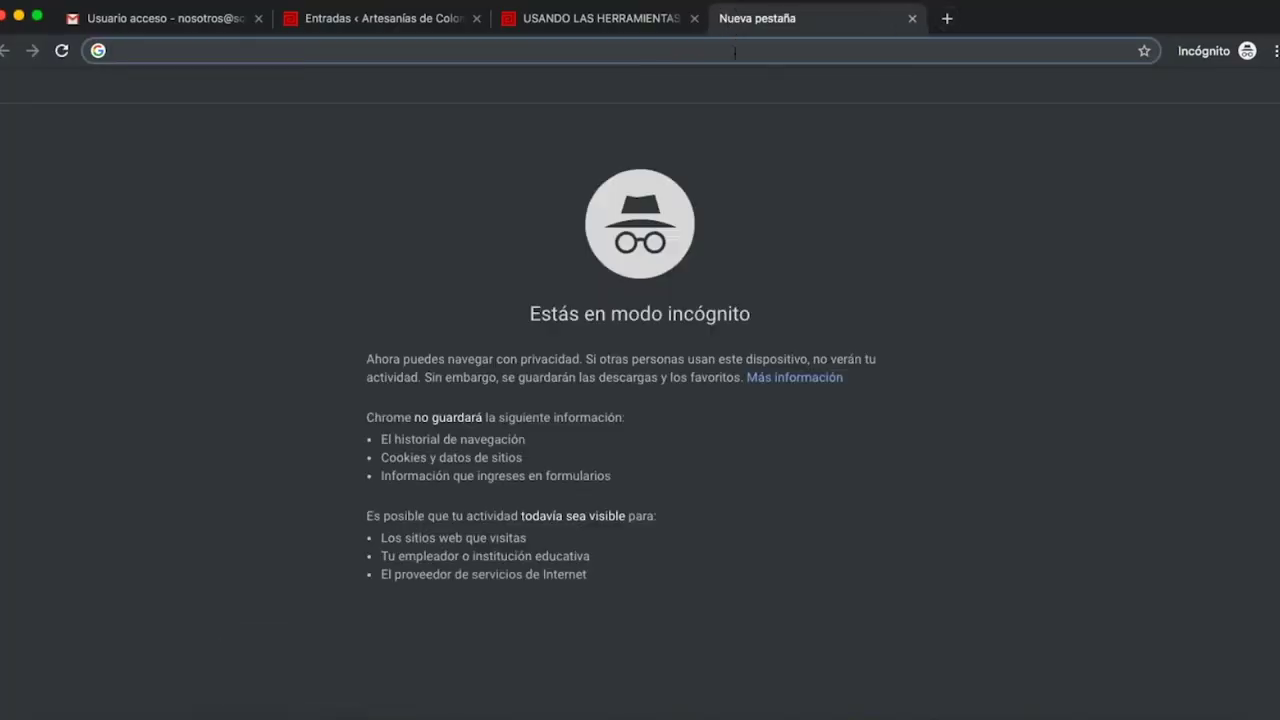
{"action": "type", "text": "gmail.com"}
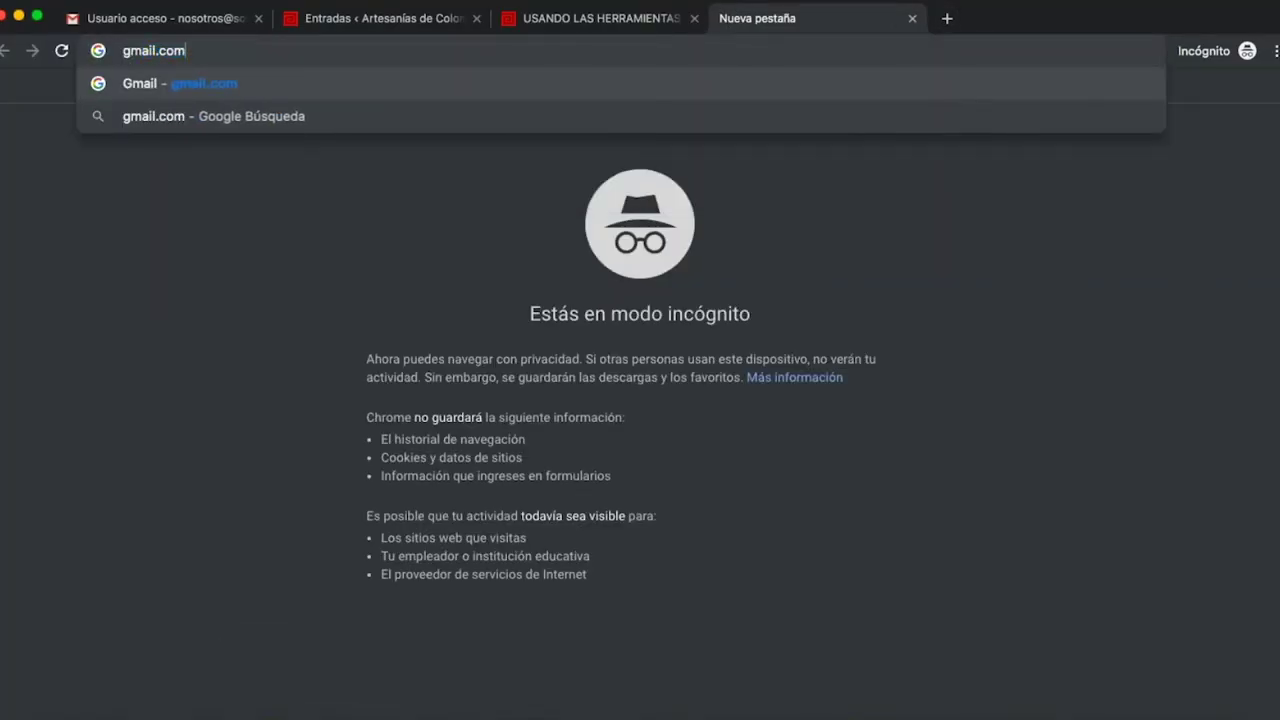
{"action": "key", "text": "Return"}
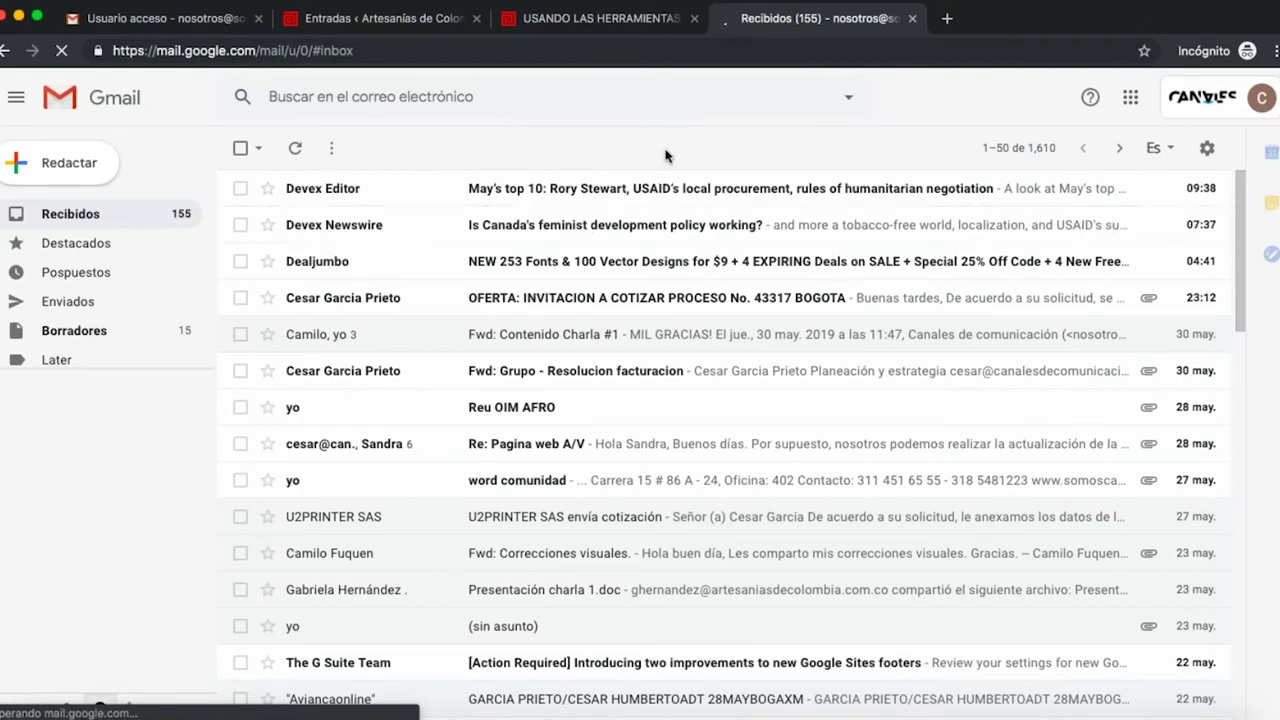
{"action": "left_click", "coordinate": [1236, 105]}
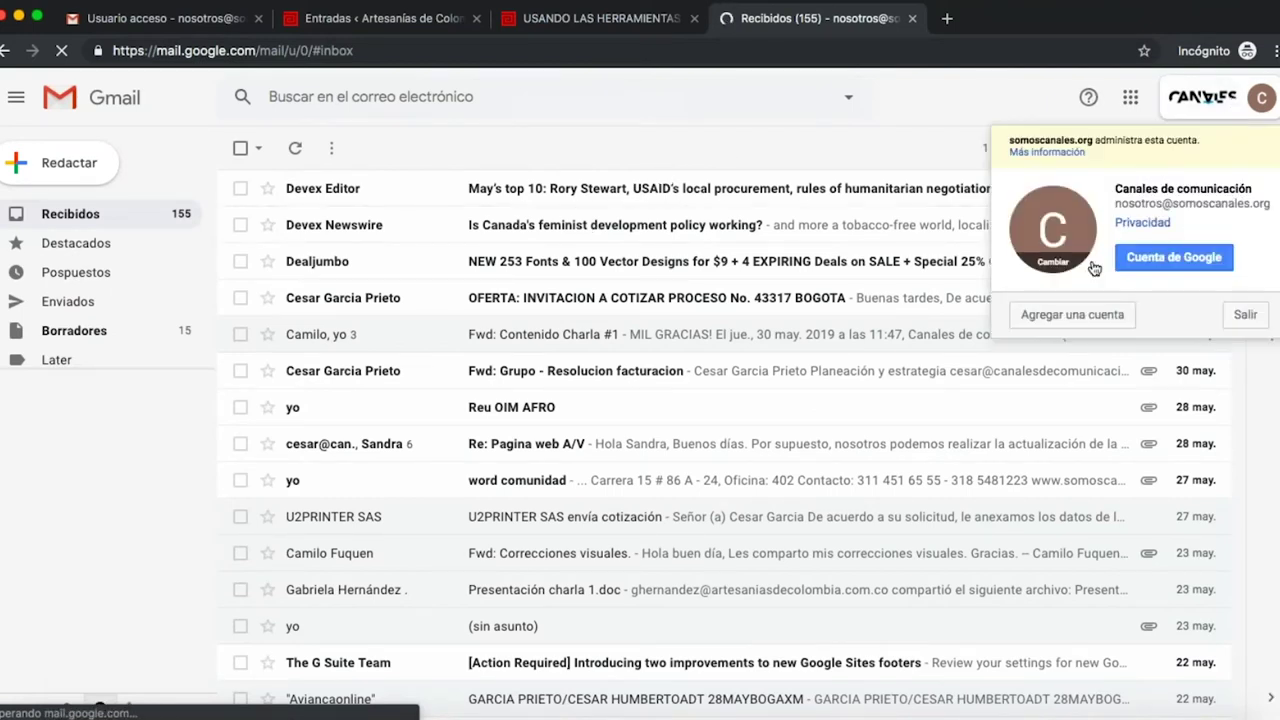
{"action": "left_click", "coordinate": [1094, 315]}
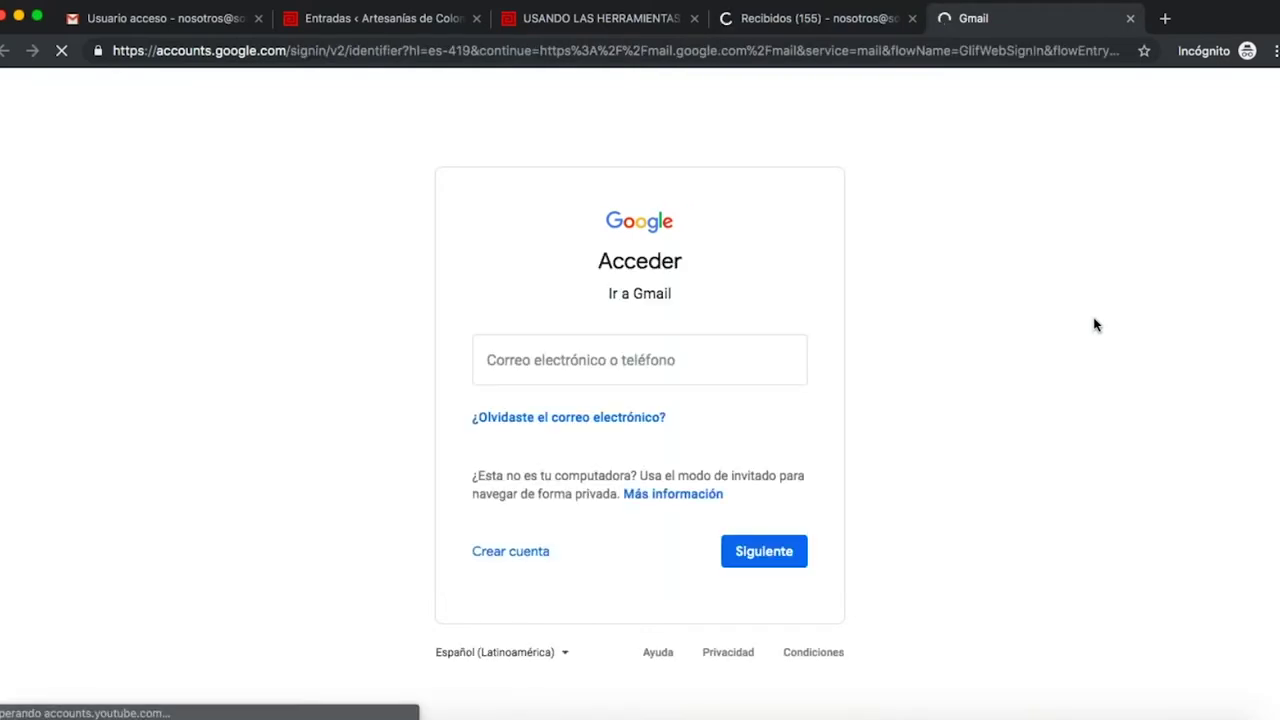
- Choose Crear cuenta › Para administrar mi negocio to reach the sign-up form
{"action": "left_click", "coordinate": [536, 554]}
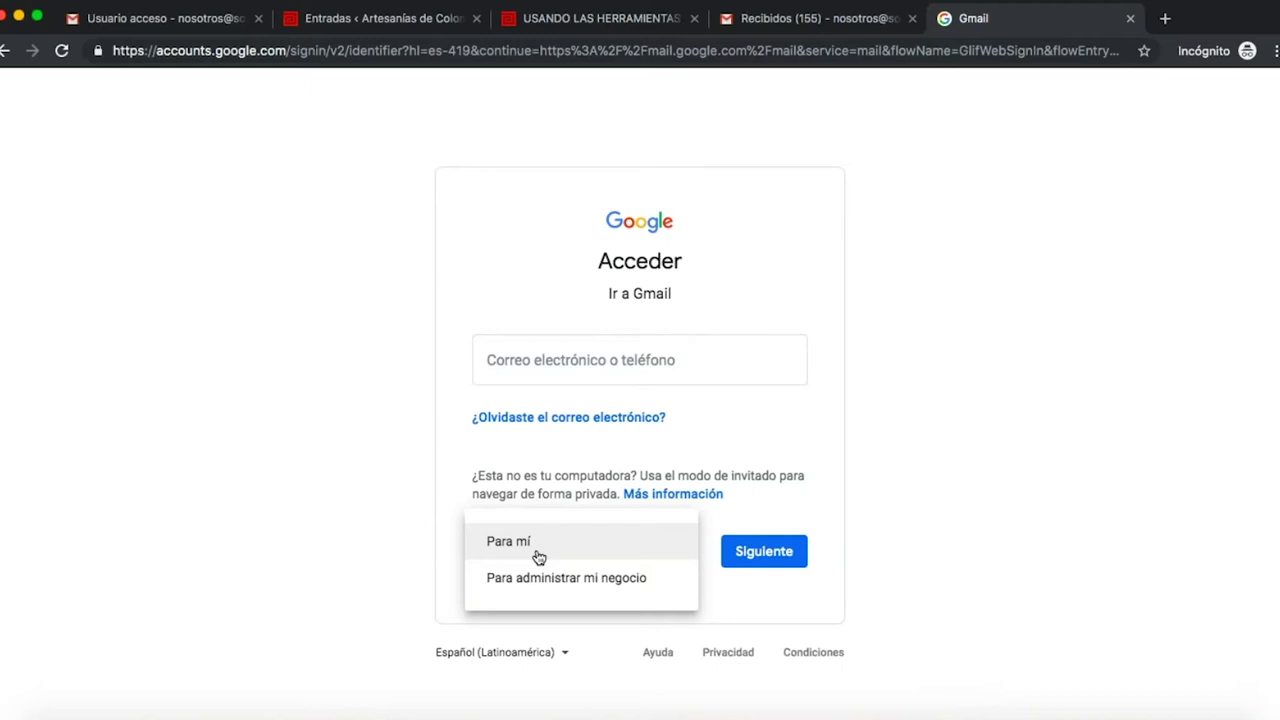
{"action": "left_click", "coordinate": [560, 377]}
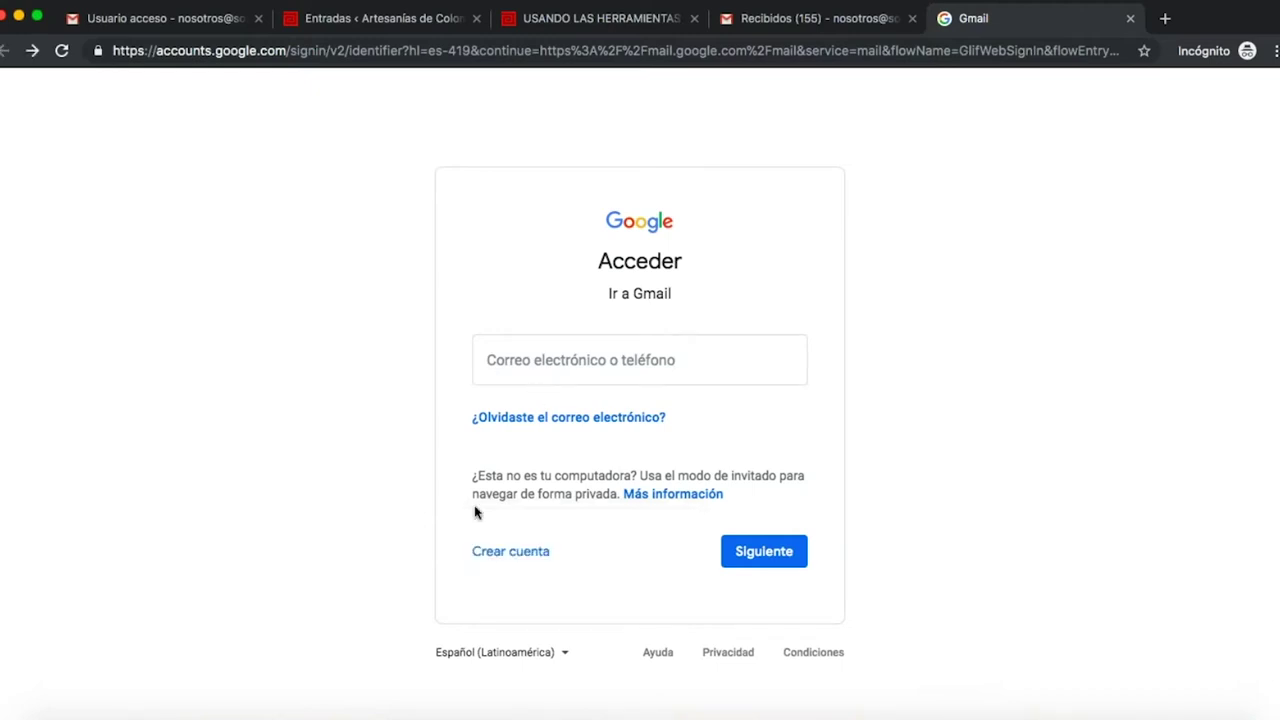
{"action": "left_click", "coordinate": [512, 556]}
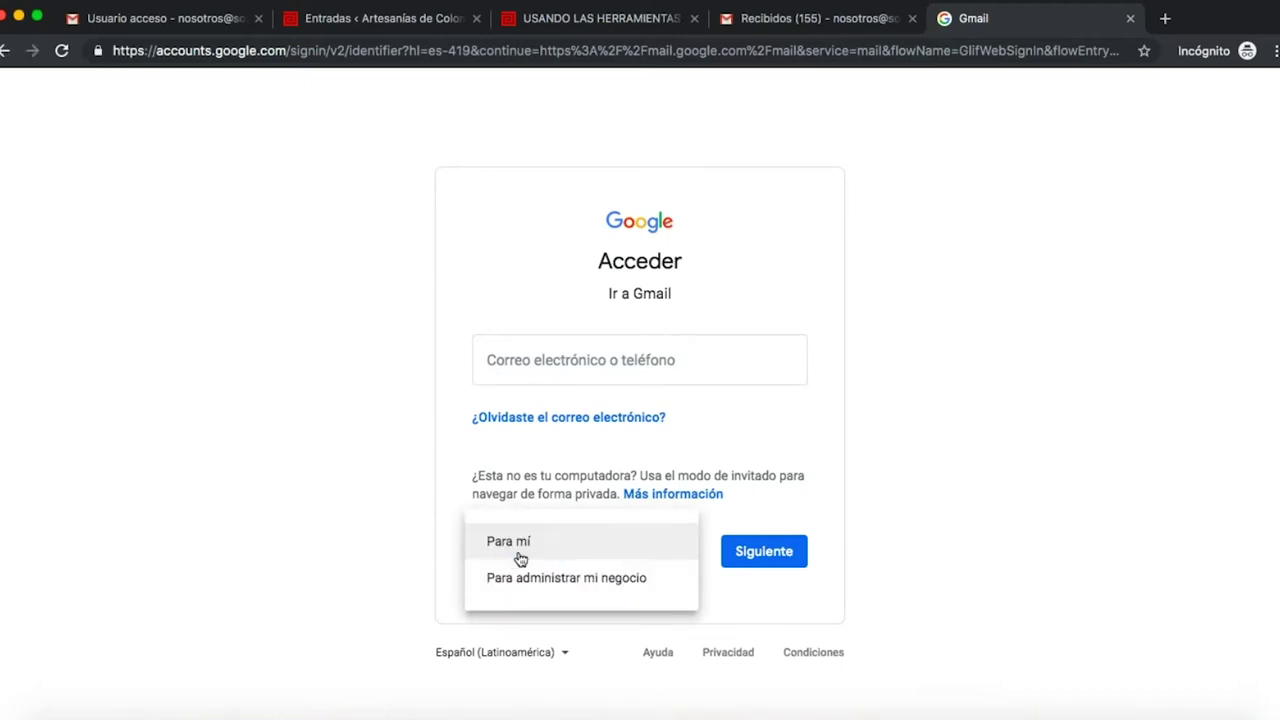
{"action": "left_click", "coordinate": [543, 590]}
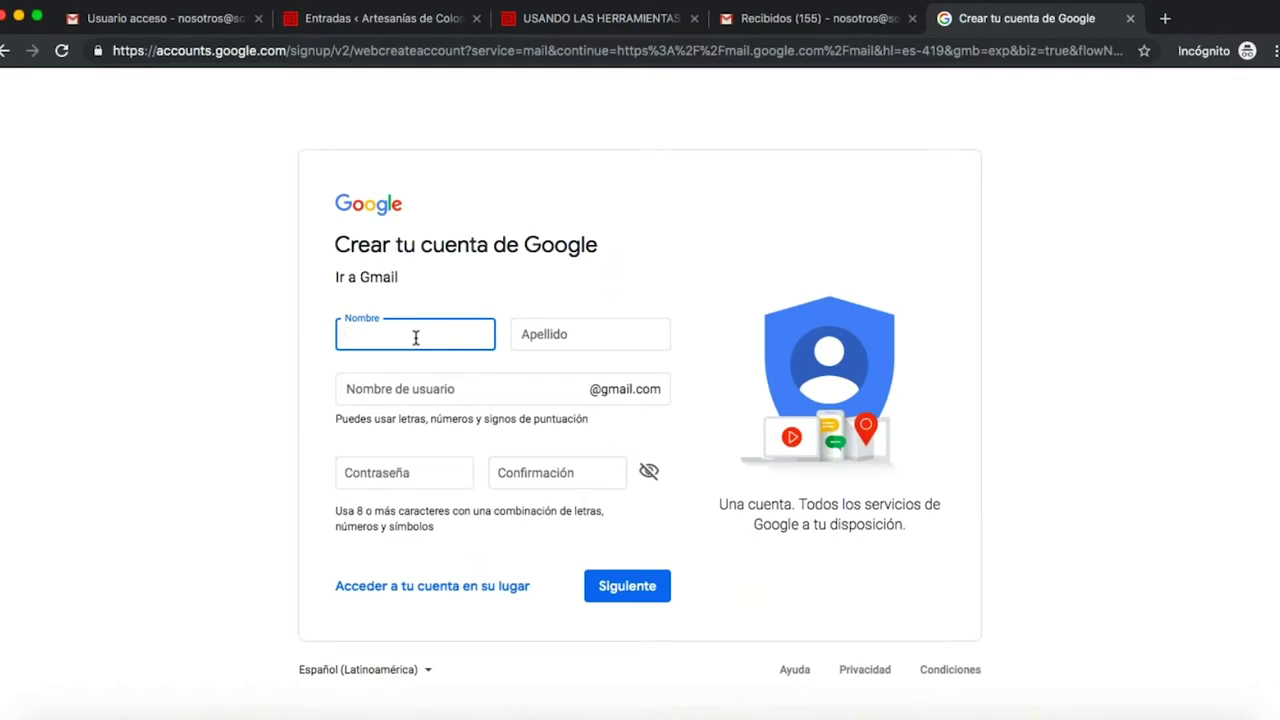
{"action": "type", "text": "Artesano"}
{"action": "key", "text": "Tab"}
{"action": "type", "text": "Digital"}
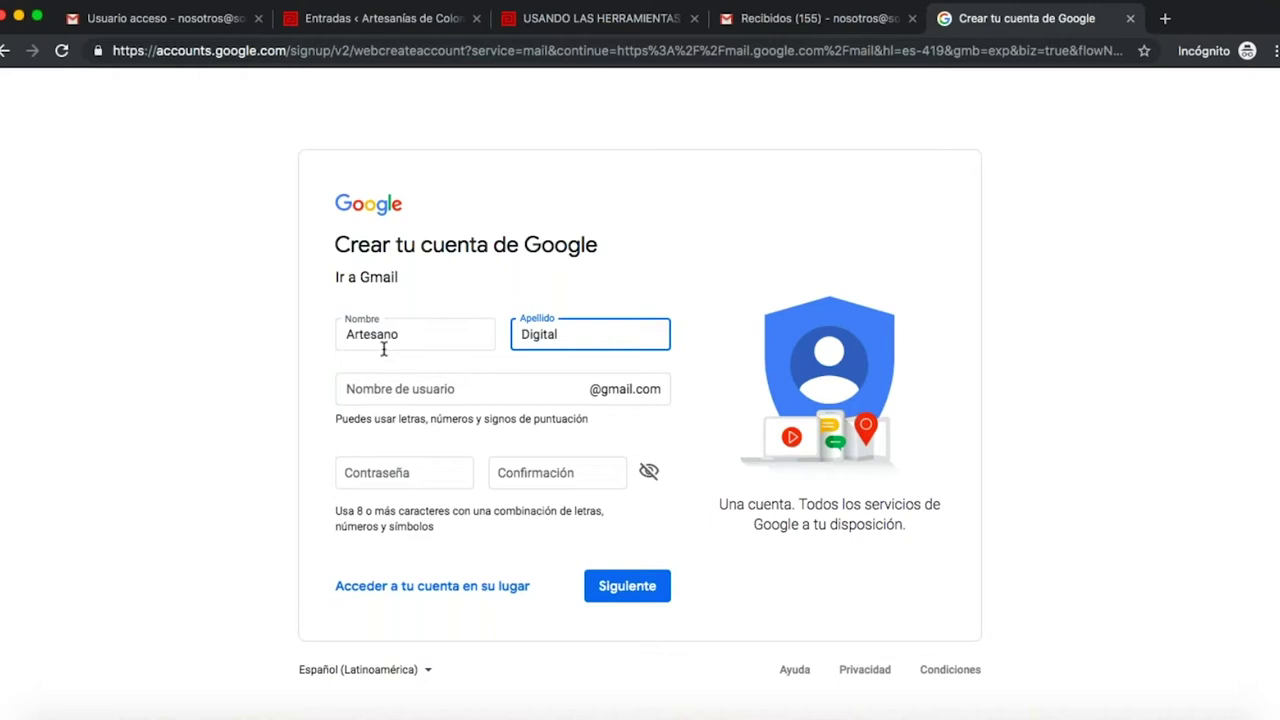
{"action": "left_click", "coordinate": [375, 389]}
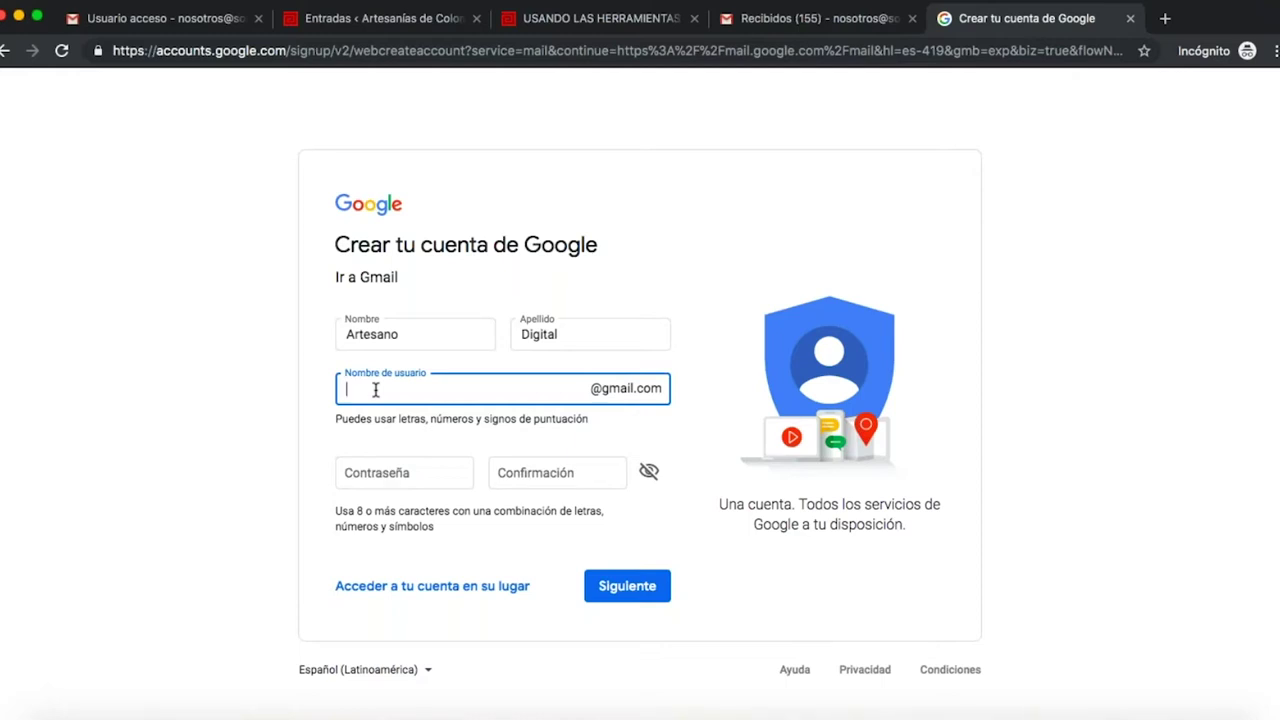
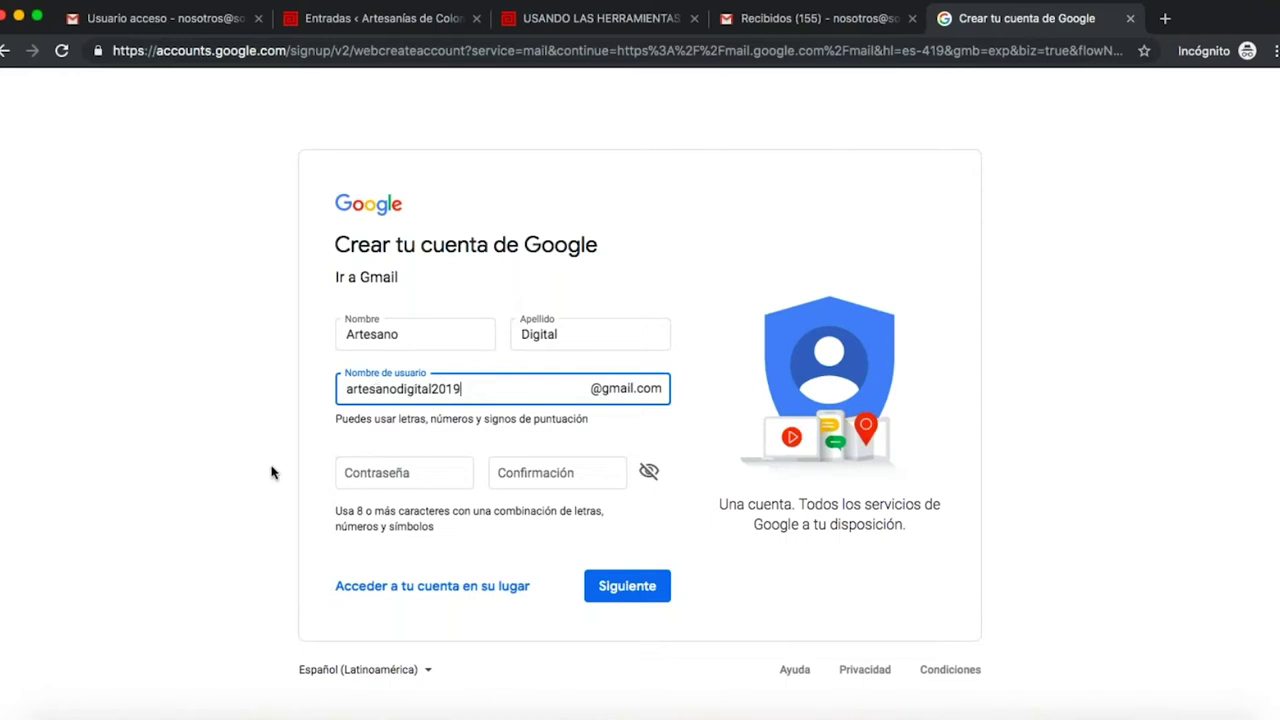
- Fill in the account password and start typing its confirmation
{"action": "left_click", "coordinate": [402, 468]}
{"action": "type", "text": "•••••••••••"}
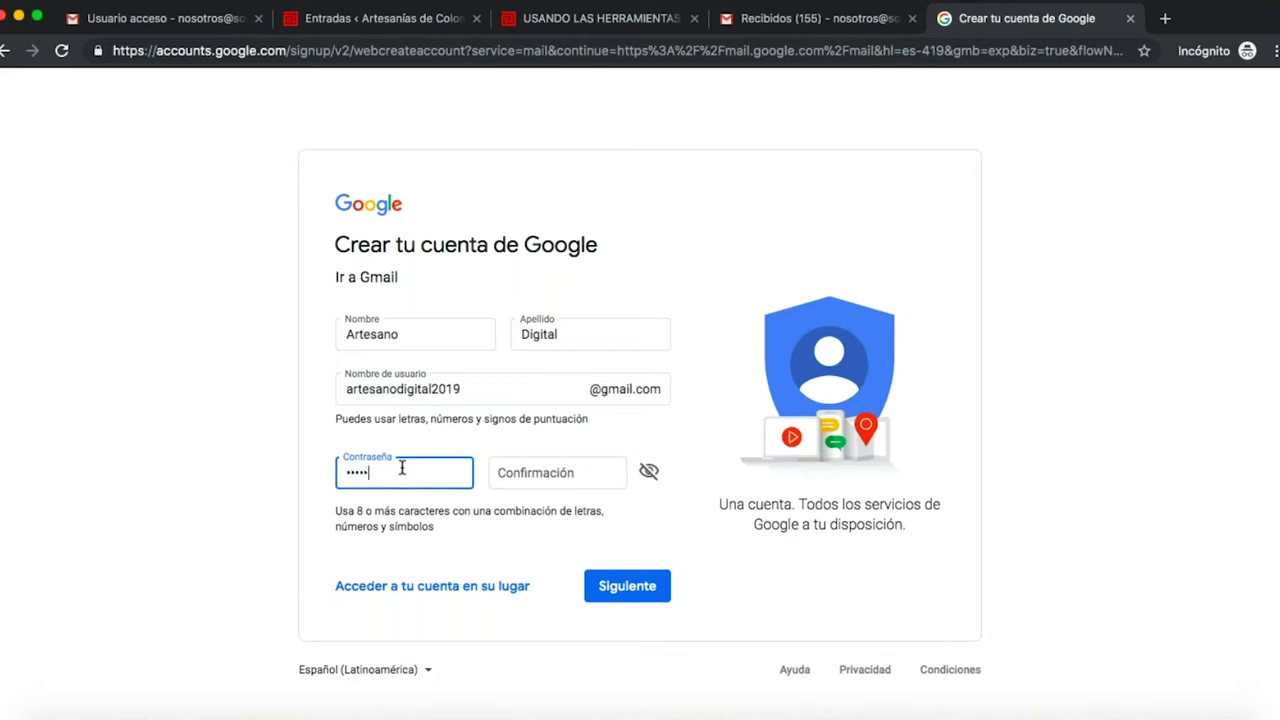
{"action": "type", "text": "••••••••"}
{"action": "left_click", "coordinate": [525, 471]}
{"action": "type", "text": "•••••••••"}
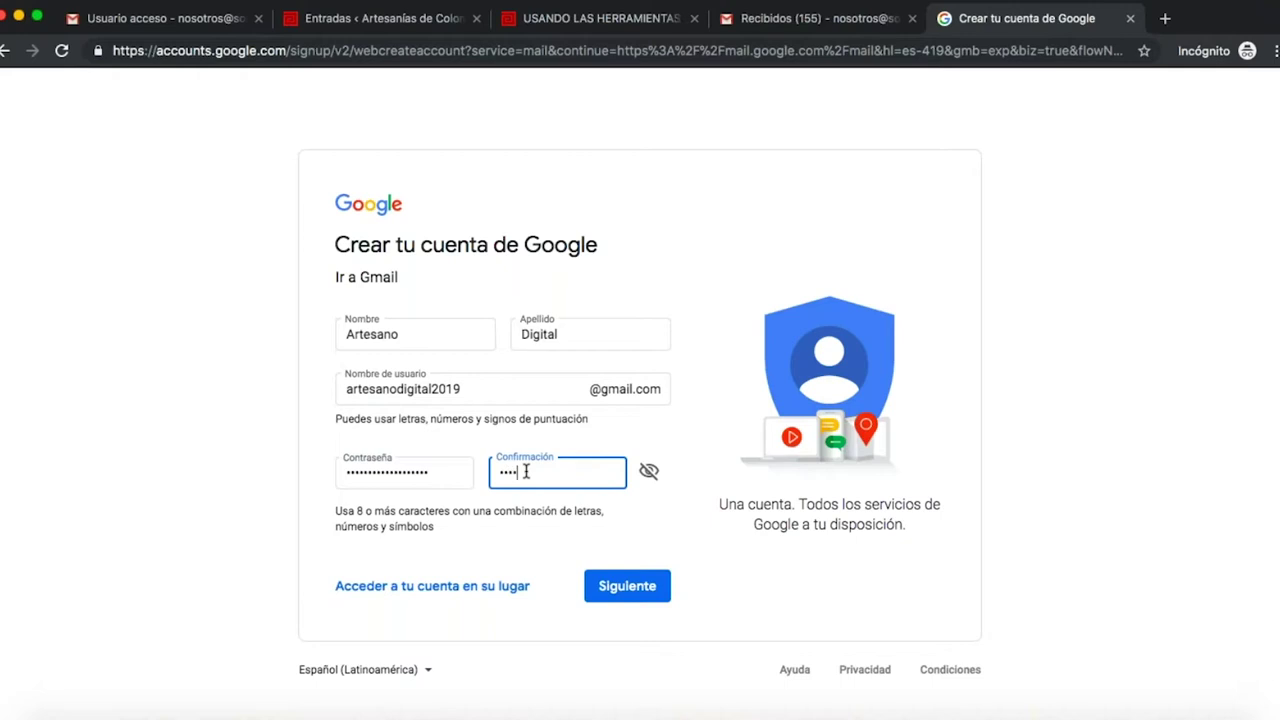
{"action": "type", "text": "••••••••••"}
- Submit the form, then replace the rejected password with a stronger one, confirm it and resubmit
{"action": "left_click", "coordinate": [629, 586]}
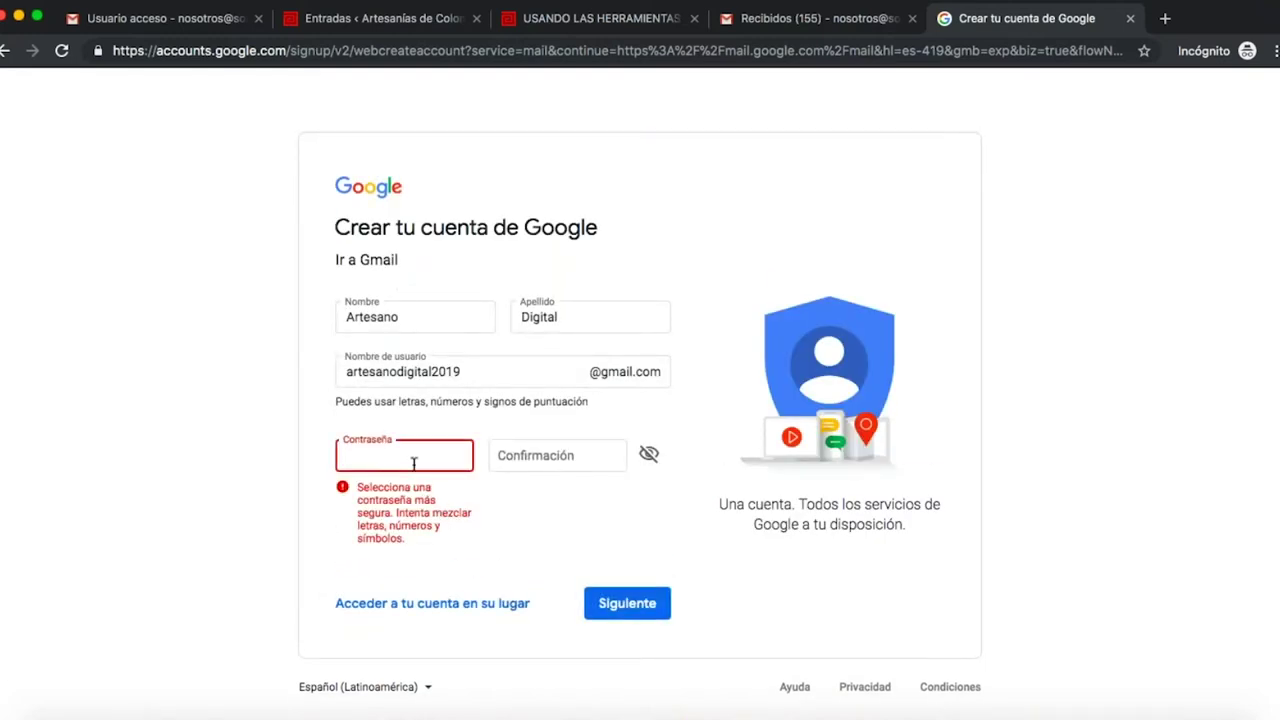
{"action": "type", "text": "••••••••••••••••••••"}
{"action": "key", "text": "Tab"}
{"action": "type", "text": "••••••••••"}
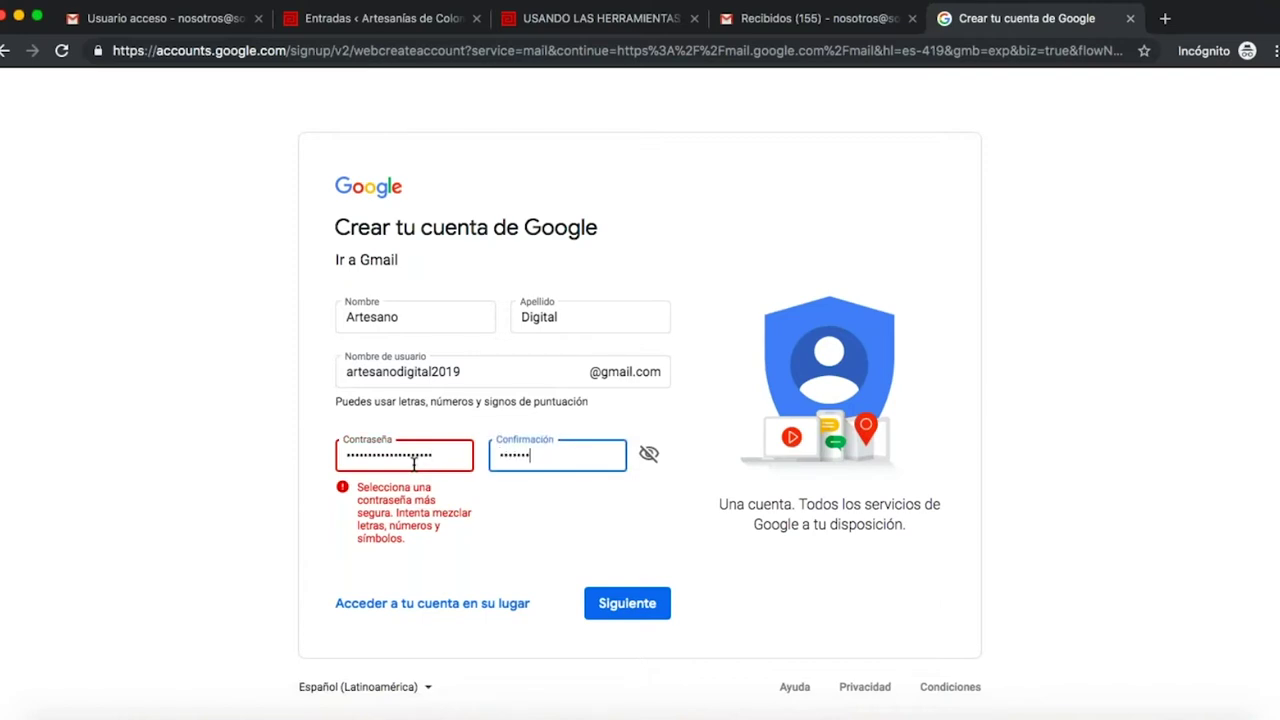
{"action": "type", "text": "•••••••••••"}
{"action": "key", "text": "Return"}
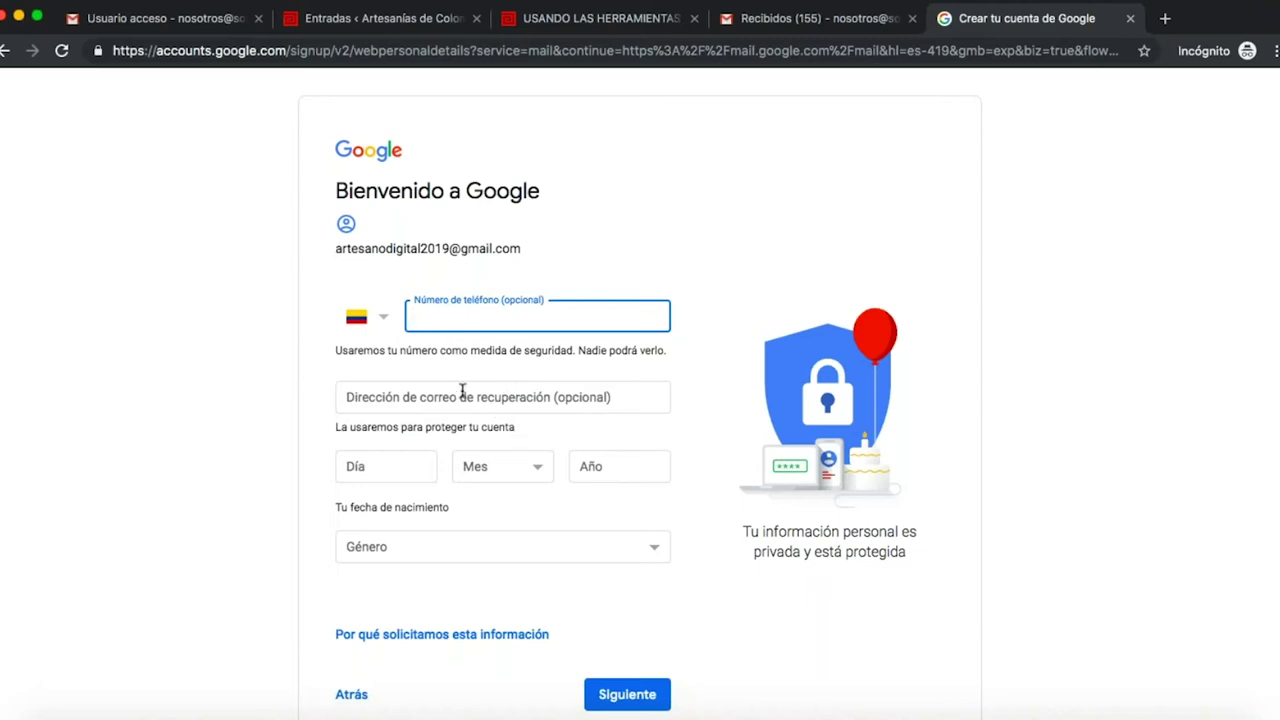
{"action": "left_click", "coordinate": [390, 479]}
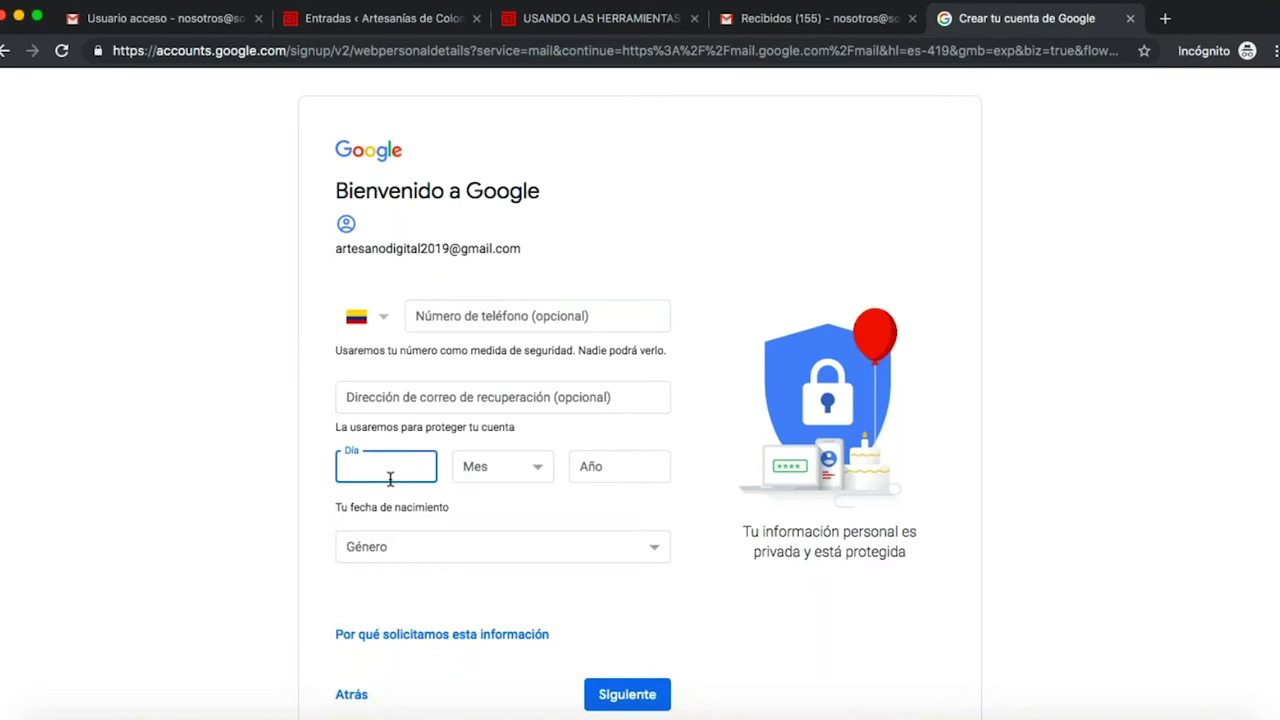
{"action": "type", "text": "31"}
{"action": "left_click", "coordinate": [500, 470]}
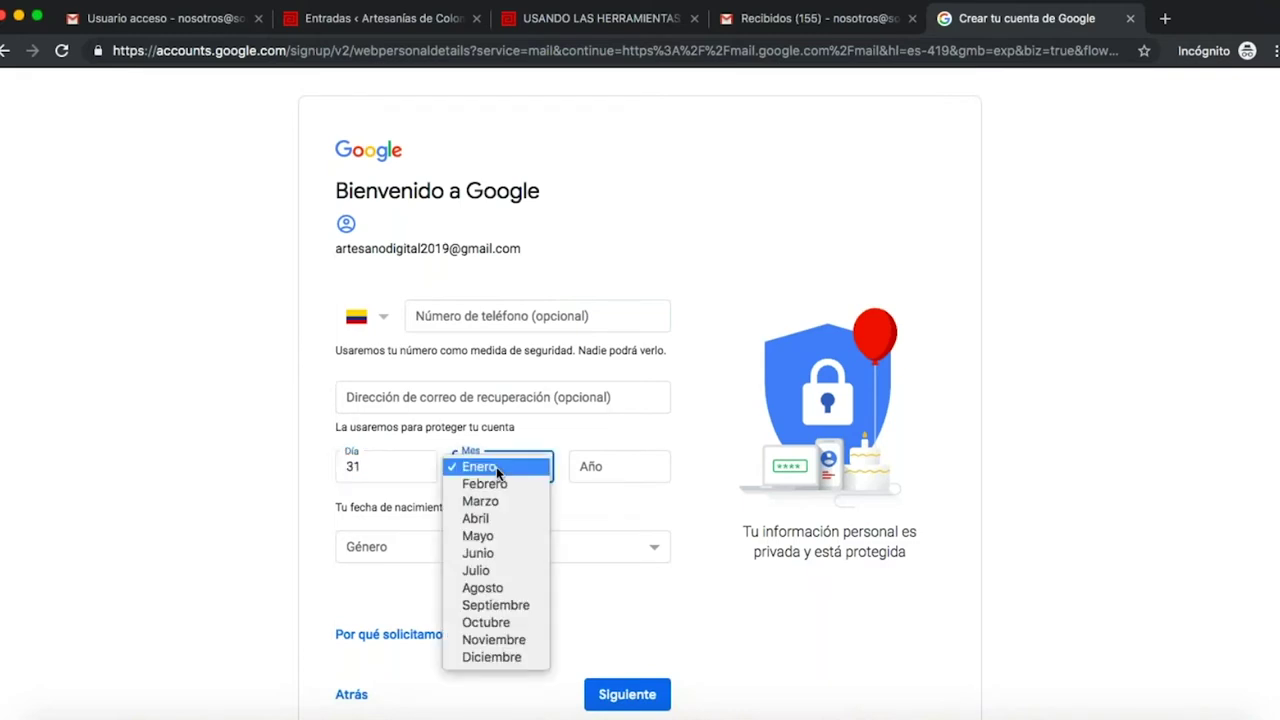
{"action": "left_click", "coordinate": [488, 537]}
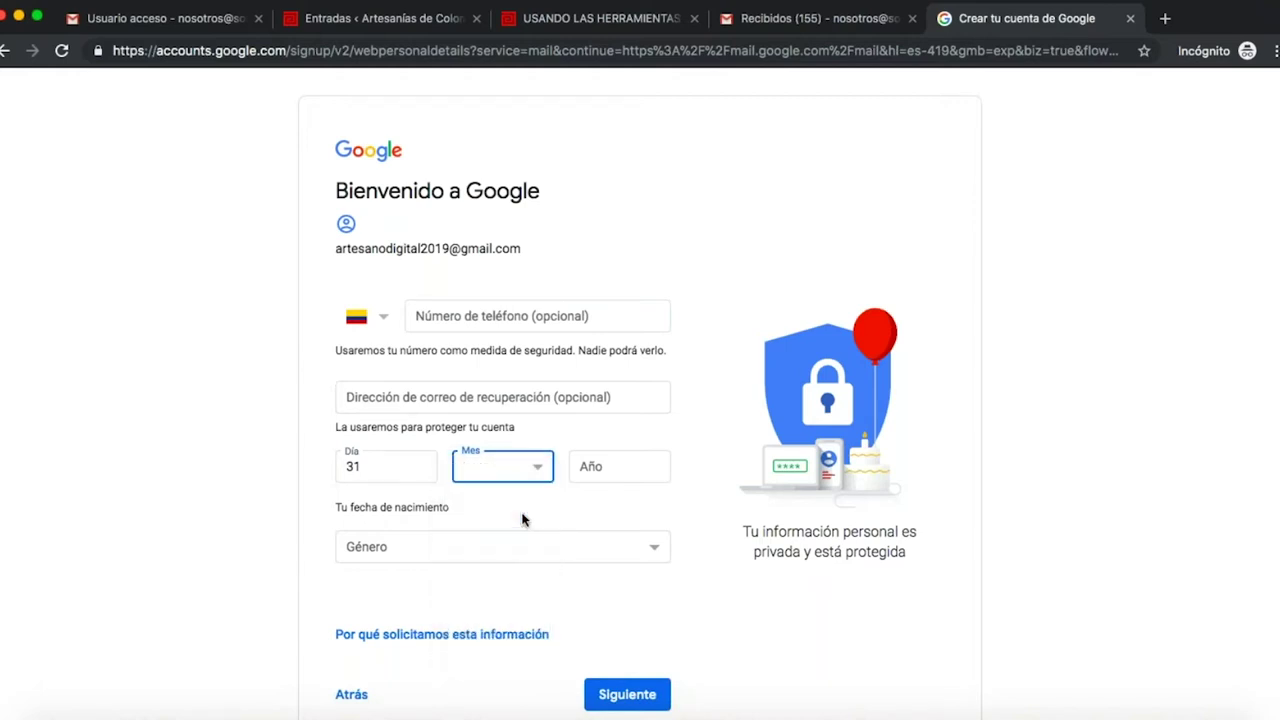
{"action": "left_click", "coordinate": [615, 479]}
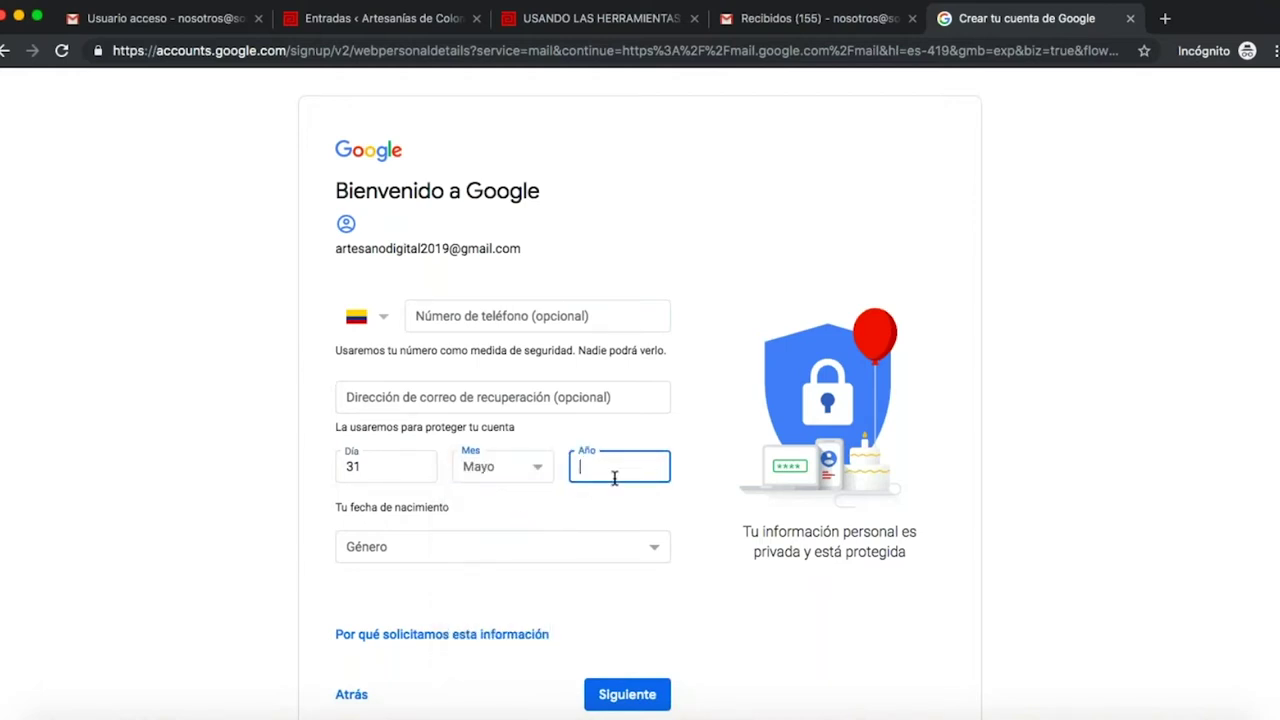
{"action": "left_click", "coordinate": [577, 545]}
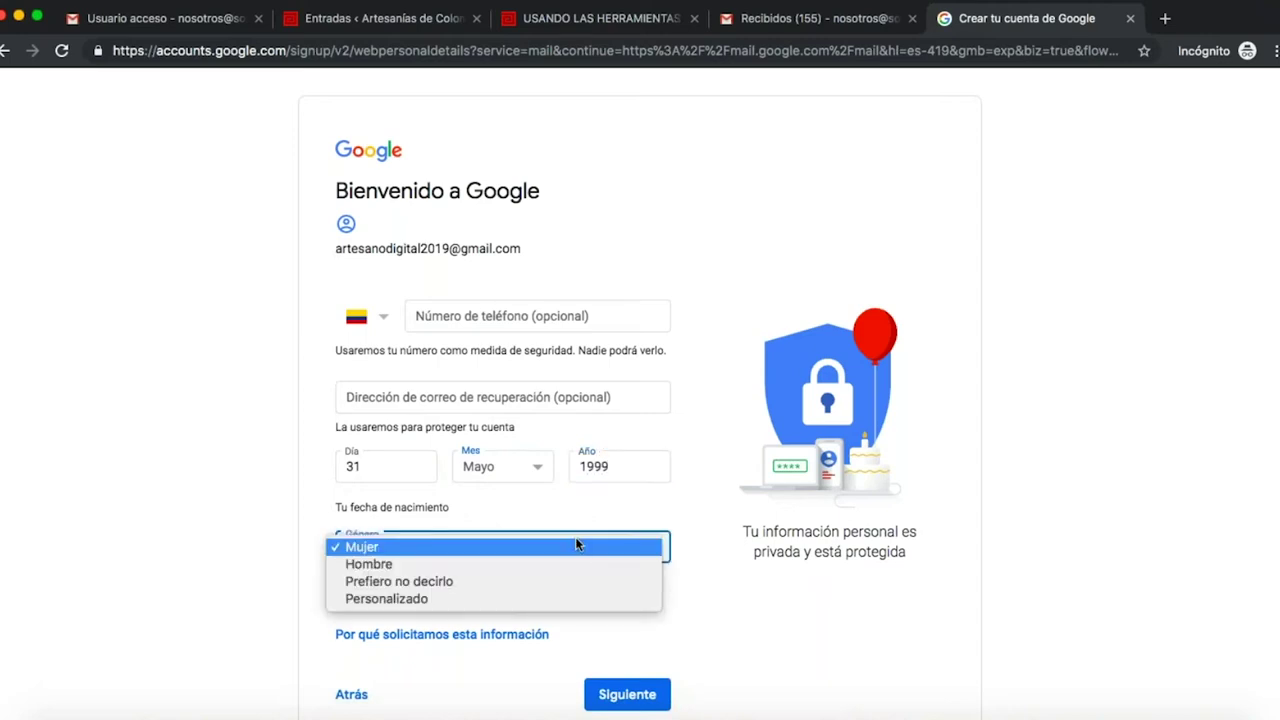
{"action": "left_click", "coordinate": [586, 566]}
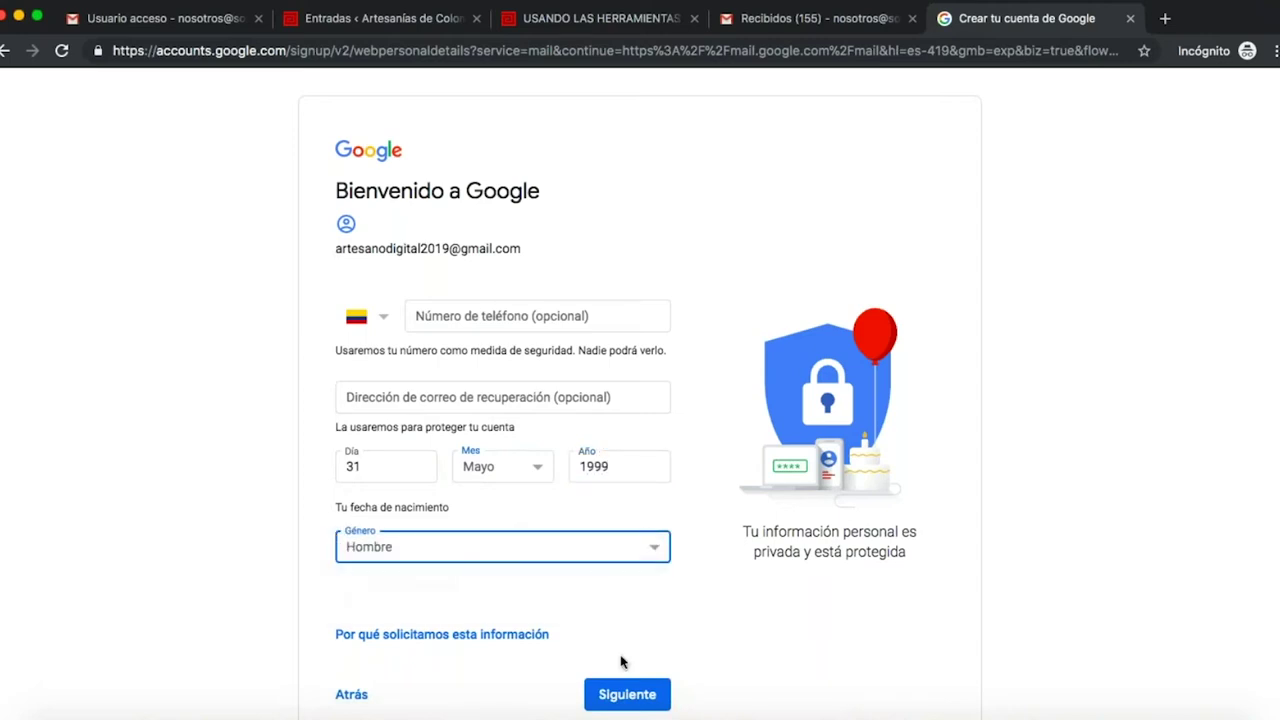
{"action": "left_click", "coordinate": [646, 694]}
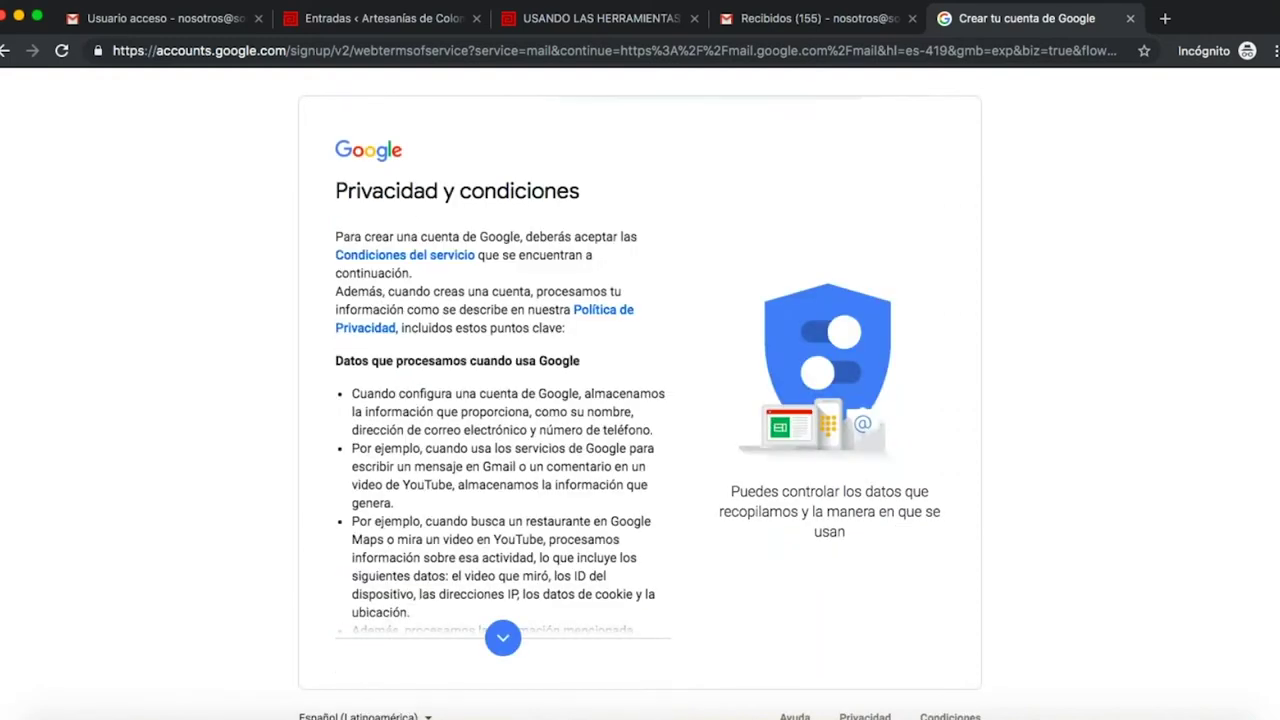
- Scroll through Privacidad y condiciones and accept the terms
{"action": "scroll", "coordinate": [640, 395], "scroll_direction": "down", "scroll_amount": 1}
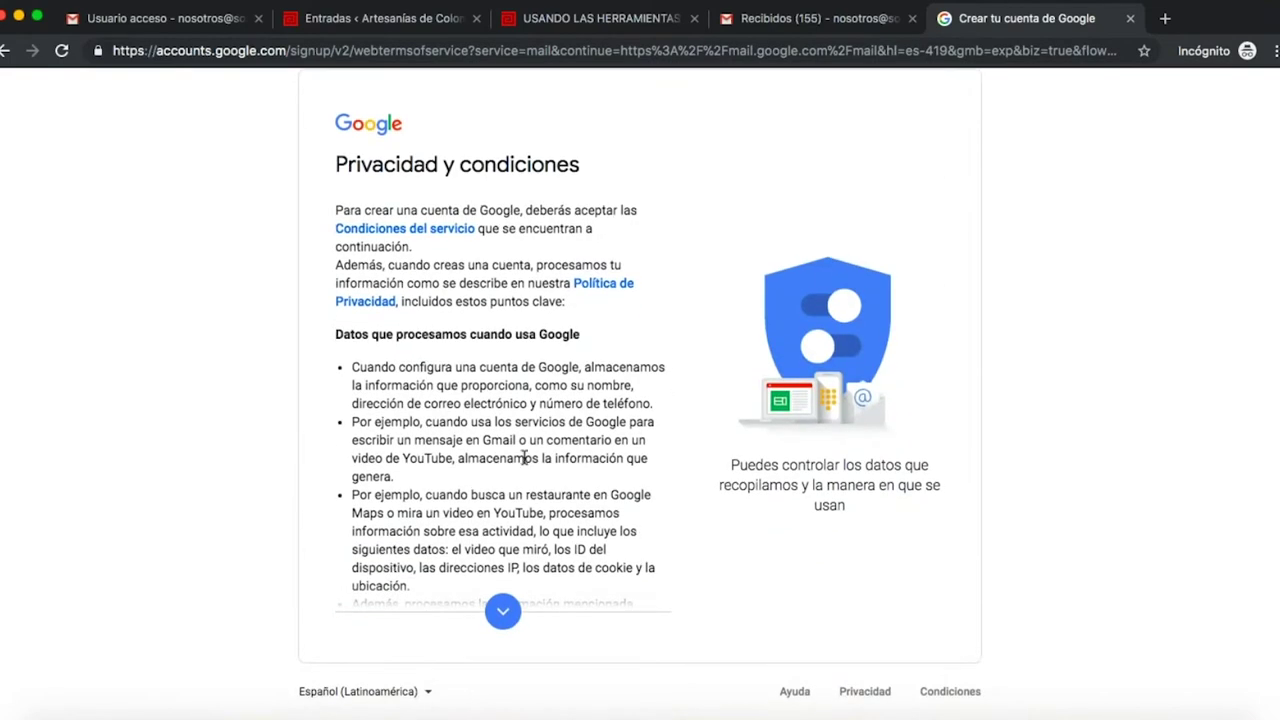
{"action": "scroll", "coordinate": [524, 457], "scroll_direction": "down", "scroll_amount": 20}
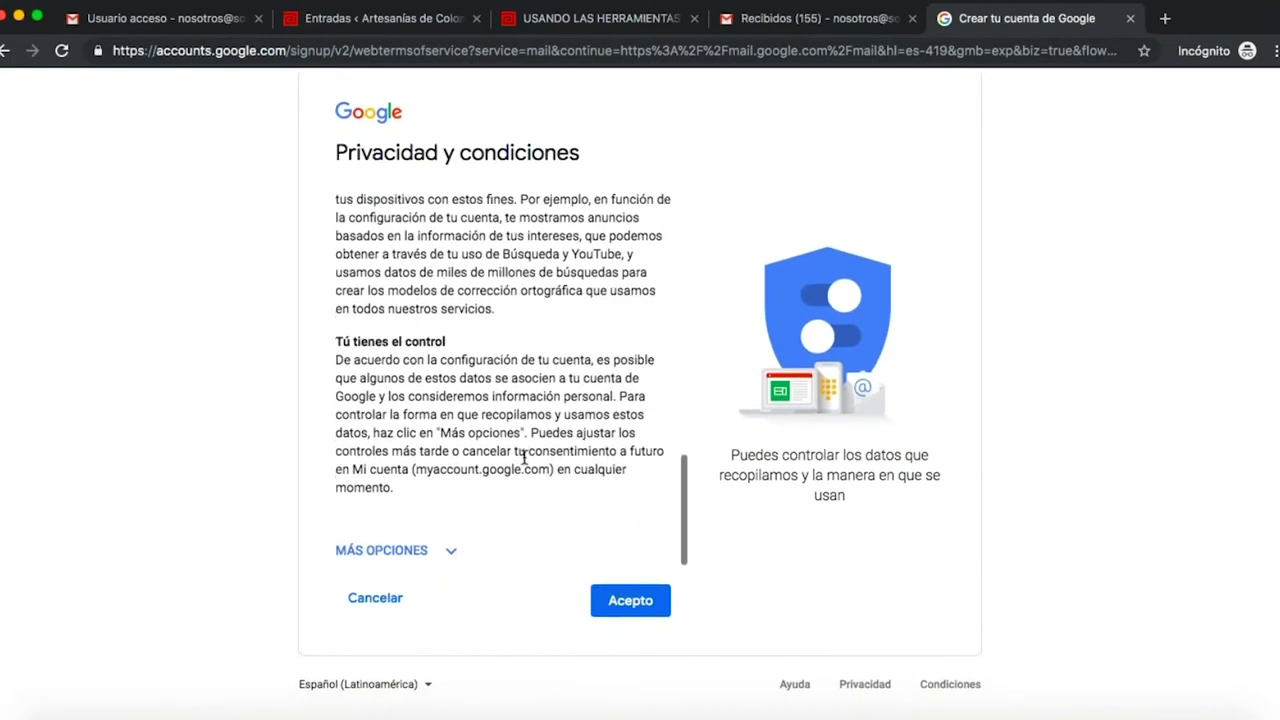
{"action": "left_click", "coordinate": [630, 608]}
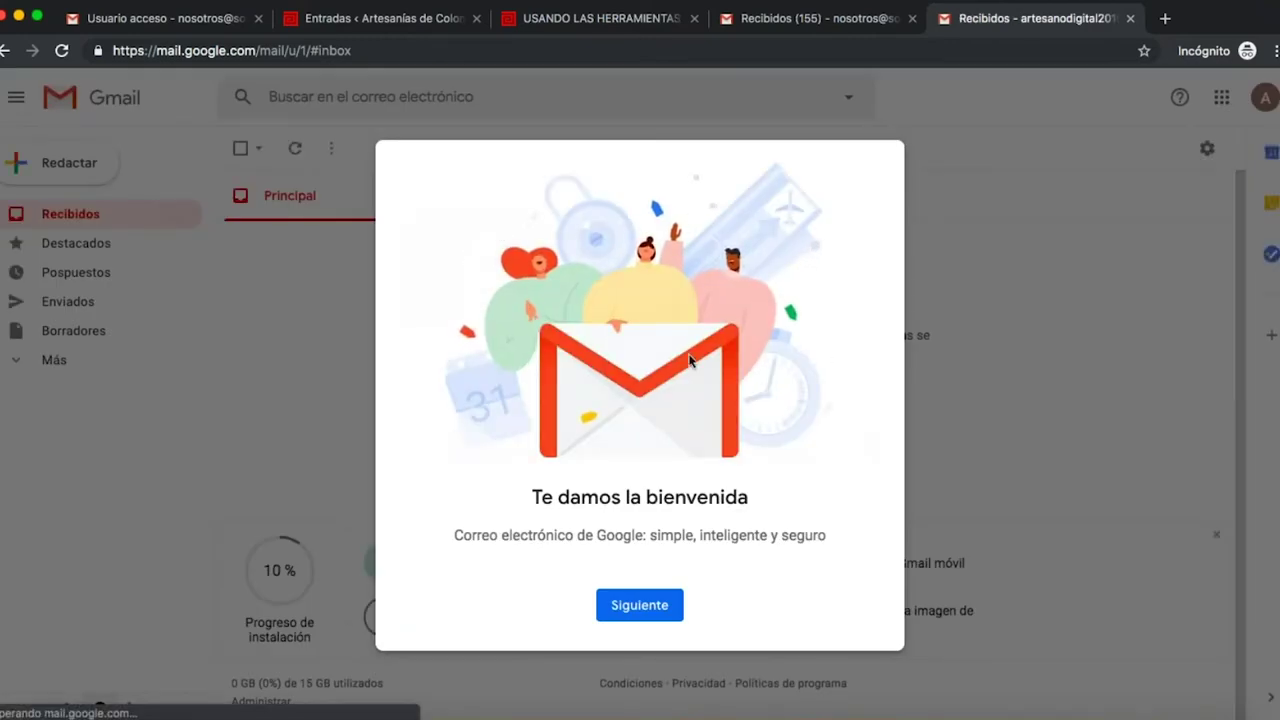
- Preview the Normal and Compacta inbox layouts, then keep Predeterminada and confirm
{"action": "left_click", "coordinate": [640, 610]}
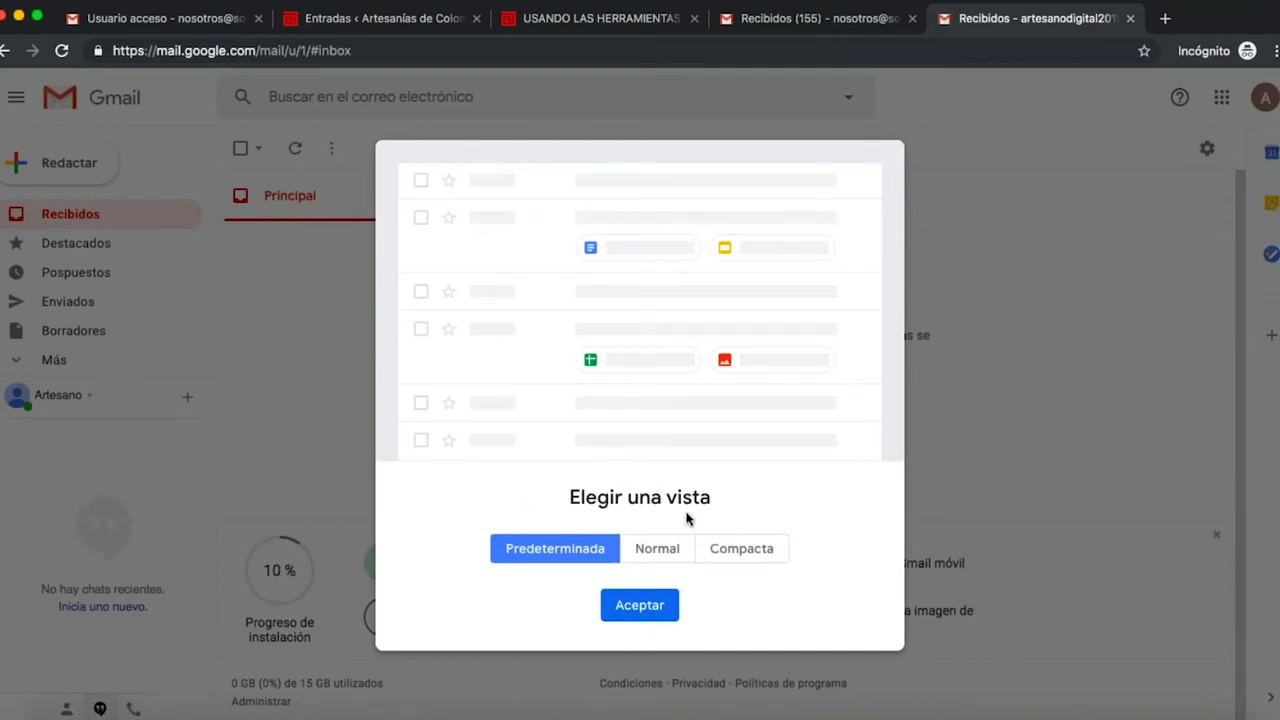
{"action": "left_click", "coordinate": [654, 550]}
{"action": "left_click", "coordinate": [573, 552]}
{"action": "left_click", "coordinate": [656, 551]}
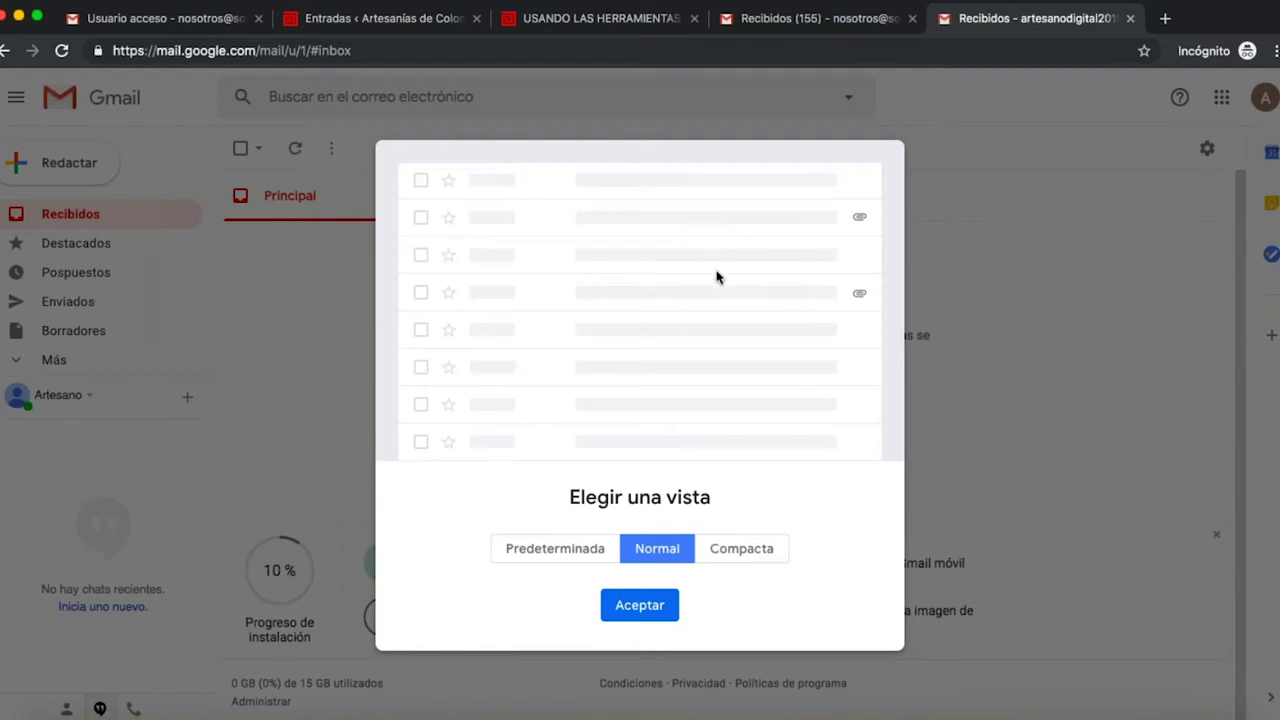
{"action": "left_click", "coordinate": [756, 553]}
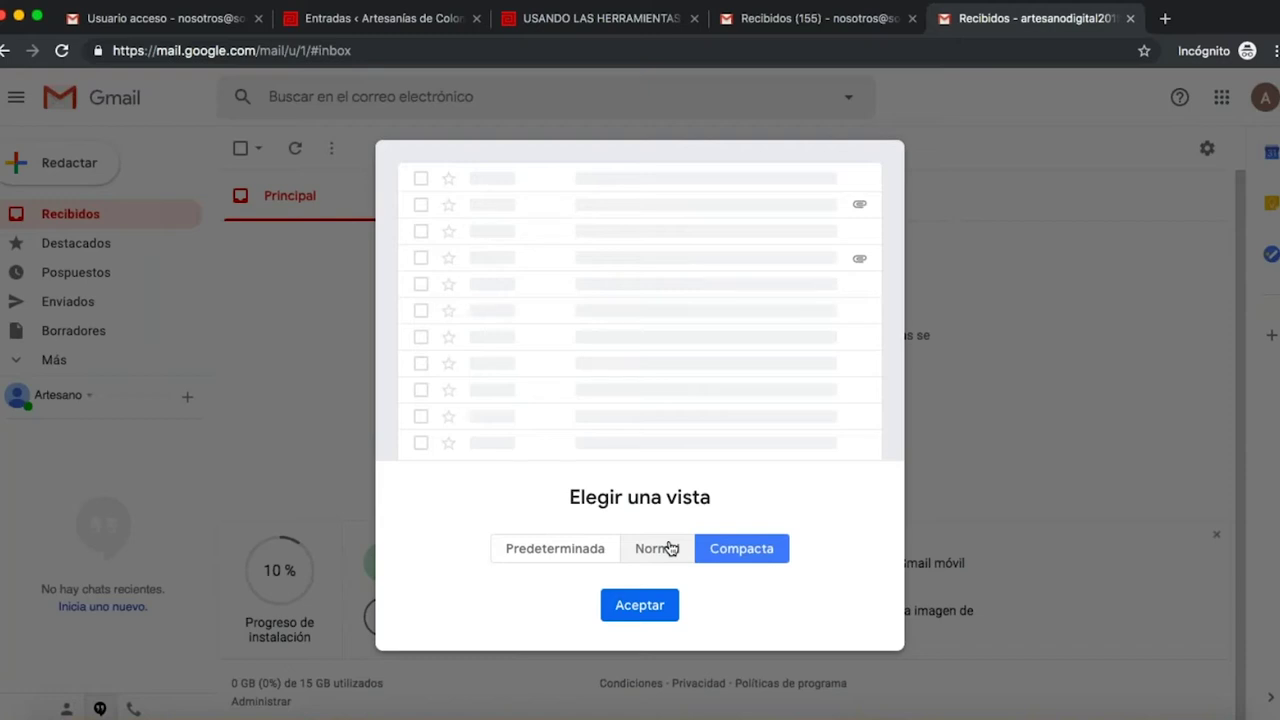
{"action": "left_click", "coordinate": [583, 556]}
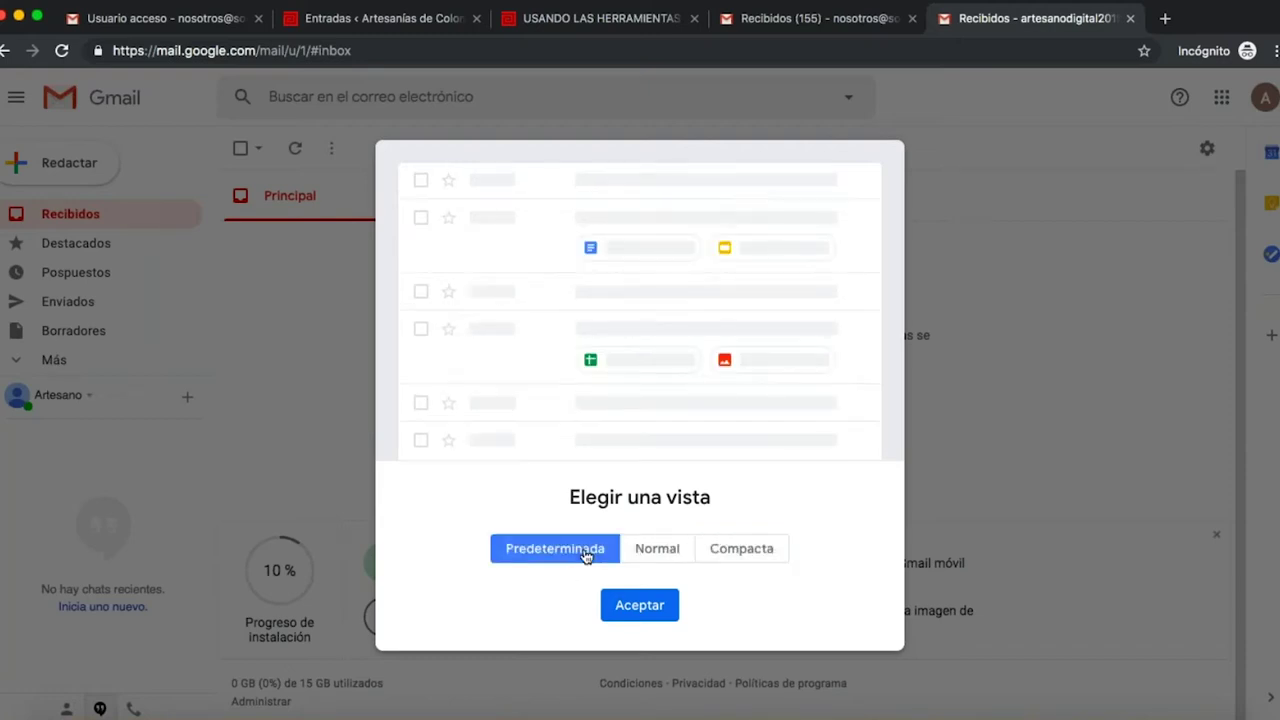
{"action": "left_click", "coordinate": [632, 612]}
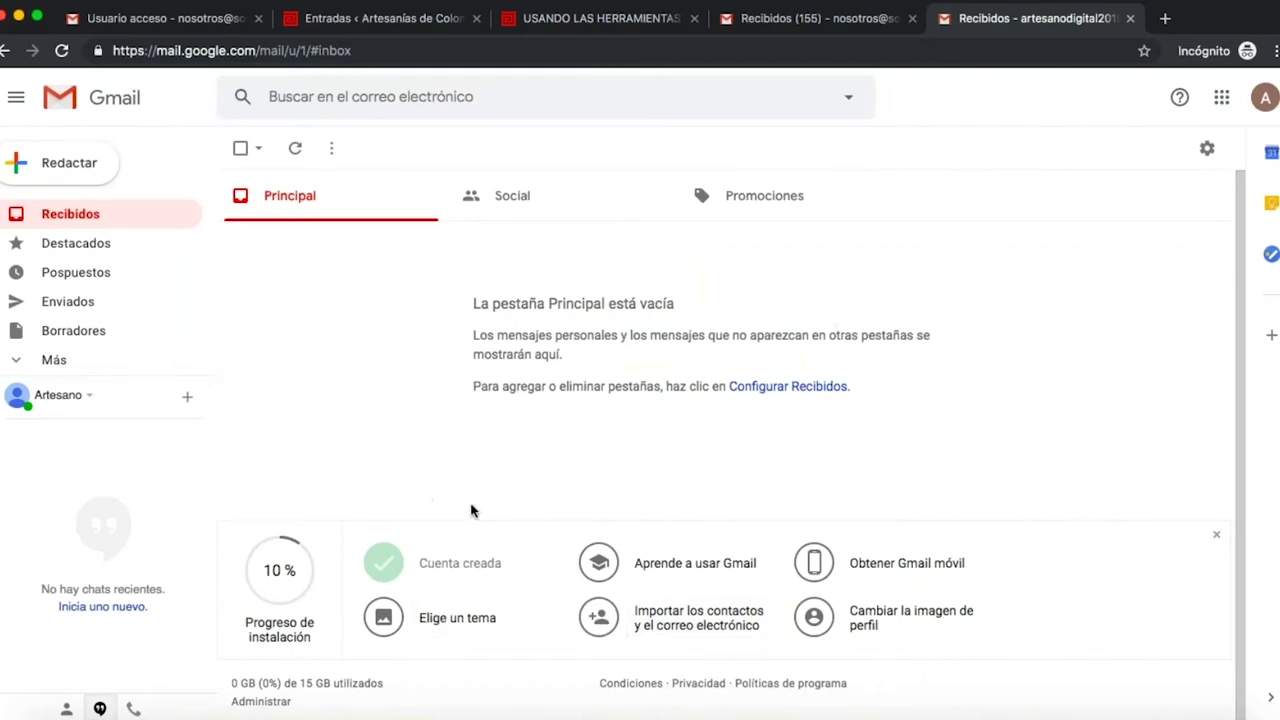
- Pick the colourful street photo from Más imágenes as the inbox theme and save it
{"action": "left_click", "coordinate": [465, 628]}
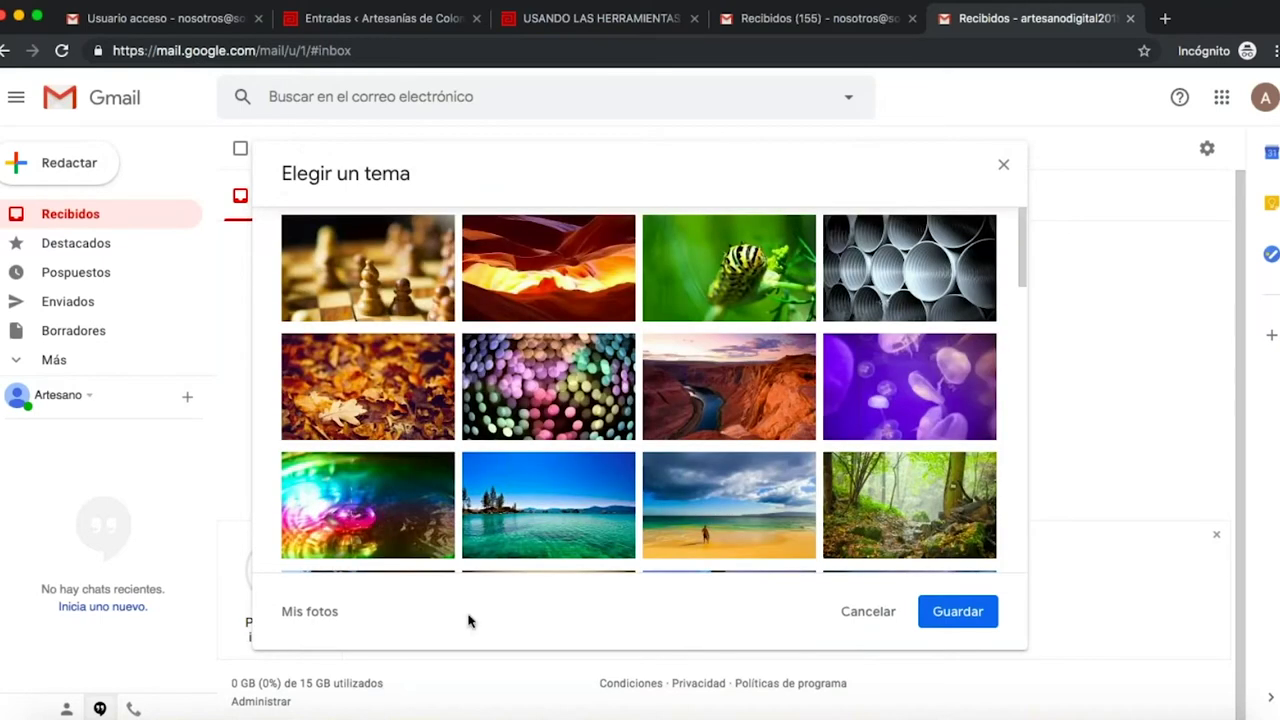
{"action": "scroll", "coordinate": [614, 437], "scroll_direction": "down", "scroll_amount": 5}
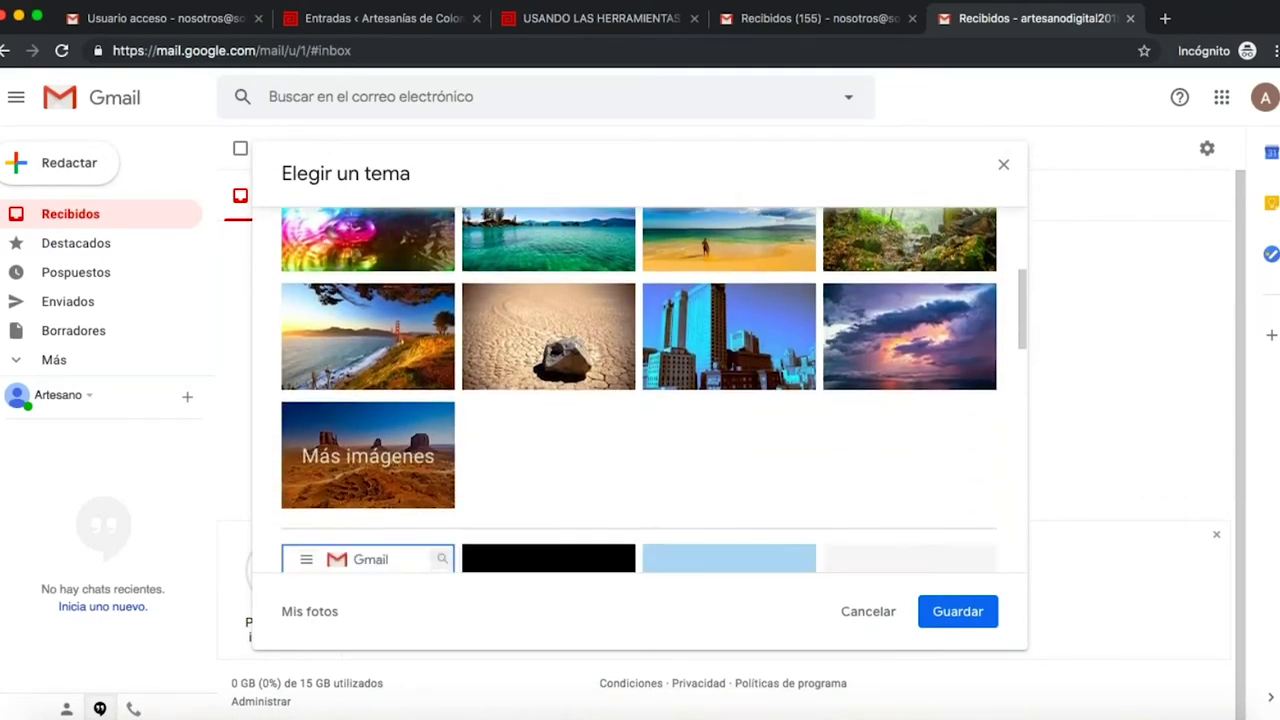
{"action": "left_click", "coordinate": [430, 405]}
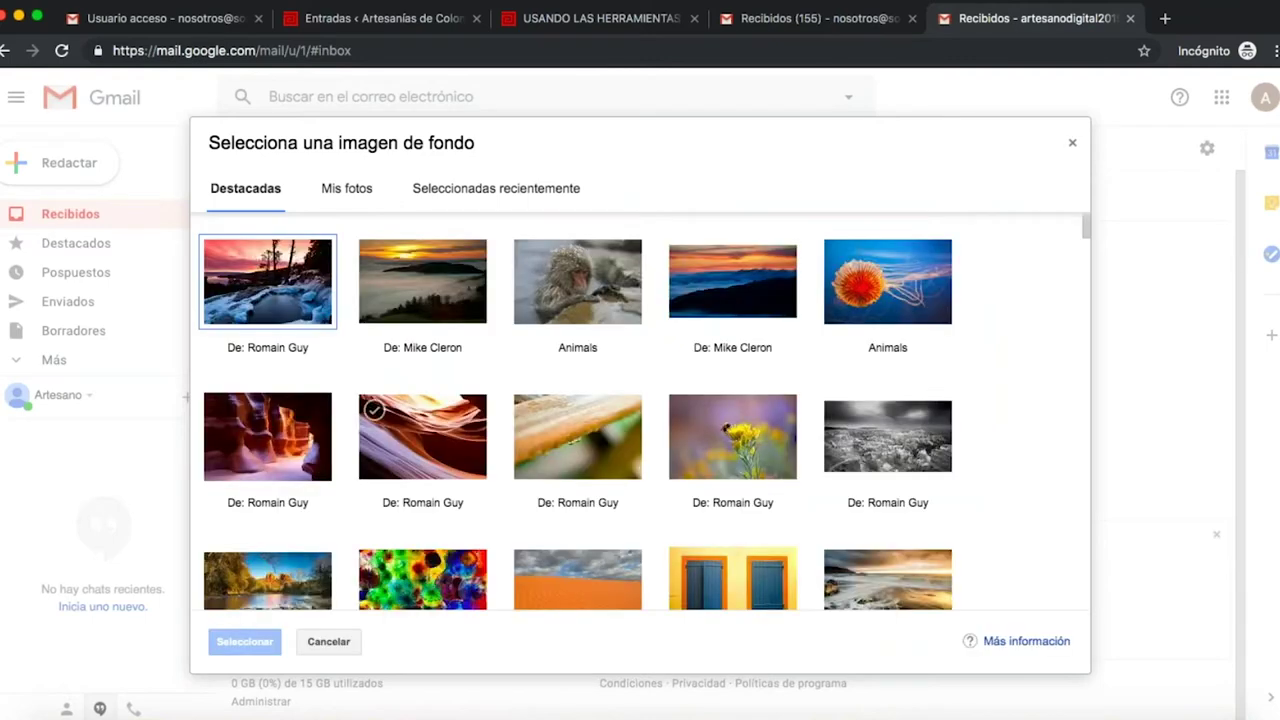
{"action": "scroll", "coordinate": [423, 437], "scroll_direction": "down", "scroll_amount": 3}
{"action": "scroll", "coordinate": [404, 414], "scroll_direction": "down", "scroll_amount": 1}
{"action": "scroll", "coordinate": [404, 414], "scroll_direction": "up", "scroll_amount": 3}
{"action": "scroll", "coordinate": [404, 414], "scroll_direction": "down", "scroll_amount": 3}
{"action": "scroll", "coordinate": [404, 414], "scroll_direction": "up", "scroll_amount": 2}
{"action": "scroll", "coordinate": [404, 414], "scroll_direction": "down", "scroll_amount": 7}
{"action": "scroll", "coordinate": [404, 414], "scroll_direction": "up", "scroll_amount": 4}
{"action": "scroll", "coordinate": [404, 414], "scroll_direction": "down", "scroll_amount": 4}
{"action": "left_click", "coordinate": [419, 597]}
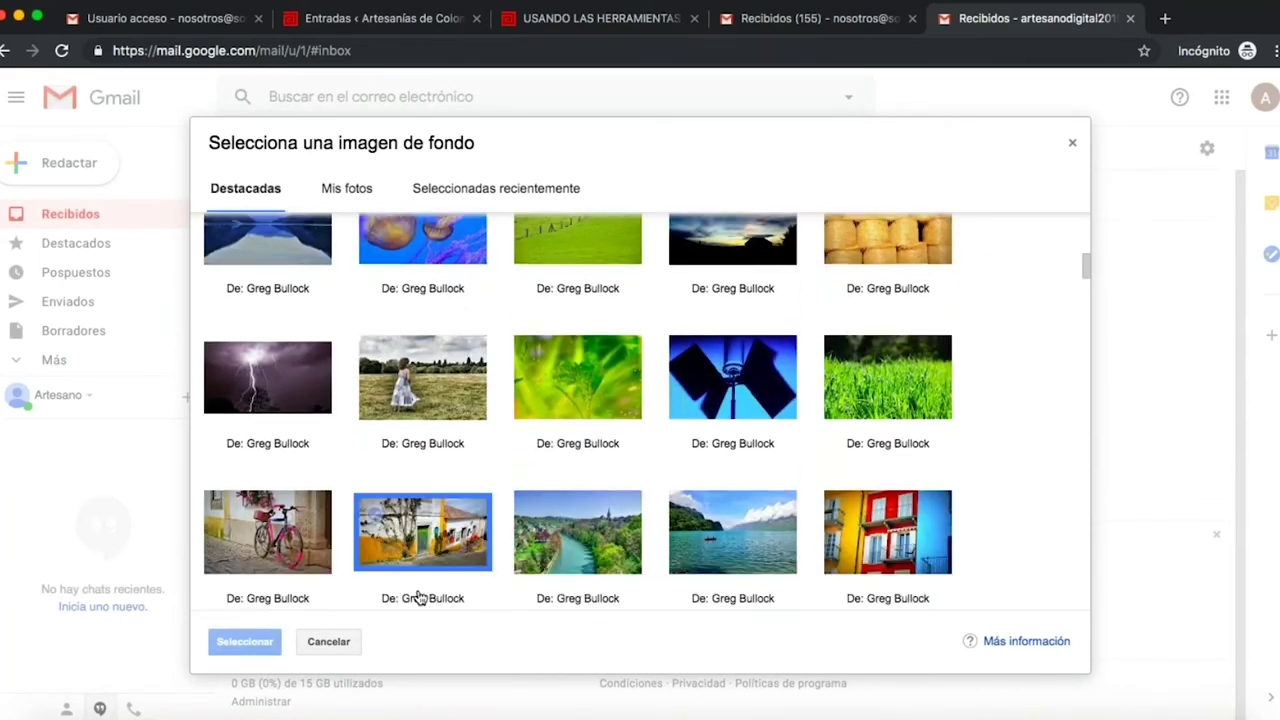
{"action": "left_click", "coordinate": [237, 643]}
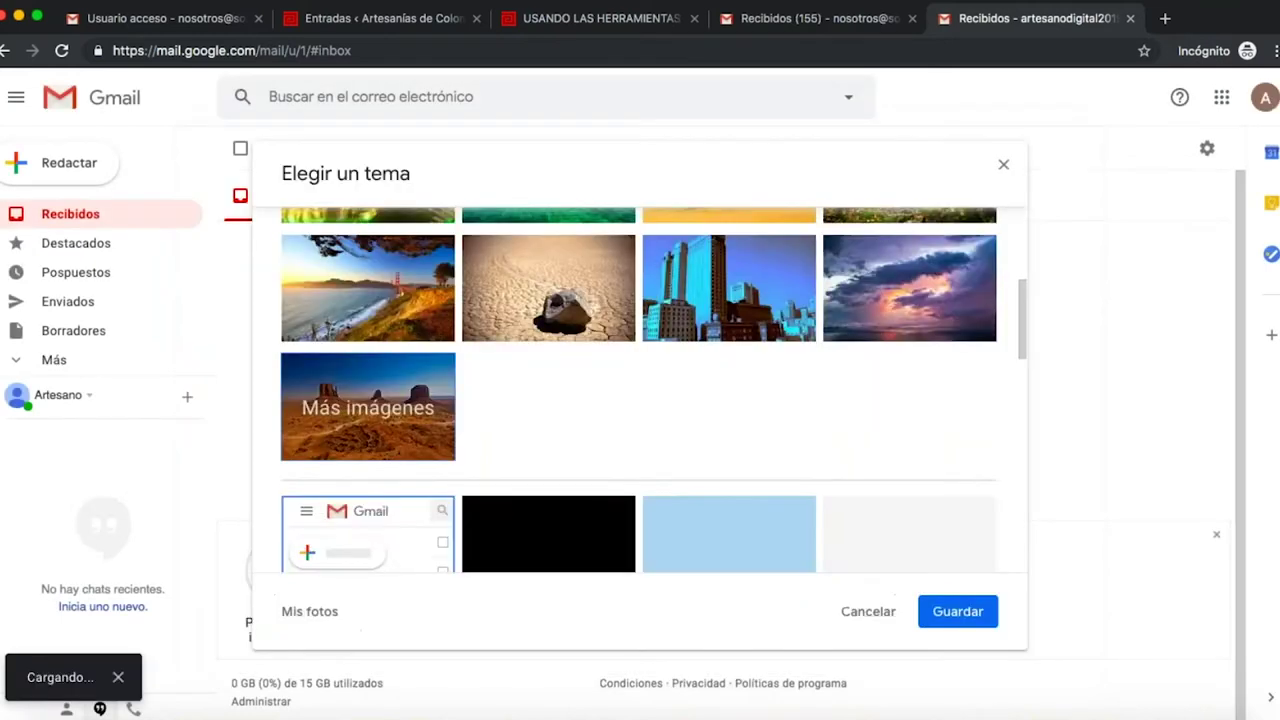
{"action": "left_click", "coordinate": [958, 612]}
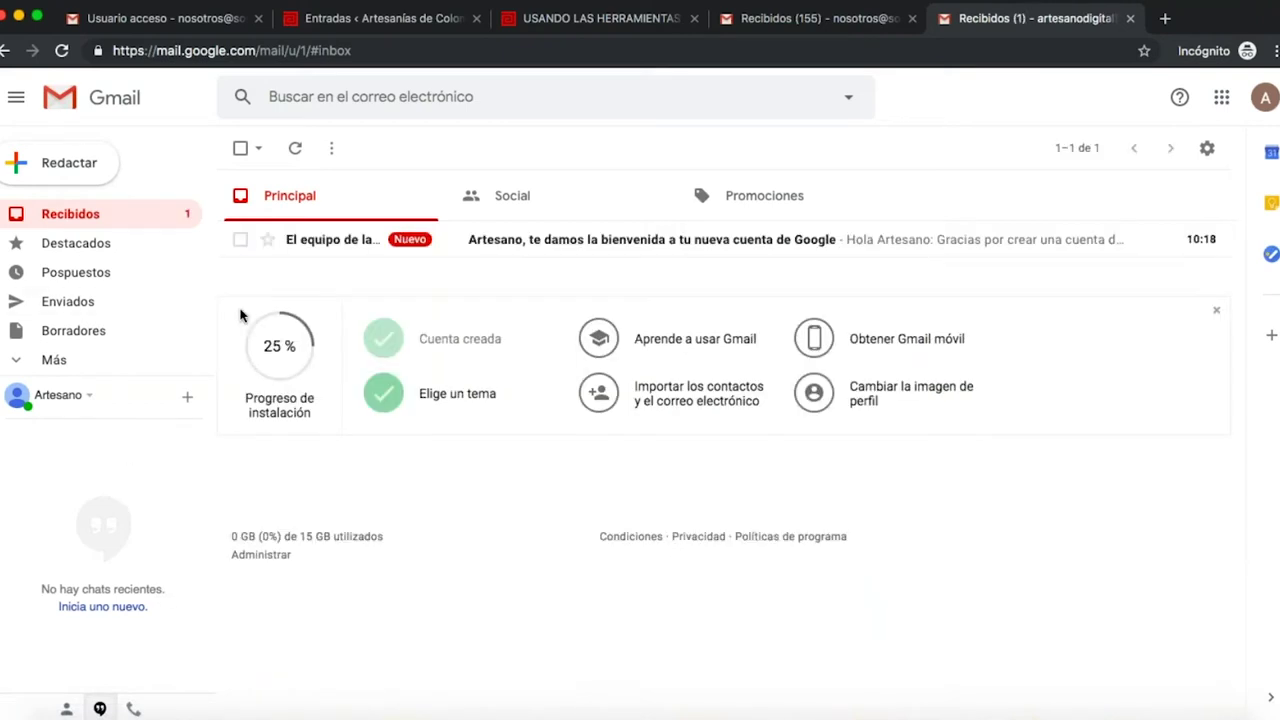
- Start a new message addressed to the new account with the subject 'Saludo'
{"action": "left_click", "coordinate": [95, 170]}
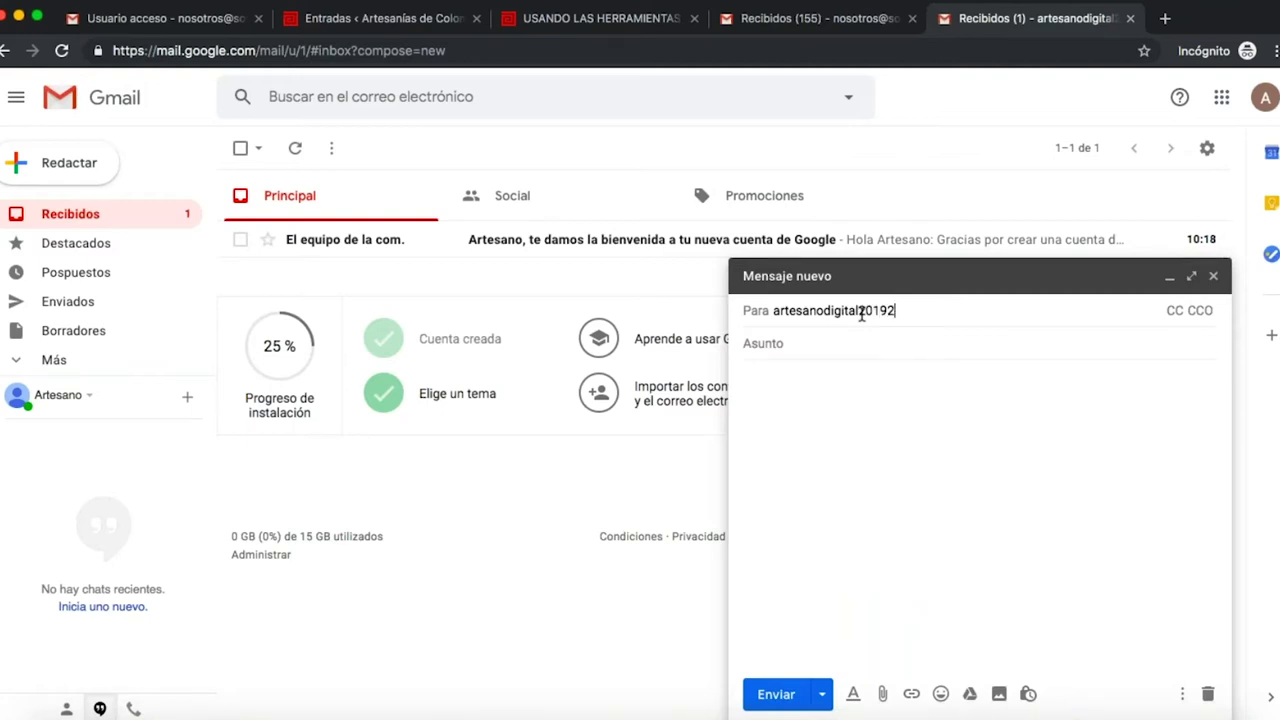
{"action": "key", "text": "super+2"}
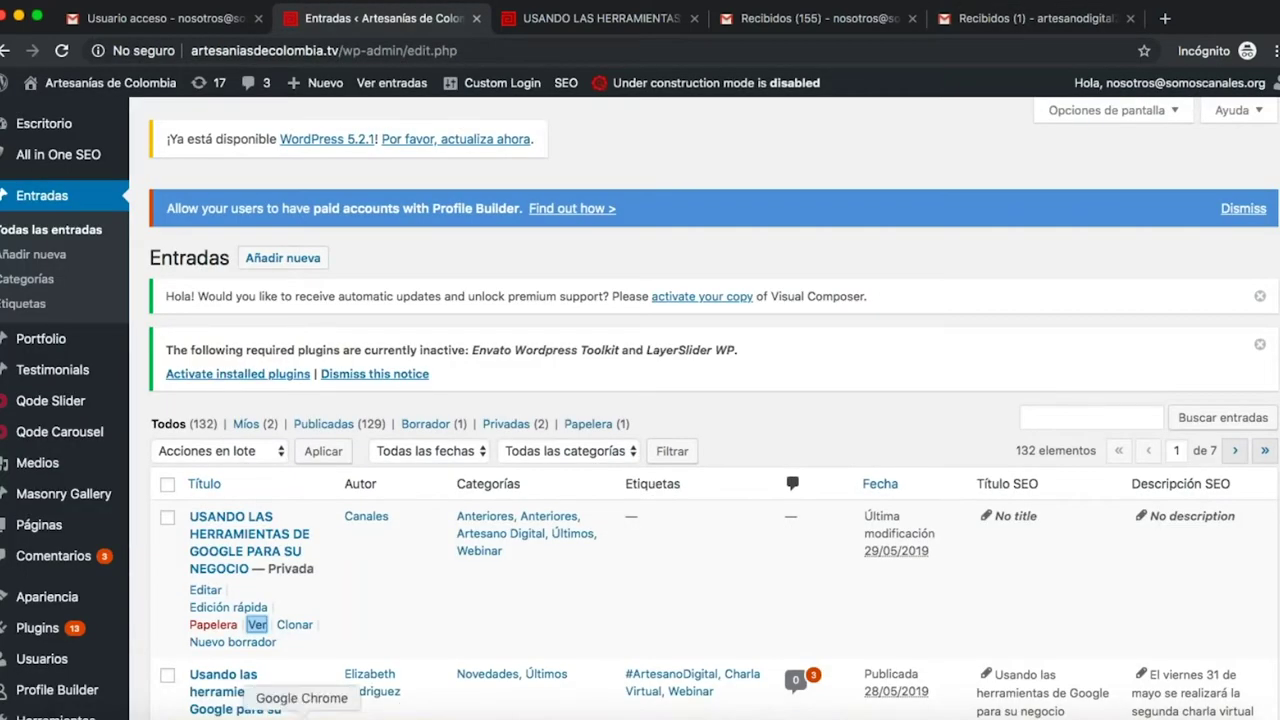
{"action": "left_click", "coordinate": [1038, 28]}
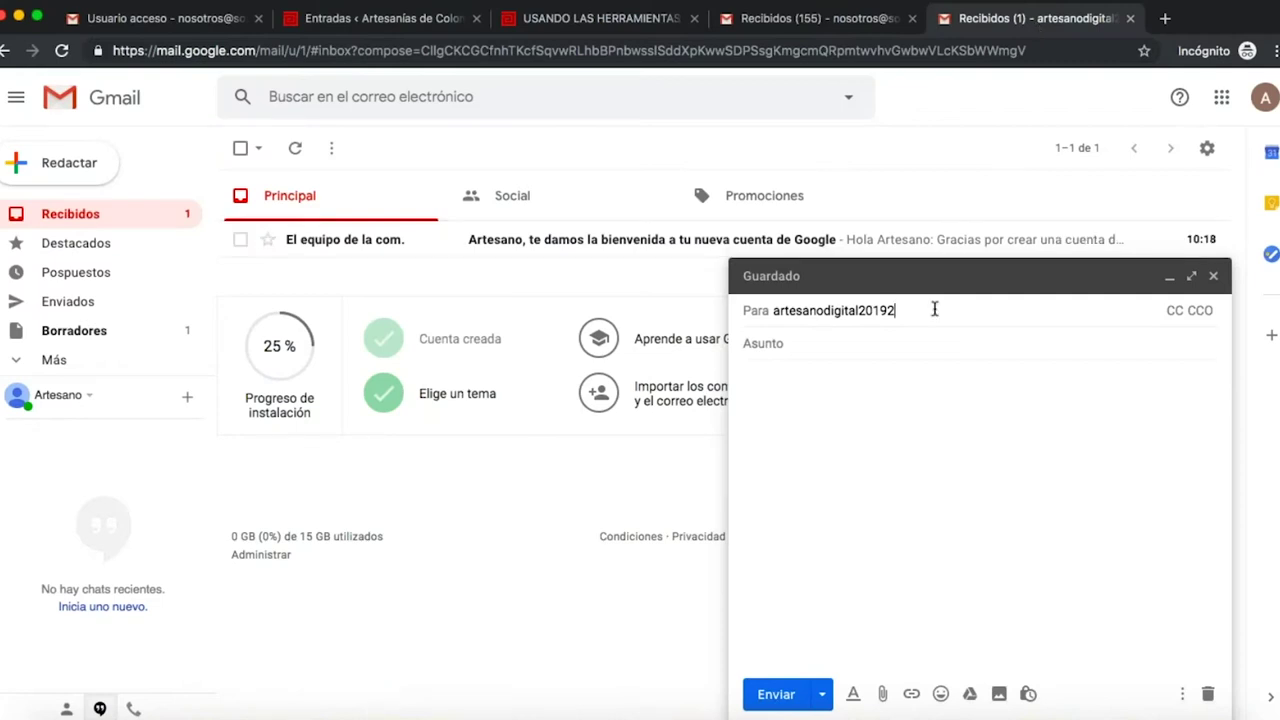
{"action": "left_click", "coordinate": [837, 355]}
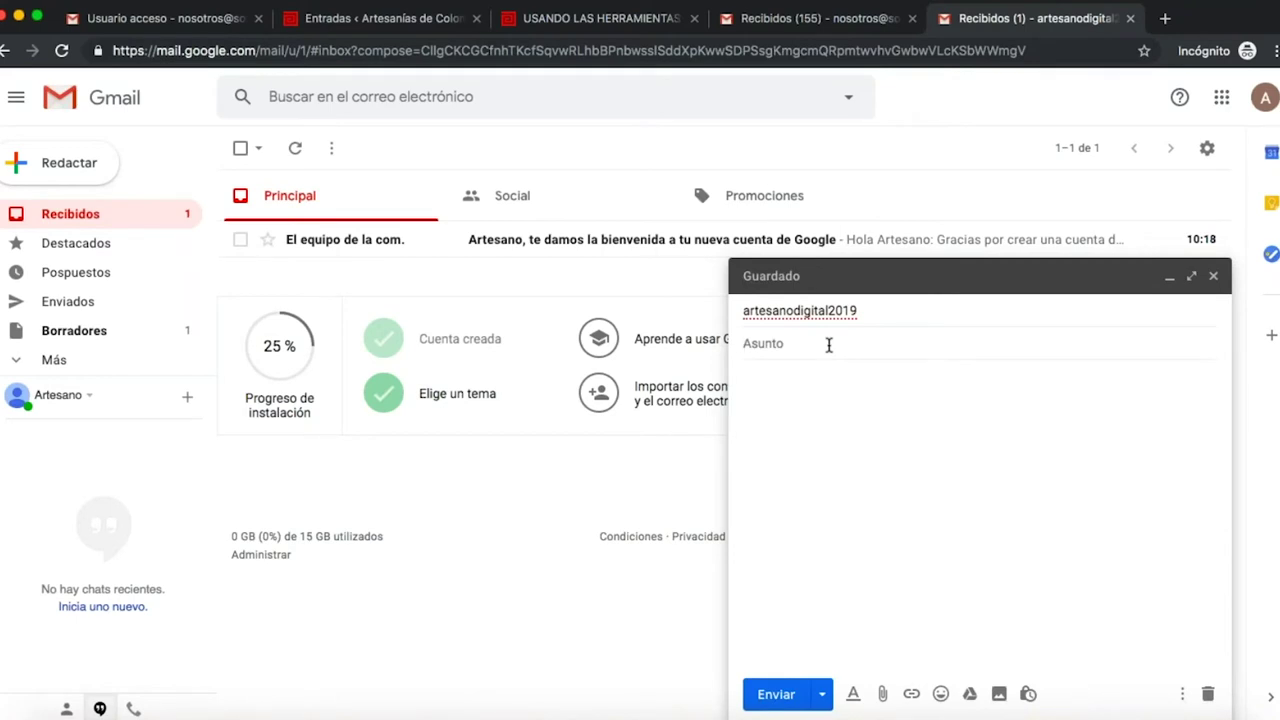
{"action": "type", "text": "Saludo"}
{"action": "key", "text": "Tab"}
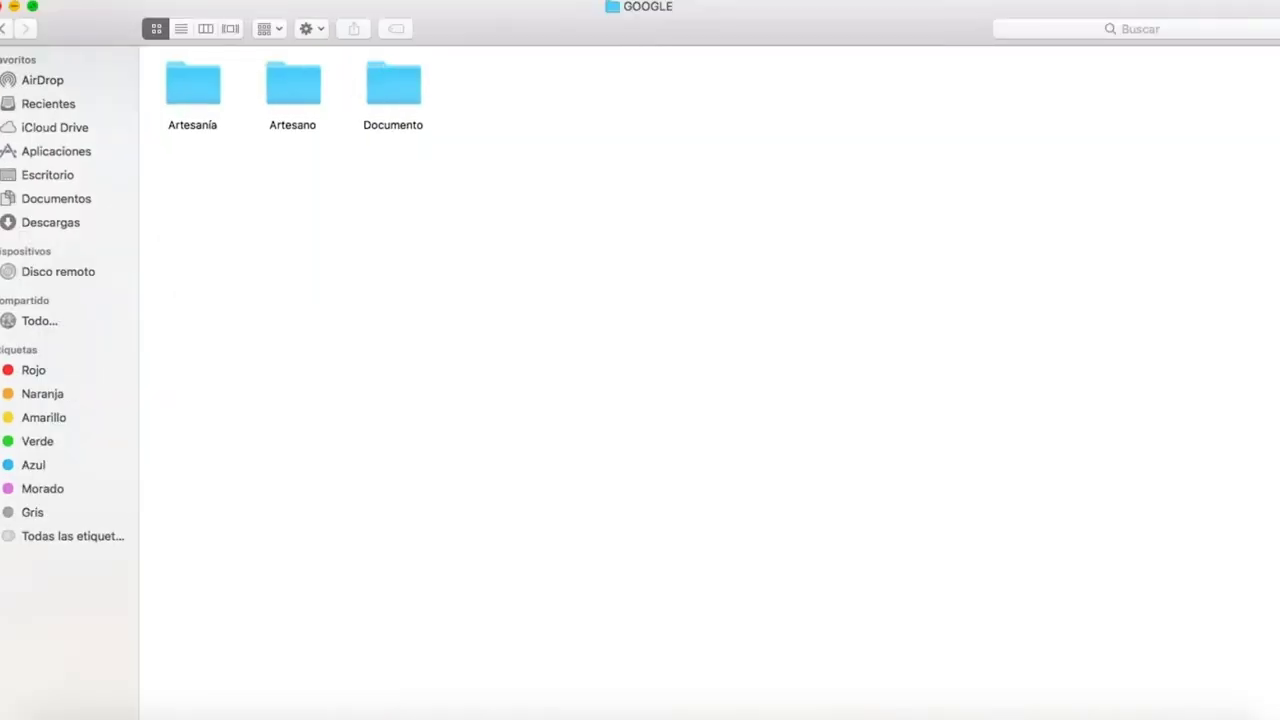
- Take Finder out of full screen and move its window off the Gmail draft
{"action": "left_click", "coordinate": [30, 10]}
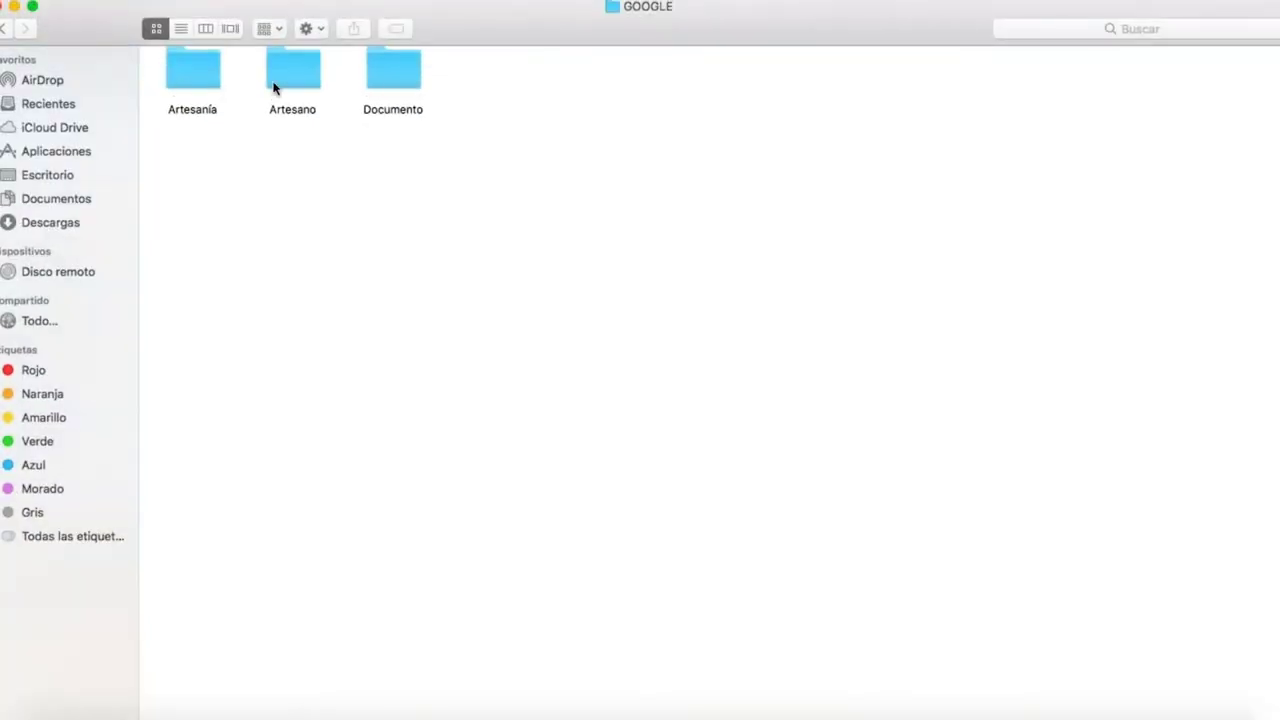
{"action": "left_click", "coordinate": [32, 6]}
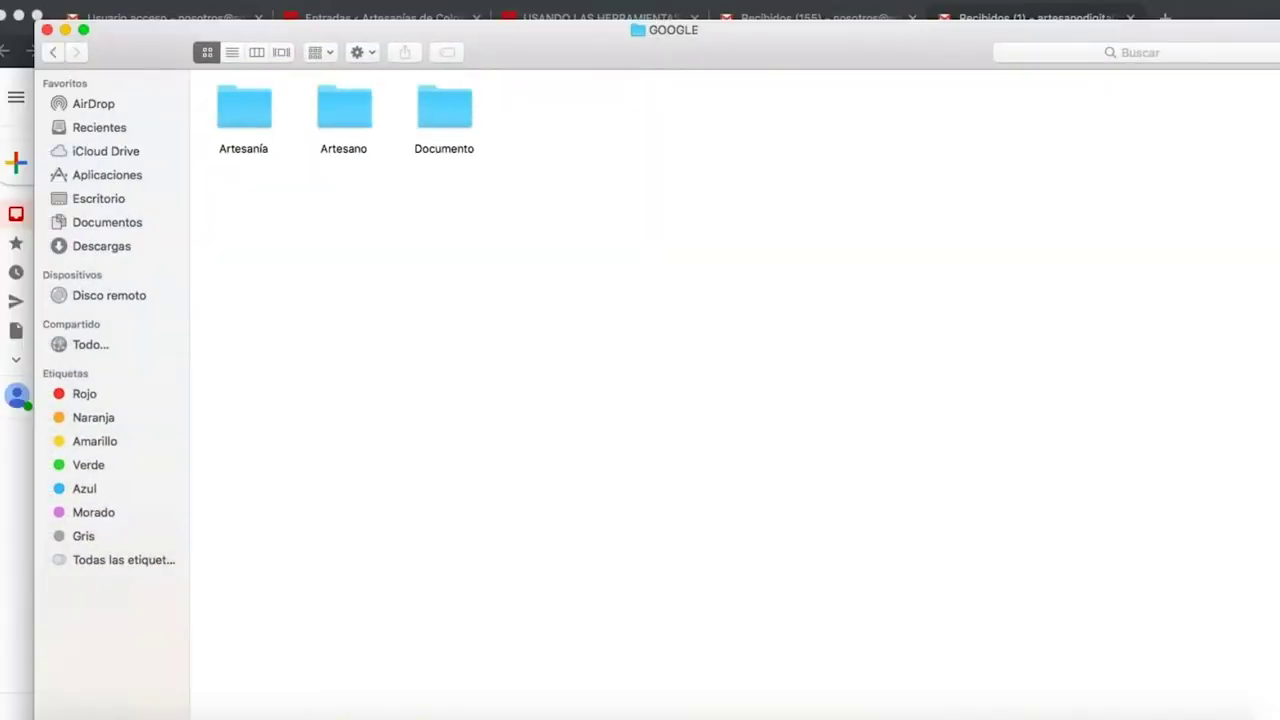
{"action": "left_click_drag", "start_coordinate": [784, 481], "coordinate": [11, 102]}
- Drag ADC DICIEMBRE 20160306.jpg from the Artesanía folder into the draft body
{"action": "left_click", "coordinate": [219, 150]}
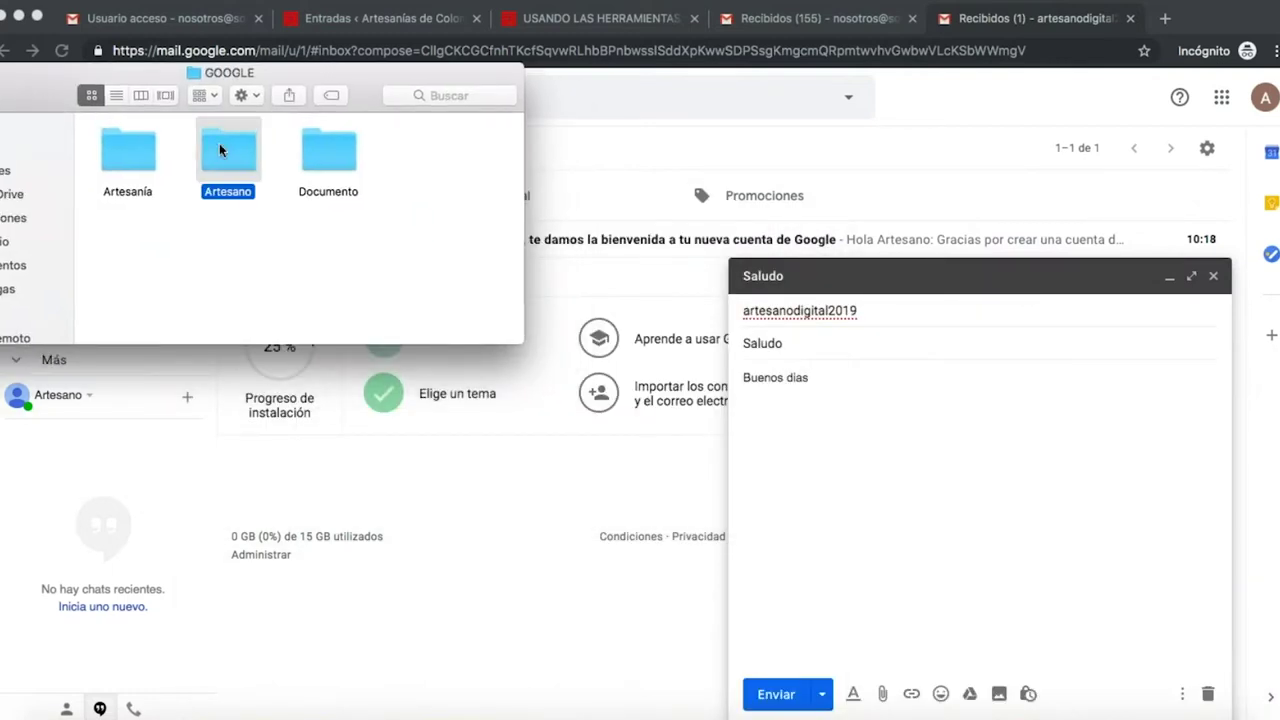
{"action": "double_click", "coordinate": [150, 150]}
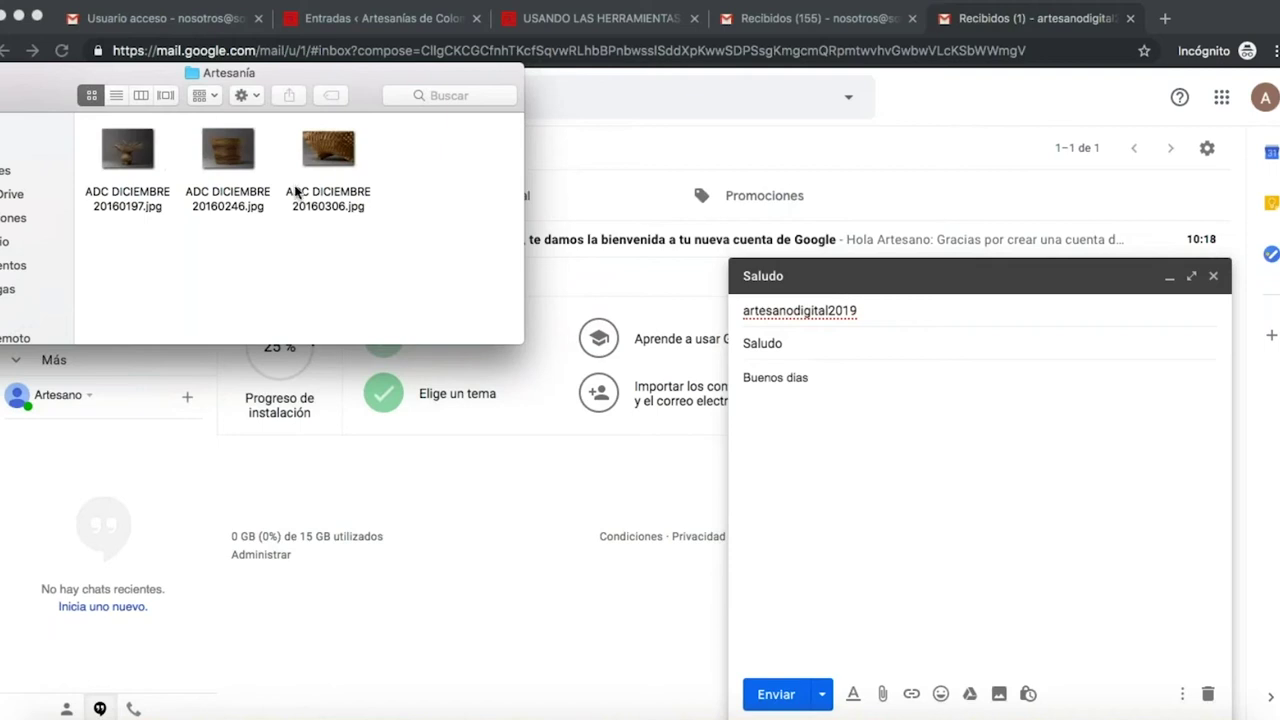
{"action": "left_click_drag", "start_coordinate": [328, 165], "coordinate": [966, 491]}
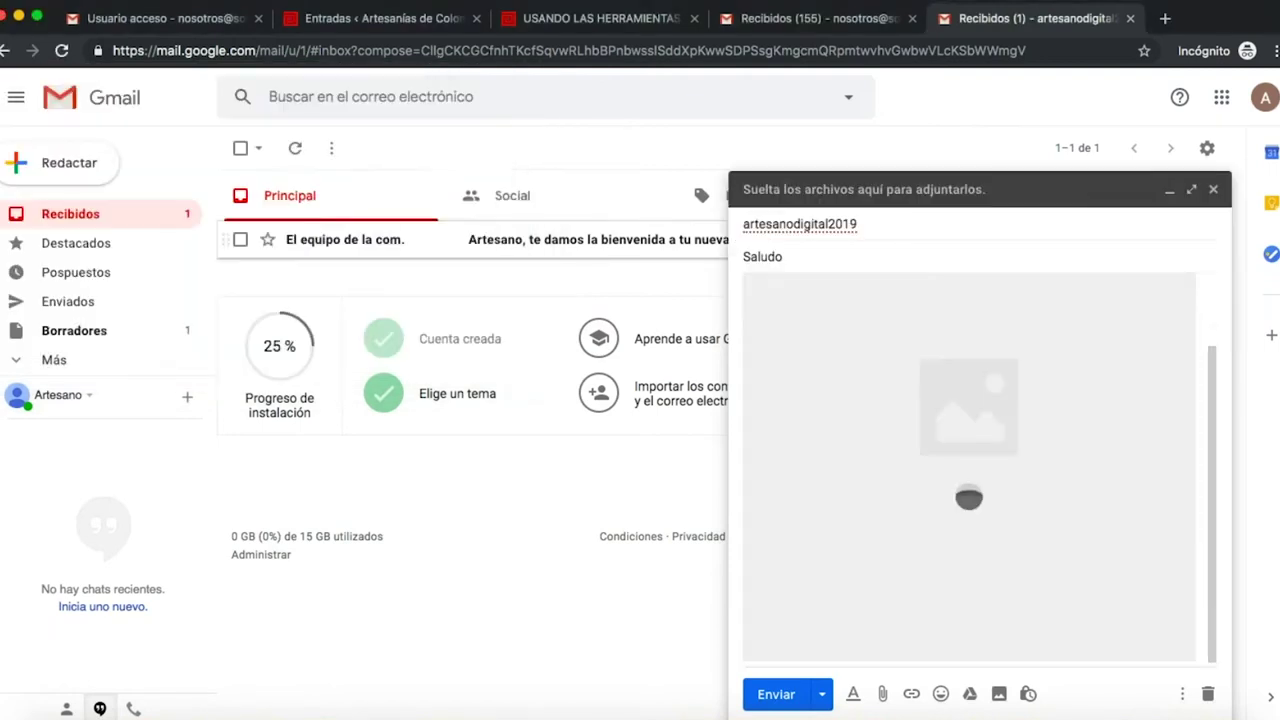
- Fix the recipient's invalid e-mail domain after the unrecognised-address error
{"action": "left_click", "coordinate": [771, 698]}
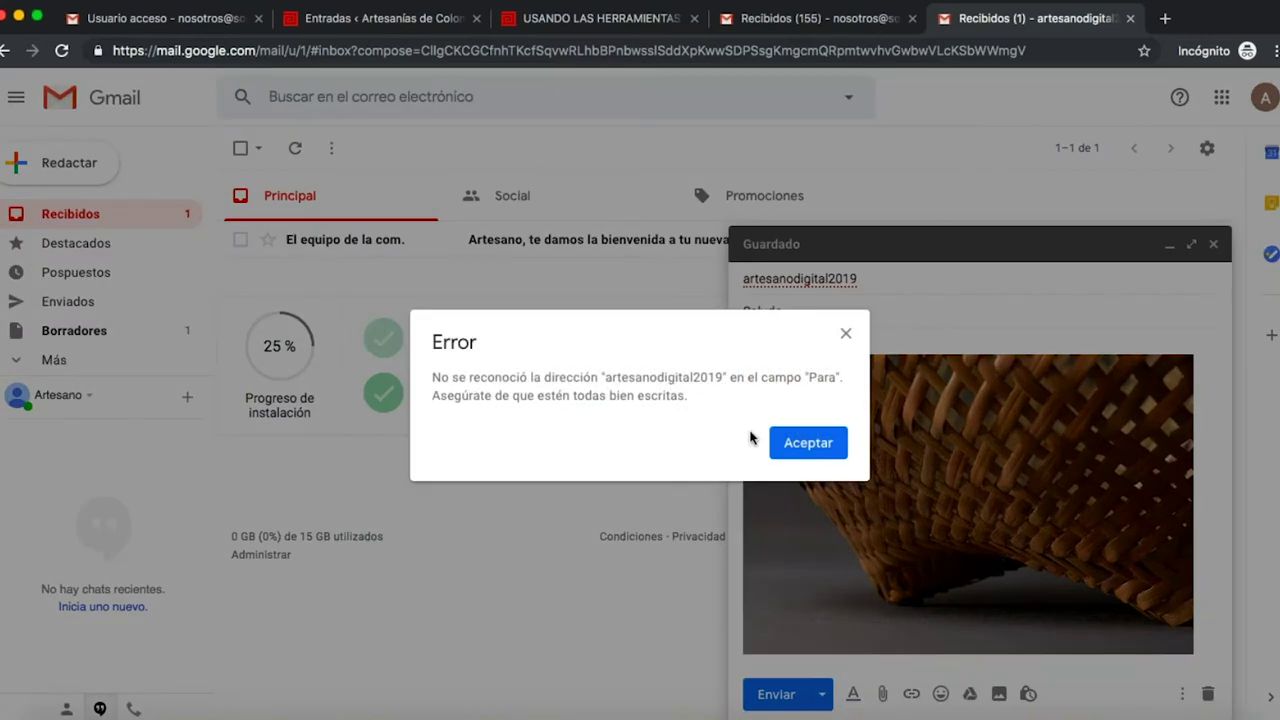
{"action": "left_click", "coordinate": [847, 336]}
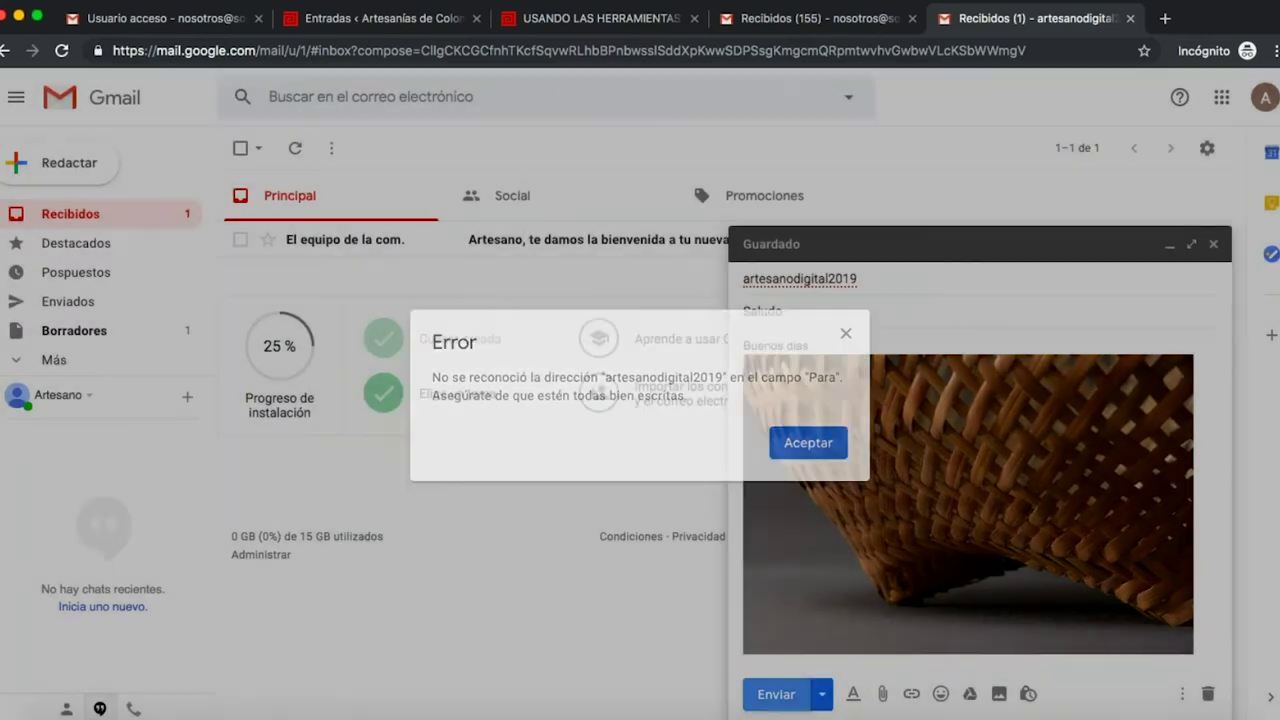
{"action": "key", "text": "BackSpace"}
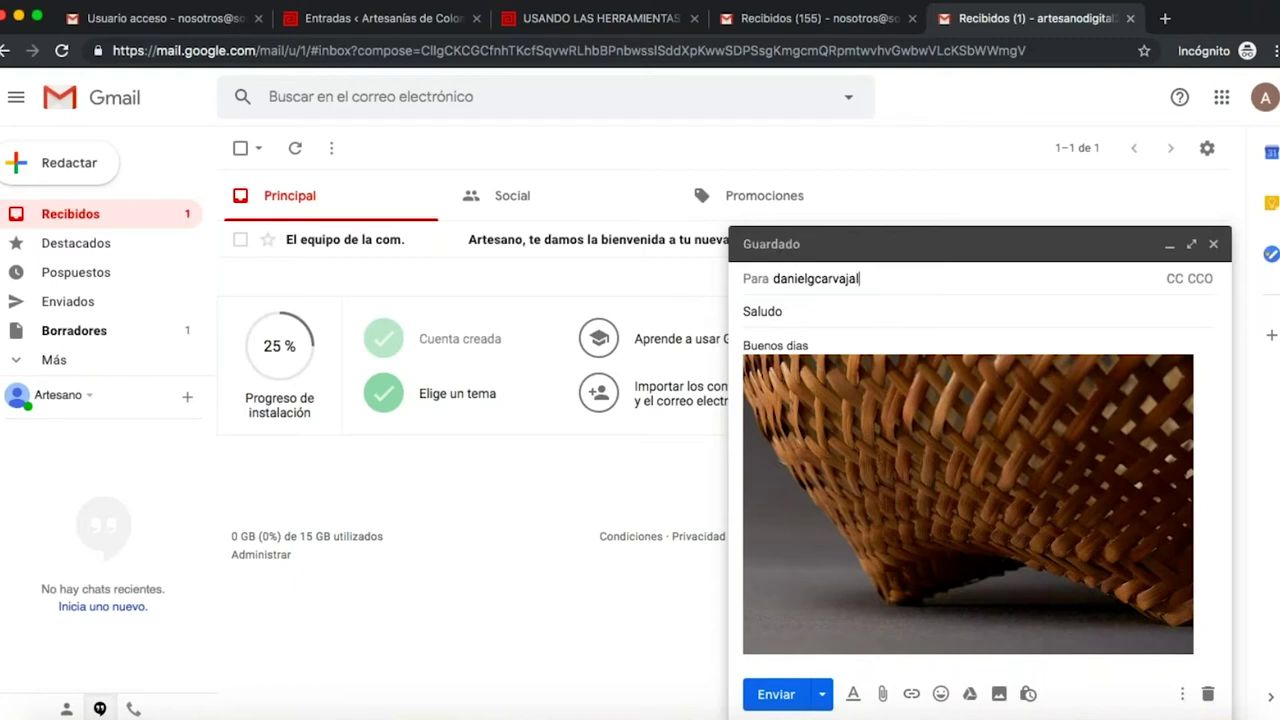
{"action": "type", "text": "@hotmaill.com"}
{"action": "key", "text": "Return"}
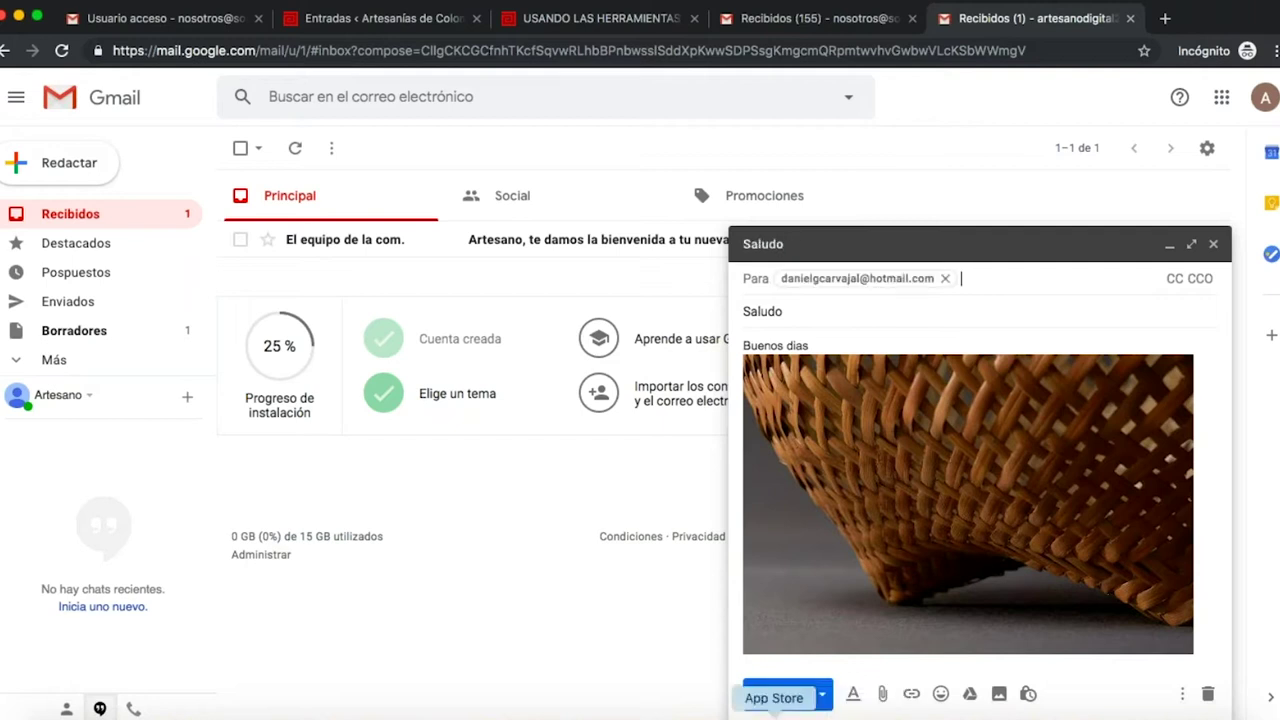
- Send the Saludo email with the basket photo, check it under Enviados, then return to Recibidos
{"action": "left_click", "coordinate": [776, 694]}
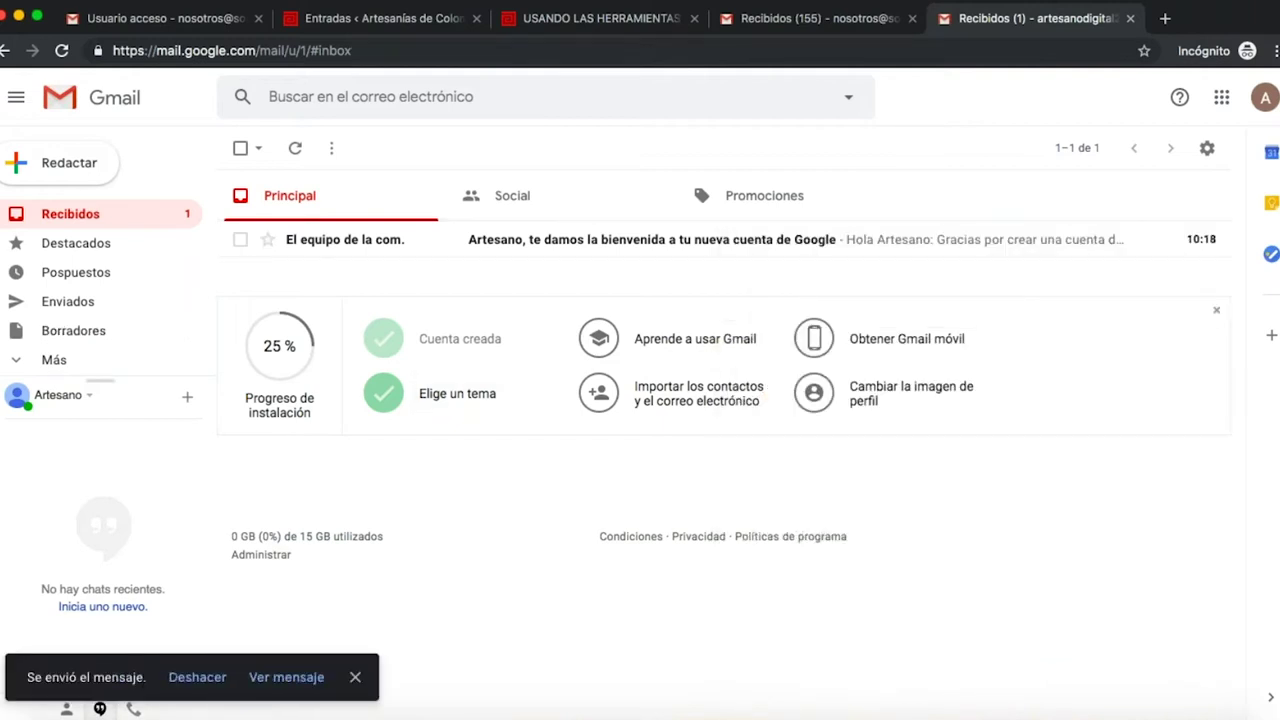
{"action": "left_click", "coordinate": [62, 302]}
{"action": "left_click", "coordinate": [93, 222]}
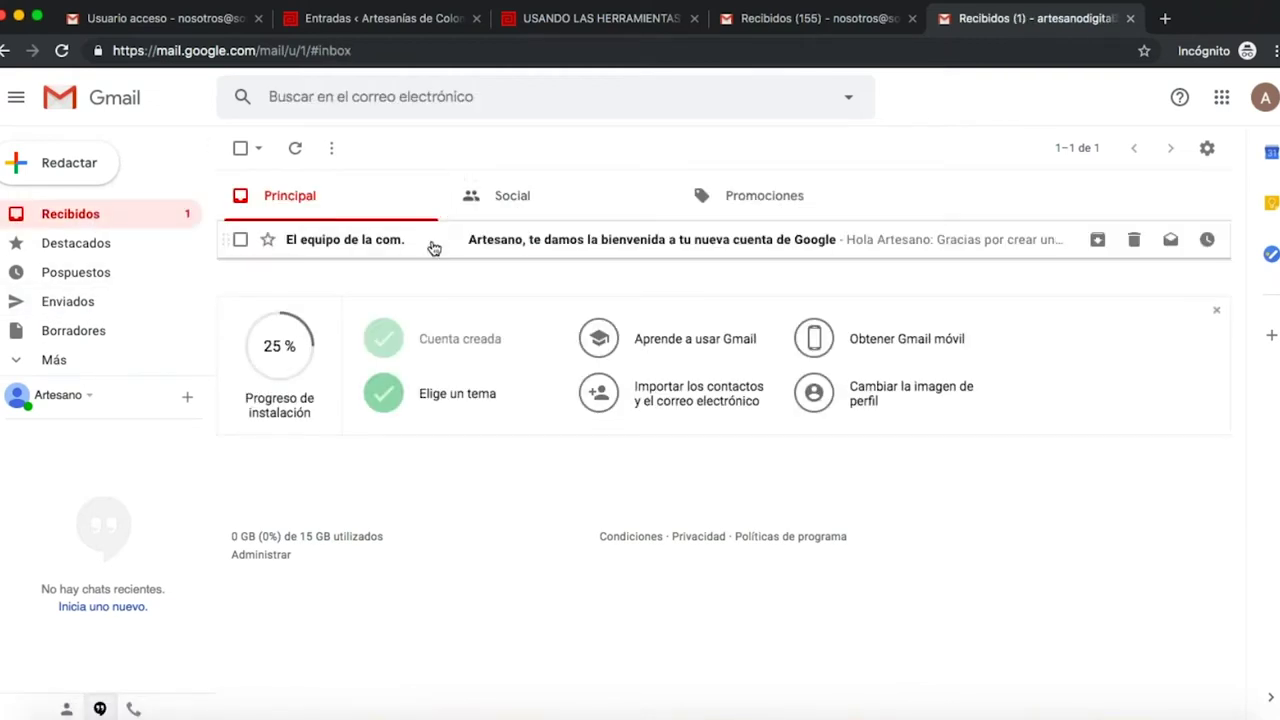
- Open the 'Artesano, te damos la bienvenida' welcome email and scroll through it
{"action": "left_click", "coordinate": [408, 247]}
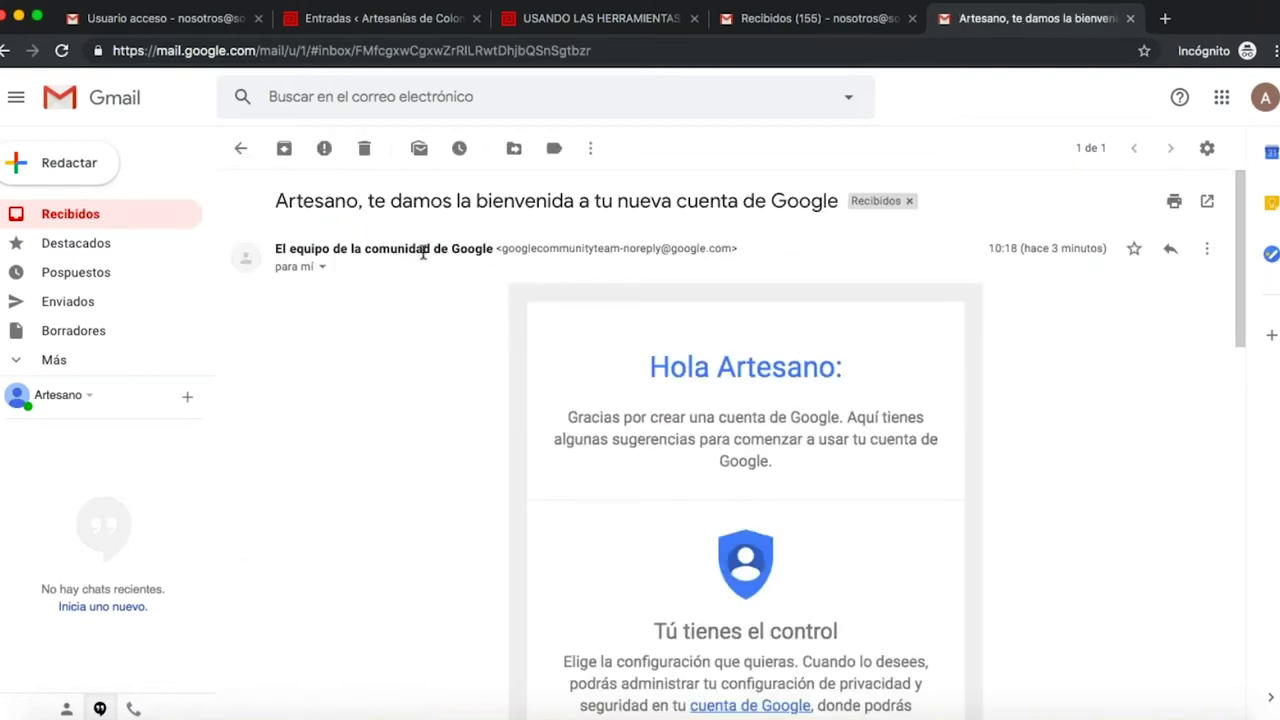
{"action": "scroll", "coordinate": [640, 420], "scroll_direction": "down", "scroll_amount": 3}
{"action": "scroll", "coordinate": [745, 440], "scroll_direction": "up", "scroll_amount": 3}
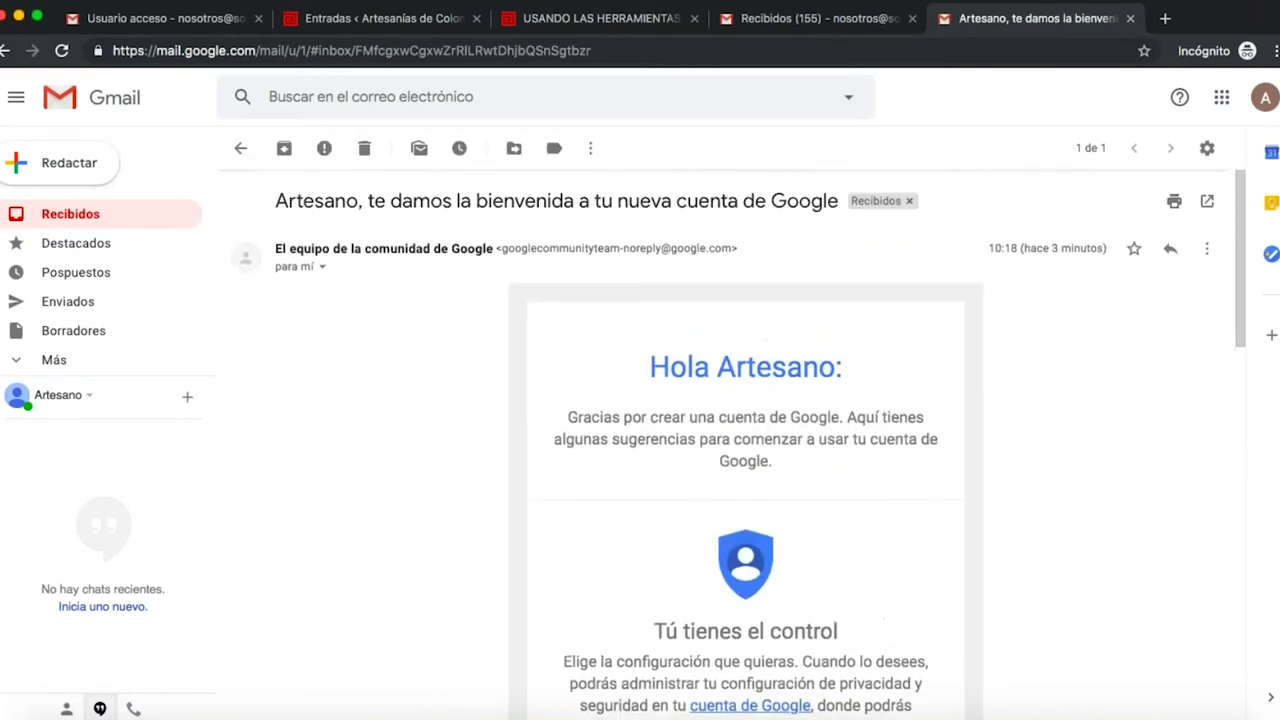
- Start a new Hangouts chat with the contact found by their e-mail address
{"action": "left_click", "coordinate": [186, 402]}
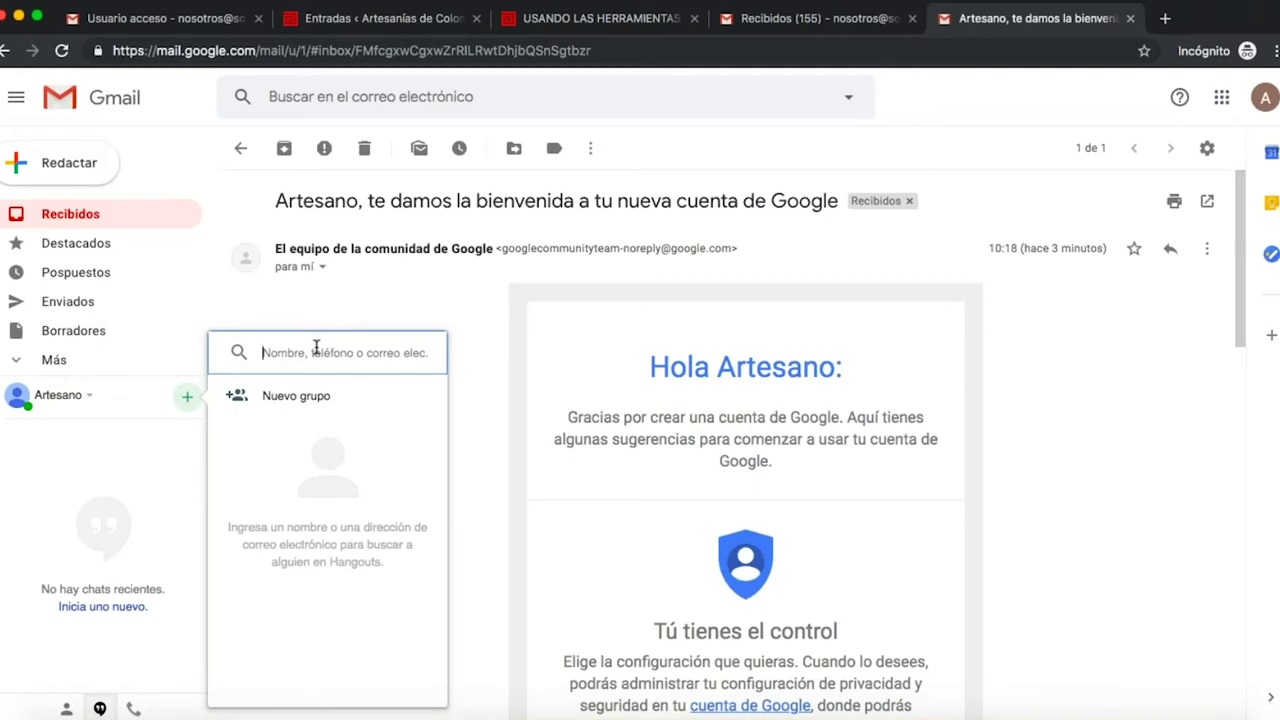
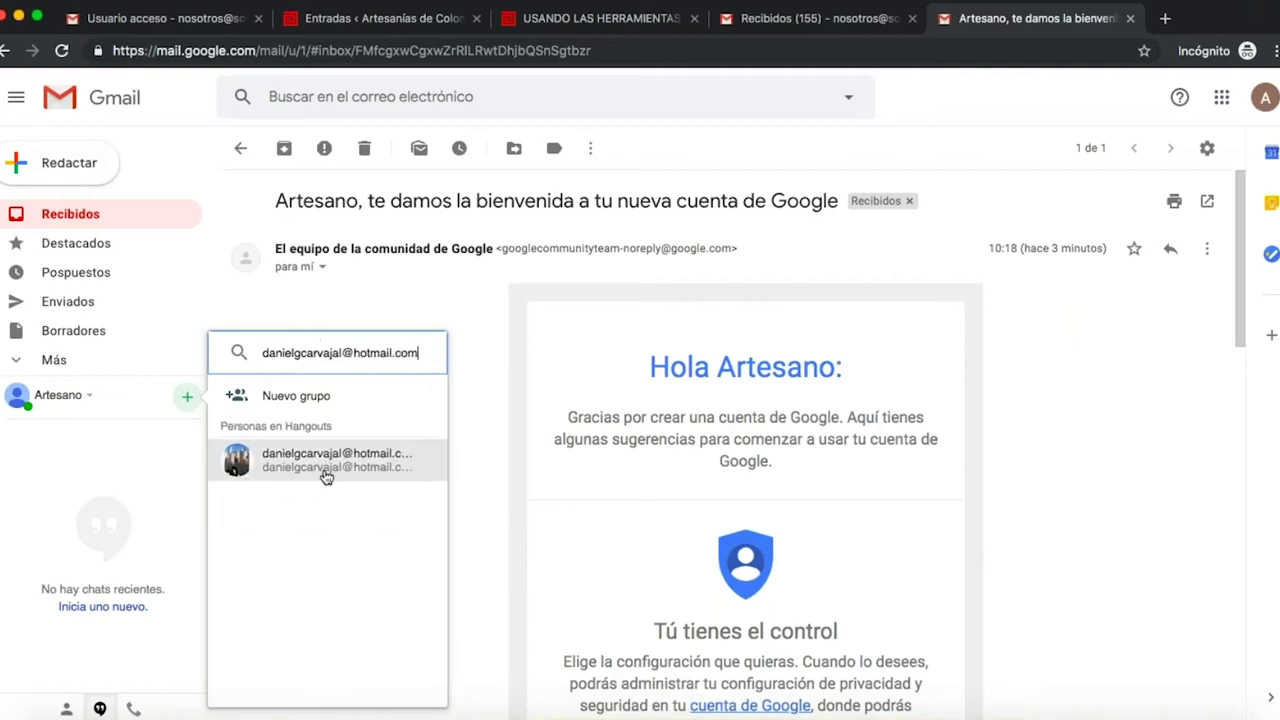
{"action": "left_click", "coordinate": [324, 462]}
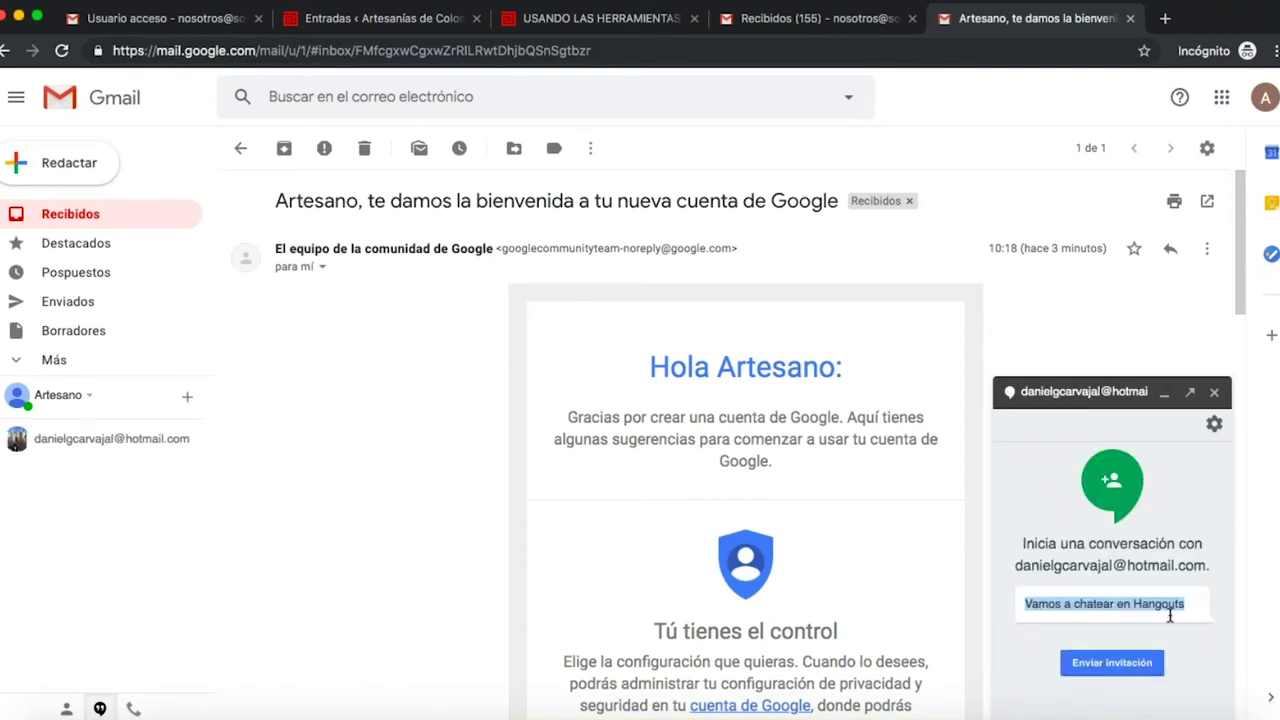
- Send the chat invitation with the message 'hola', close the chat, and open the Google apps grid
{"action": "key", "text": "BackSpace"}
{"action": "type", "text": "hola"}
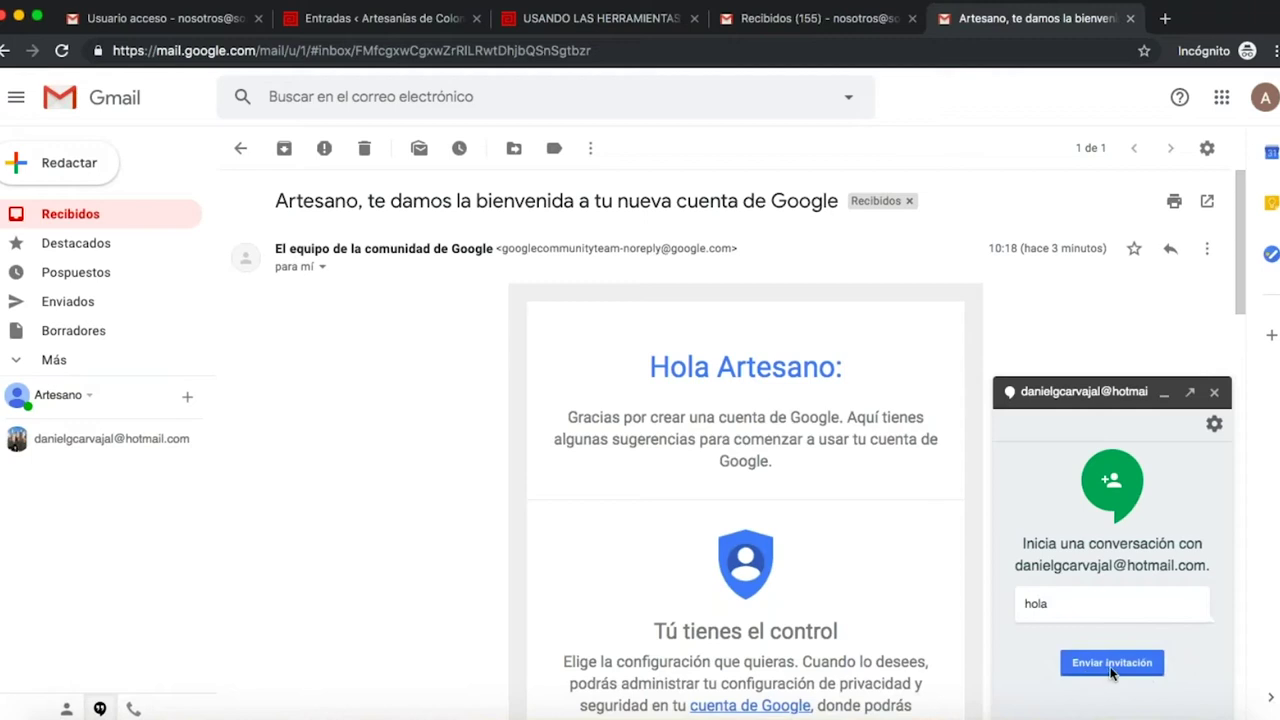
{"action": "left_click", "coordinate": [1112, 669]}
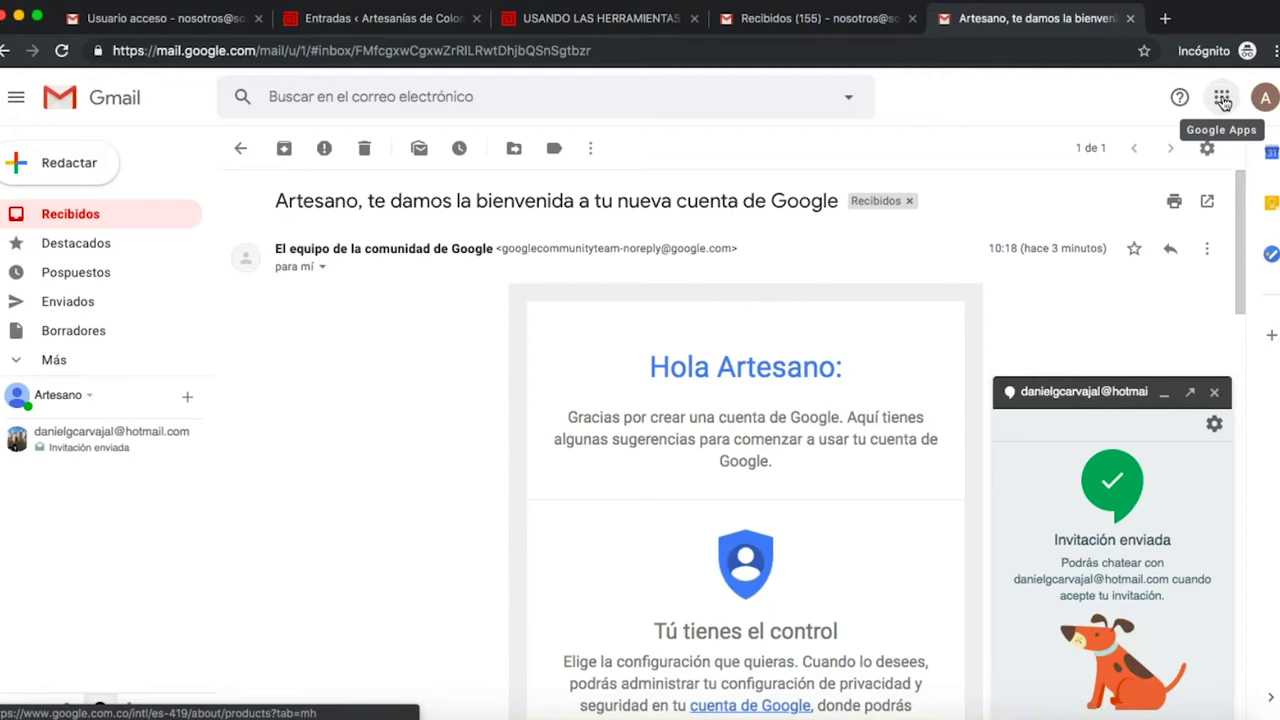
{"action": "left_click", "coordinate": [1215, 393]}
{"action": "left_click", "coordinate": [1224, 102]}
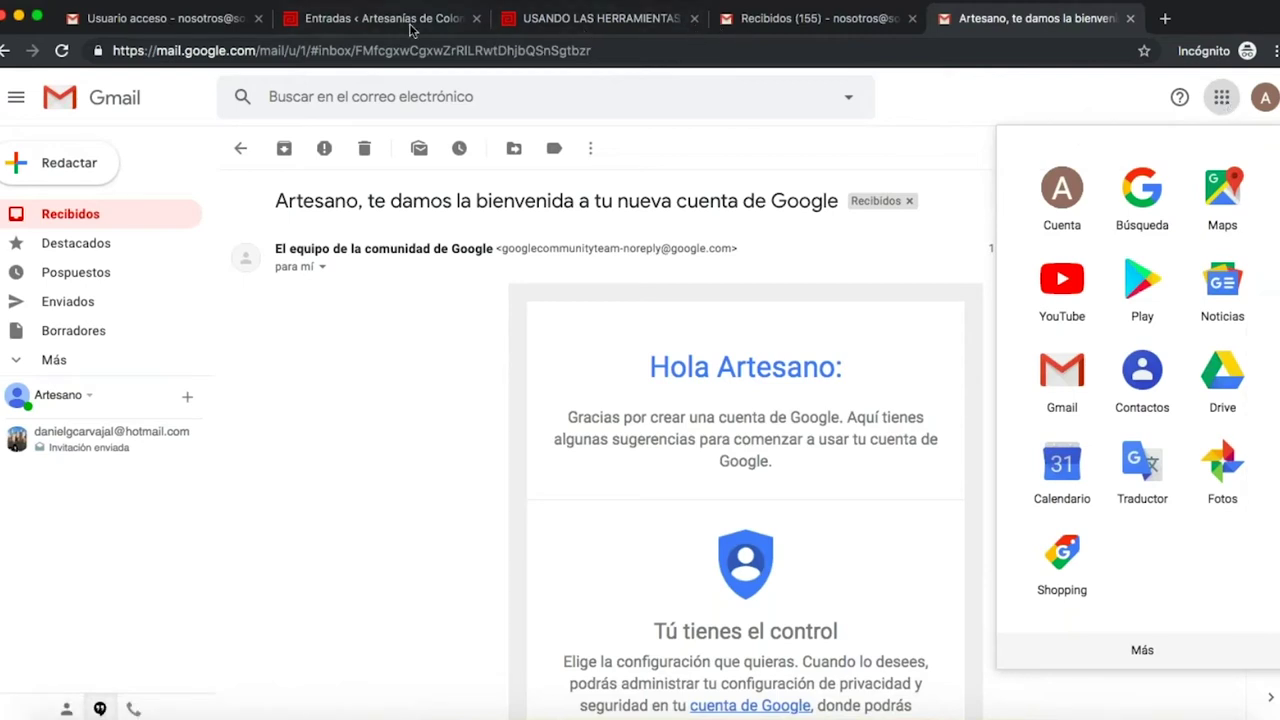
- Scroll the 'USANDO LAS HERRAMIENTAS' article down to its CALENDARIO section, then return to Gmail
{"action": "left_click", "coordinate": [543, 28]}
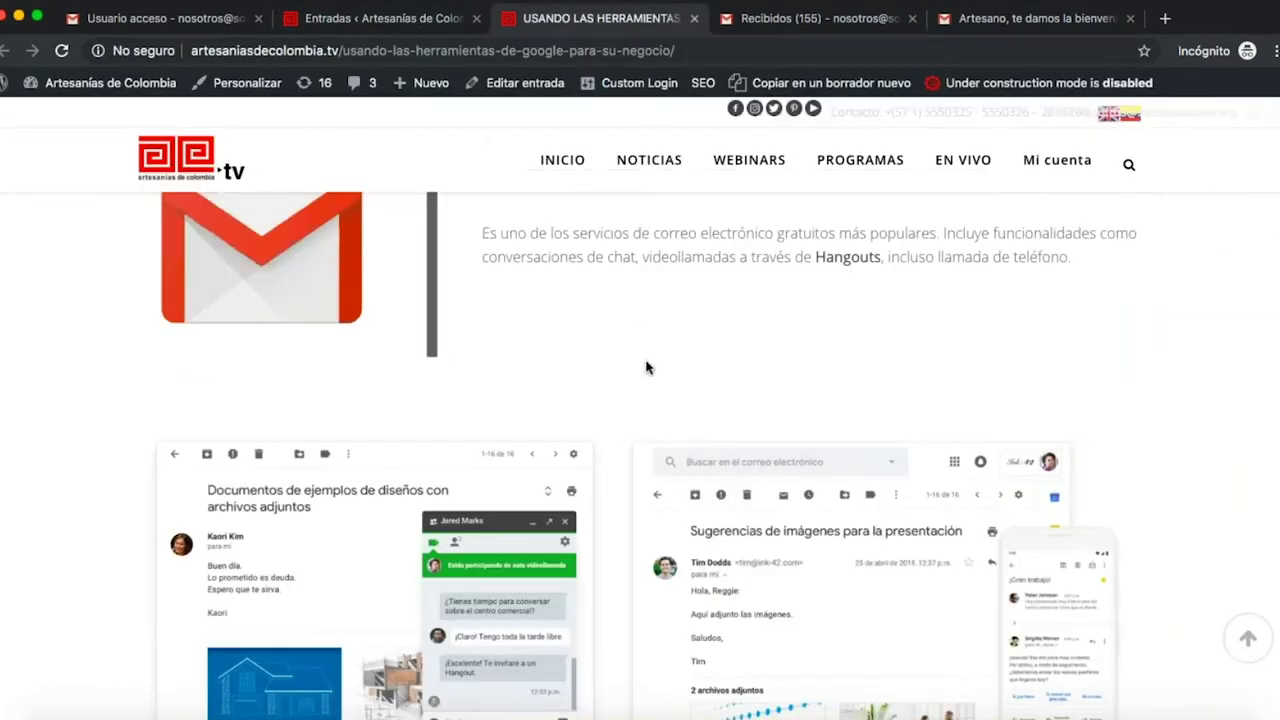
{"action": "scroll", "coordinate": [655, 385], "scroll_direction": "down", "scroll_amount": 3}
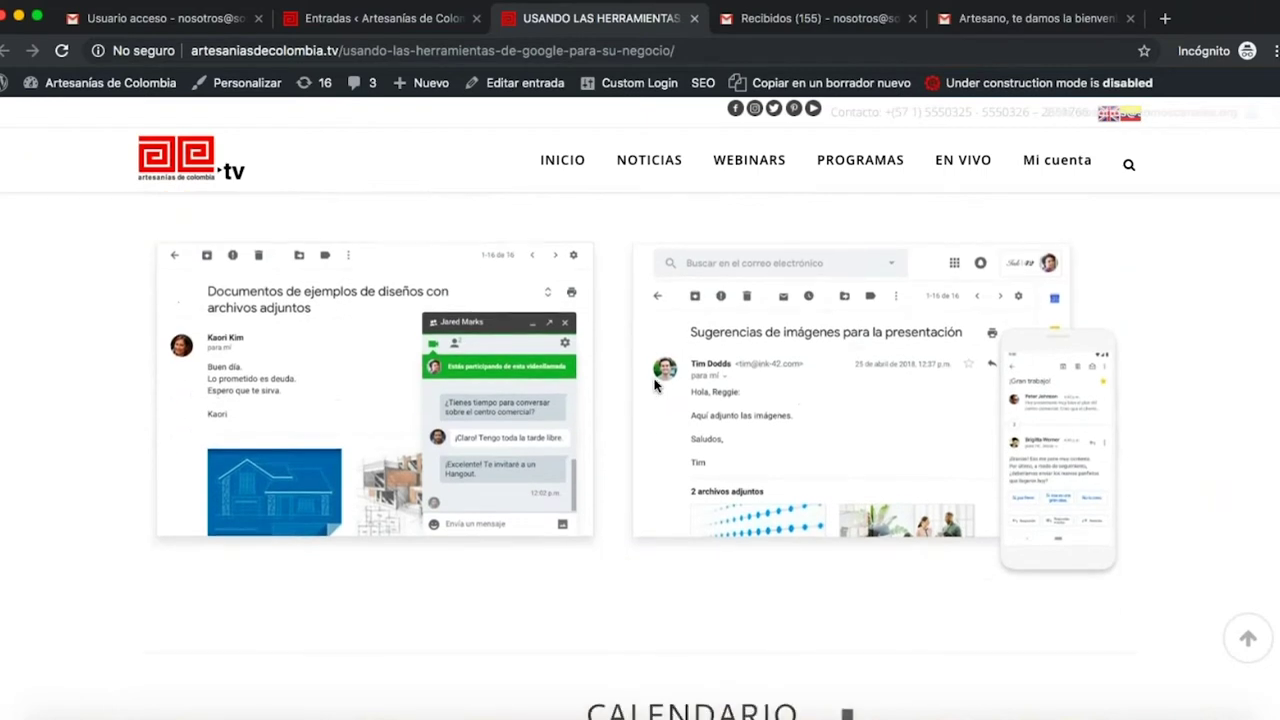
{"action": "scroll", "coordinate": [655, 385], "scroll_direction": "down", "scroll_amount": 3}
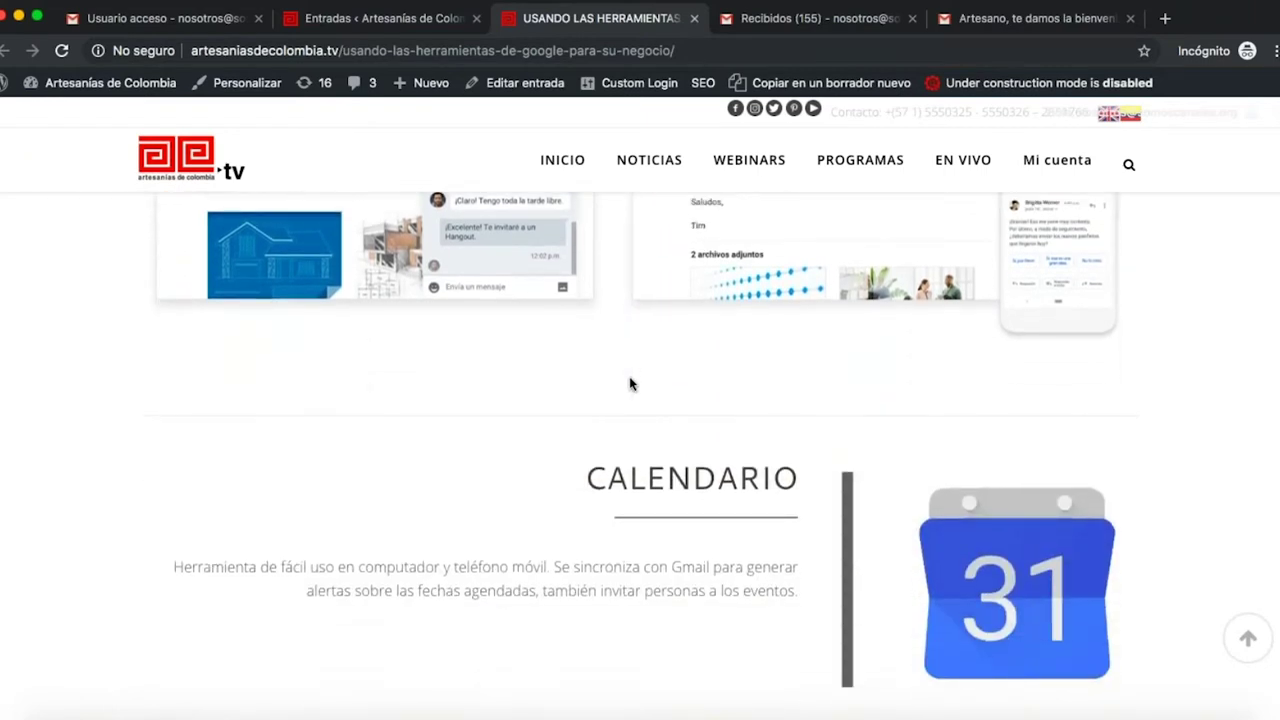
{"action": "scroll", "coordinate": [630, 383], "scroll_direction": "up", "scroll_amount": 2}
{"action": "scroll", "coordinate": [630, 383], "scroll_direction": "down", "scroll_amount": 5}
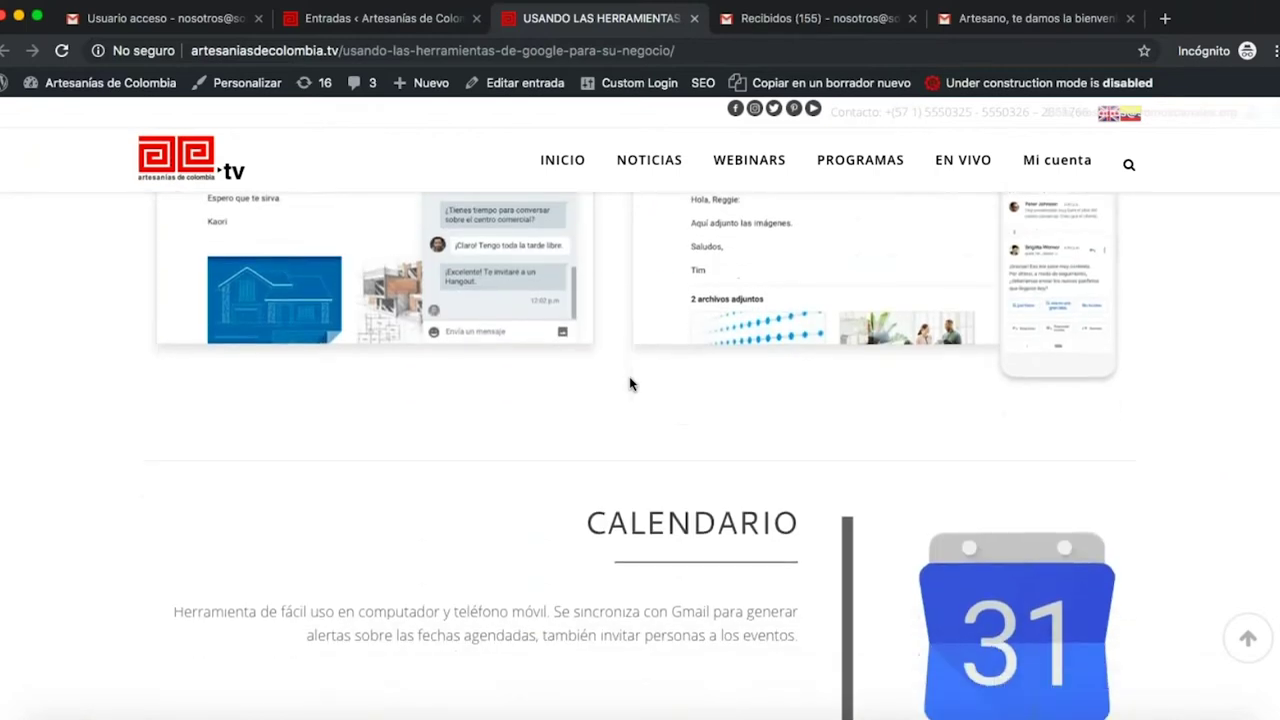
{"action": "scroll", "coordinate": [645, 450], "scroll_direction": "down", "scroll_amount": 1}
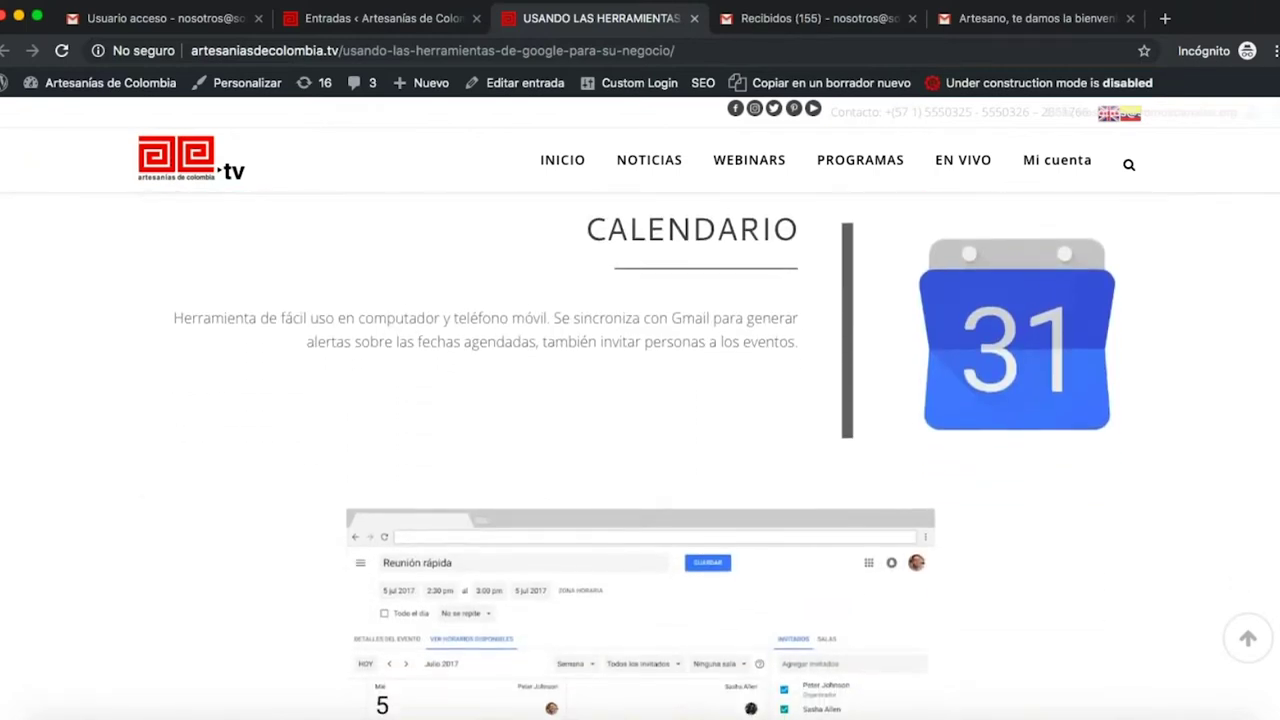
{"action": "scroll", "coordinate": [645, 450], "scroll_direction": "down", "scroll_amount": 1}
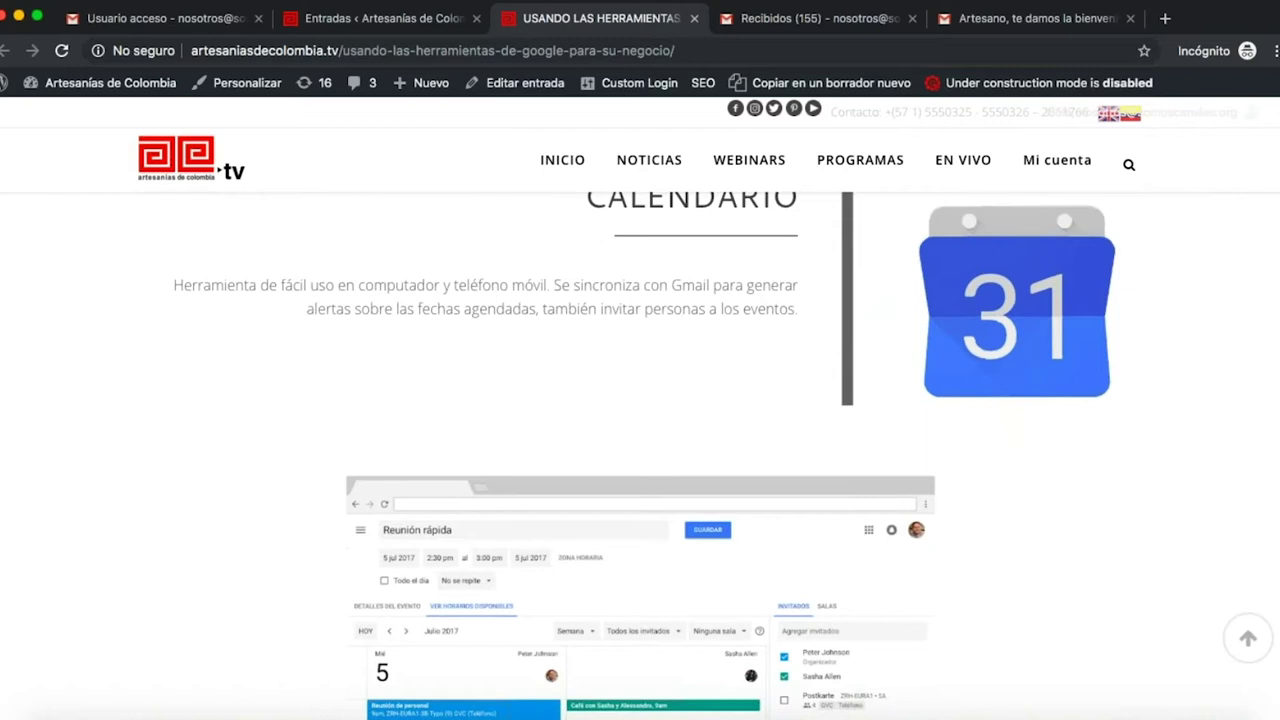
{"action": "left_click", "coordinate": [965, 22]}
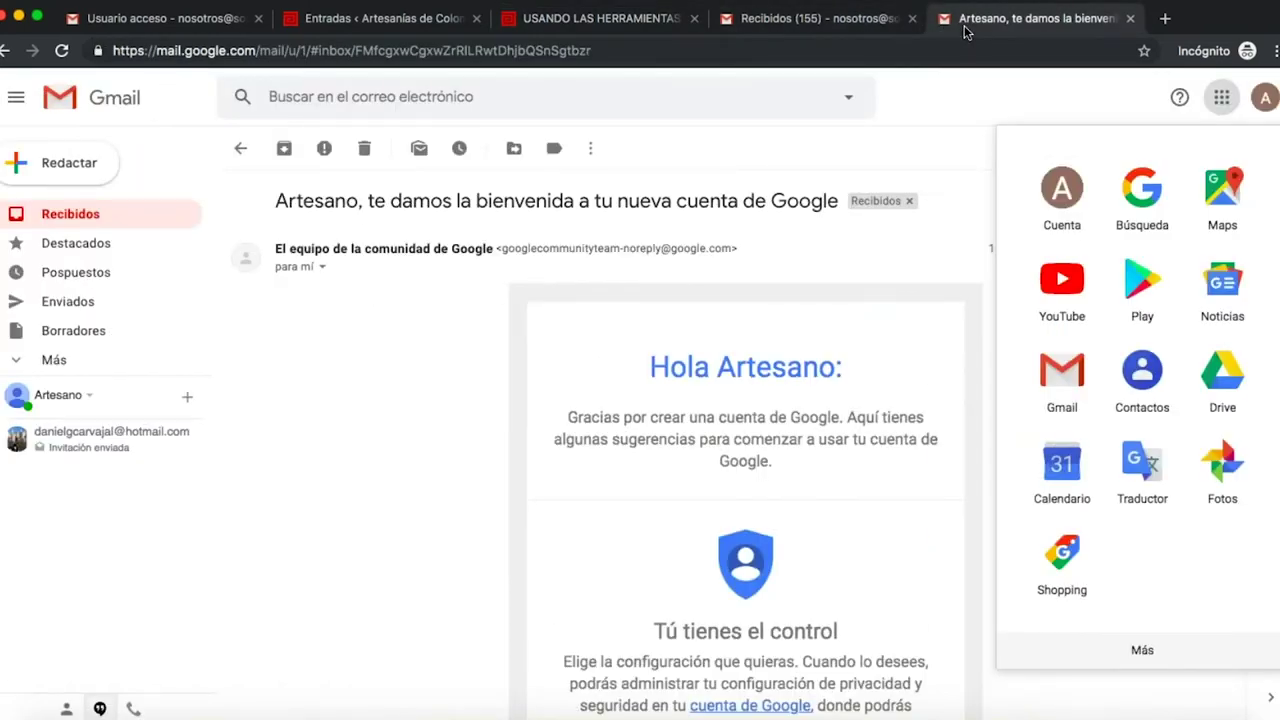
- Open Google Calendar, dismiss its welcome message, and jump to the week of 1 June 2019
{"action": "left_click", "coordinate": [1063, 488]}
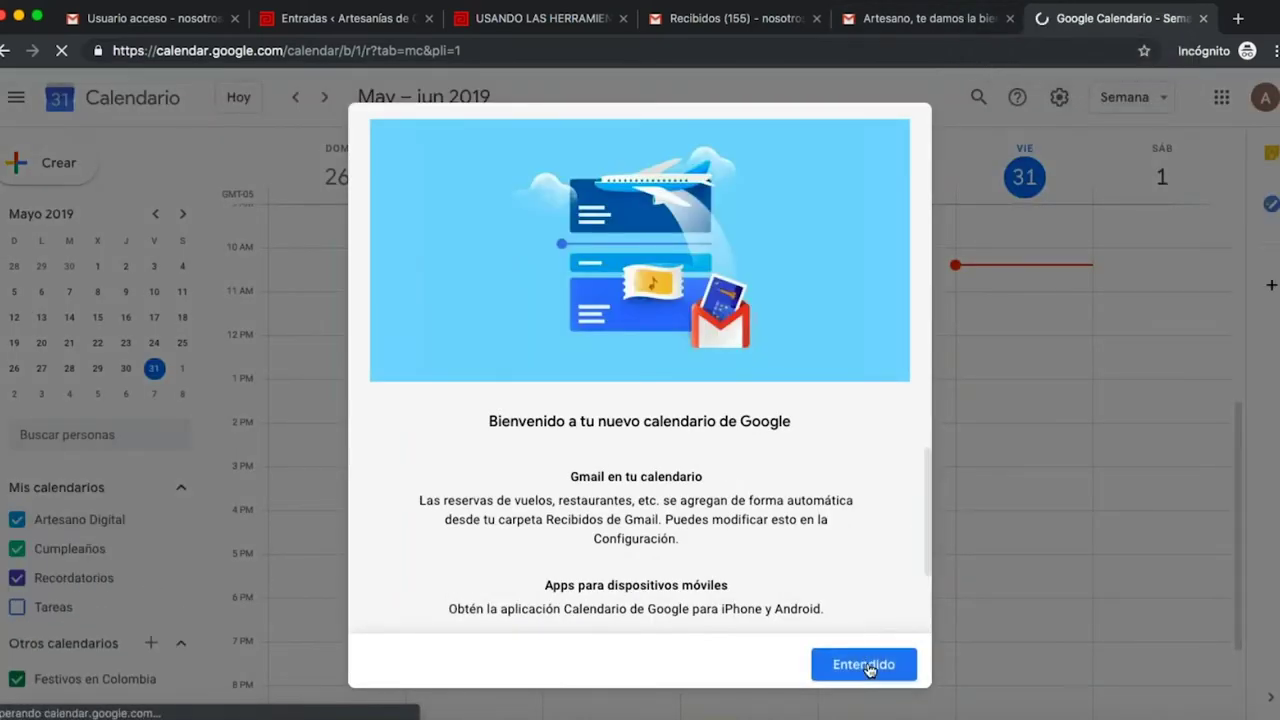
{"action": "left_click", "coordinate": [866, 666]}
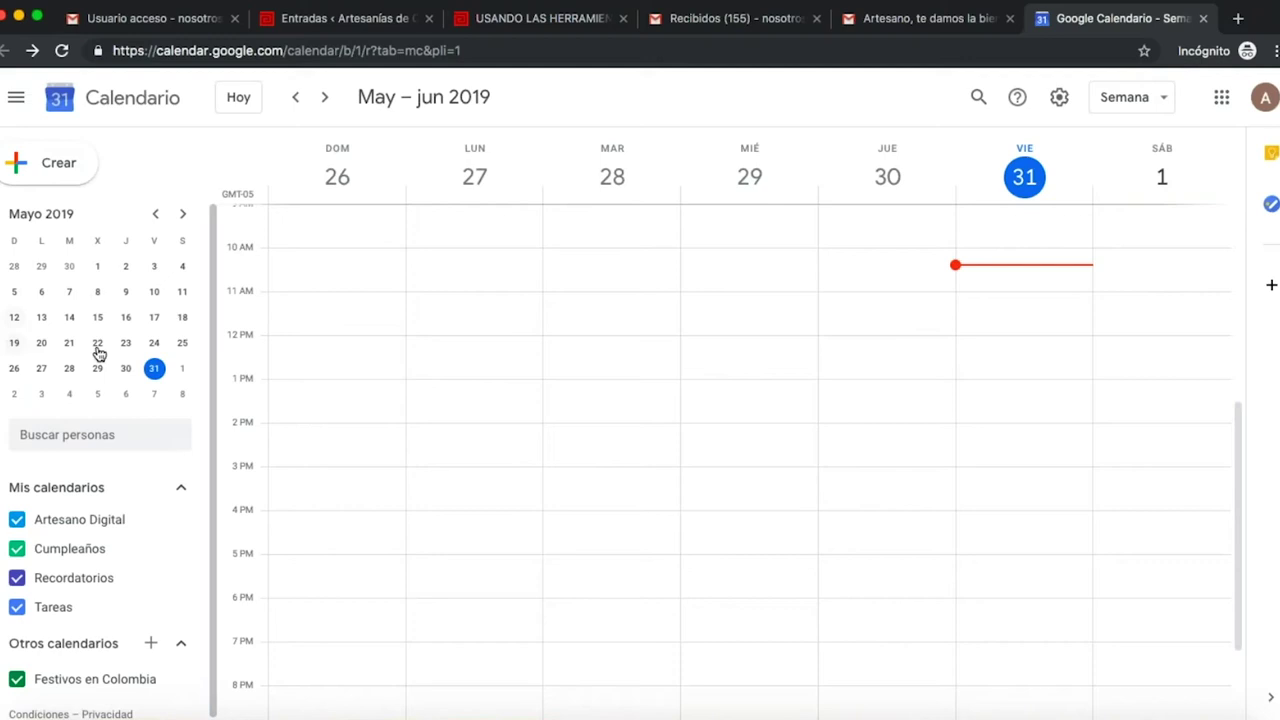
{"action": "left_click", "coordinate": [184, 370]}
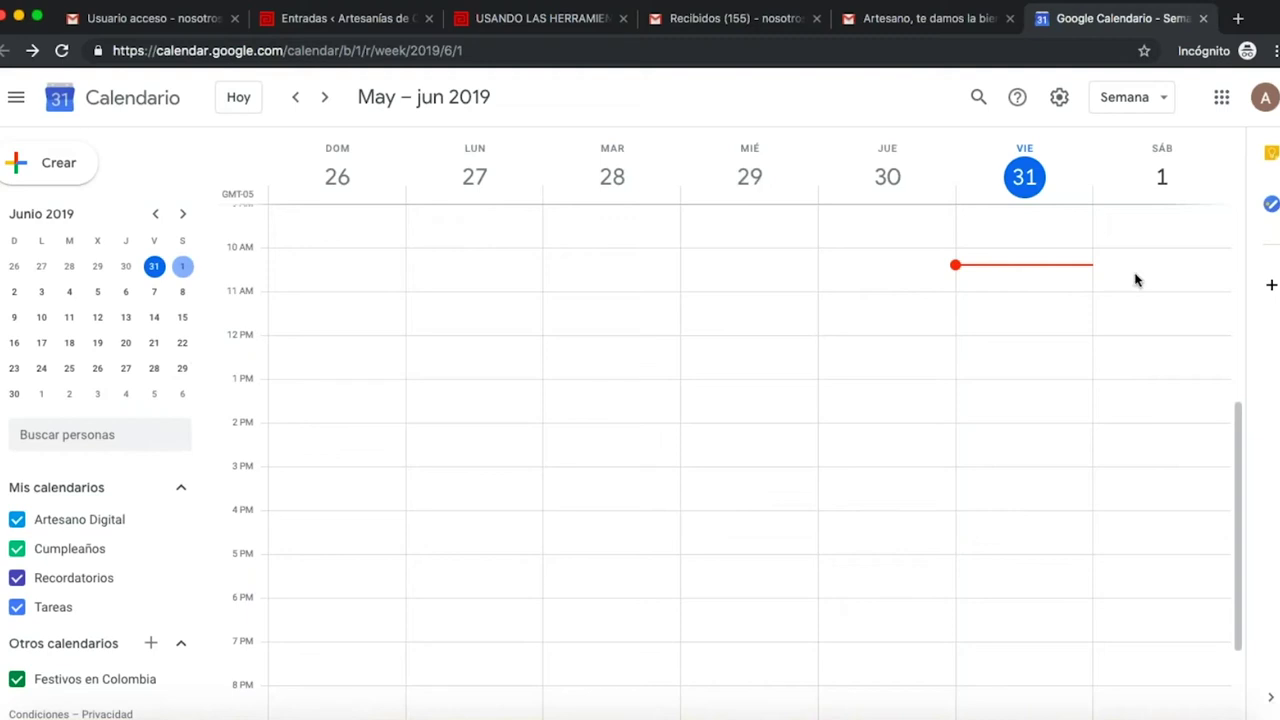
- Create and save a 'Feria artesanal' event on Saturday 1 June, 12:30–1:30pm
{"action": "left_click", "coordinate": [1172, 363]}
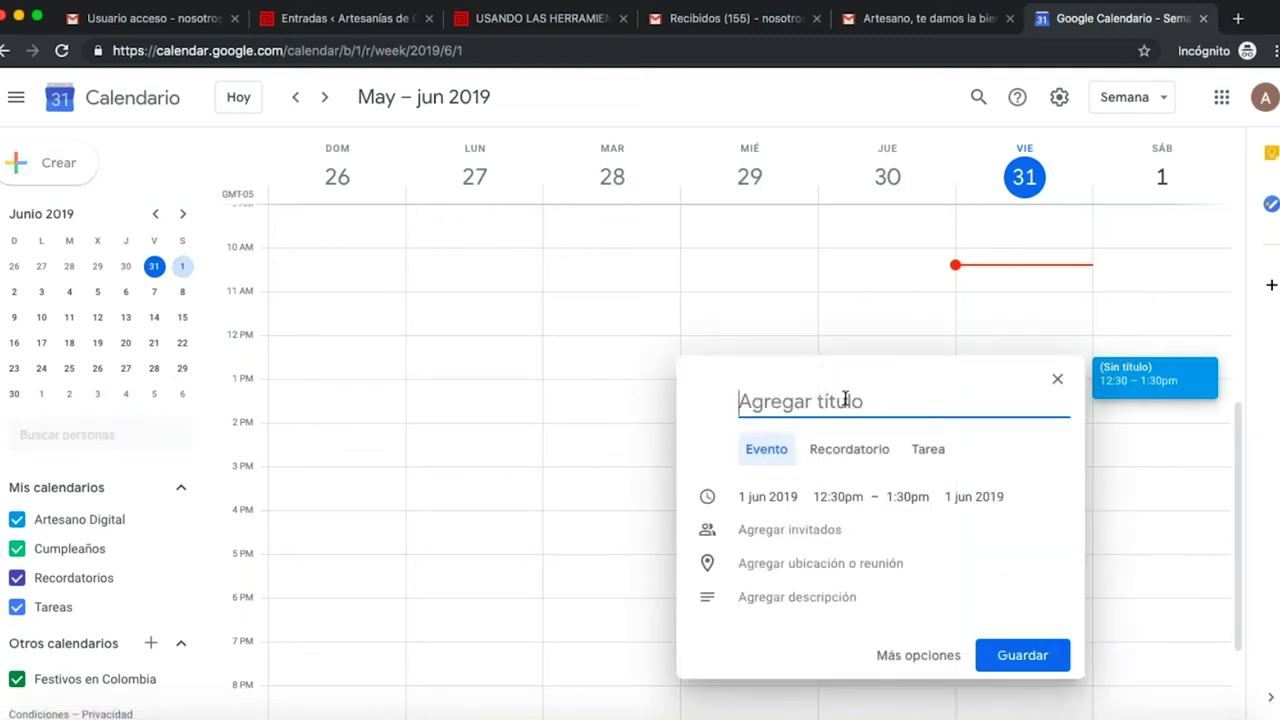
{"action": "type", "text": "F"}
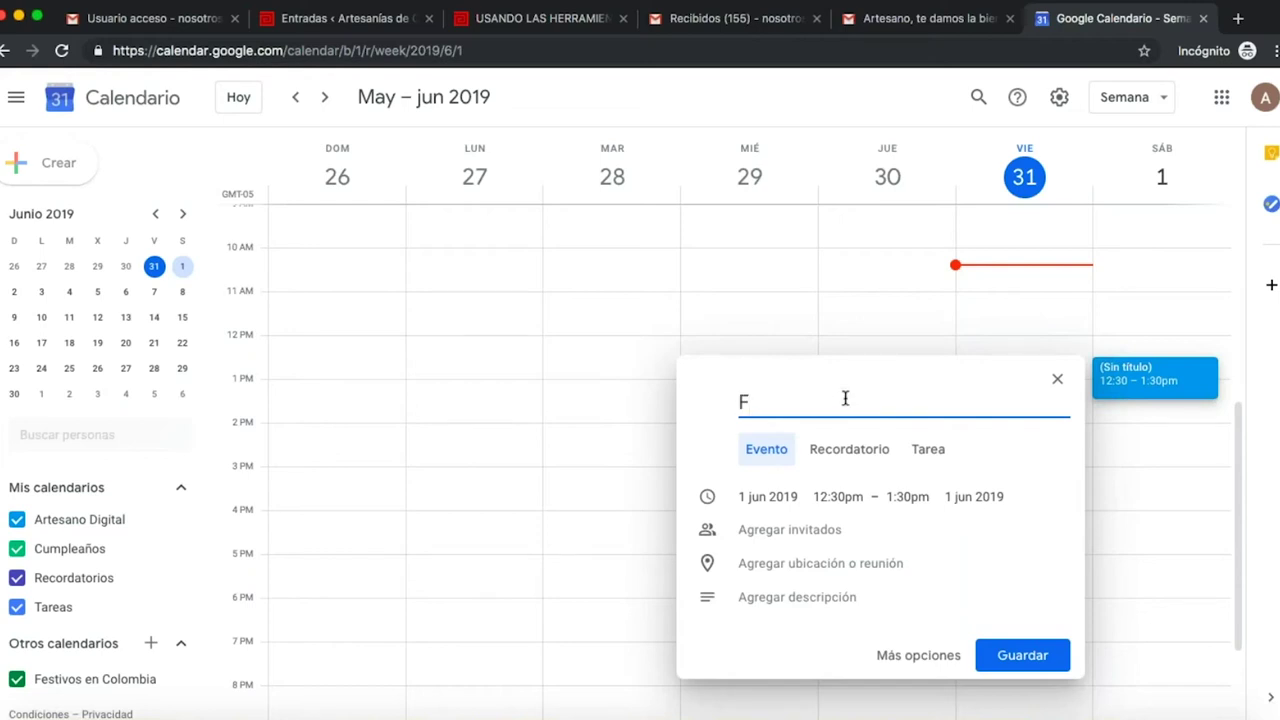
{"action": "type", "text": "eria artesanal"}
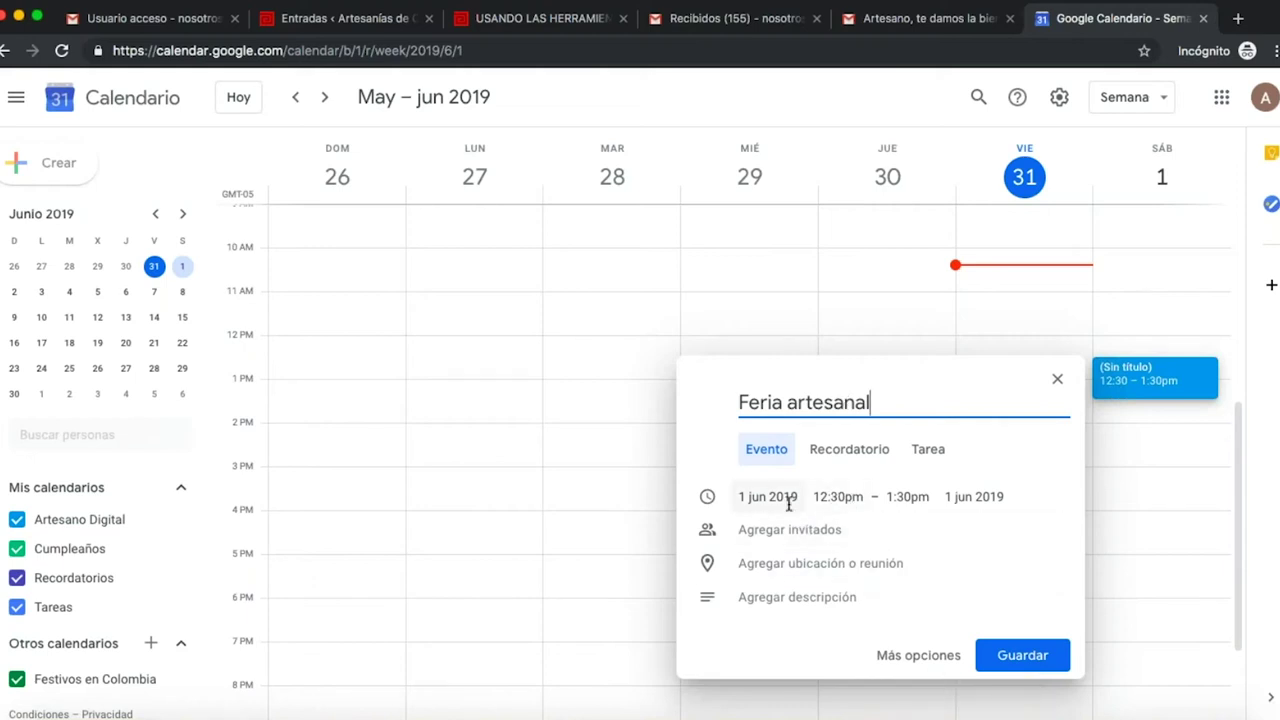
{"action": "left_click", "coordinate": [829, 499]}
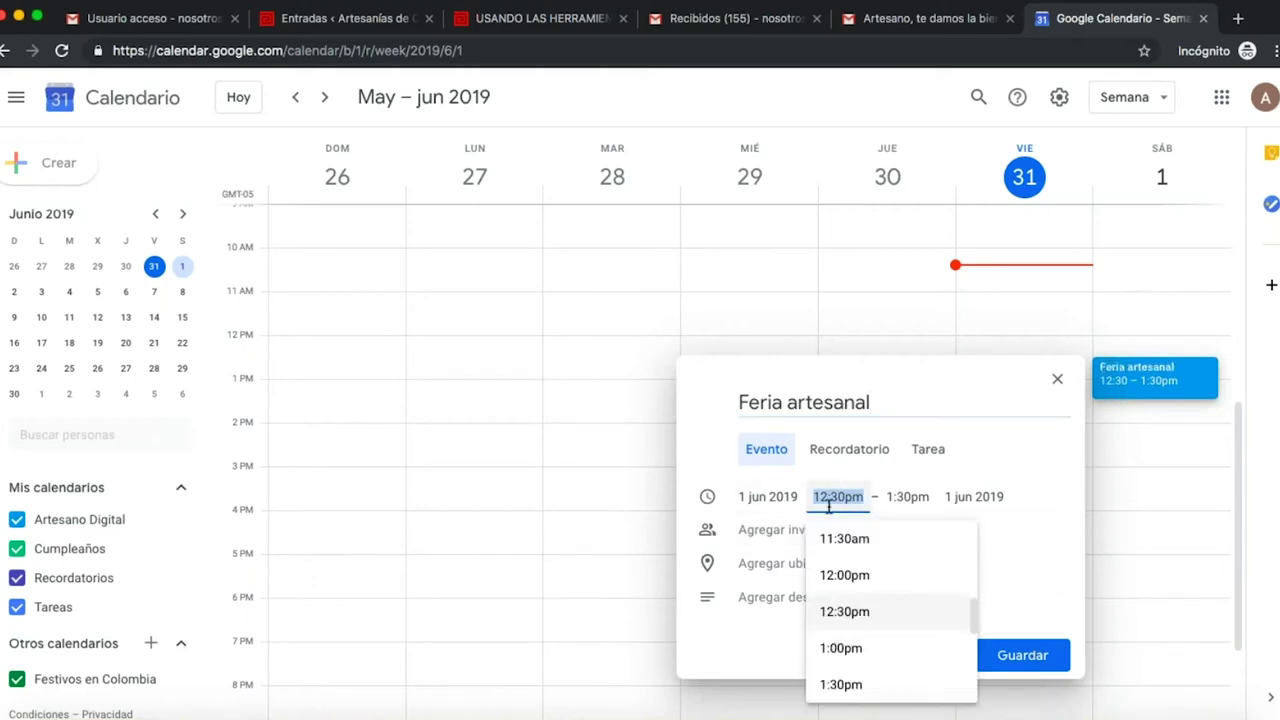
{"action": "left_click", "coordinate": [888, 620]}
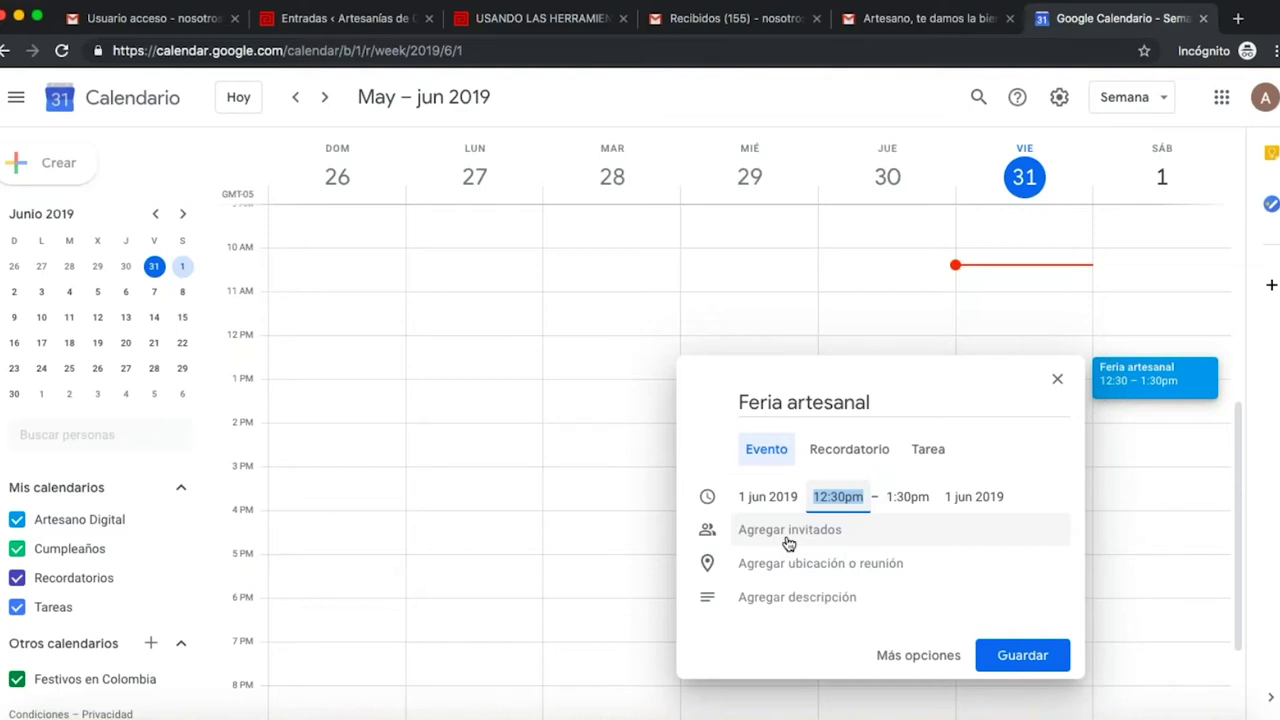
{"action": "left_click", "coordinate": [1023, 655]}
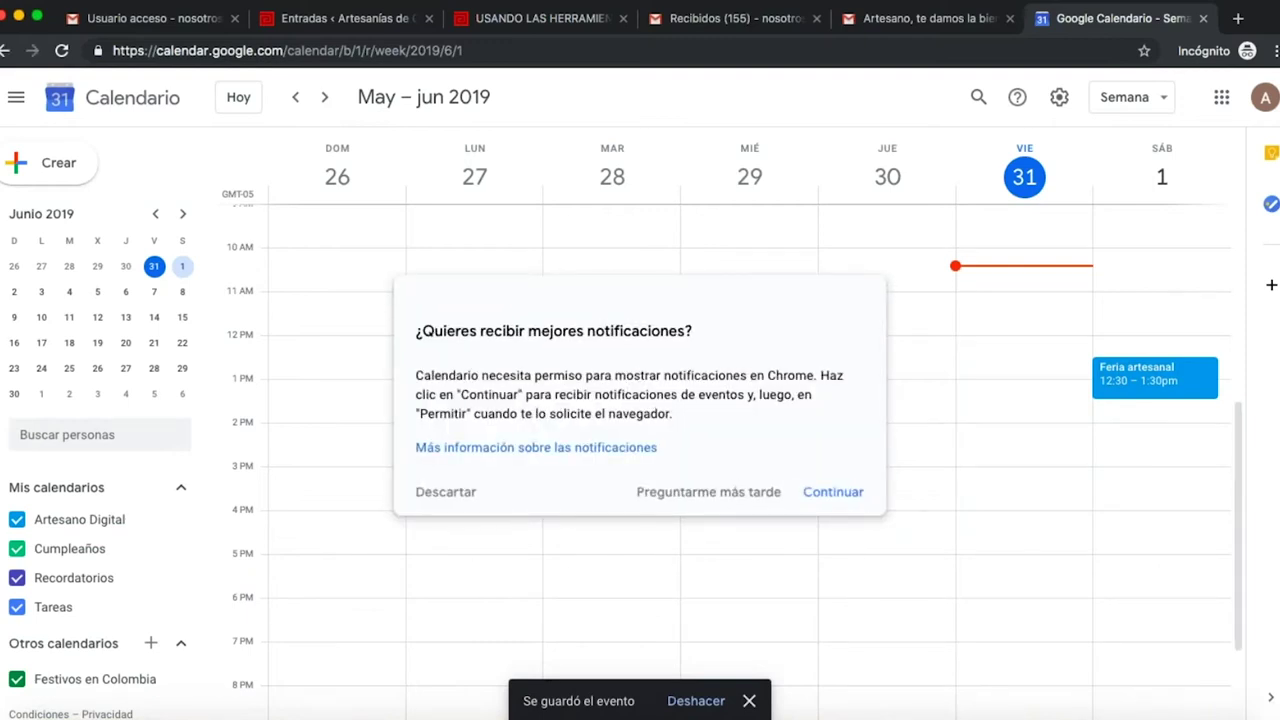
- Switch between the Gmail tabs and scroll further through the Artesanías de Colombia article
{"action": "left_click", "coordinate": [907, 18]}
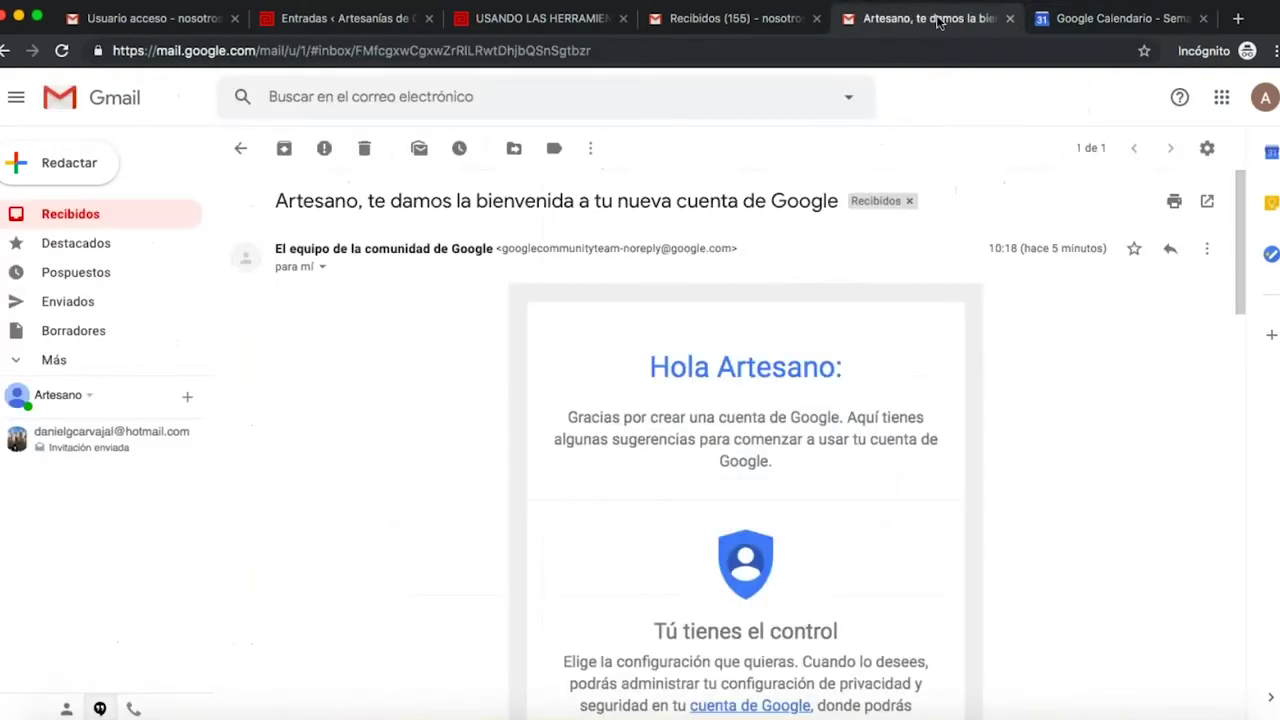
{"action": "left_click", "coordinate": [756, 20]}
{"action": "left_click", "coordinate": [533, 20]}
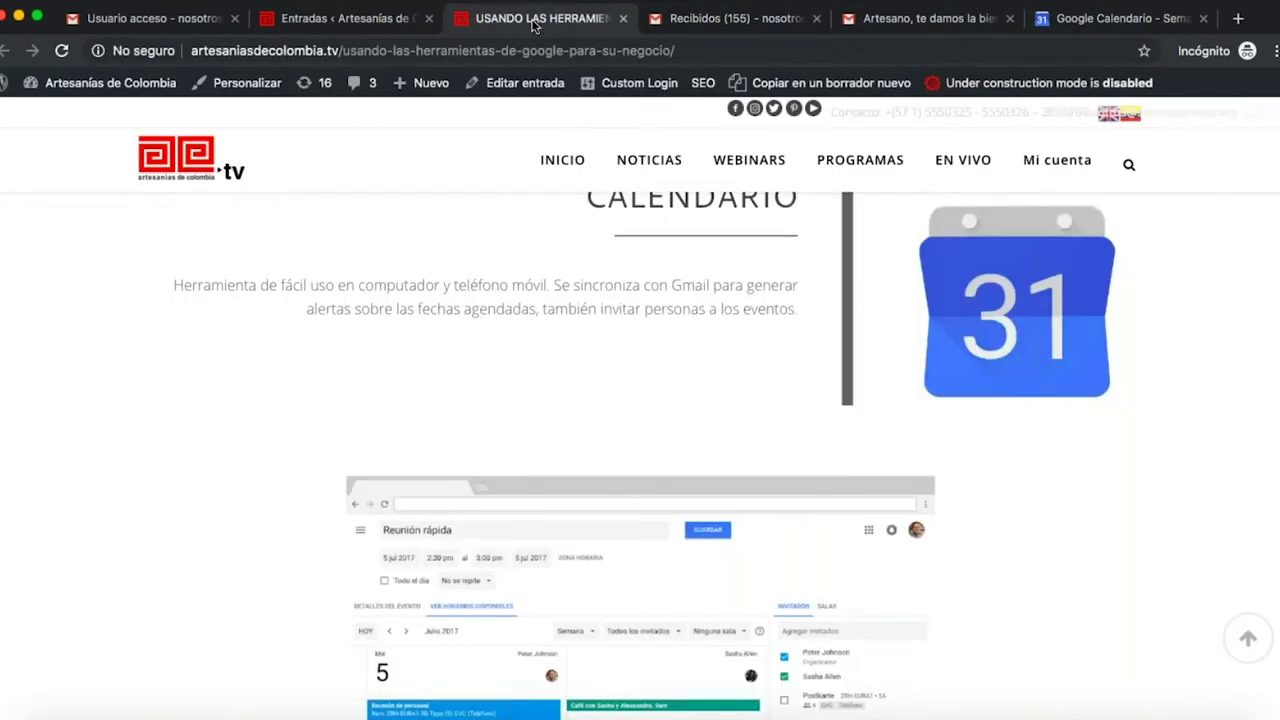
{"action": "scroll", "coordinate": [697, 386], "scroll_direction": "down", "scroll_amount": 5}
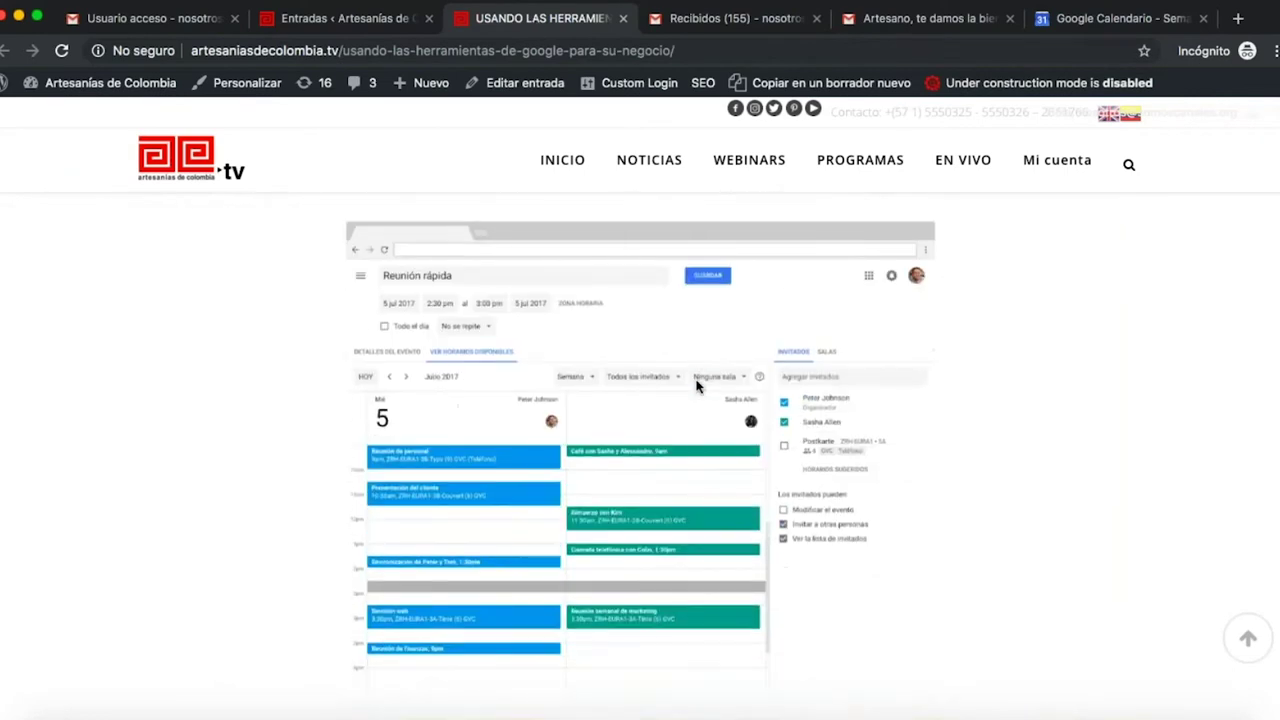
{"action": "scroll", "coordinate": [697, 386], "scroll_direction": "down", "scroll_amount": 10}
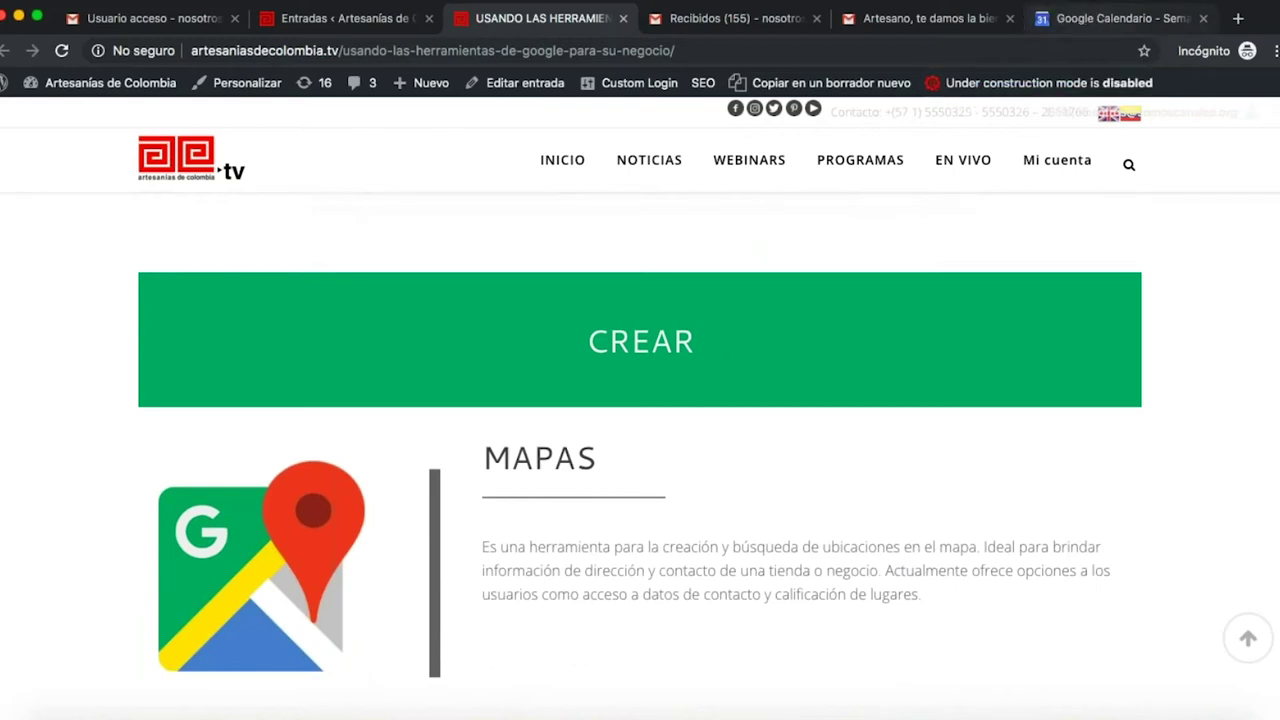
- Return to the Gmail inbox, browse the full Google apps list, and go back to the Calendar week view
{"action": "left_click", "coordinate": [951, 19]}
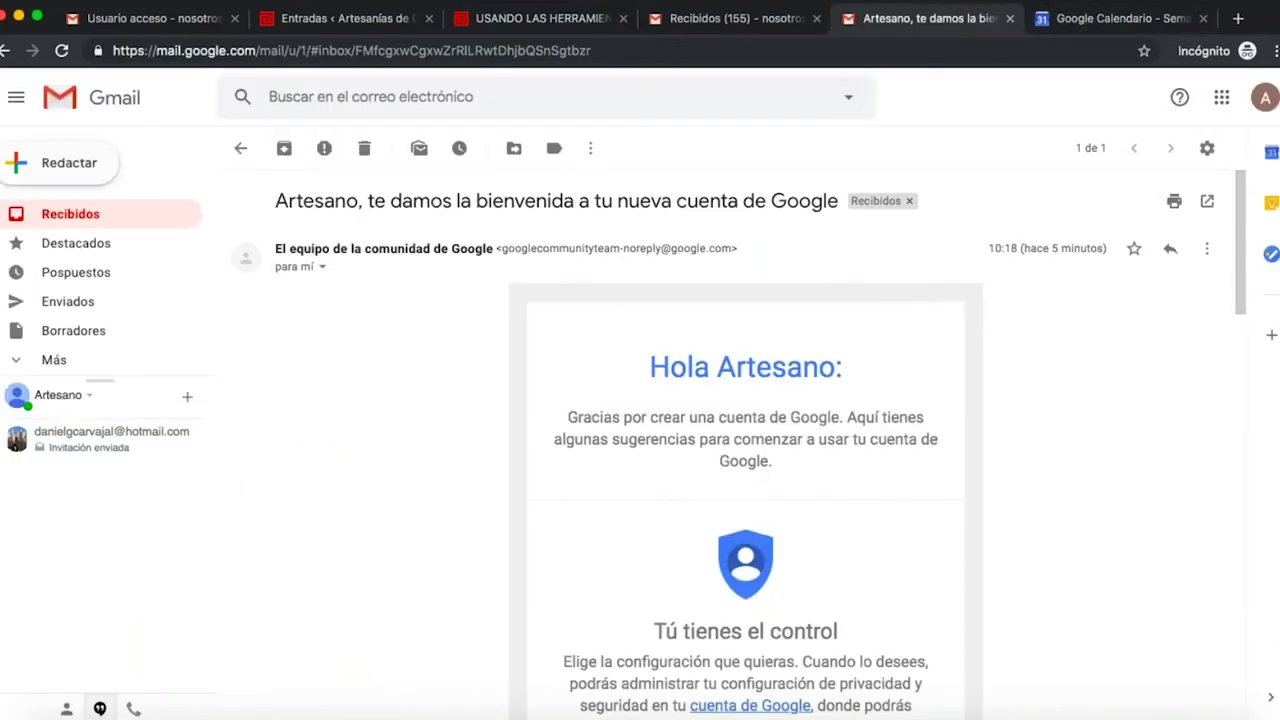
{"action": "left_click", "coordinate": [78, 216]}
{"action": "left_click", "coordinate": [1222, 97]}
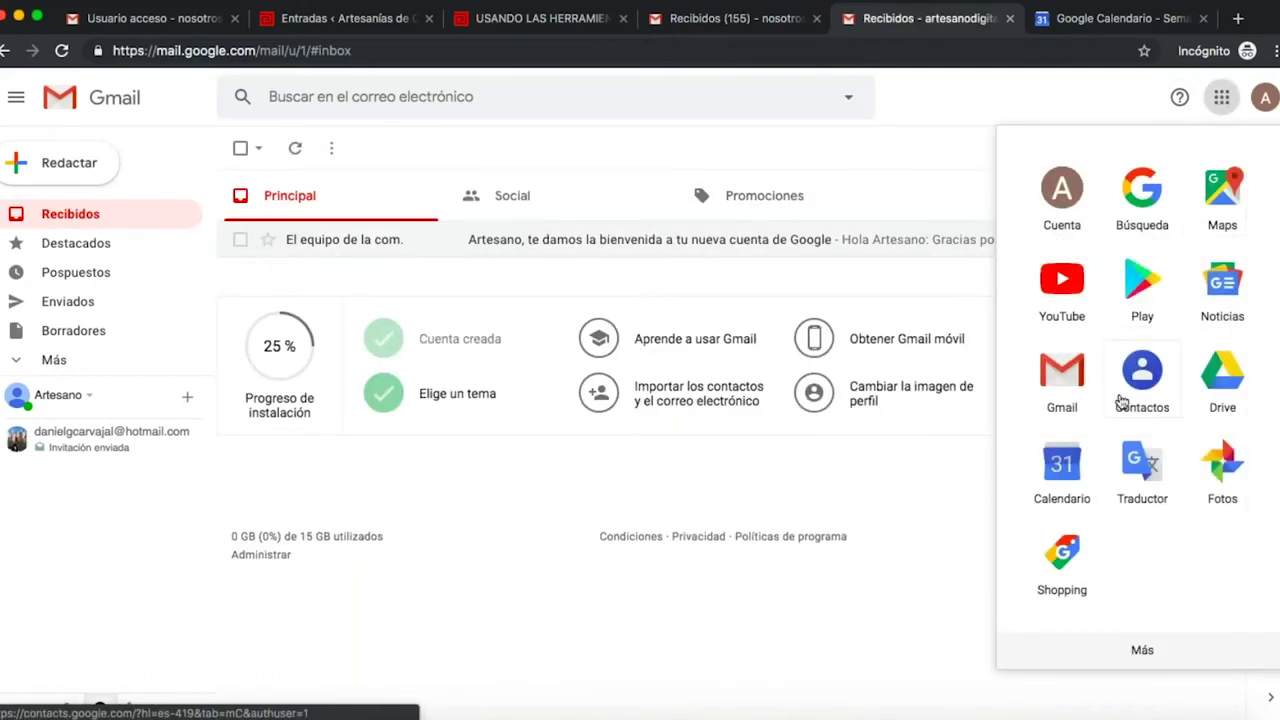
{"action": "left_click", "coordinate": [1142, 652]}
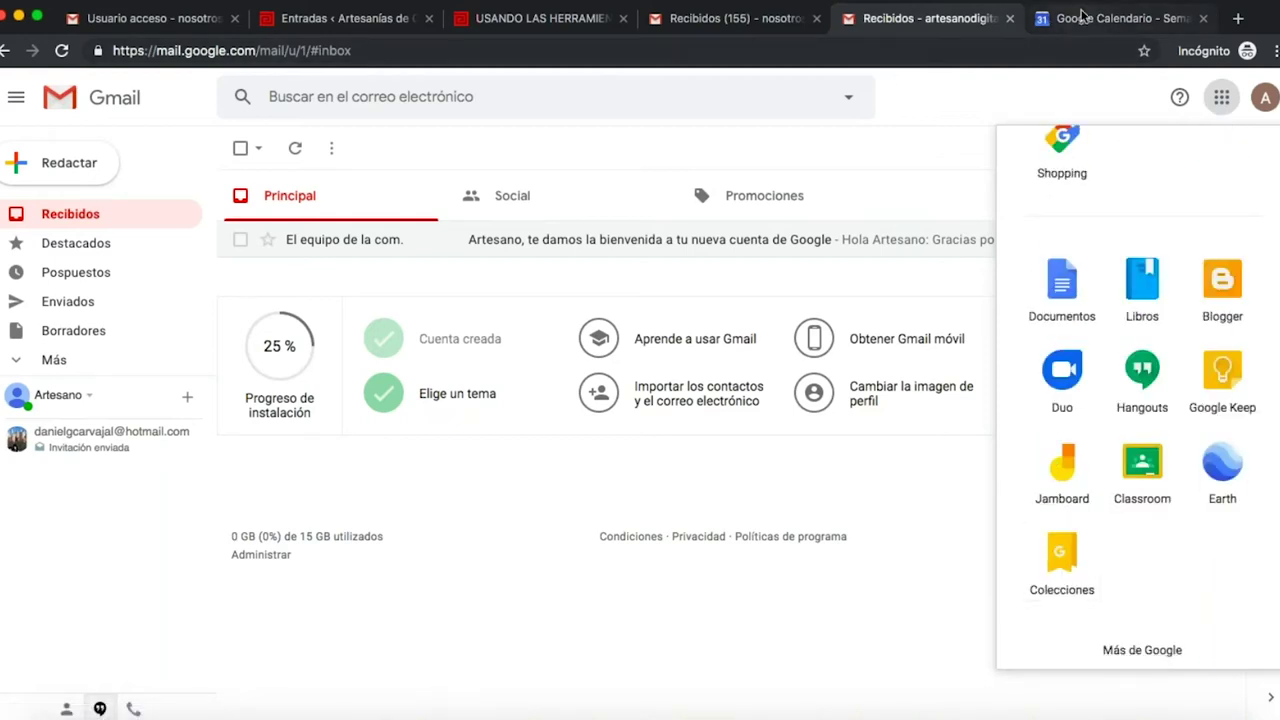
{"action": "left_click", "coordinate": [1075, 20]}
{"action": "left_click", "coordinate": [1069, 47]}
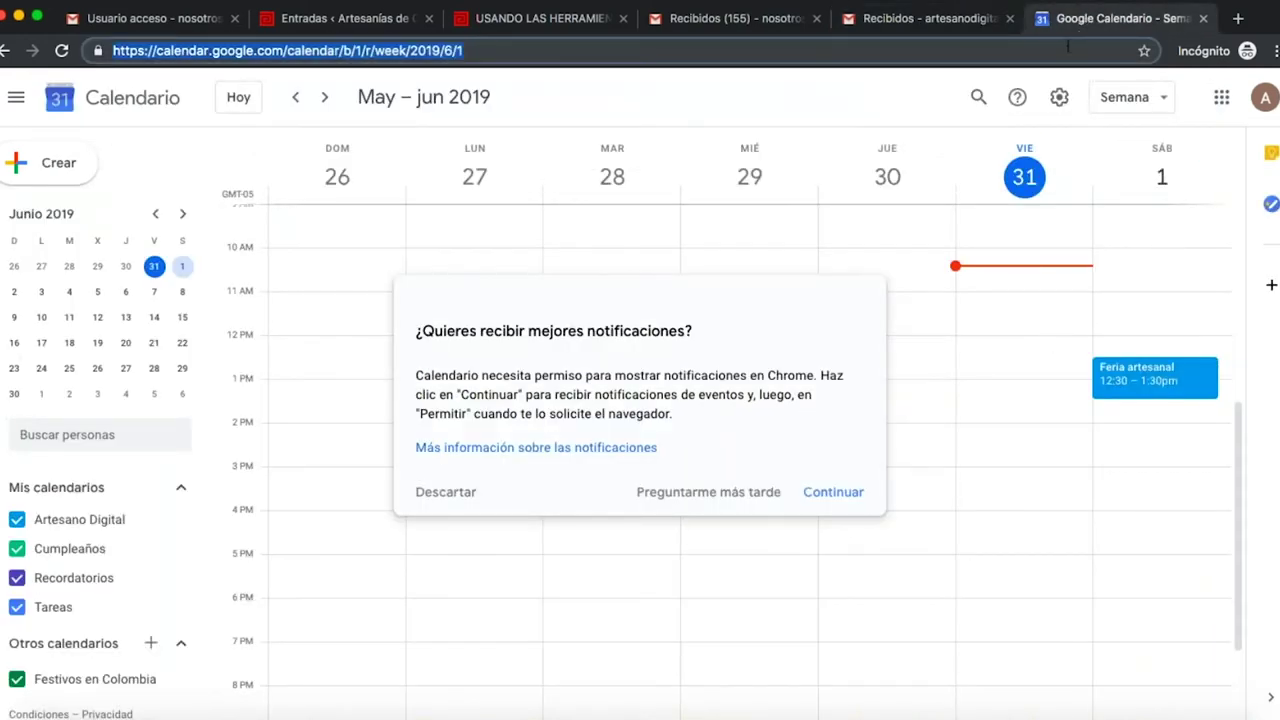
- Search 'mapas google' and open Google Maps from the results
{"action": "type", "text": "mapas"}
{"action": "type", "text": "google"}
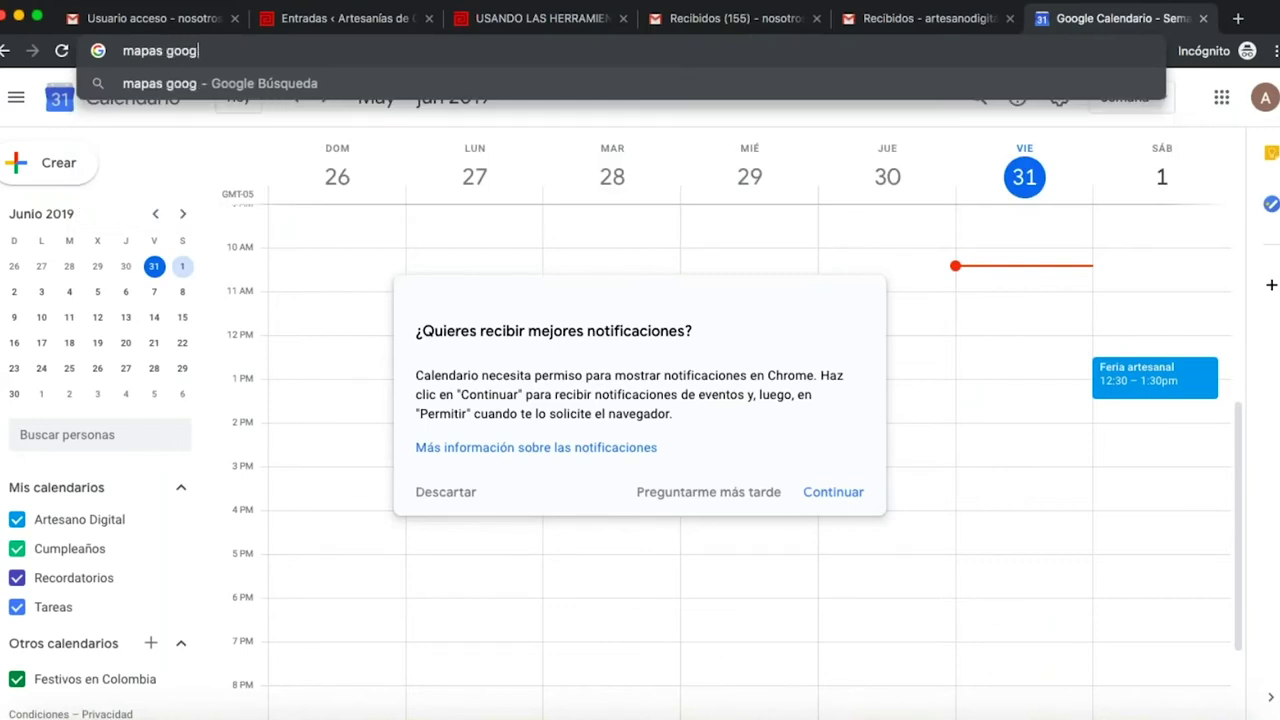
{"action": "key", "text": "Return"}
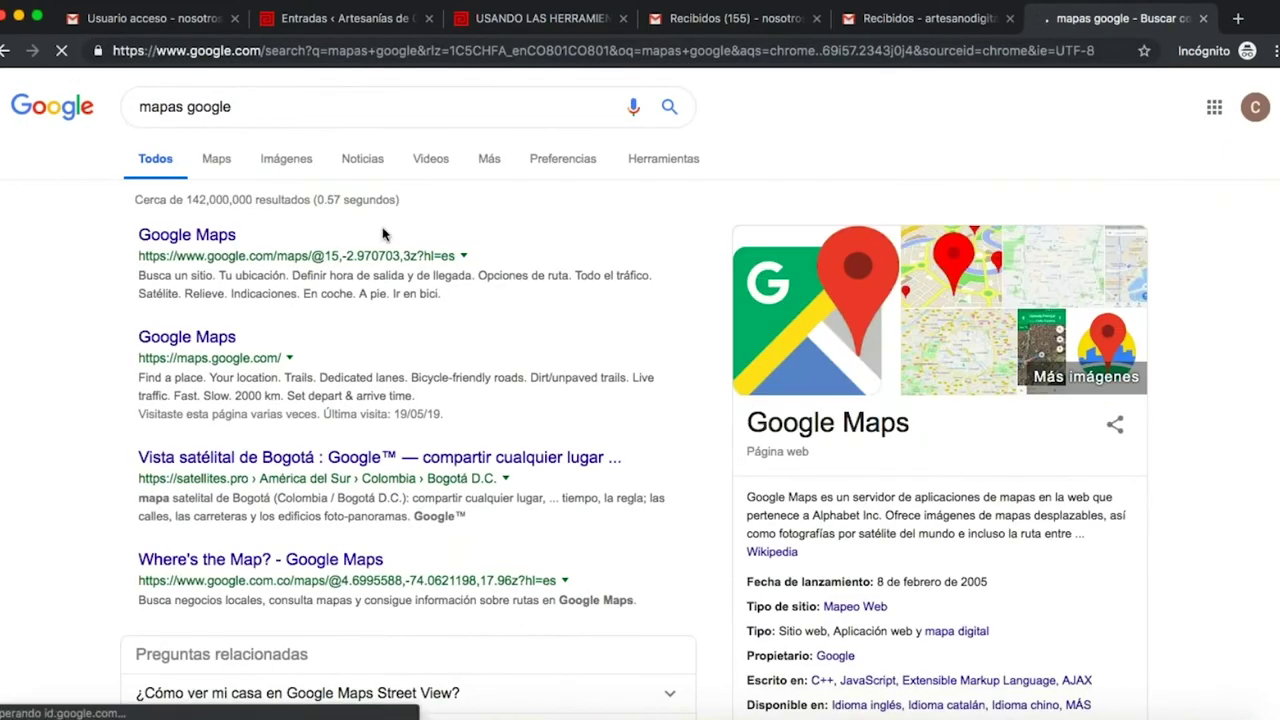
{"action": "left_click", "coordinate": [203, 241]}
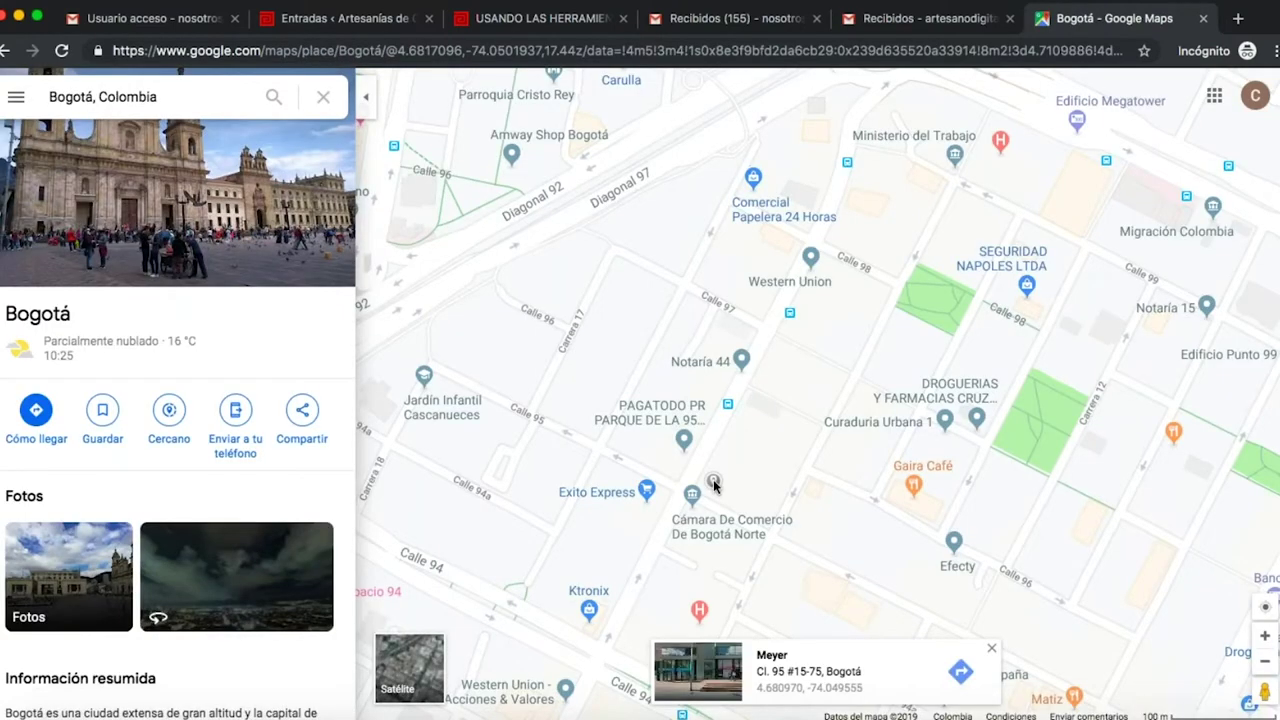
- Pin a spot in Bogotá's El Chicó area and bring up its right-click actions
{"action": "left_click", "coordinate": [727, 460]}
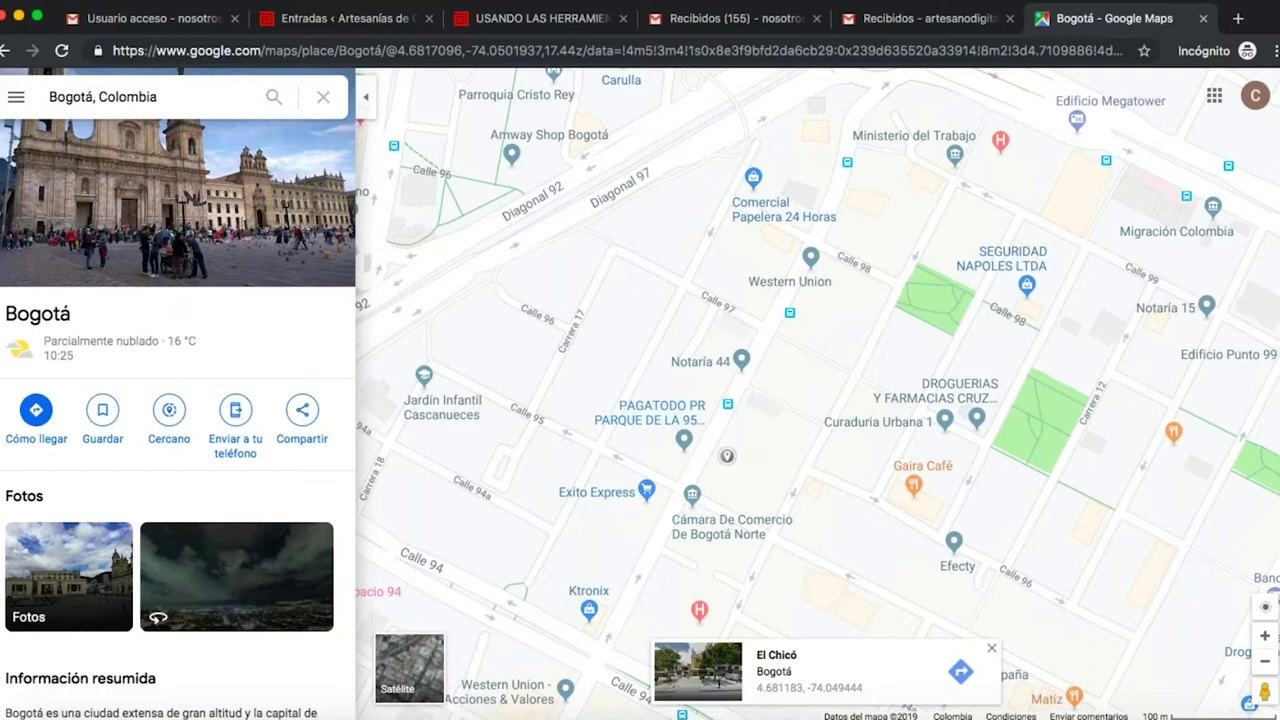
{"action": "left_click", "coordinate": [728, 458]}
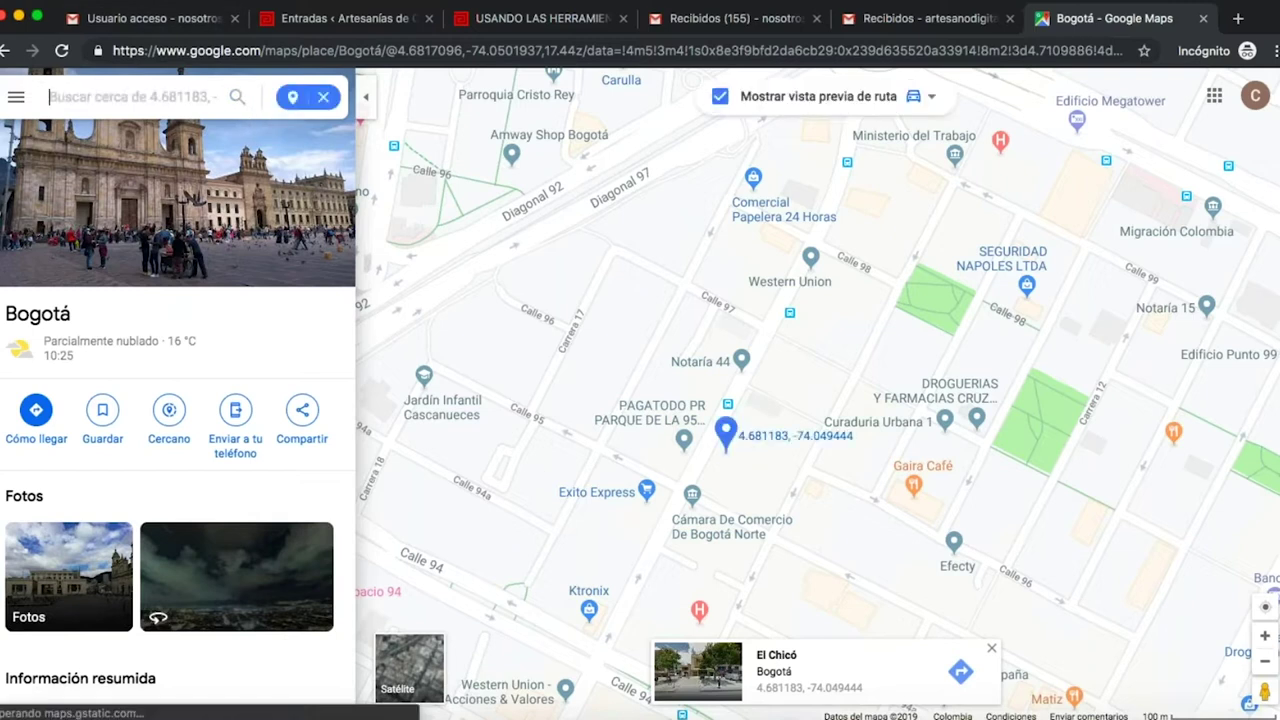
{"action": "left_click", "coordinate": [729, 437]}
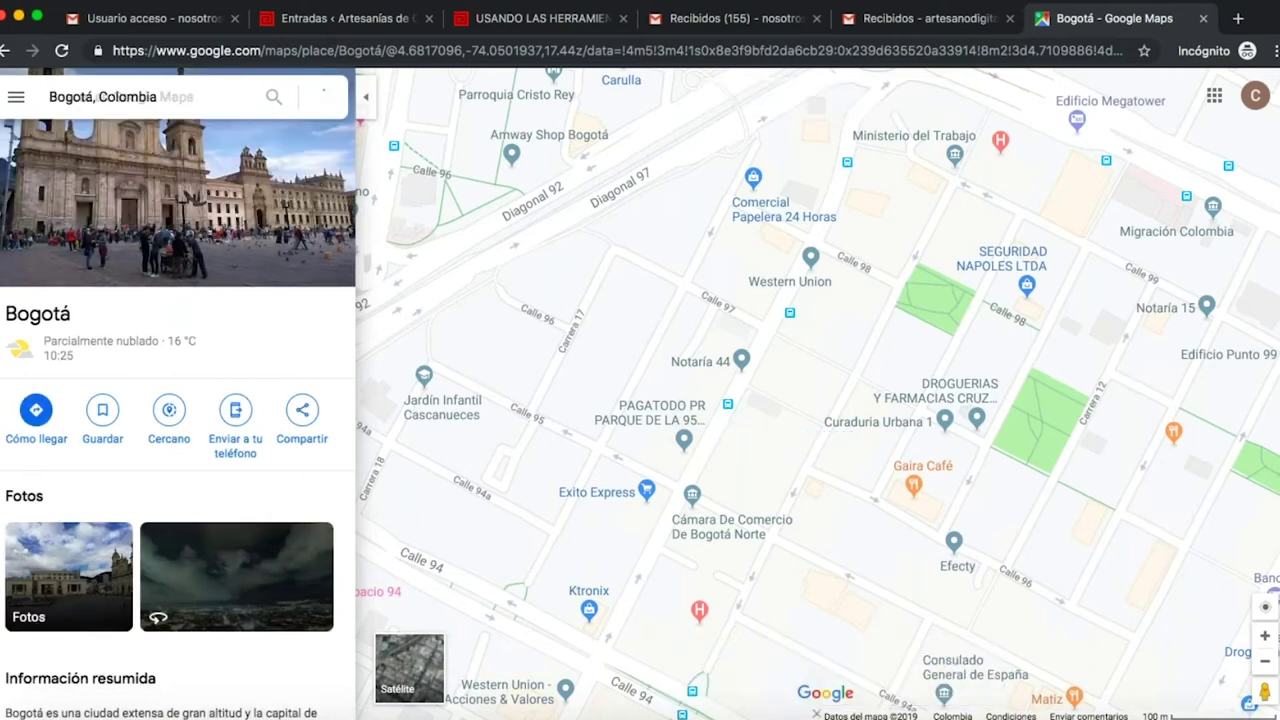
{"action": "right_click", "coordinate": [729, 437]}
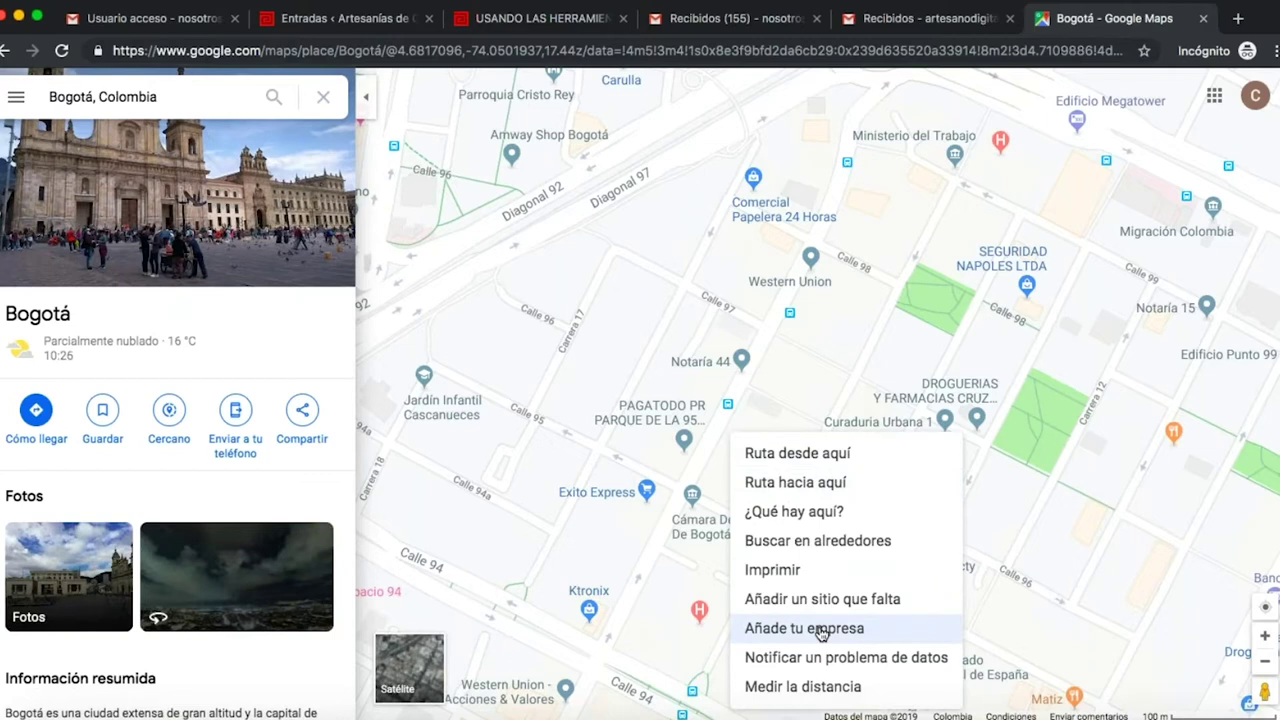
{"action": "left_click", "coordinate": [821, 630]}
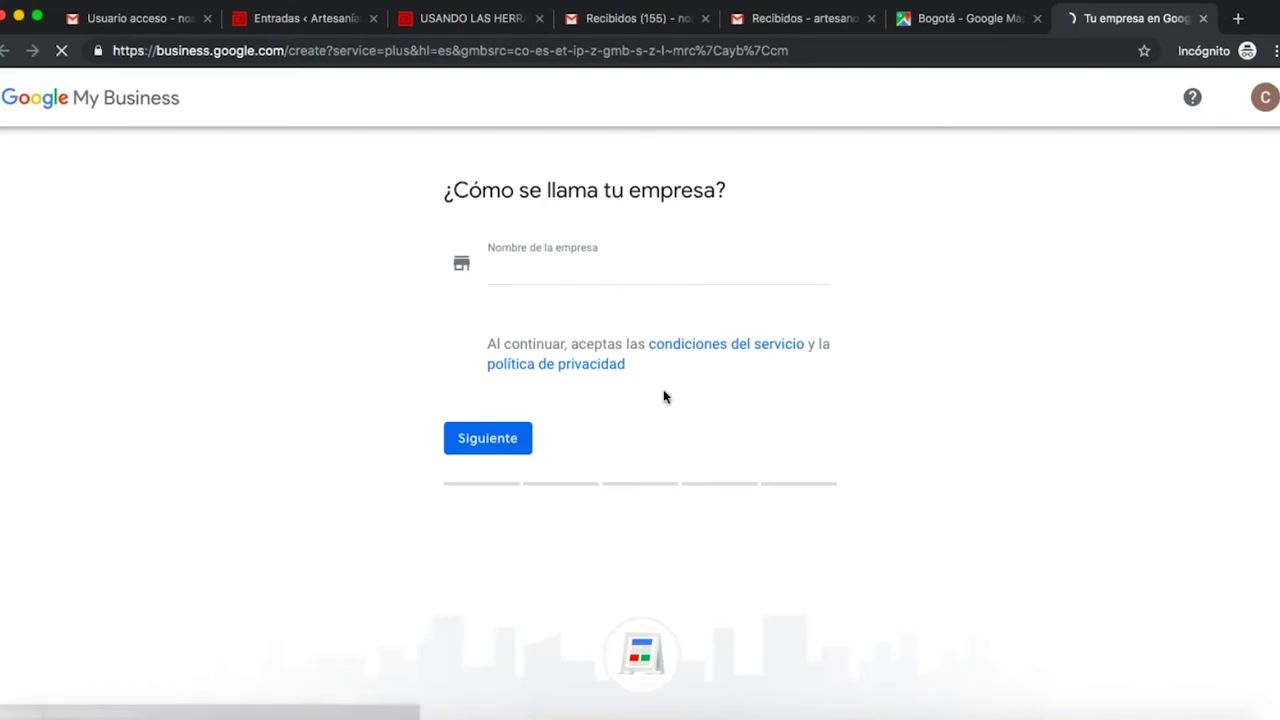
{"action": "left_click", "coordinate": [596, 275]}
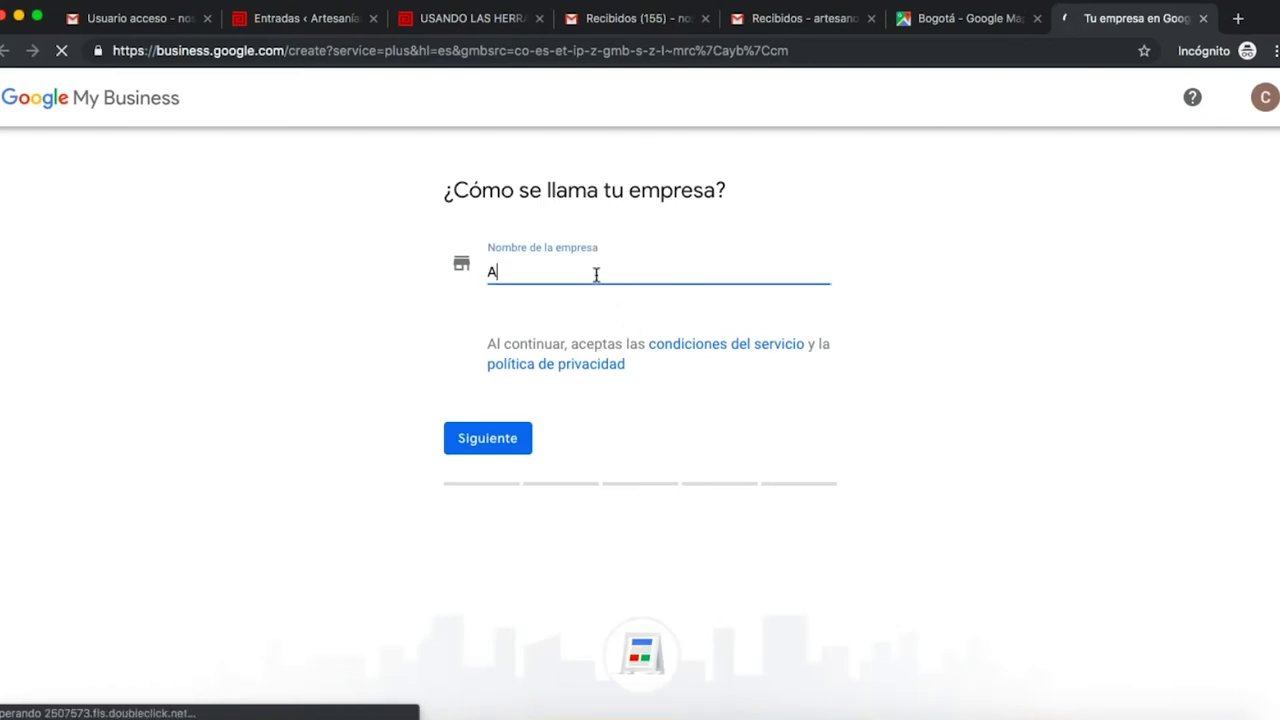
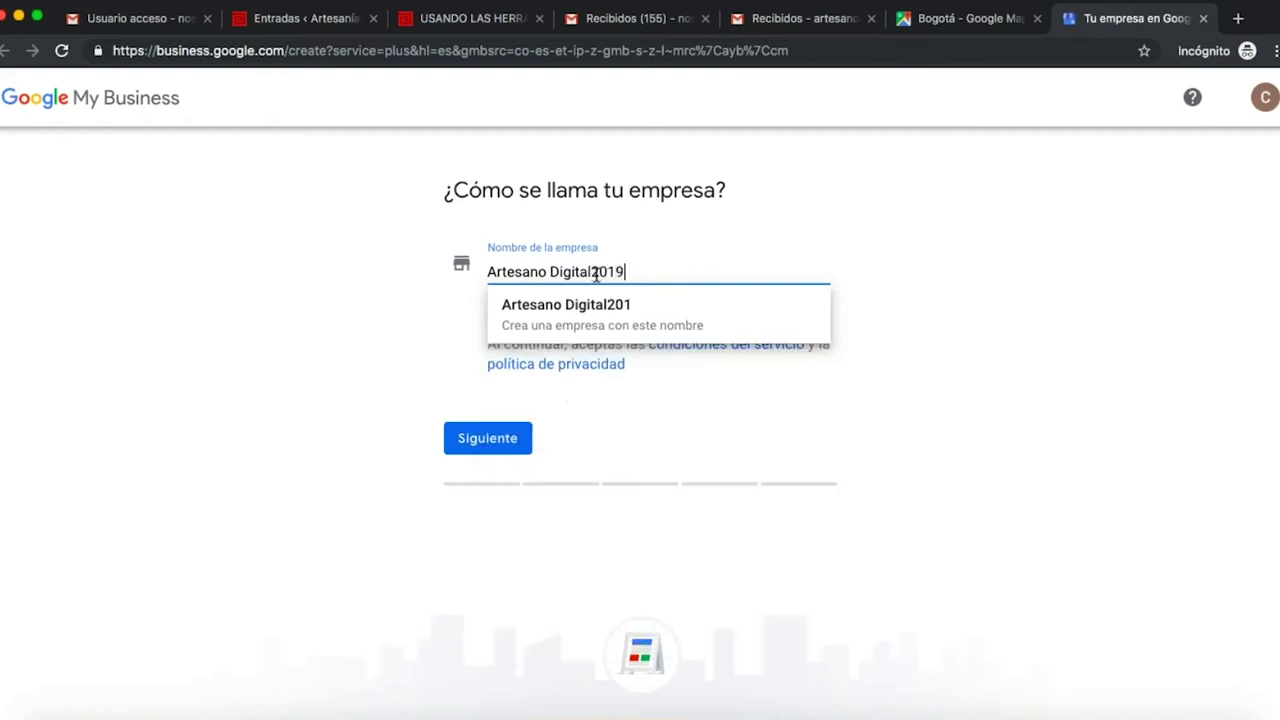
{"action": "left_click", "coordinate": [612, 318]}
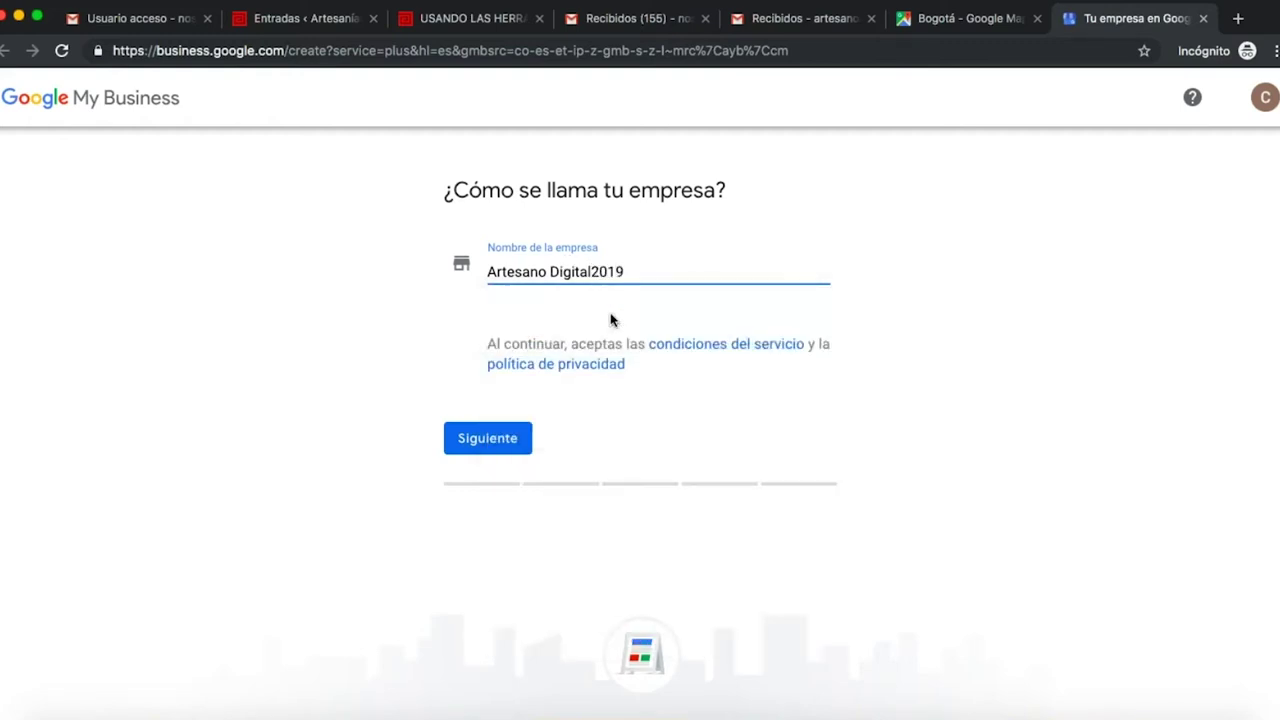
{"action": "left_click", "coordinate": [469, 437]}
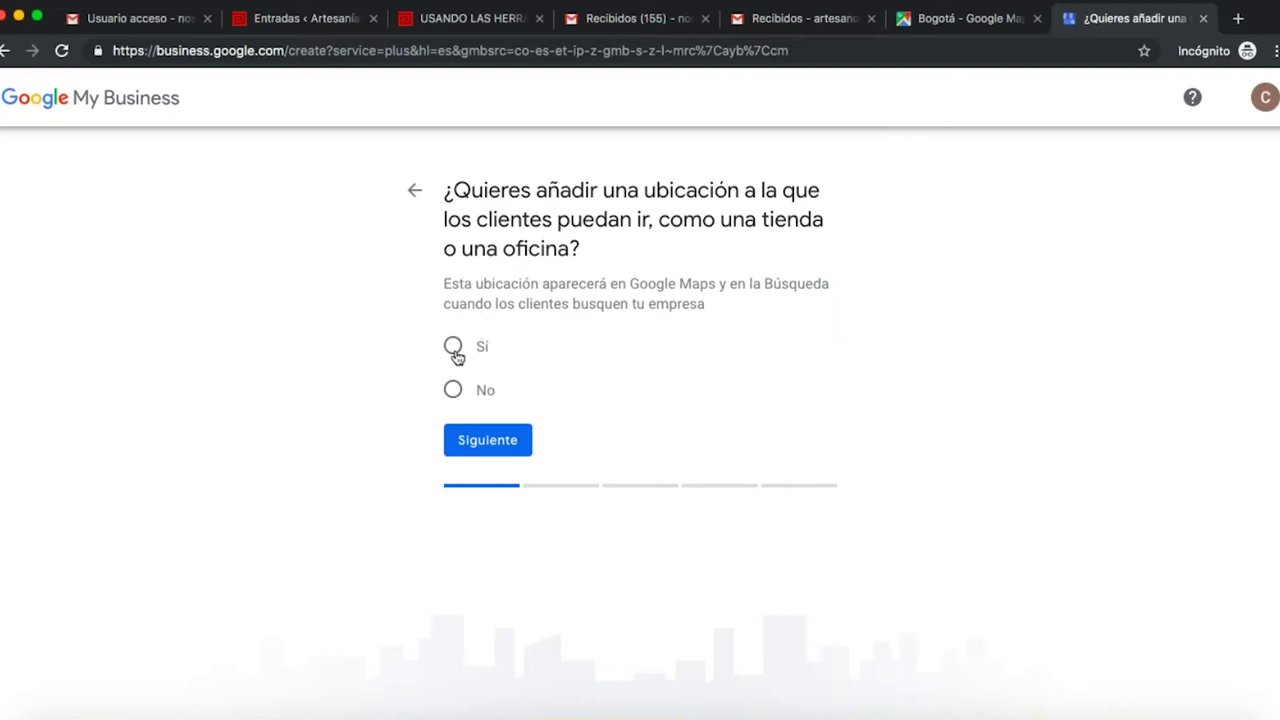
- Answer Sí to a customer location, try to pass the blank Colombian address form, then return to Gmail
{"action": "left_click", "coordinate": [454, 349]}
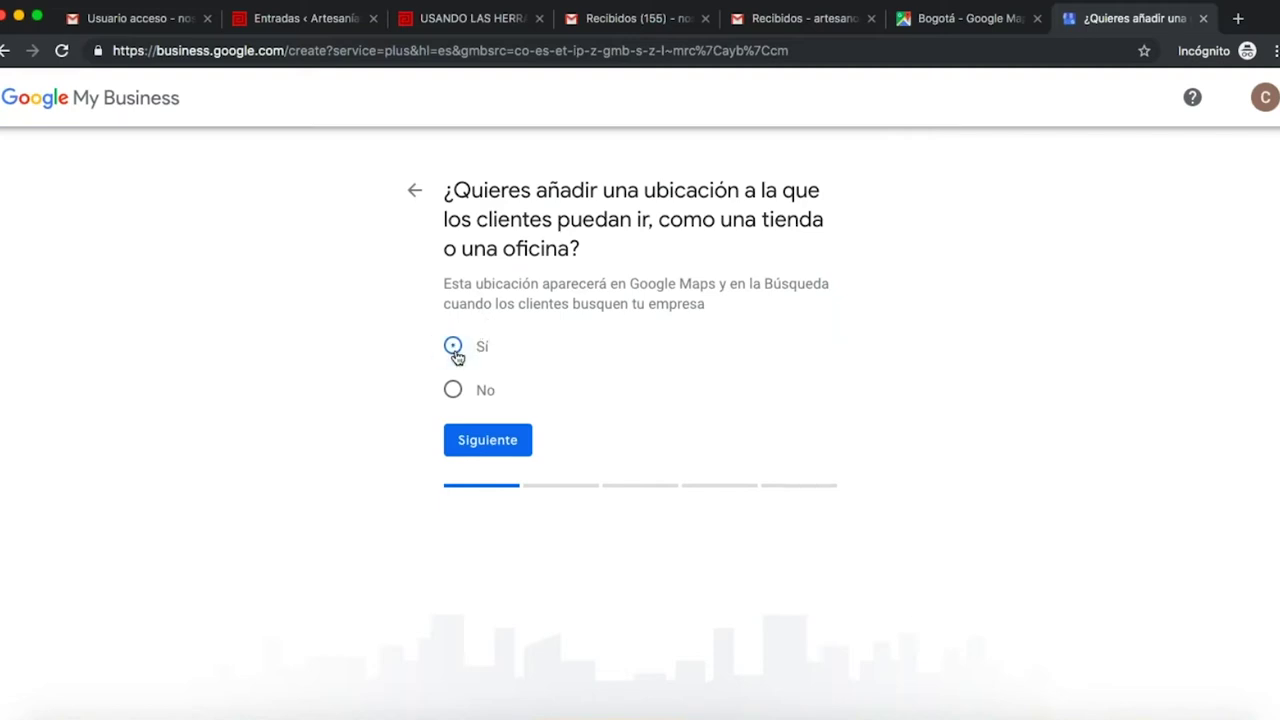
{"action": "left_click", "coordinate": [501, 440]}
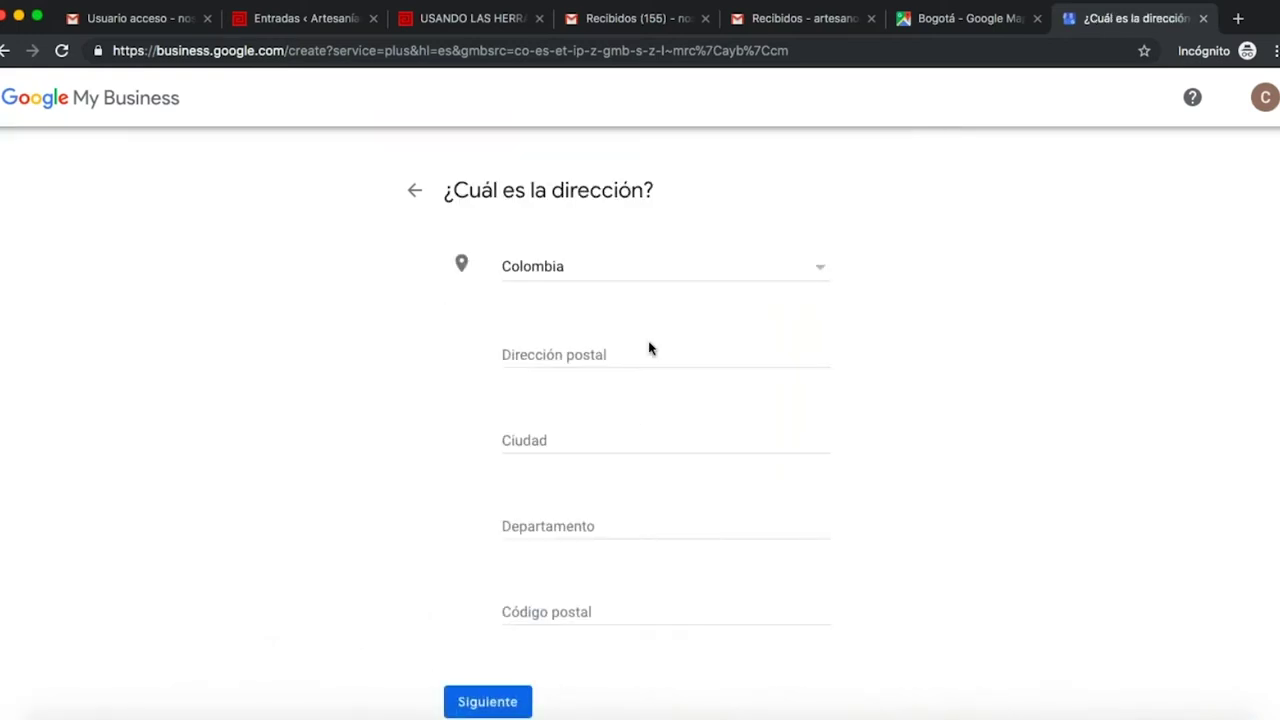
{"action": "scroll", "coordinate": [649, 348], "scroll_direction": "down", "scroll_amount": 1}
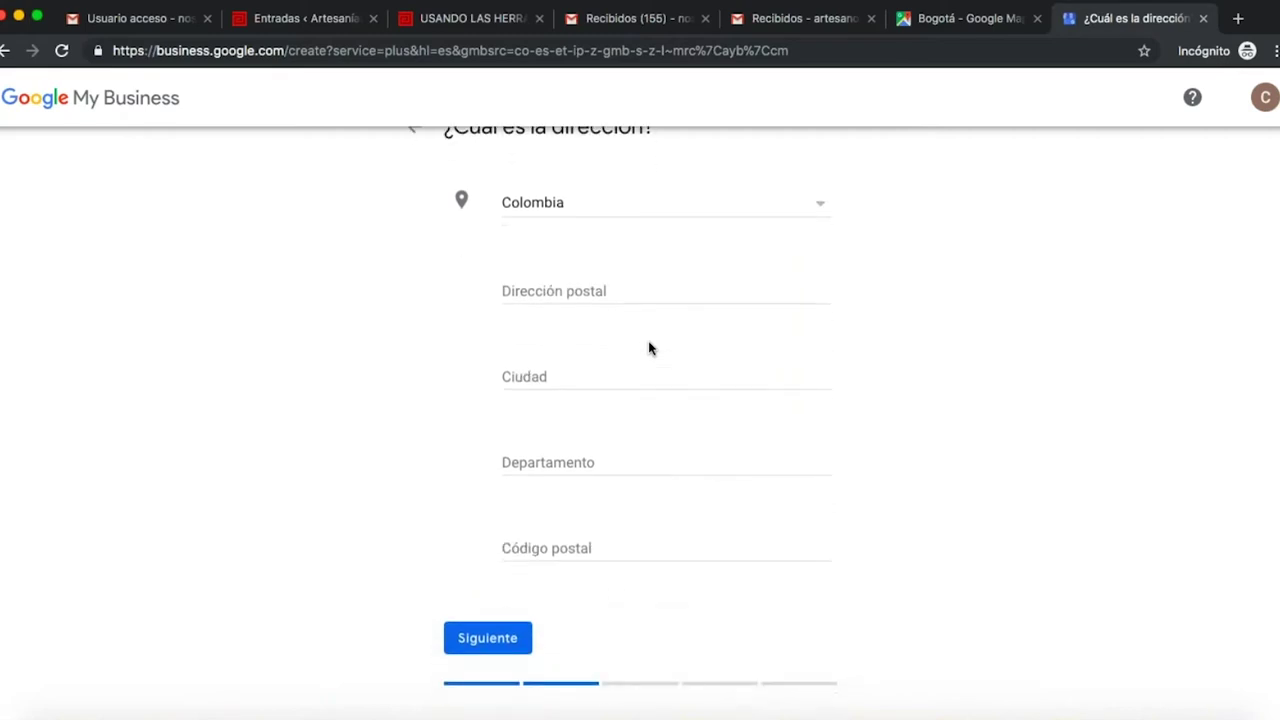
{"action": "scroll", "coordinate": [649, 348], "scroll_direction": "down", "scroll_amount": 3}
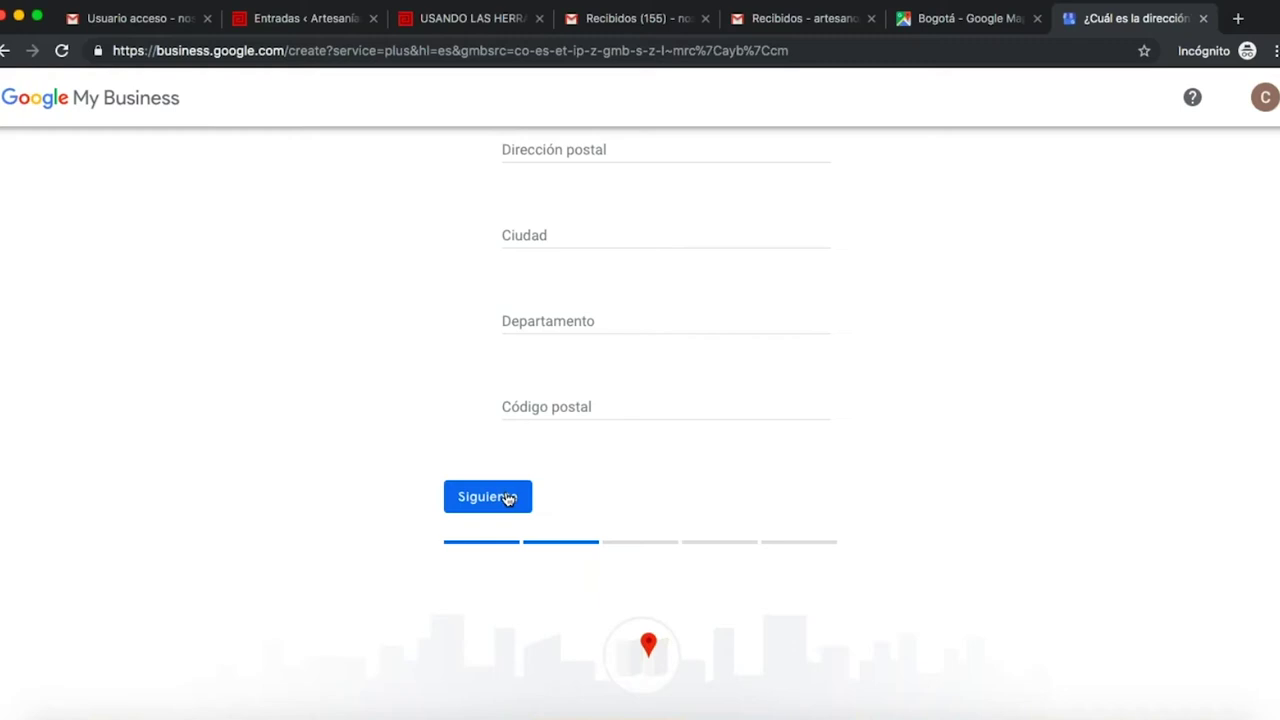
{"action": "left_click", "coordinate": [486, 498]}
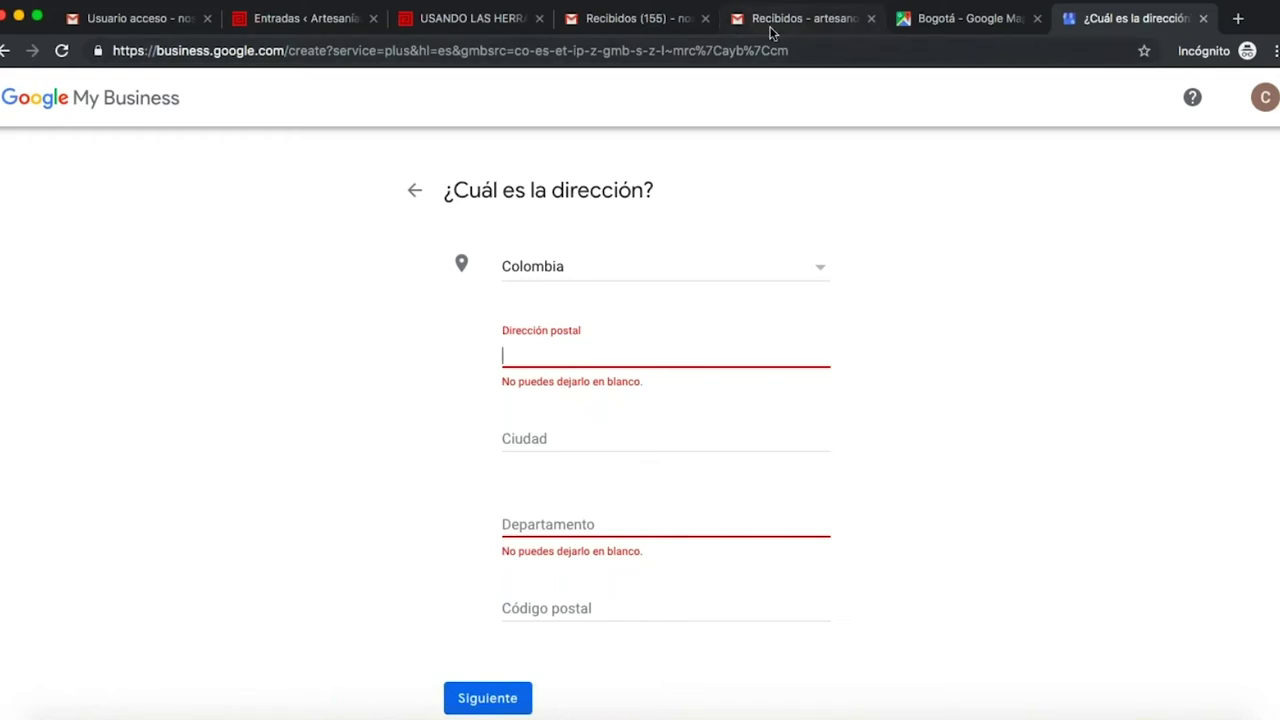
{"action": "left_click", "coordinate": [770, 31]}
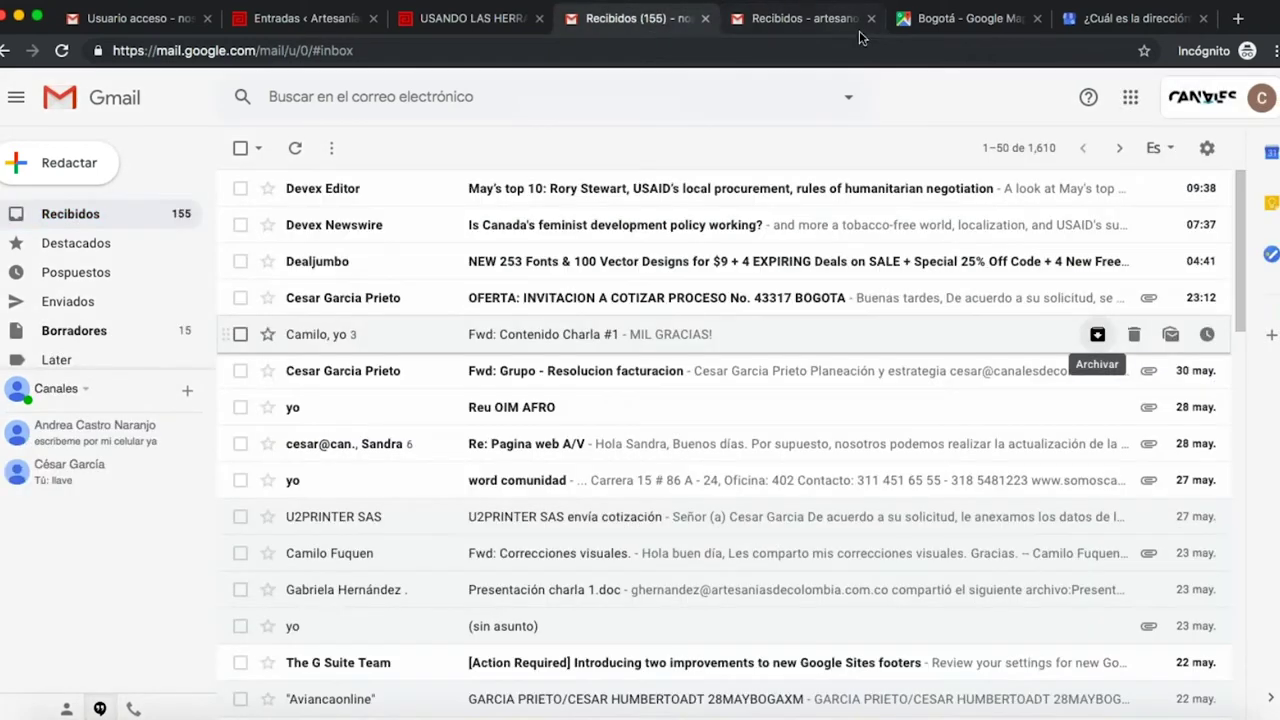
- Switch between the inbox tabs and read through the artesaniasdecolombia.tv Google tools article
{"action": "left_click", "coordinate": [640, 18]}
{"action": "left_click", "coordinate": [806, 20]}
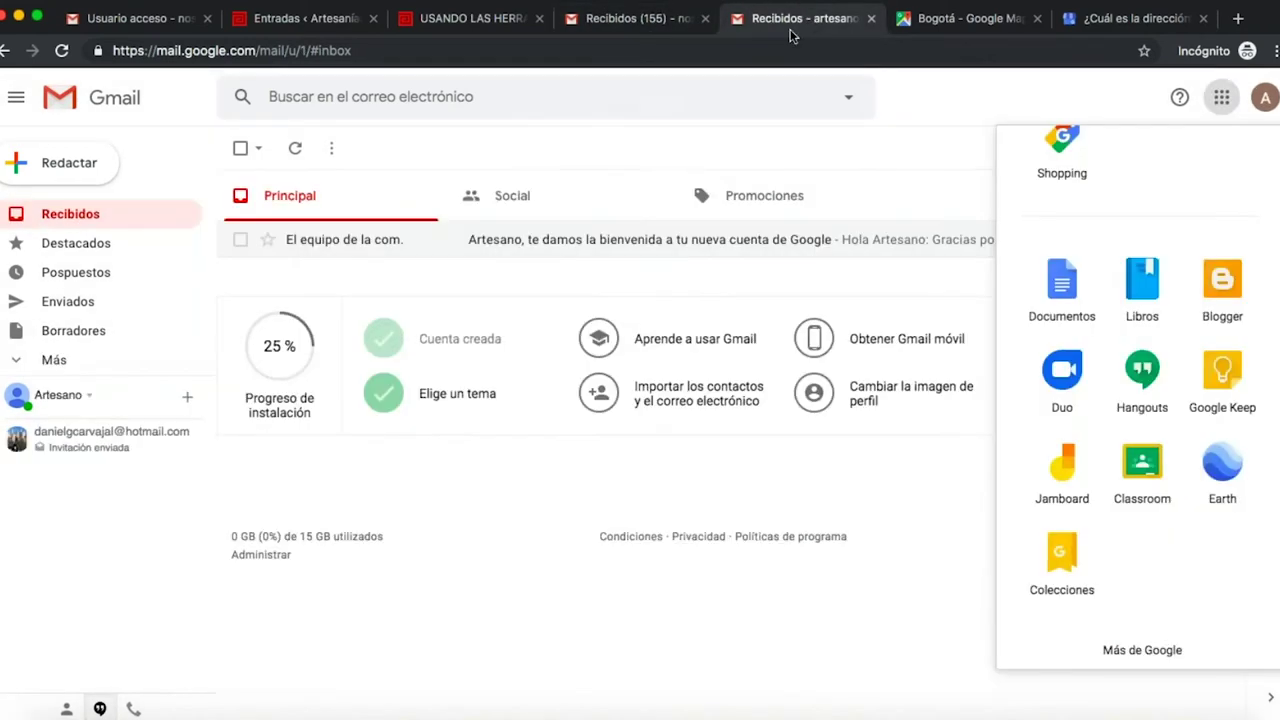
{"action": "left_click", "coordinate": [600, 18]}
{"action": "left_click", "coordinate": [473, 22]}
{"action": "scroll", "coordinate": [614, 400], "scroll_direction": "down", "scroll_amount": 15}
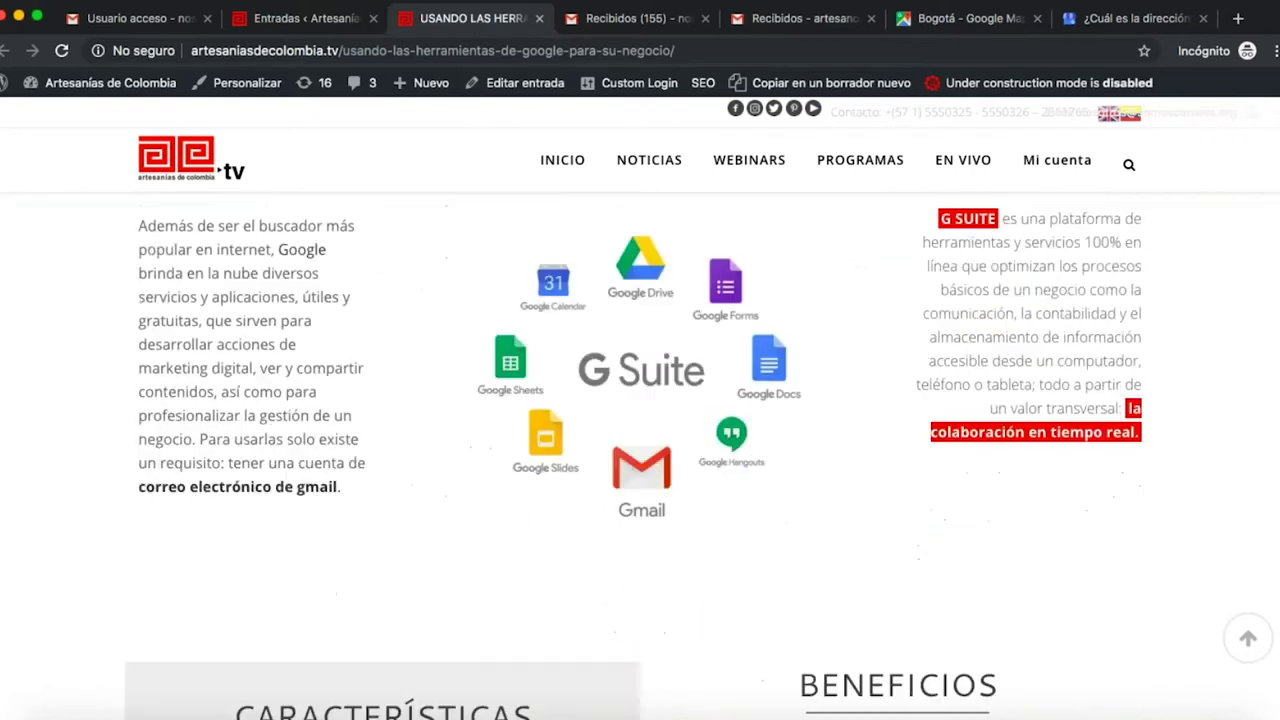
{"action": "scroll", "coordinate": [640, 450], "scroll_direction": "down", "scroll_amount": 15}
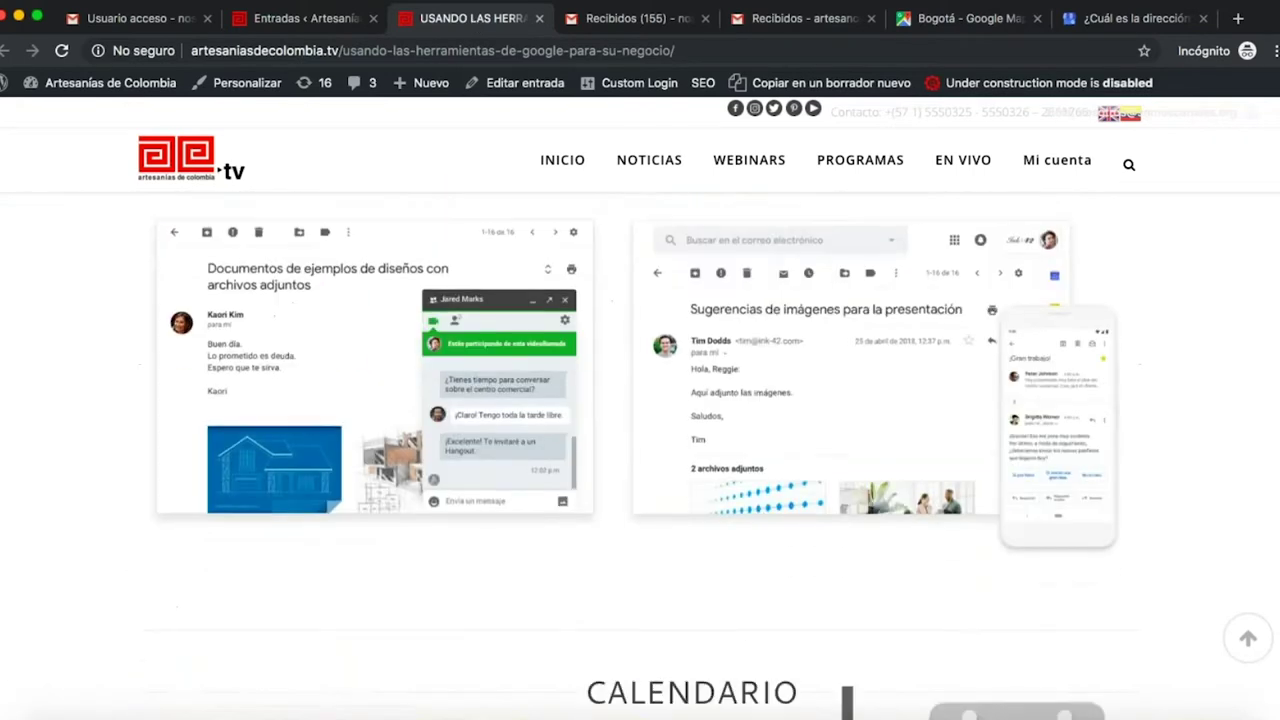
{"action": "scroll", "coordinate": [640, 450], "scroll_direction": "down", "scroll_amount": 10}
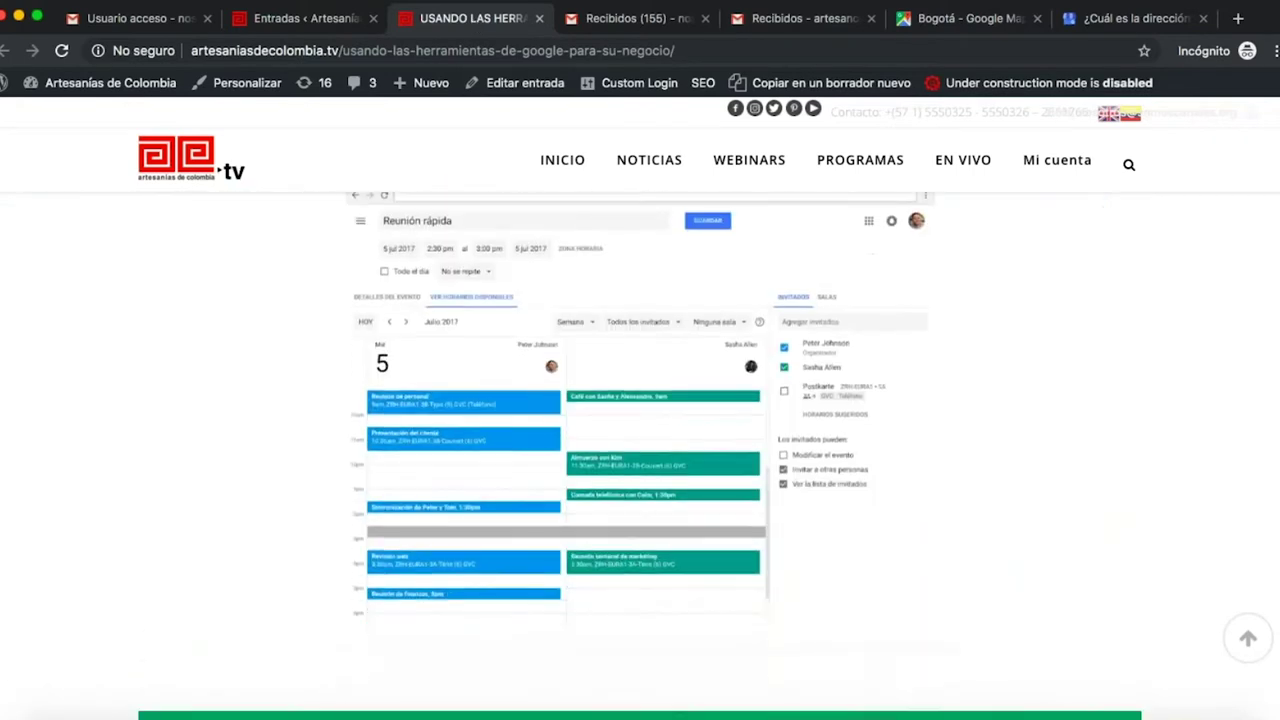
{"action": "scroll", "coordinate": [592, 380], "scroll_direction": "down", "scroll_amount": 3}
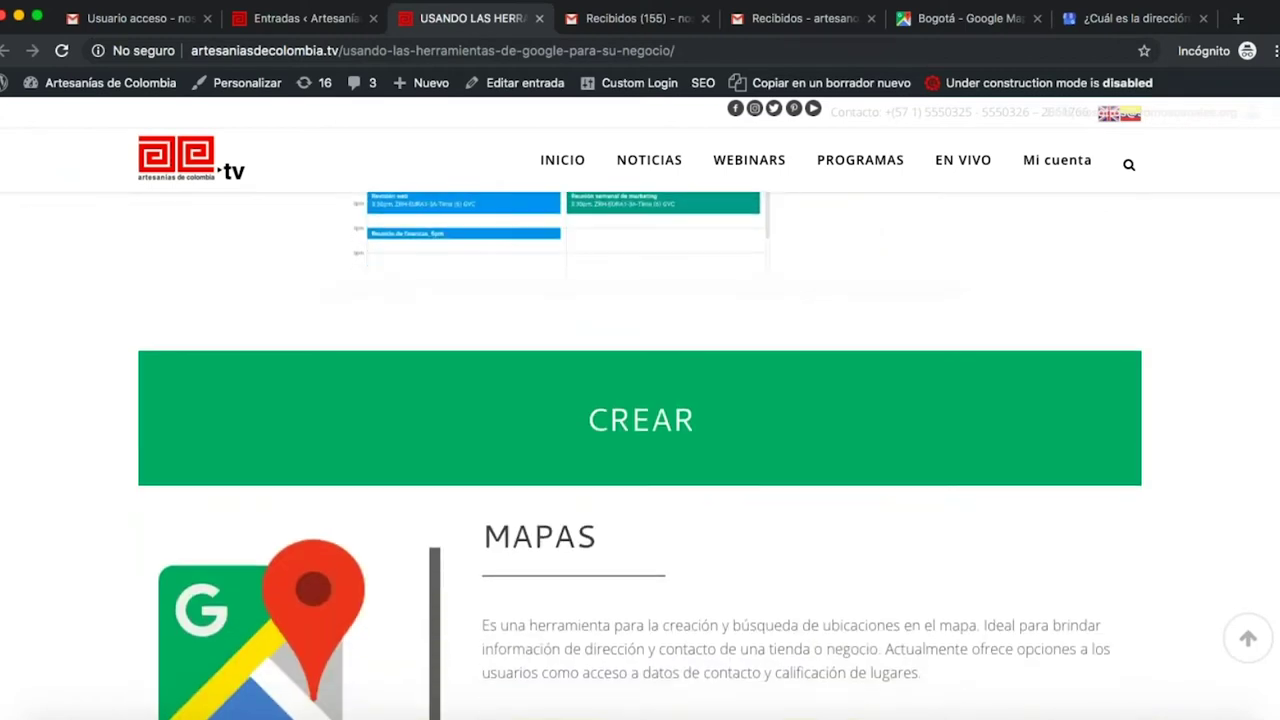
{"action": "scroll", "coordinate": [590, 382], "scroll_direction": "up", "scroll_amount": 8}
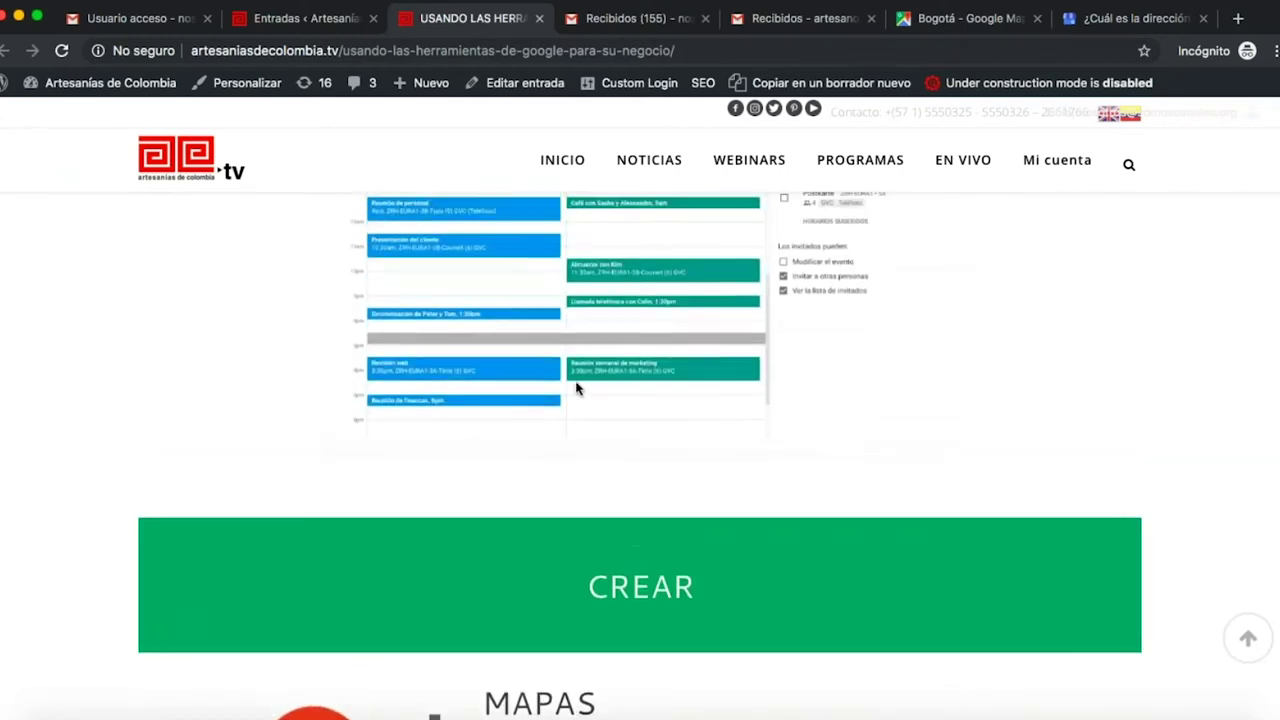
{"action": "scroll", "coordinate": [578, 388], "scroll_direction": "down", "scroll_amount": 4}
{"action": "scroll", "coordinate": [576, 388], "scroll_direction": "down", "scroll_amount": 1}
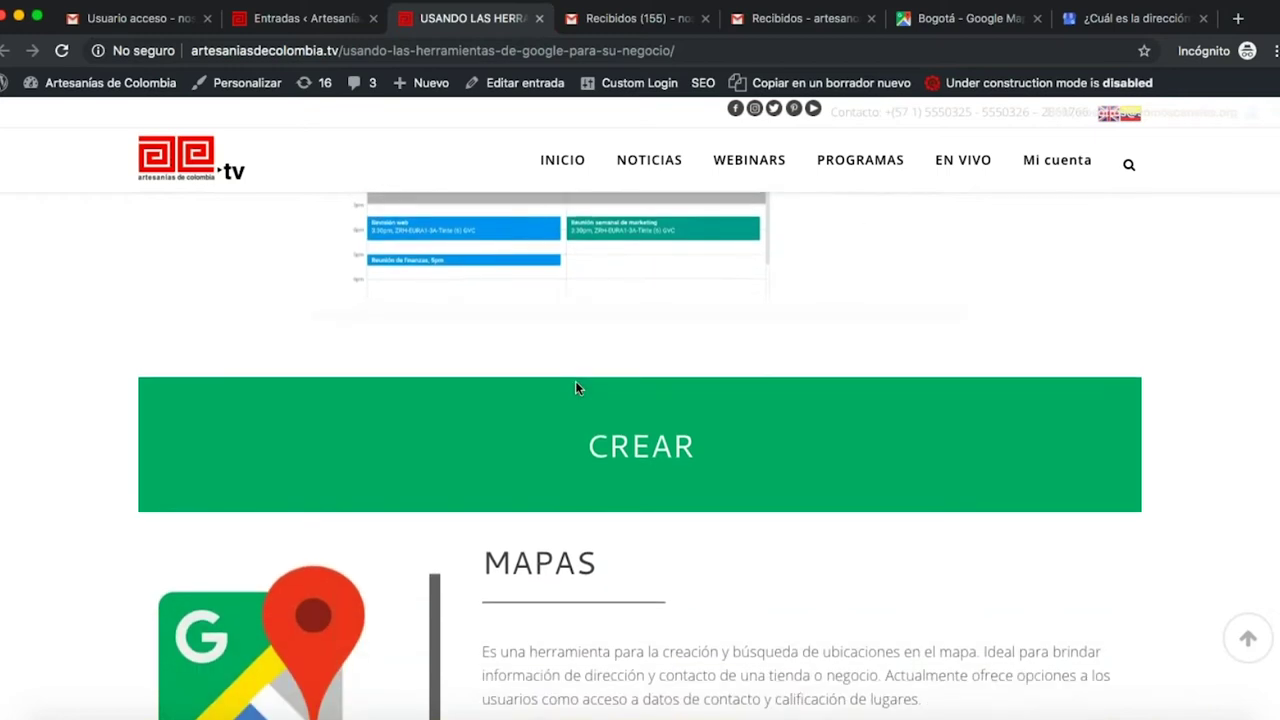
{"action": "scroll", "coordinate": [575, 388], "scroll_direction": "down", "scroll_amount": 5}
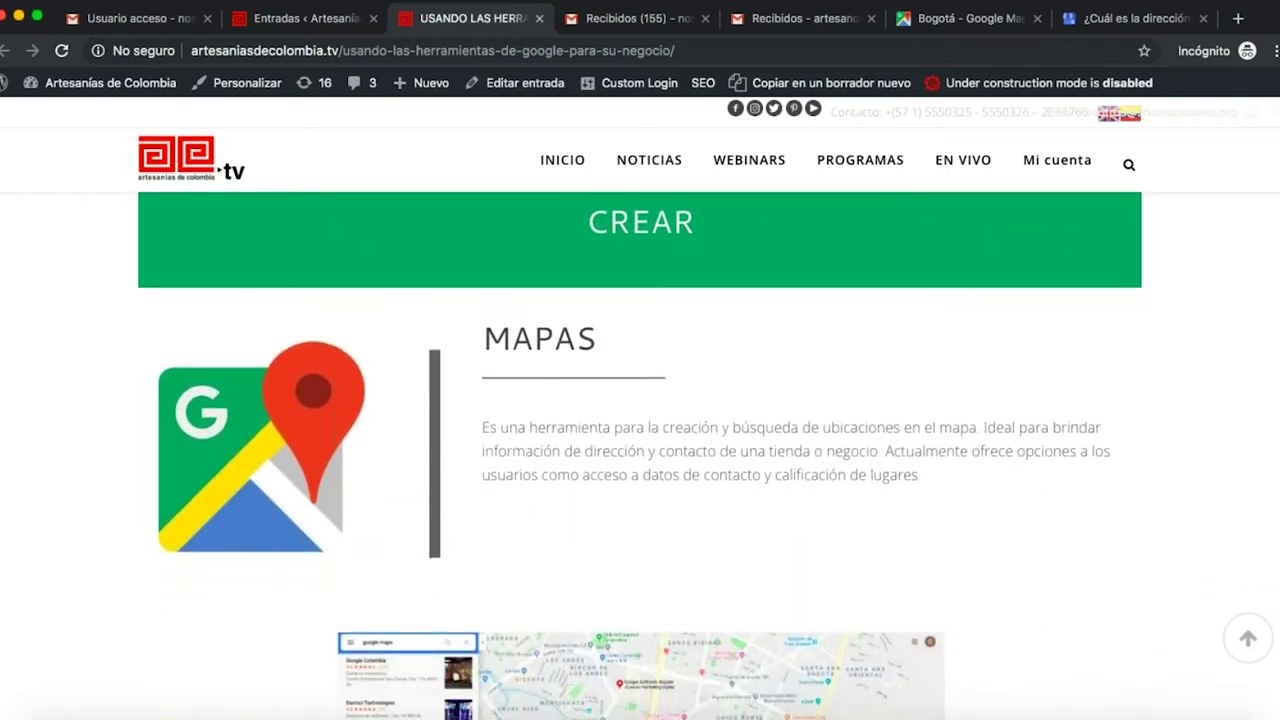
{"action": "scroll", "coordinate": [640, 450], "scroll_direction": "down", "scroll_amount": 3}
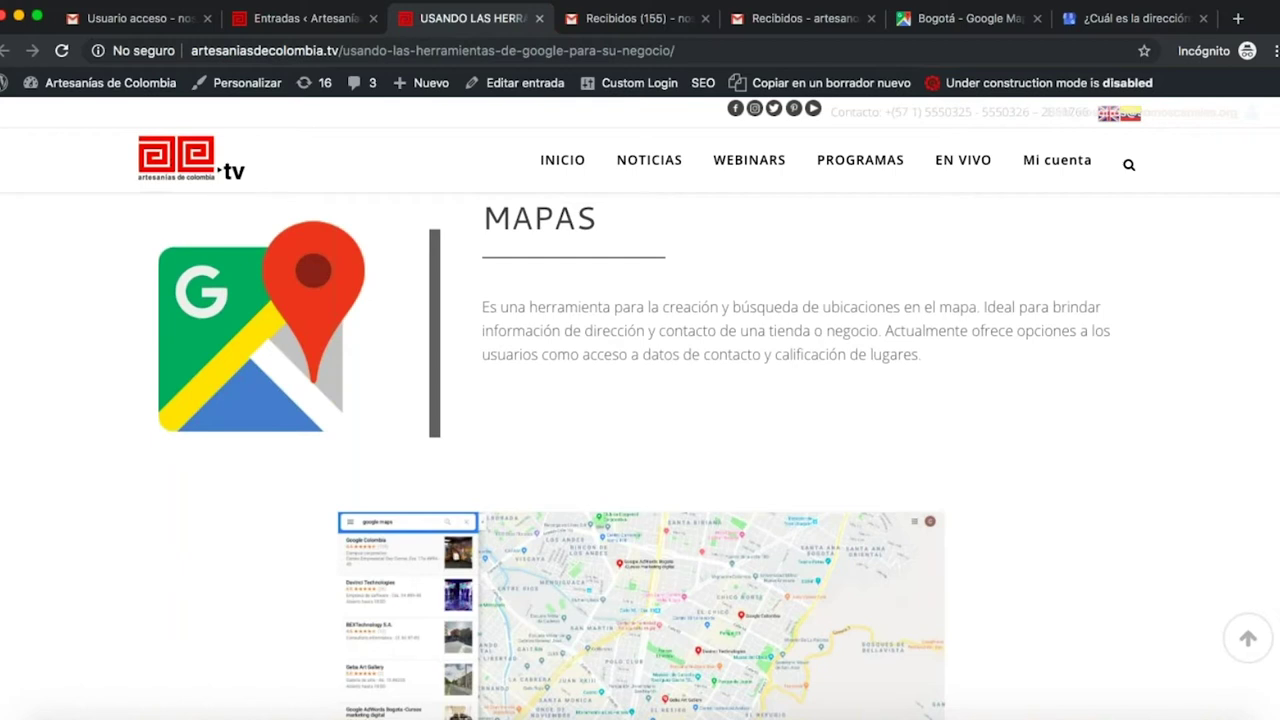
{"action": "scroll", "coordinate": [640, 450], "scroll_direction": "down", "scroll_amount": 10}
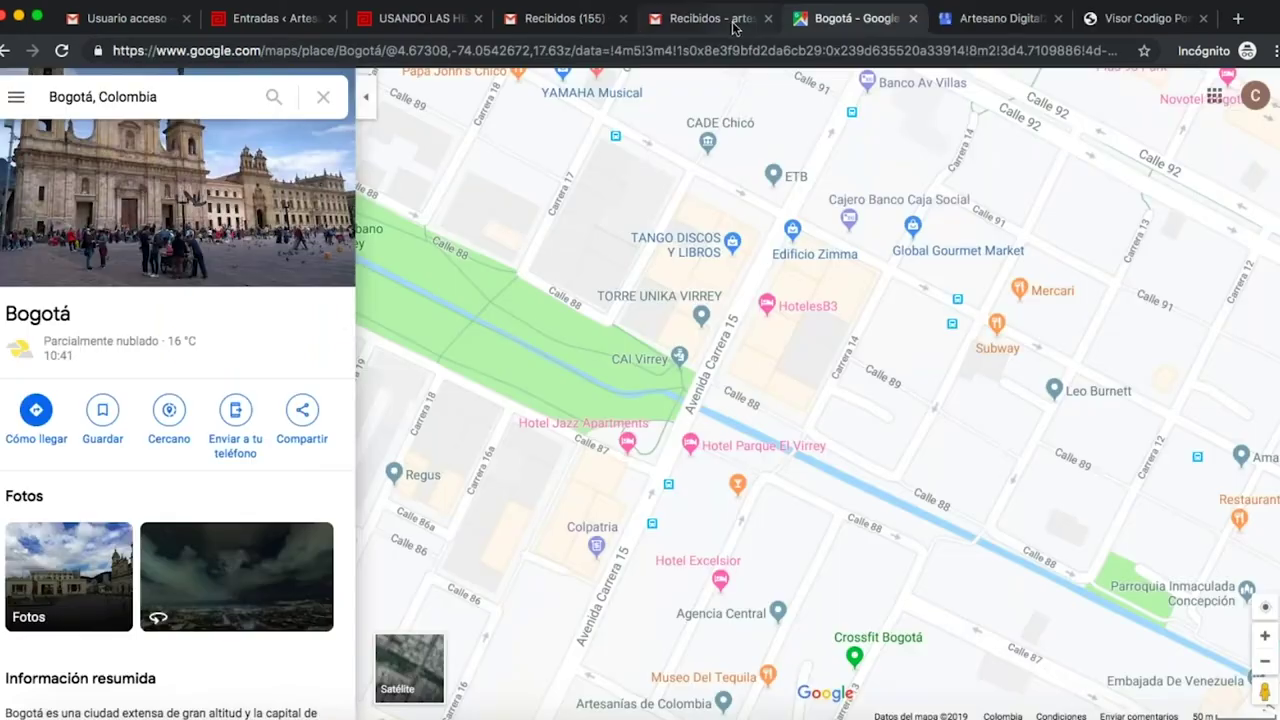
- Check the business profile and postal code tabs, then settle on the new artesano inbox
{"action": "left_click", "coordinate": [712, 18]}
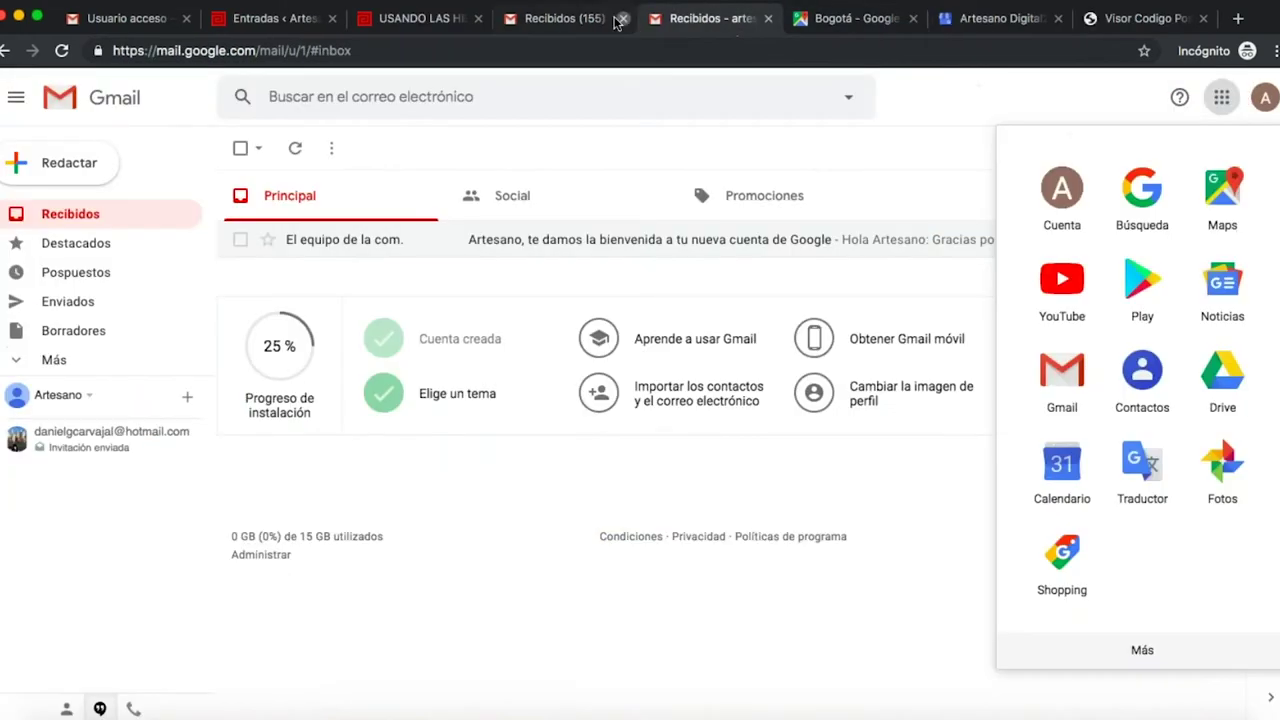
{"action": "left_click", "coordinate": [580, 20]}
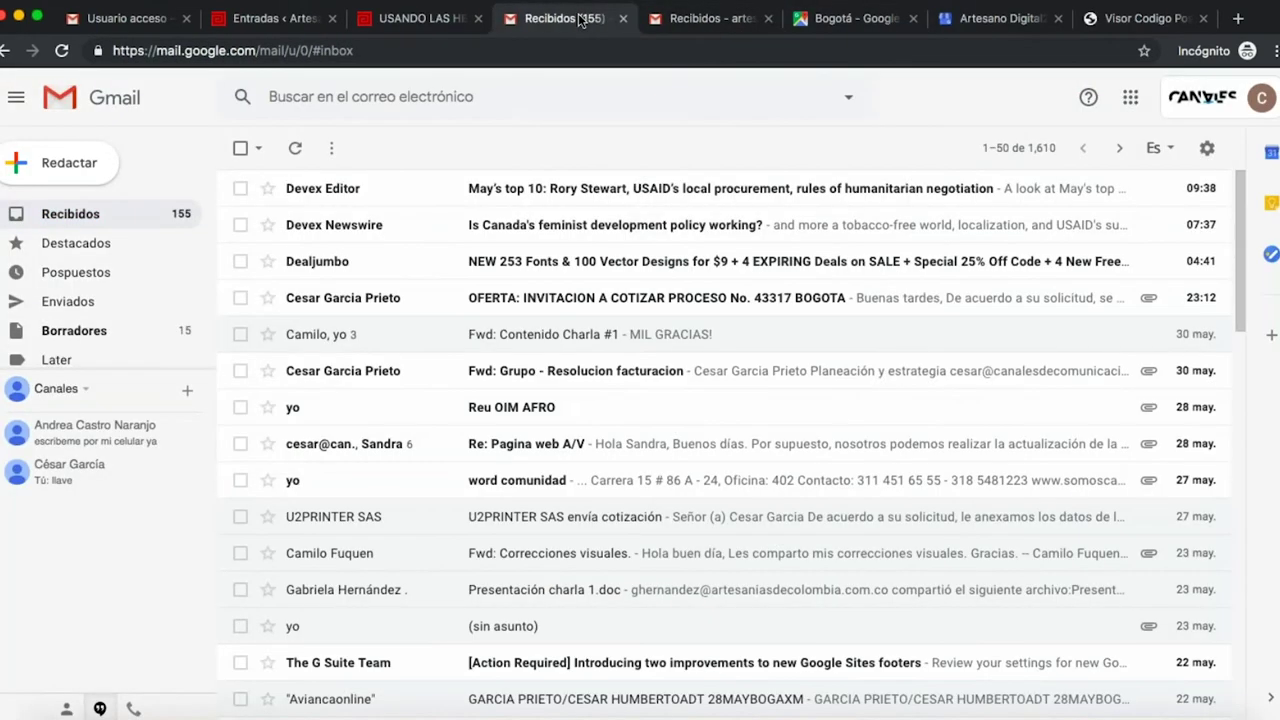
{"action": "left_click", "coordinate": [372, 14]}
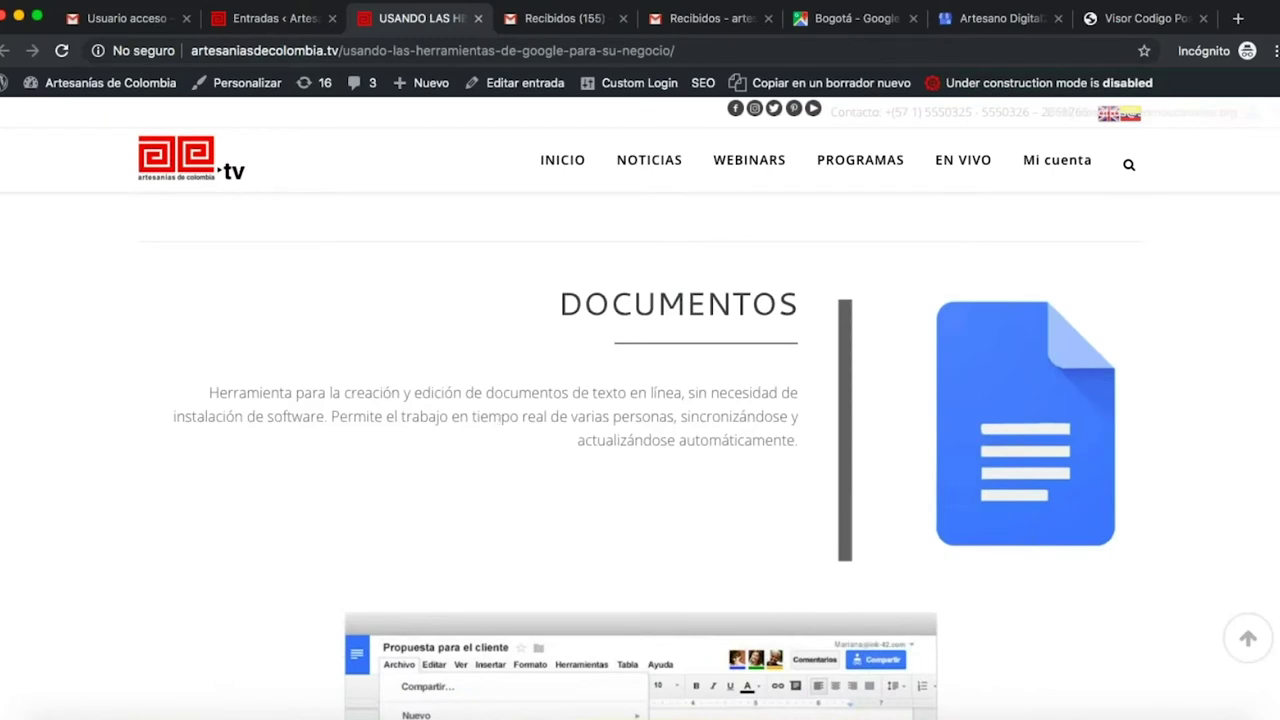
{"action": "left_click", "coordinate": [998, 28]}
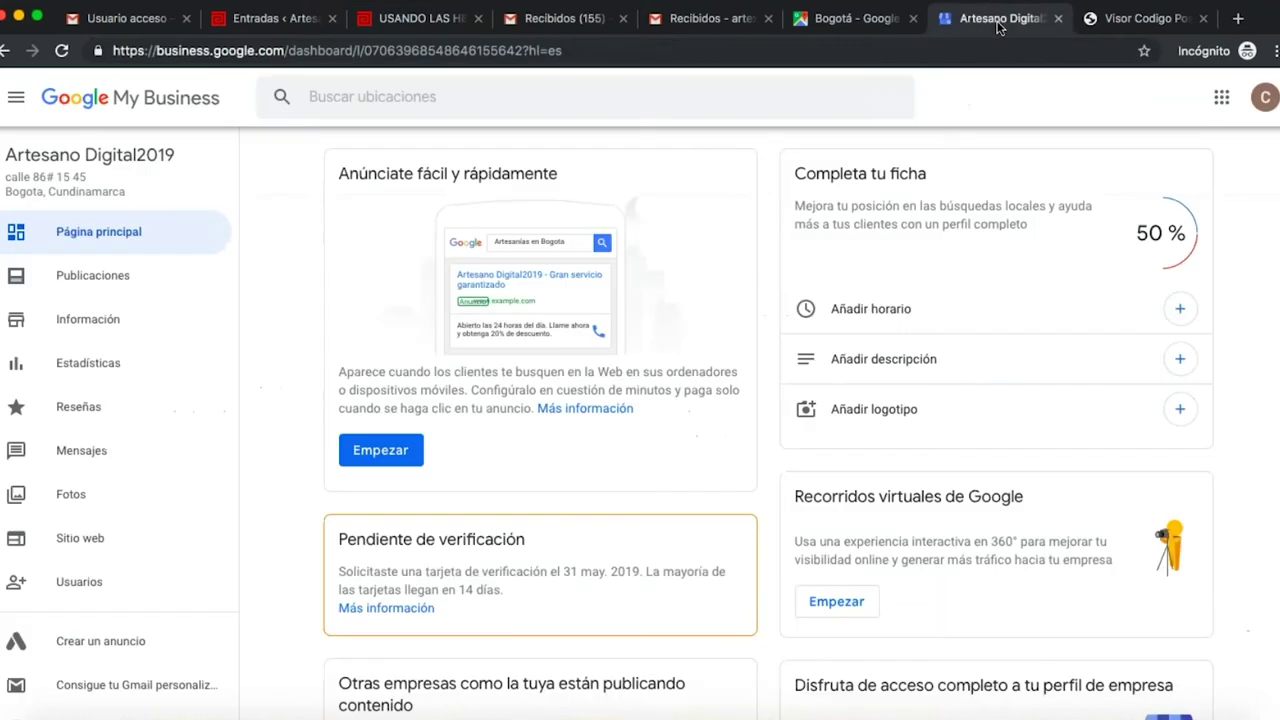
{"action": "left_click", "coordinate": [1147, 28]}
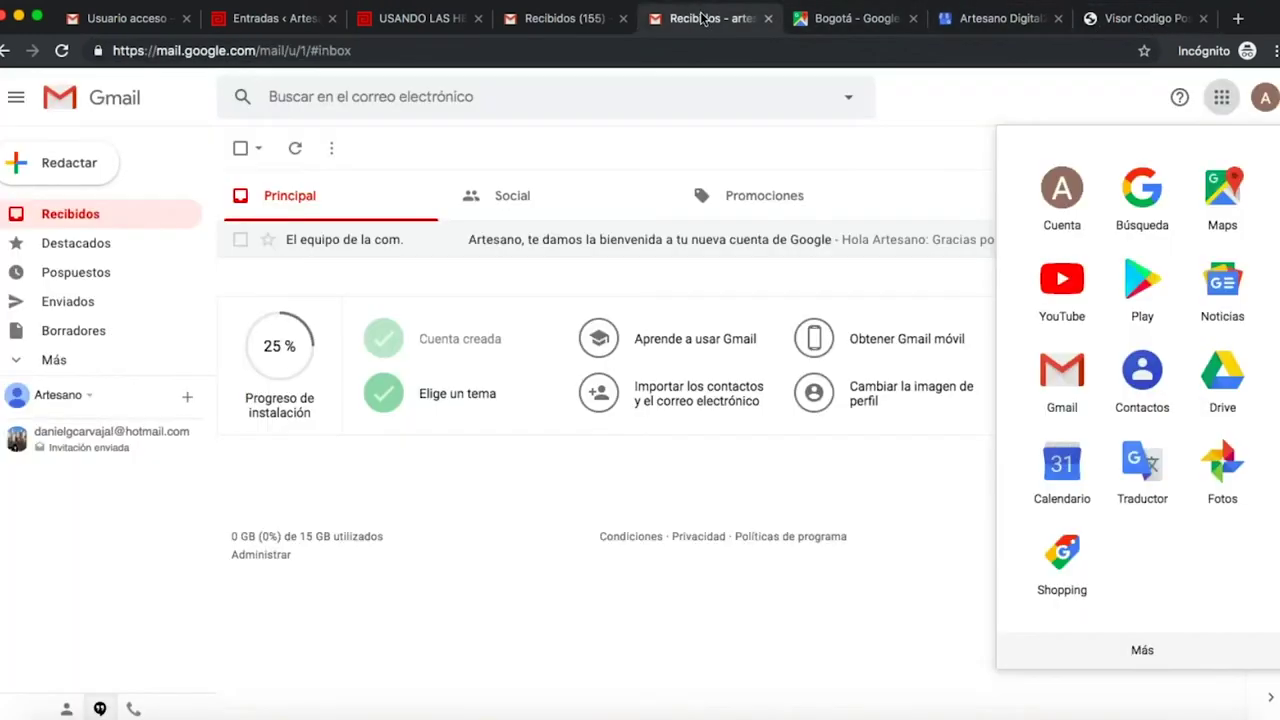
{"action": "left_click", "coordinate": [710, 18]}
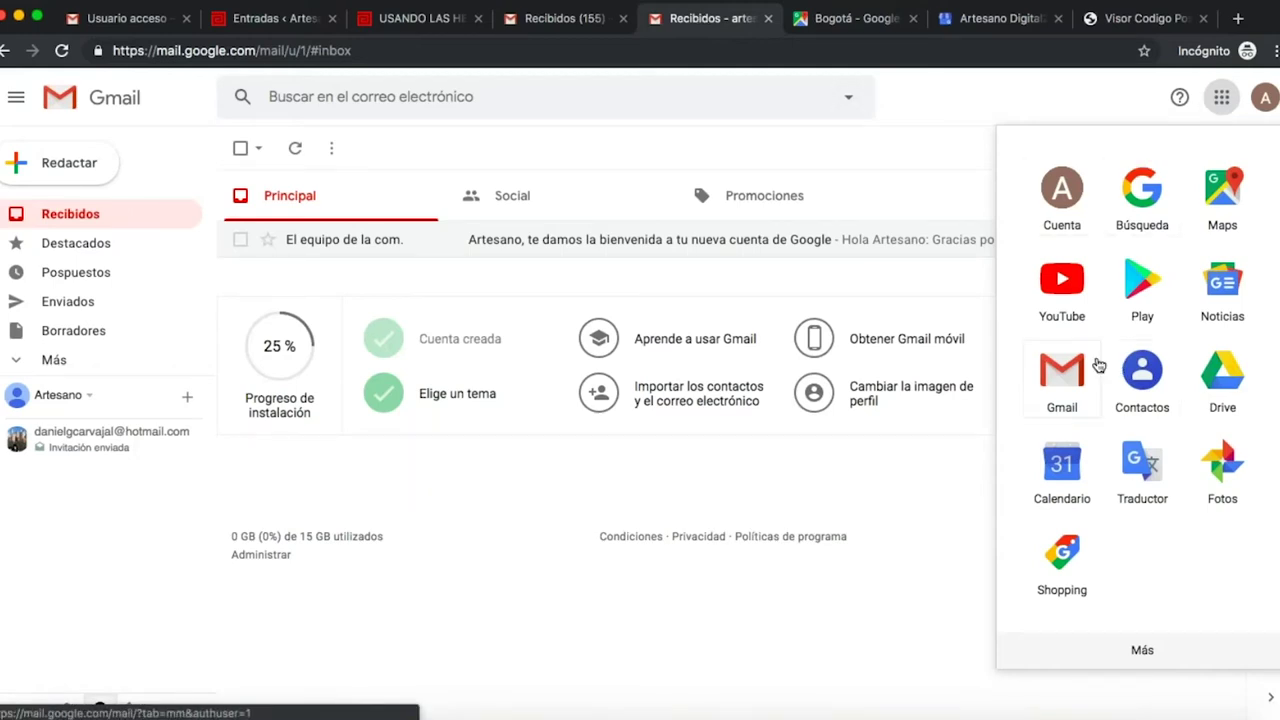
- Expand the Google apps list with Más and launch Documentos in a new tab
{"action": "left_click", "coordinate": [1138, 650]}
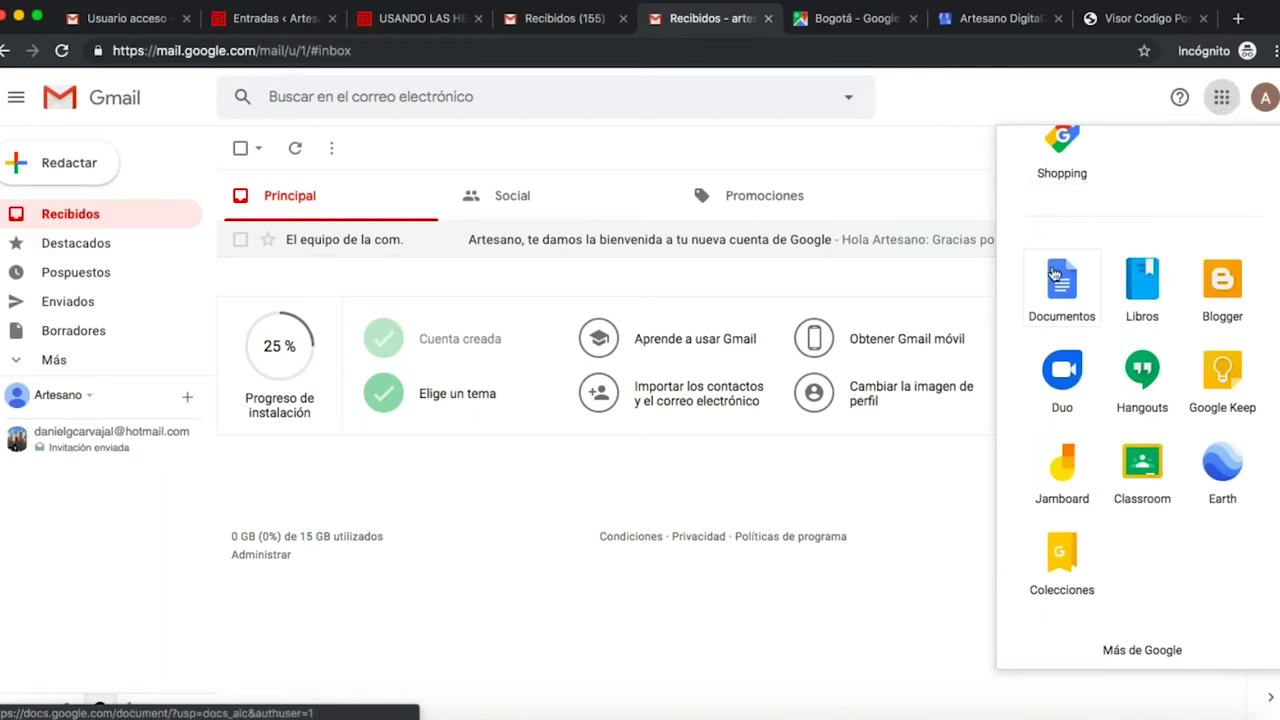
{"action": "scroll", "coordinate": [1054, 273], "scroll_direction": "up", "scroll_amount": 4}
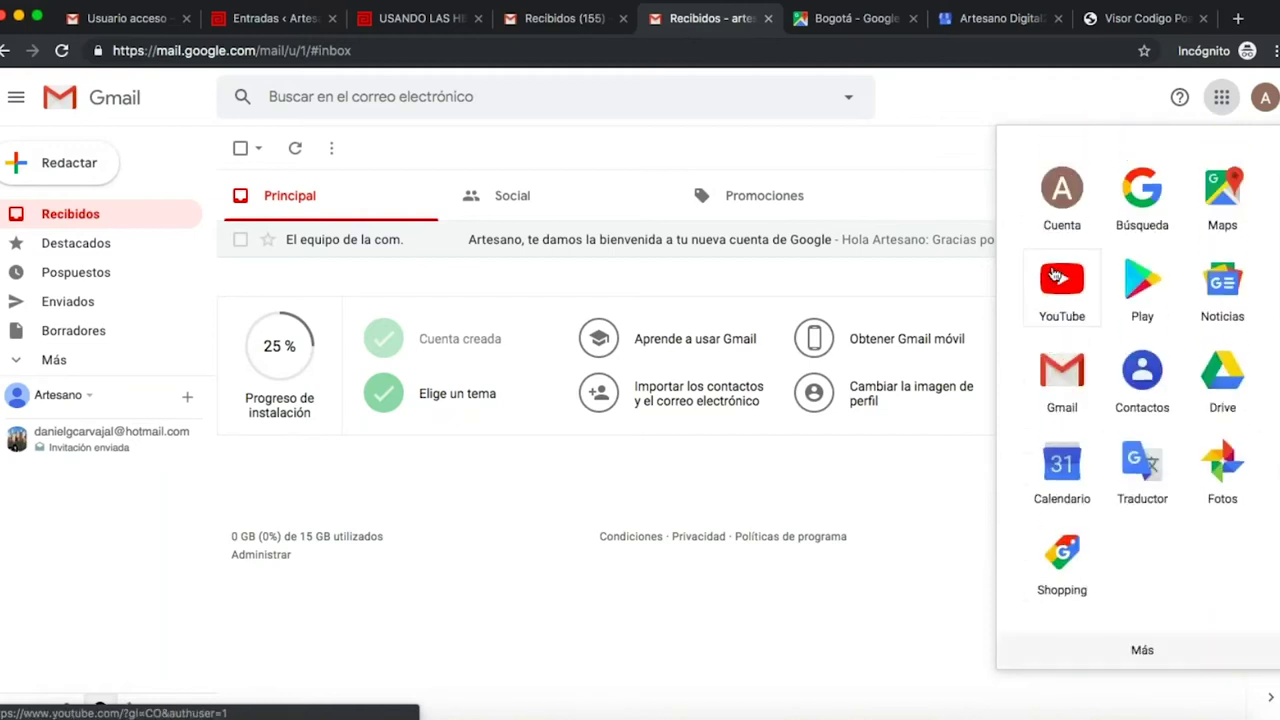
{"action": "scroll", "coordinate": [1054, 273], "scroll_direction": "down", "scroll_amount": 3}
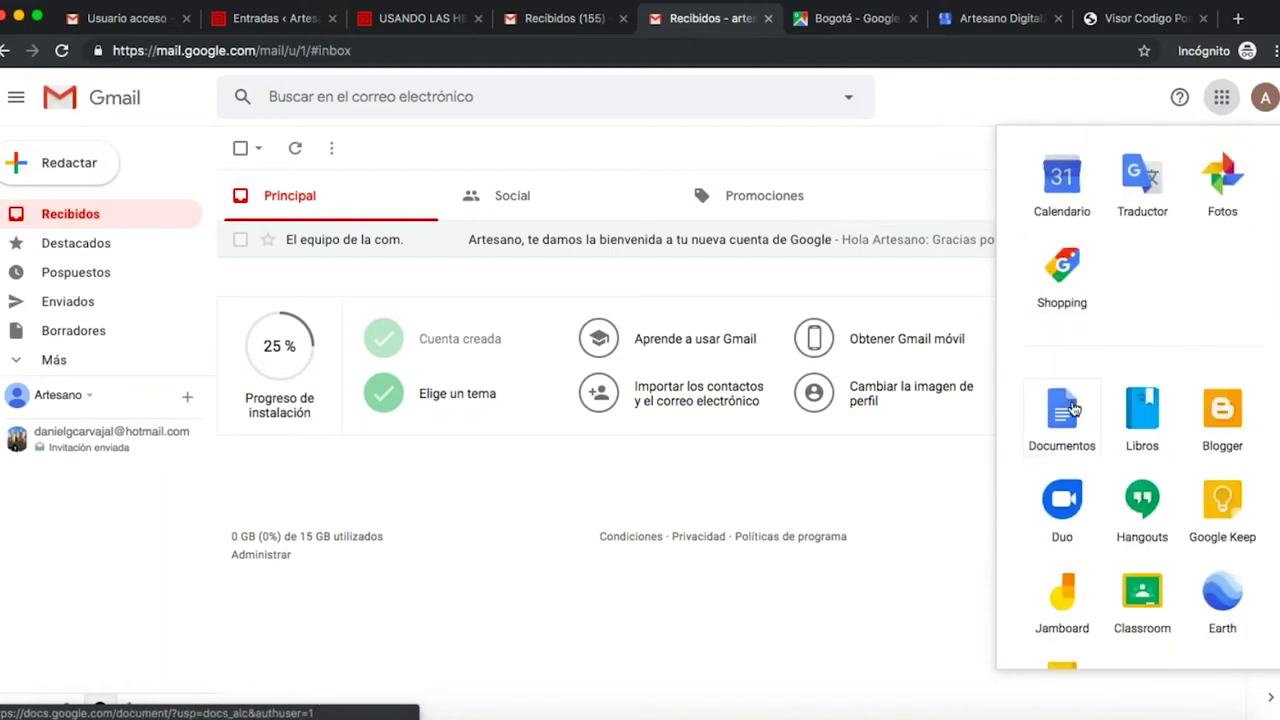
{"action": "left_click", "coordinate": [1072, 408]}
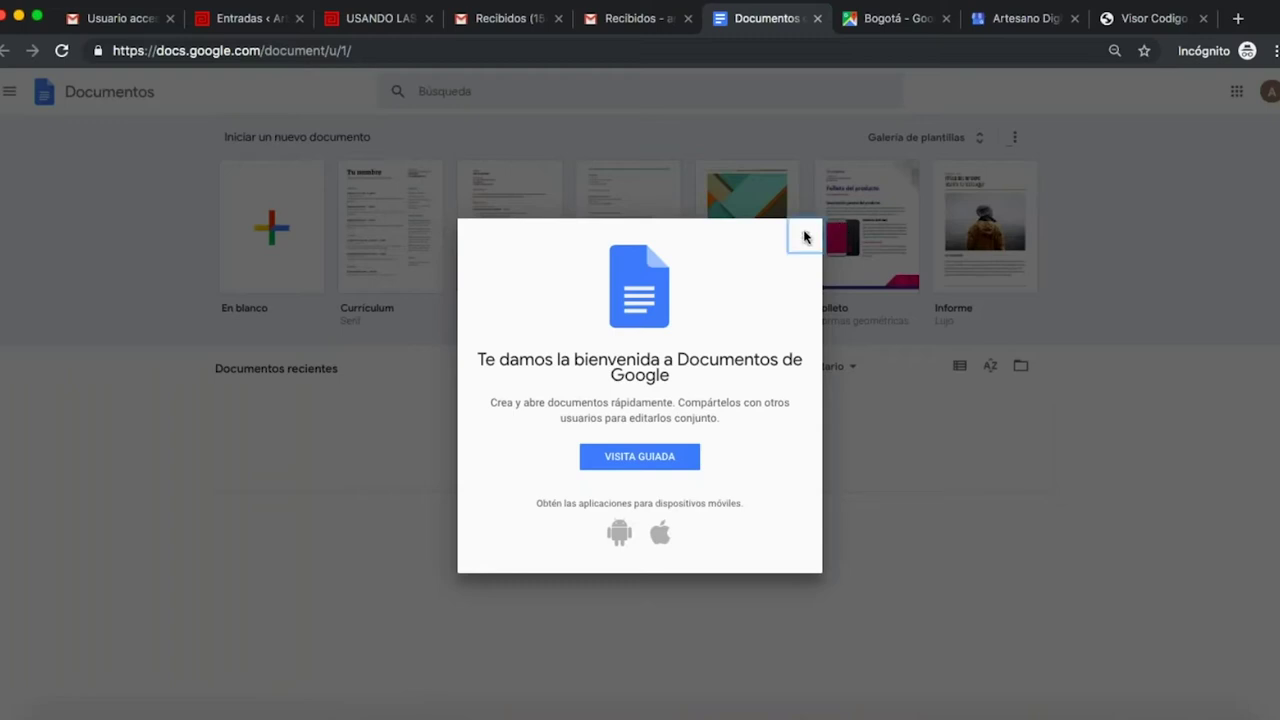
- Dismiss the Docs welcome message and start a document from the Propuesta de proyecto template
{"action": "left_click", "coordinate": [806, 236]}
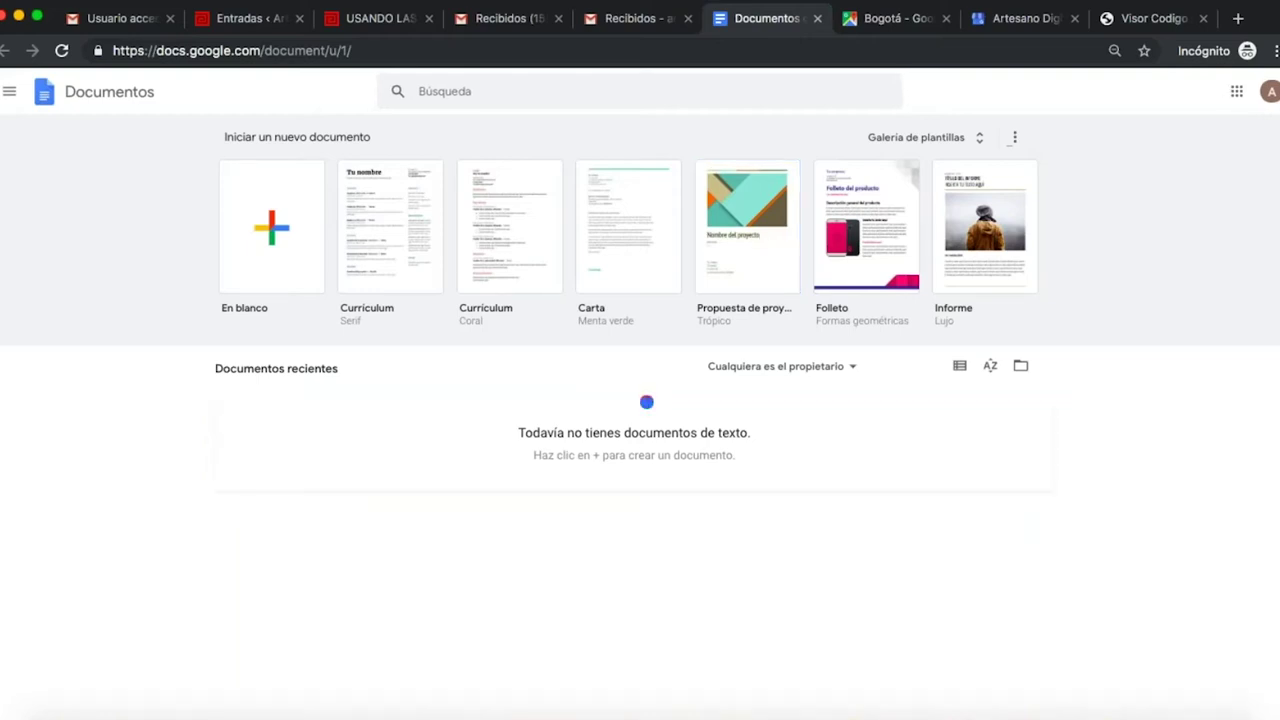
{"action": "left_click", "coordinate": [719, 210]}
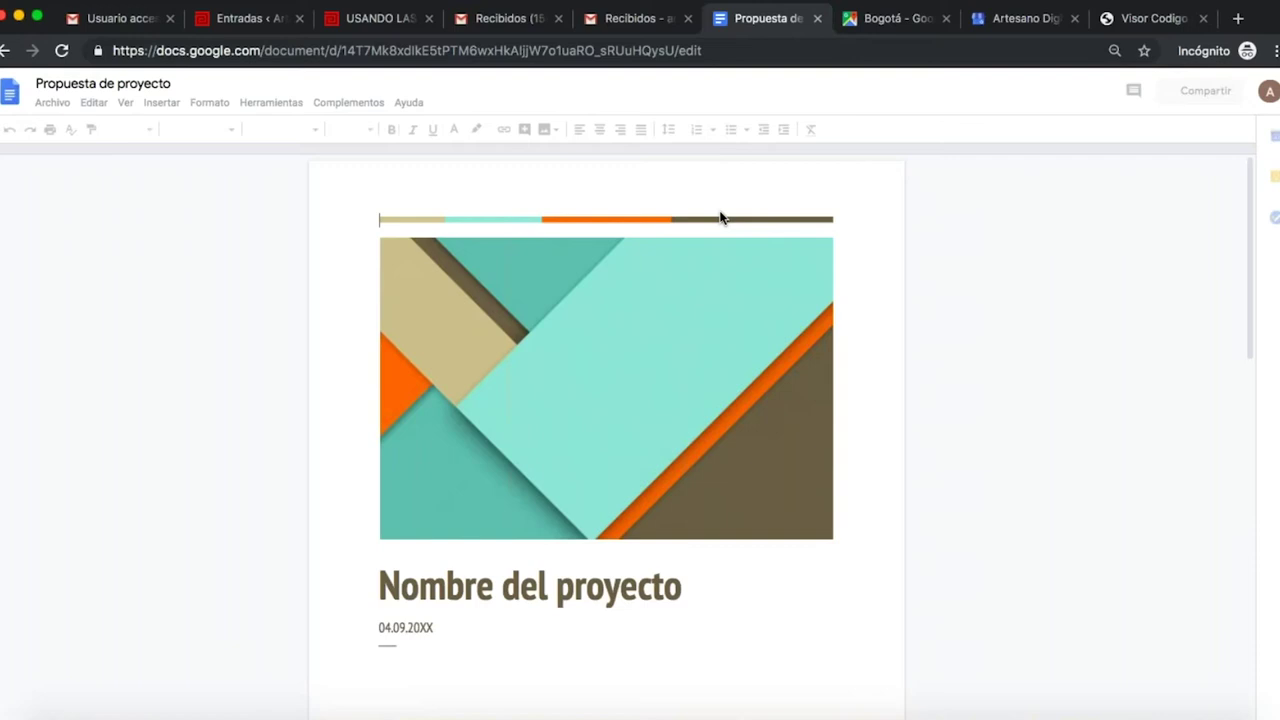
{"action": "scroll", "coordinate": [700, 382], "scroll_direction": "down", "scroll_amount": 3}
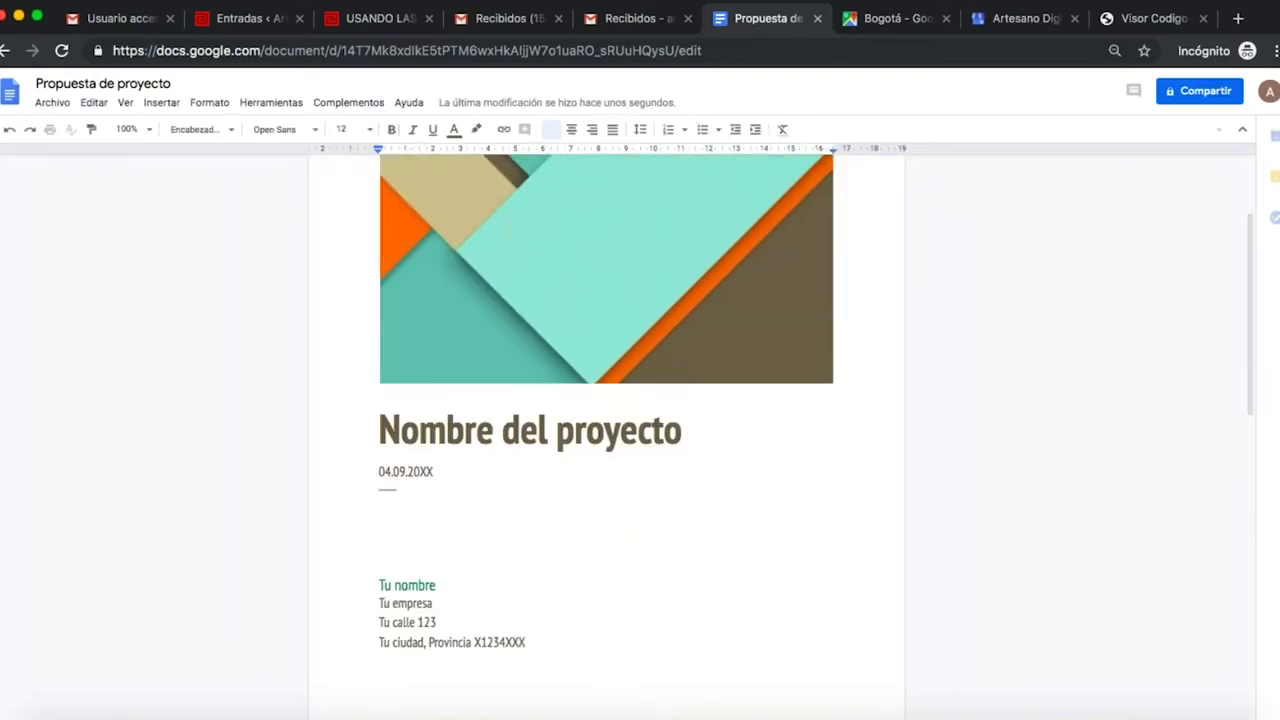
- Replace the 'Propuesta de proyecto' title with the beginning of 'Historia artesanias'
{"action": "left_click", "coordinate": [110, 85]}
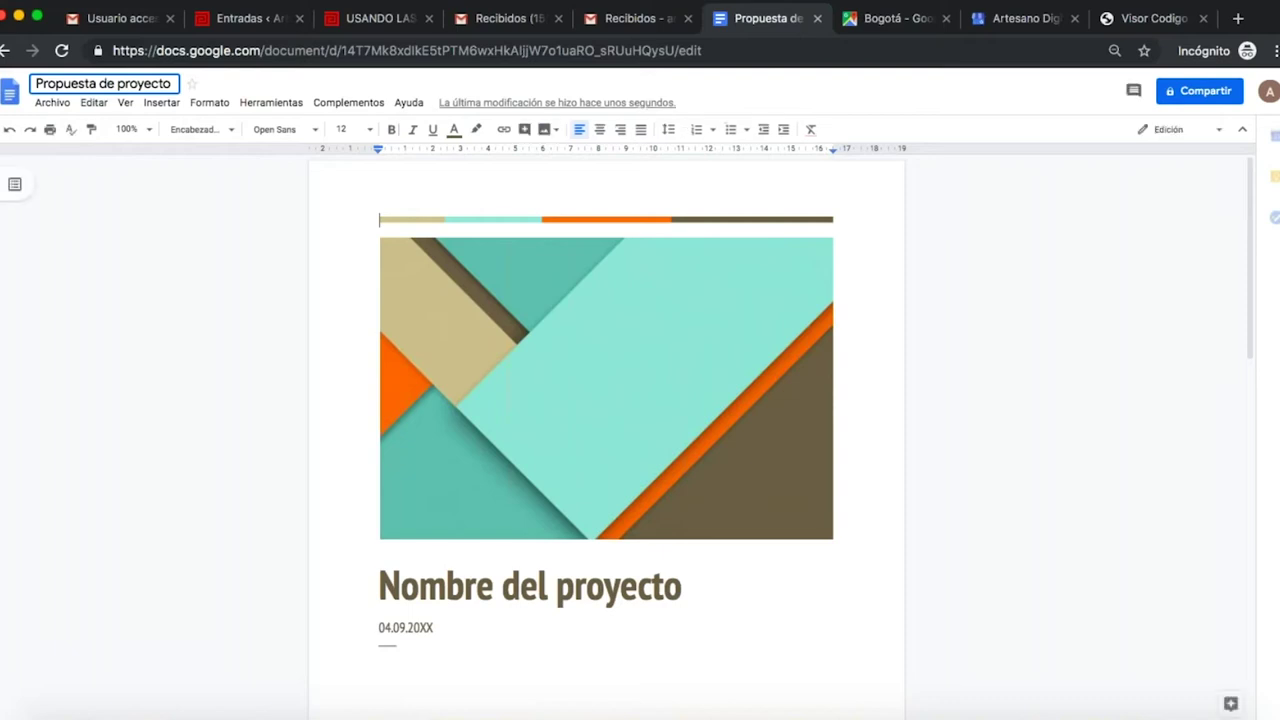
{"action": "type", "text": "H"}
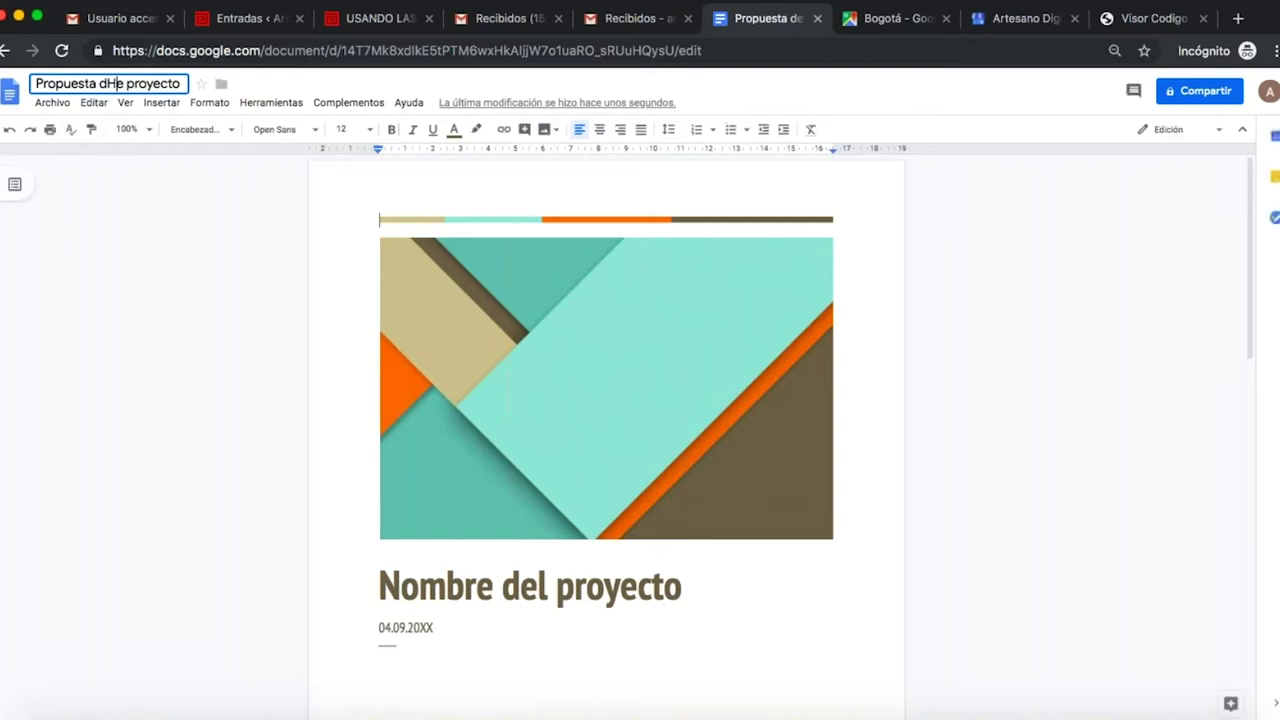
{"action": "type", "text": "istoria"}
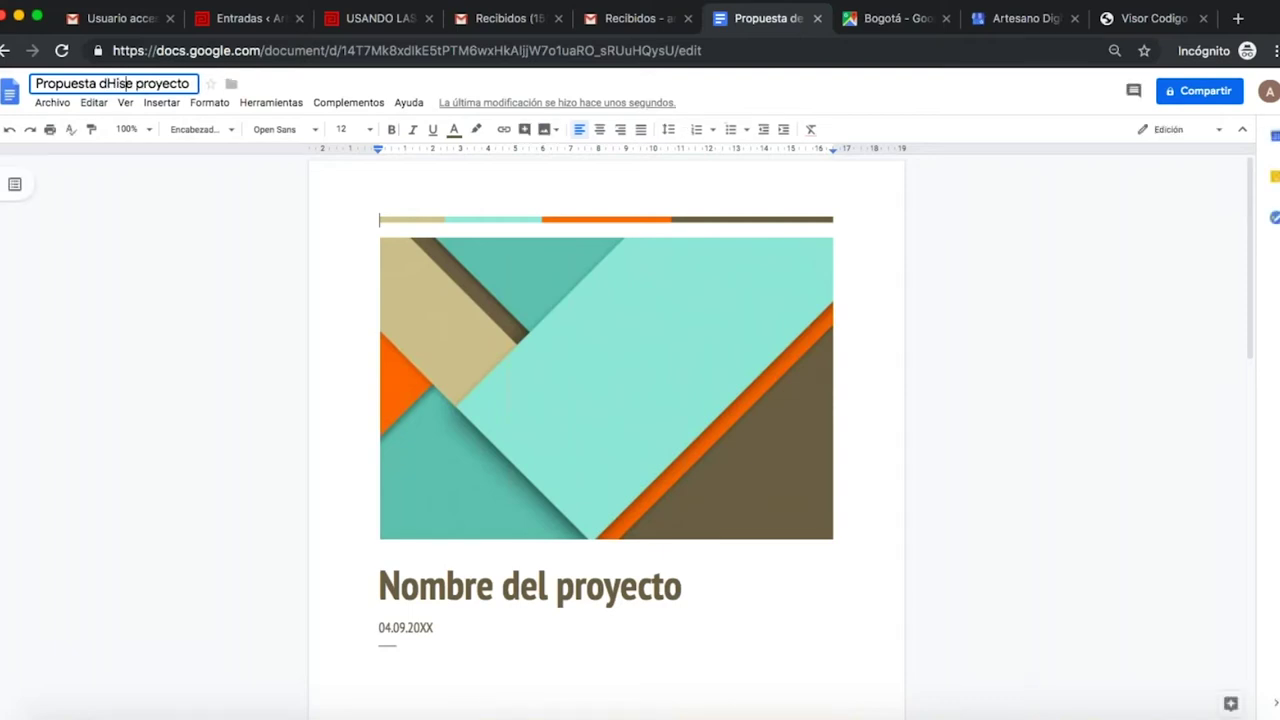
{"action": "key", "text": "BackSpace"}
{"action": "key", "text": "BackSpace"}
{"action": "key", "text": "BackSpace"}
{"action": "key", "text": "BackSpace"}
{"action": "key", "text": "BackSpace"}
{"action": "key", "text": "BackSpace"}
{"action": "key", "text": "BackSpace"}
{"action": "key", "text": "BackSpace"}
{"action": "key", "text": "BackSpace"}
{"action": "key", "text": "BackSpace"}
{"action": "key", "text": "BackSpace"}
{"action": "key", "text": "BackSpace"}
{"action": "key", "text": "BackSpace"}
{"action": "key", "text": "BackSpace"}
{"action": "key", "text": "BackSpace"}
{"action": "key", "text": "BackSpace"}
{"action": "key", "text": "BackSpace"}
{"action": "key", "text": "BackSpace"}
{"action": "key", "text": "BackSpace"}
{"action": "key", "text": "BackSpace"}
{"action": "key", "text": "BackSpace"}
{"action": "key", "text": "BackSpace"}
{"action": "key", "text": "BackSpace"}
{"action": "key", "text": "BackSpace"}
{"action": "key", "text": "BackSpace"}
{"action": "key", "text": "BackSpace"}
{"action": "key", "text": "BackSpace"}
{"action": "key", "text": "BackSpace"}
{"action": "key", "text": "BackSpace"}
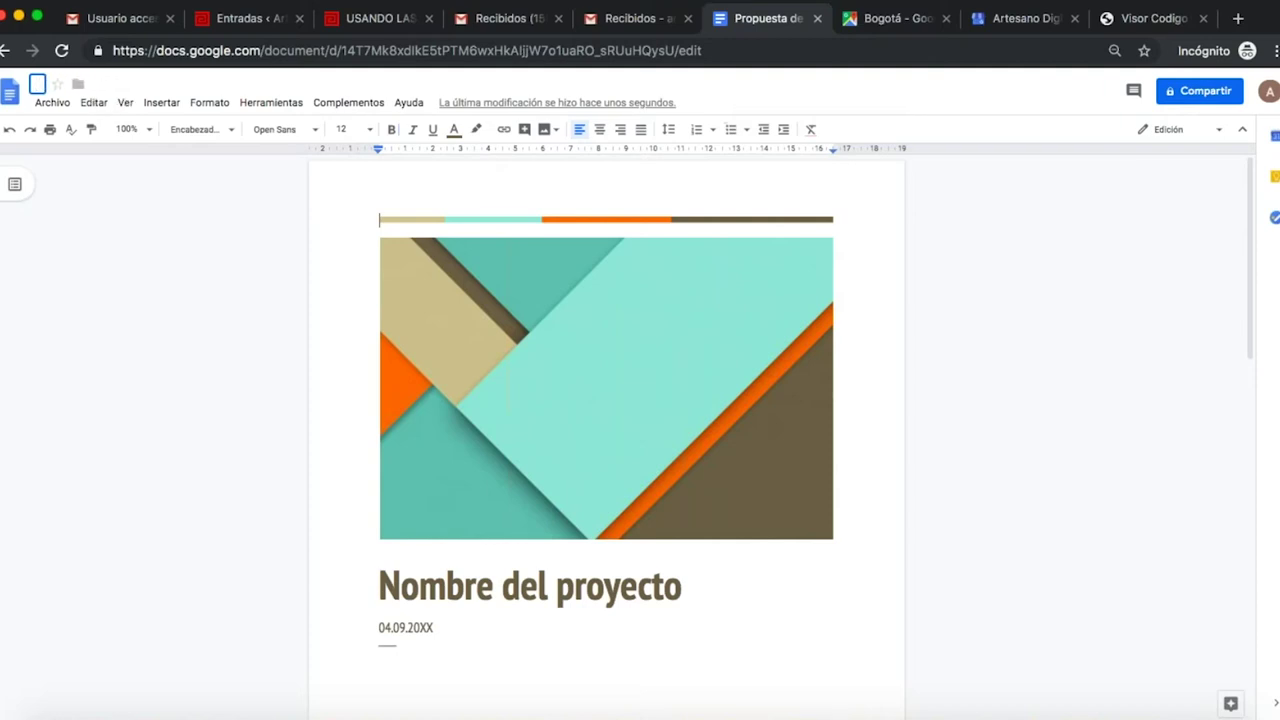
{"action": "type", "text": "Historia "}
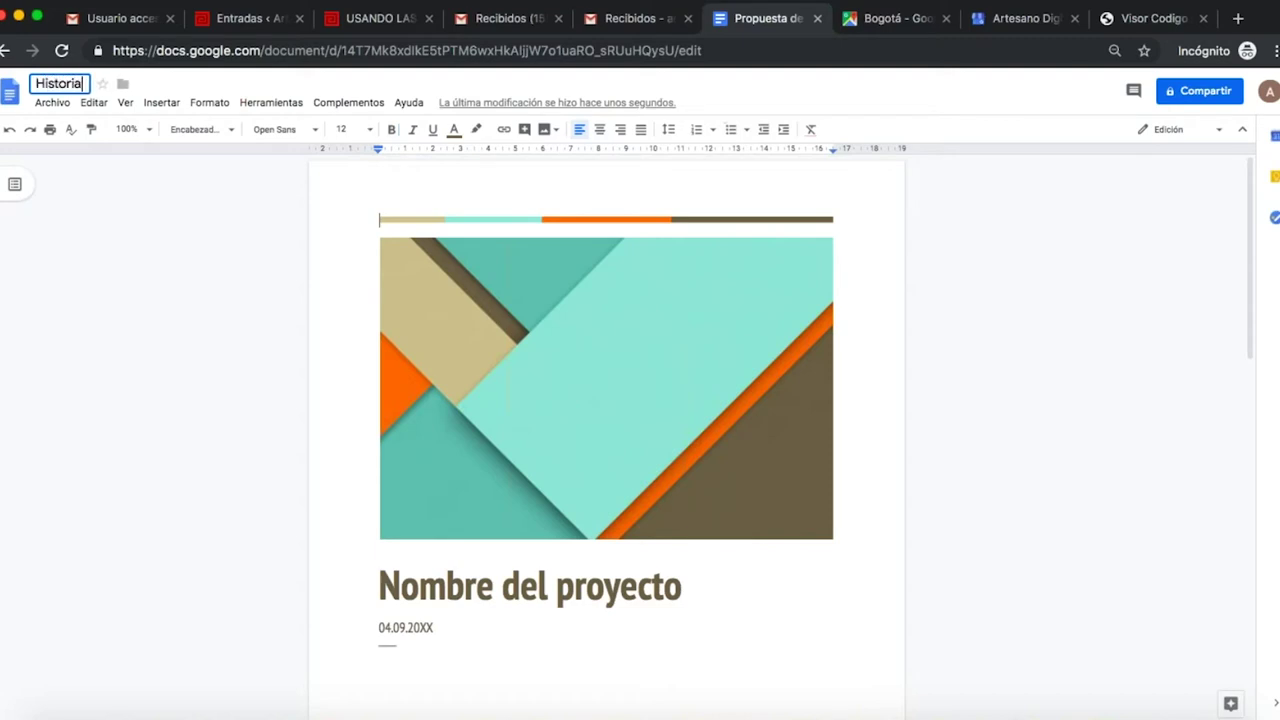
{"action": "type", "text": "artesanal"}
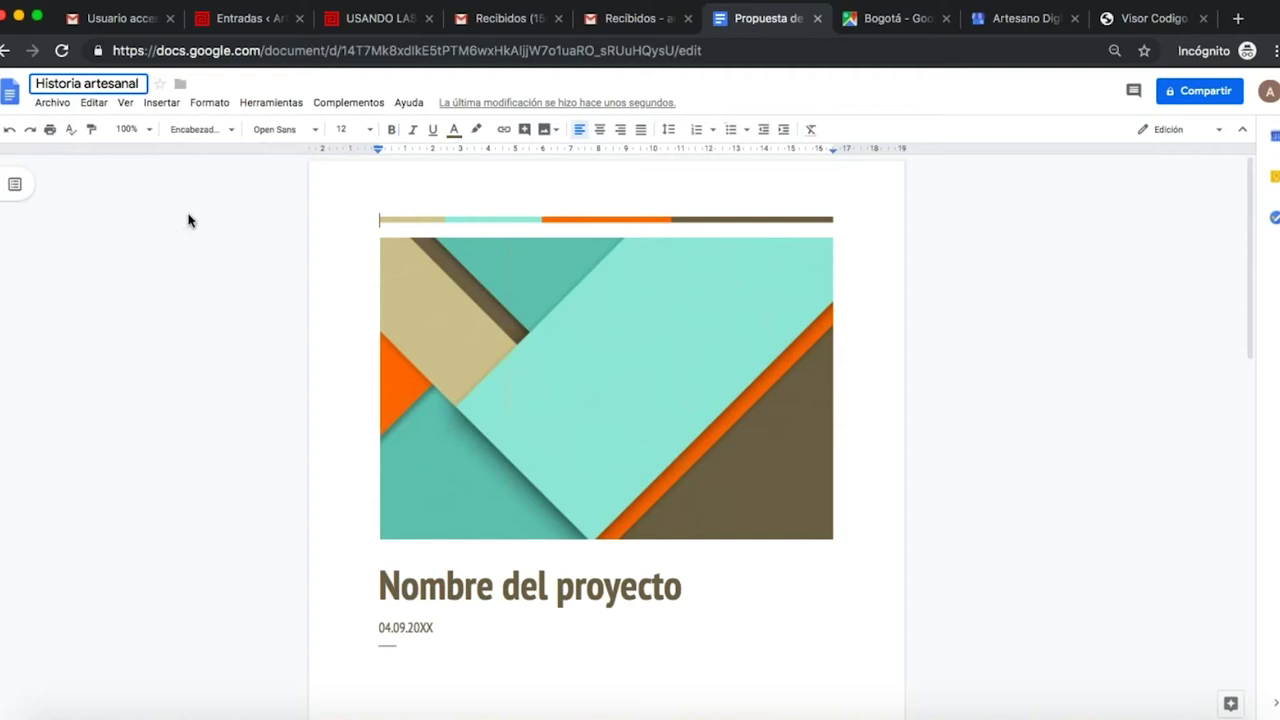
{"action": "key", "text": "BackSpace"}
{"action": "key", "text": "BackSpace"}
{"action": "key", "text": "BackSpace"}
{"action": "key", "text": "BackSpace"}
- Complete the title as 'Historia artesanias' and delete the geometric header image
{"action": "type", "text": "anias"}
{"action": "left_click", "coordinate": [491, 371]}
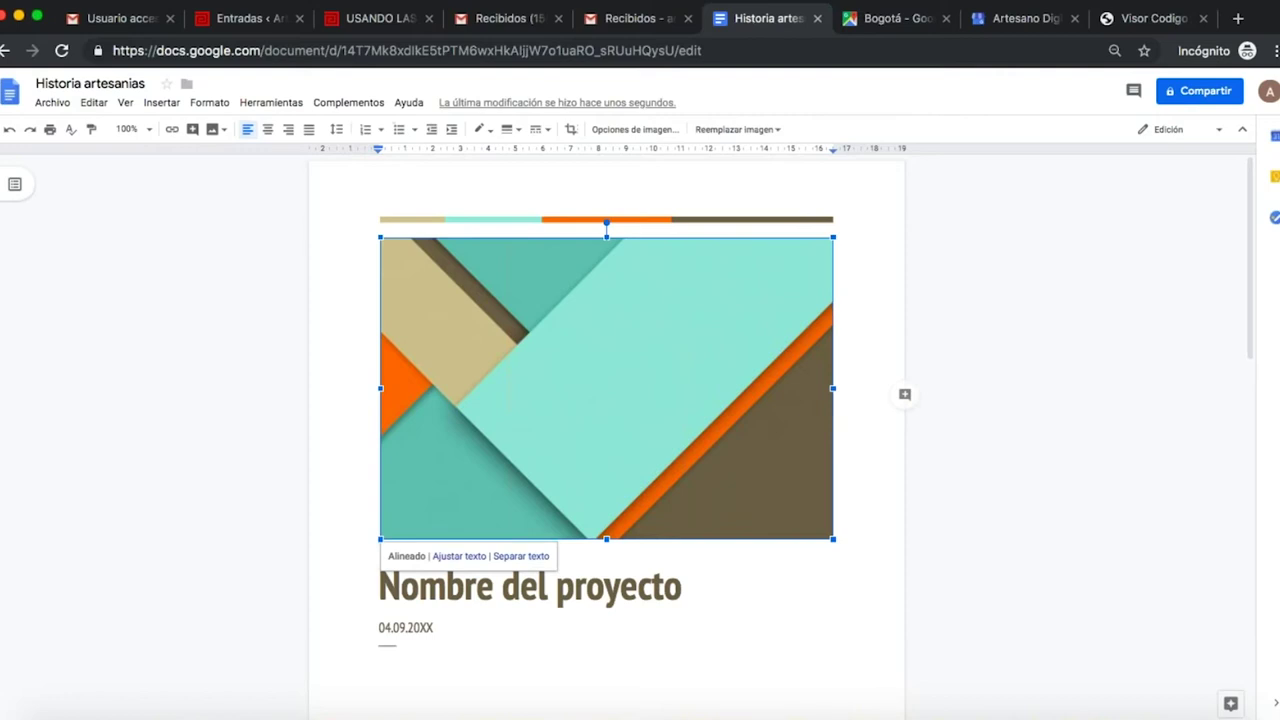
{"action": "key", "text": "BackSpace"}
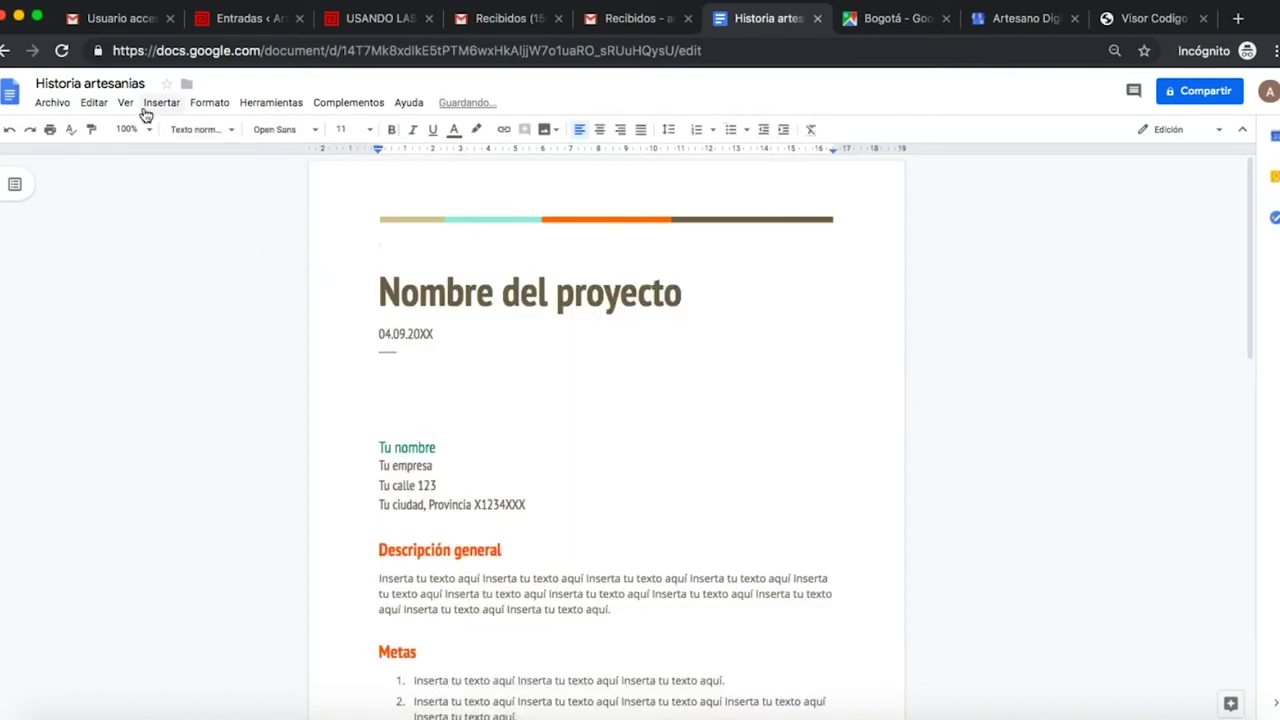
{"action": "left_click", "coordinate": [151, 110]}
{"action": "mouse_move", "coordinate": [172, 134]}
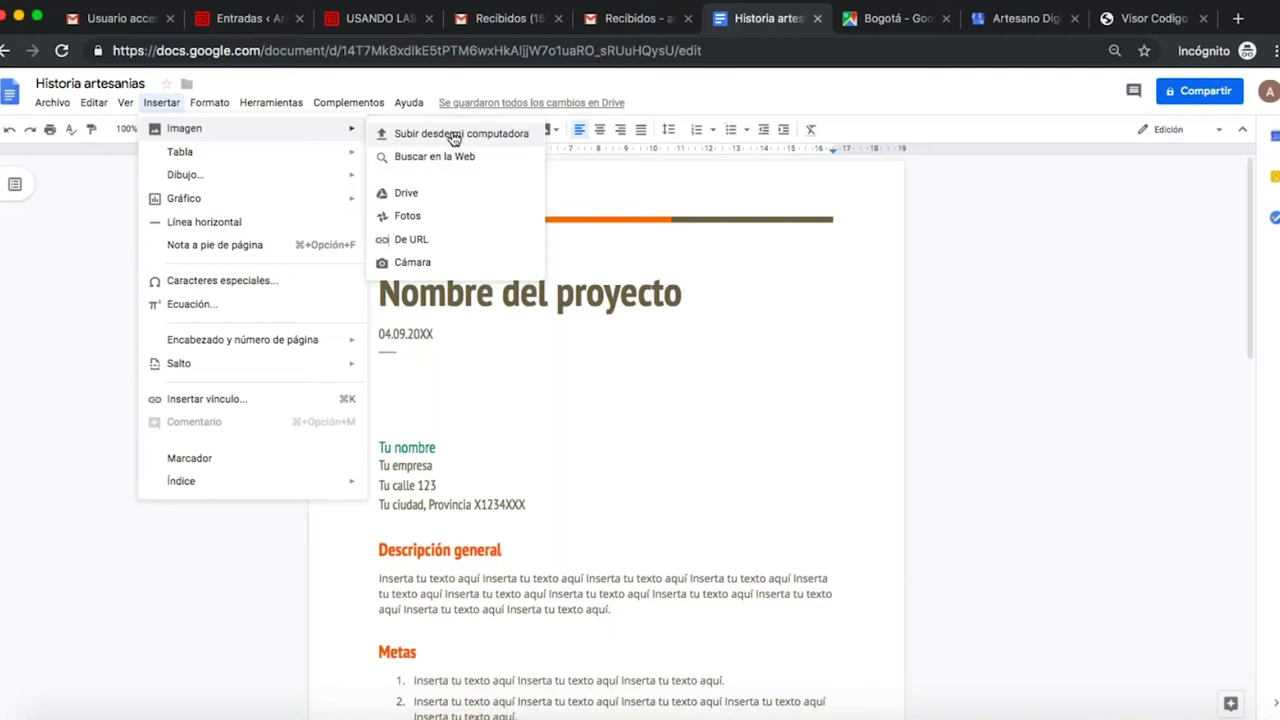
{"action": "left_click", "coordinate": [453, 137]}
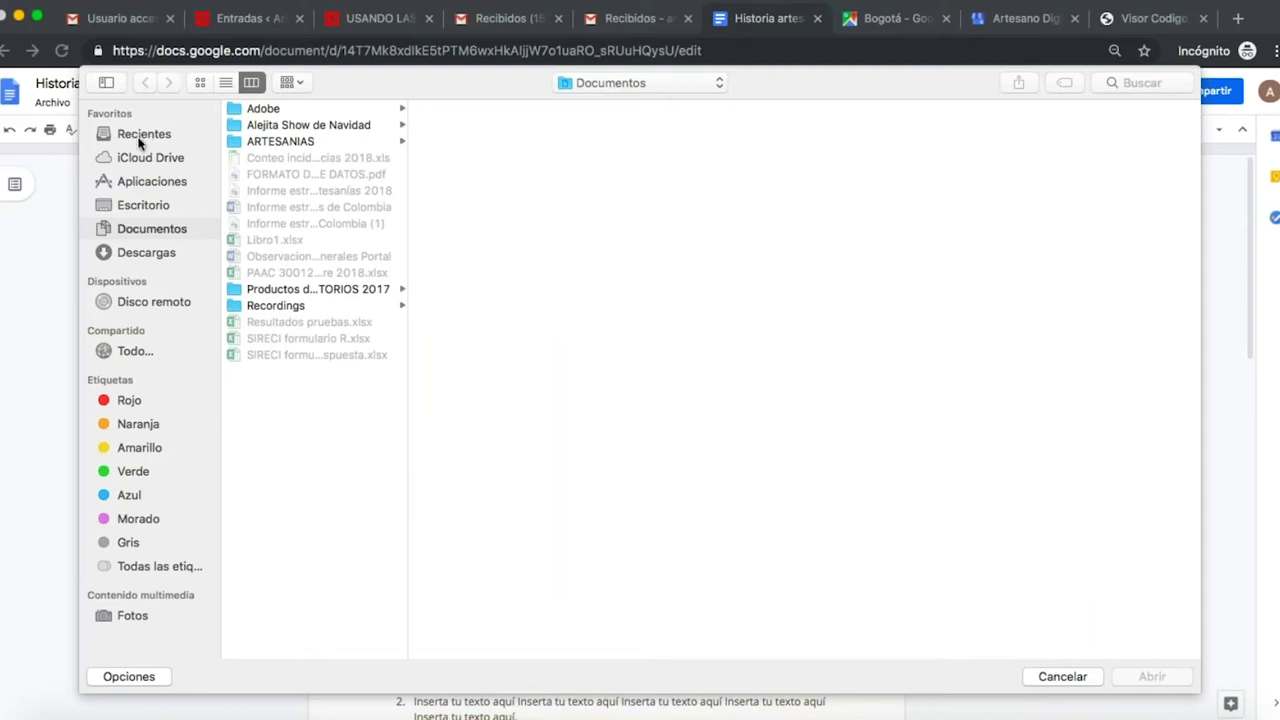
{"action": "left_click", "coordinate": [143, 202]}
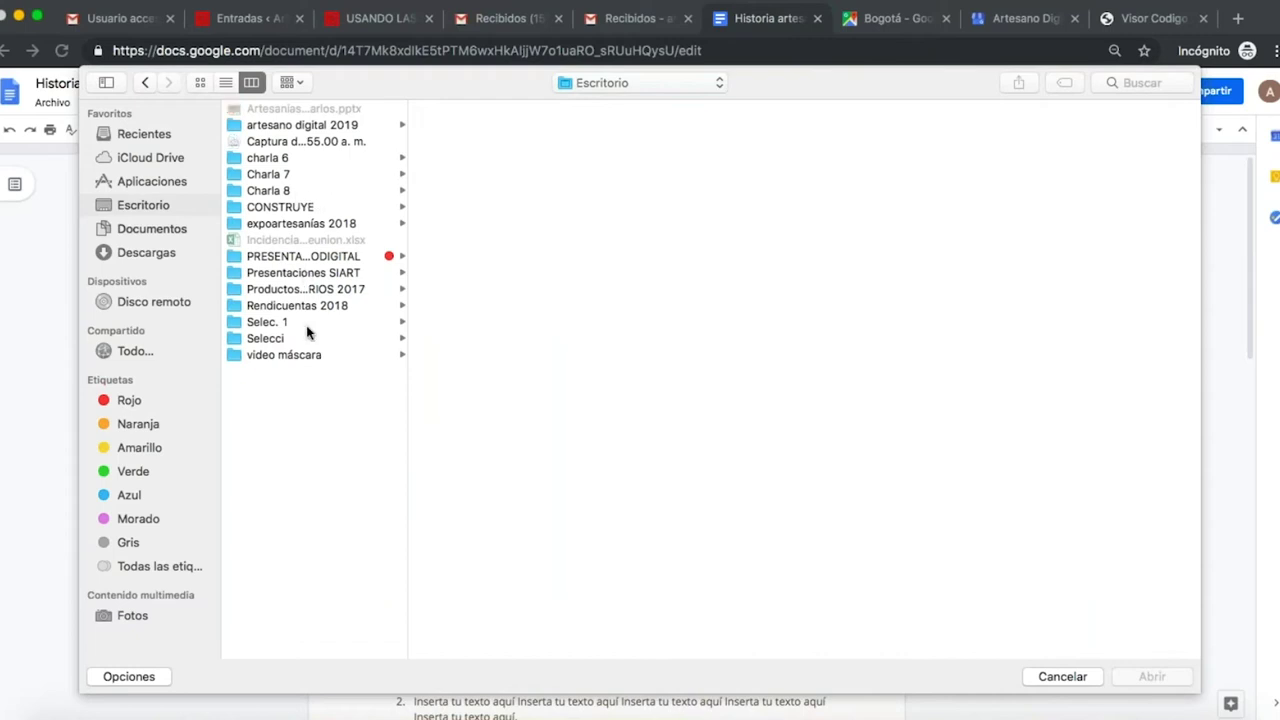
{"action": "left_click", "coordinate": [307, 128]}
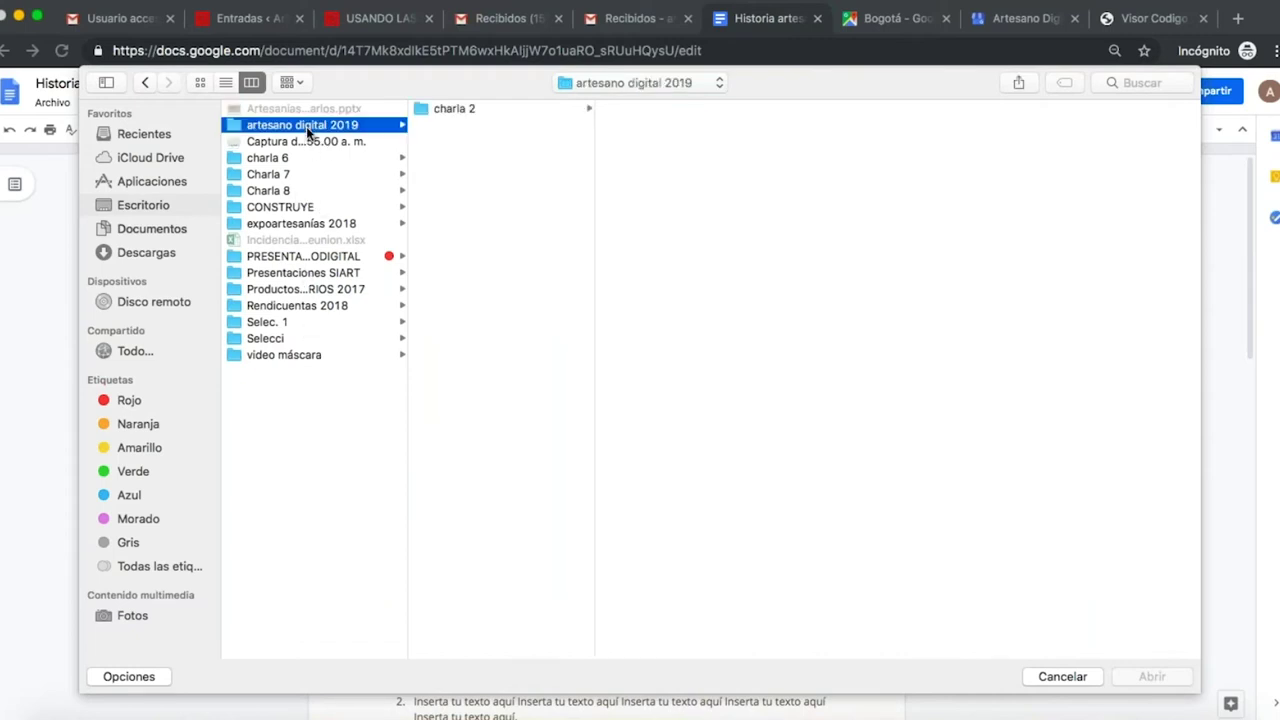
{"action": "left_click", "coordinate": [458, 110]}
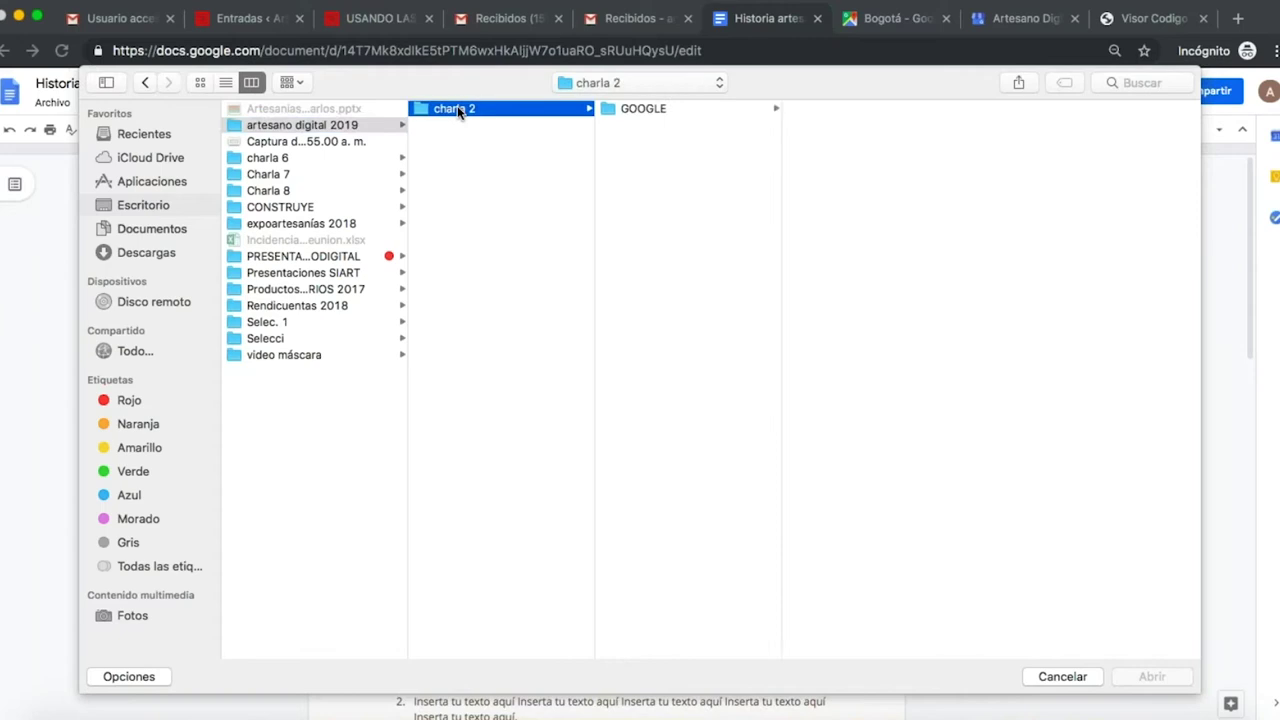
{"action": "left_click", "coordinate": [636, 113]}
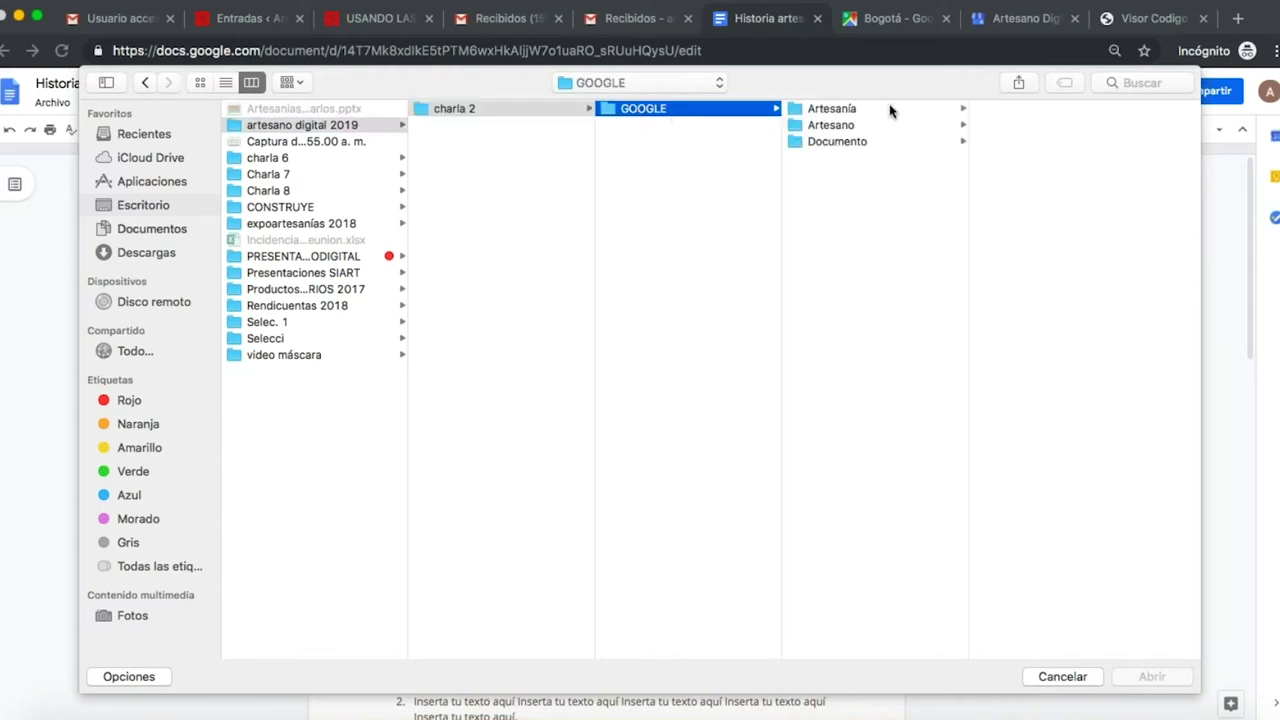
{"action": "left_click", "coordinate": [884, 141]}
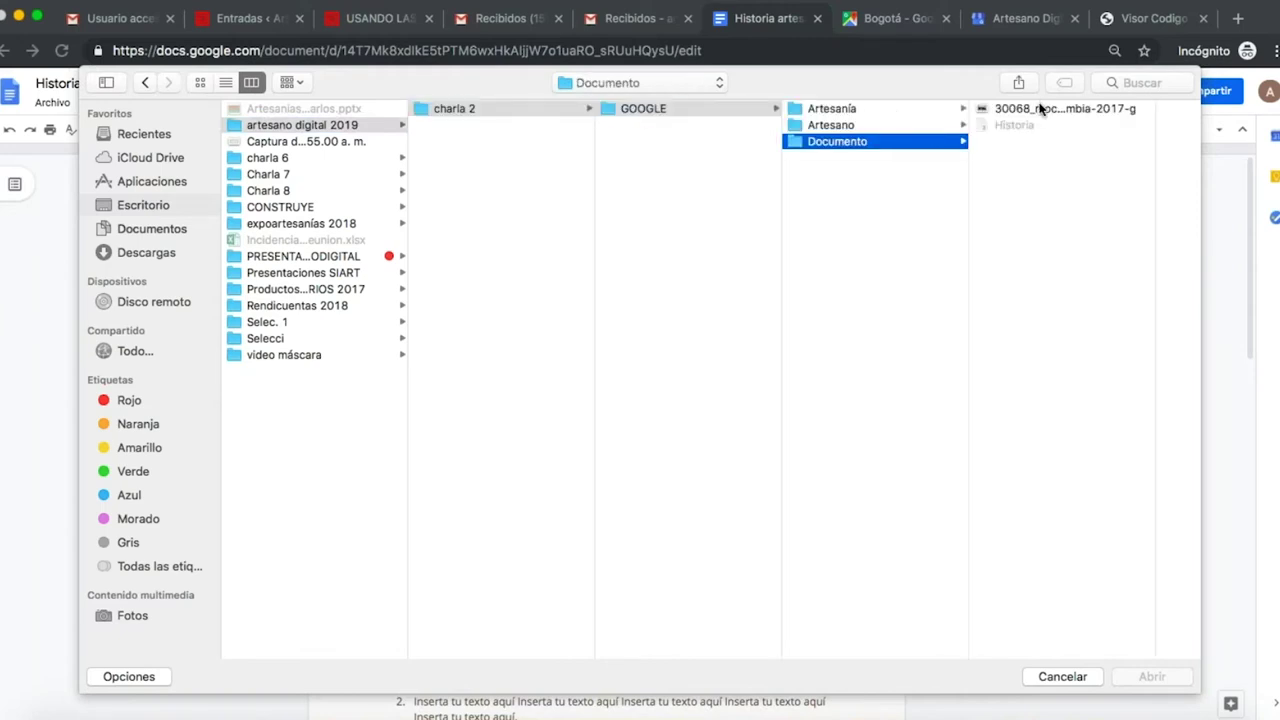
{"action": "left_click", "coordinate": [1003, 109]}
{"action": "left_click", "coordinate": [1152, 677]}
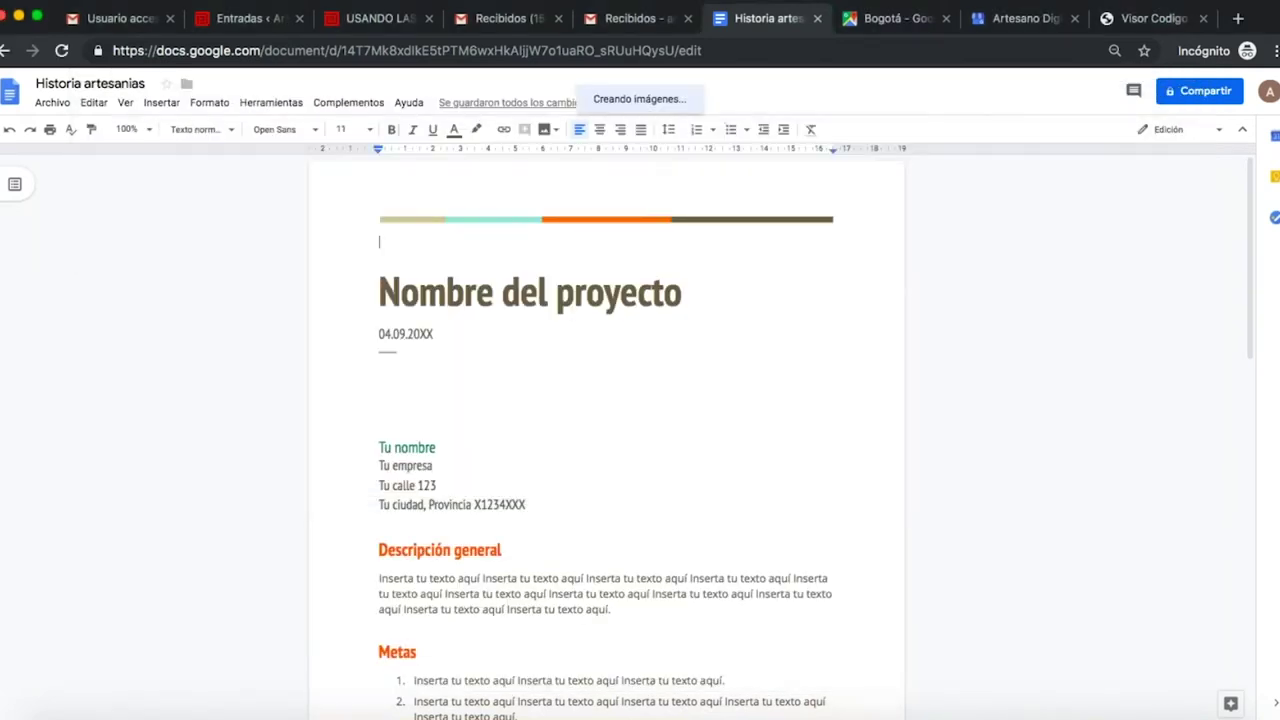
- Copy the Mhuysqa quote and legend paragraphs from the TextEdit Historia note
{"action": "scroll", "coordinate": [703, 484], "scroll_direction": "down", "scroll_amount": 4}
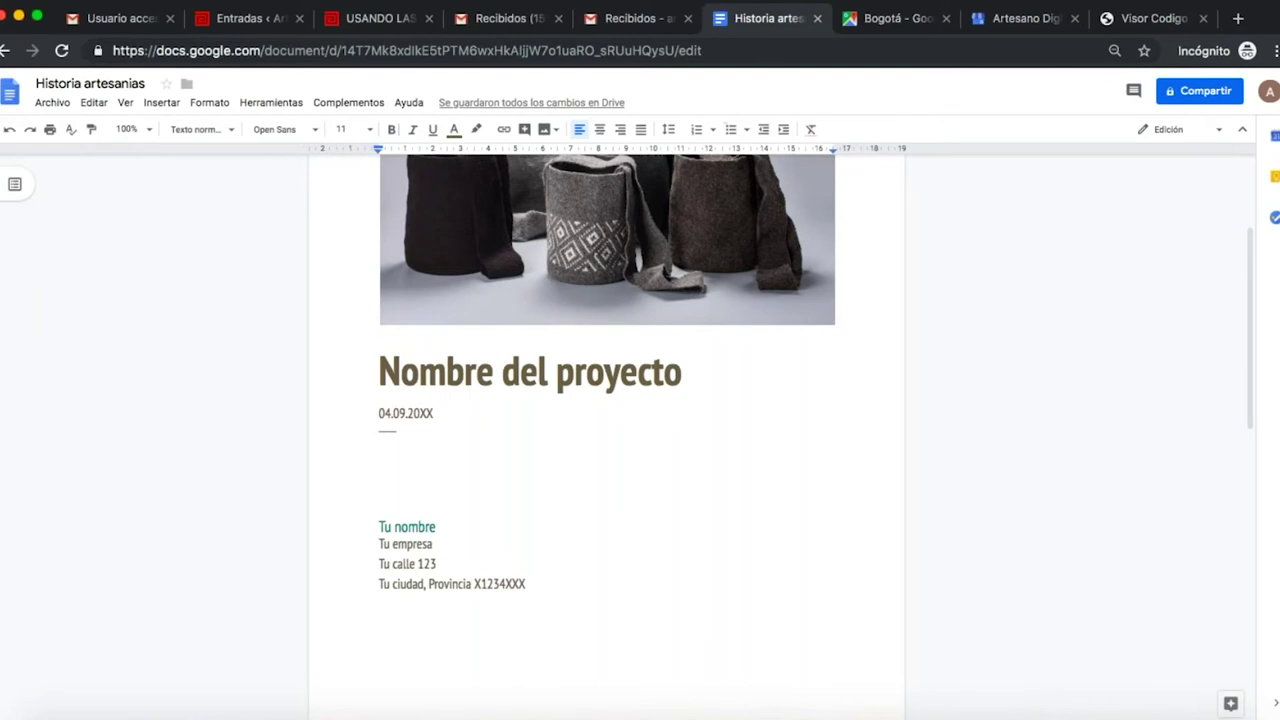
{"action": "left_click", "coordinate": [1006, 712]}
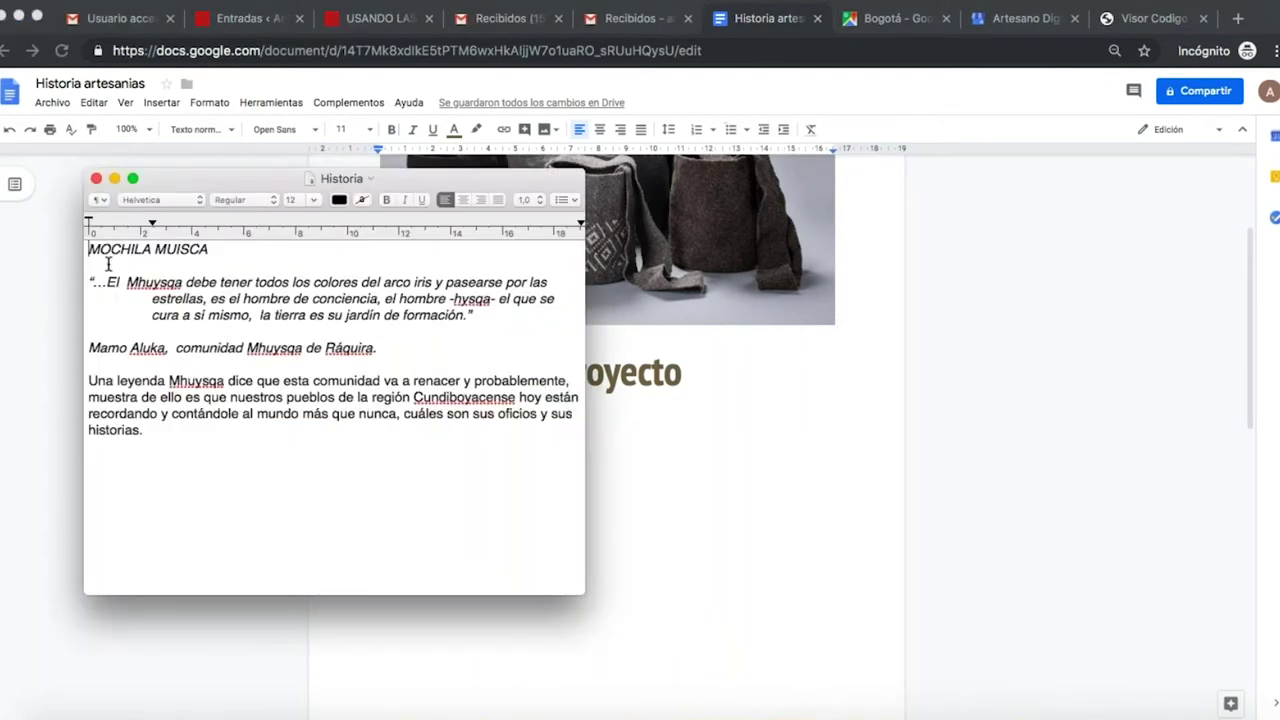
{"action": "left_click_drag", "start_coordinate": [88, 282], "coordinate": [226, 440]}
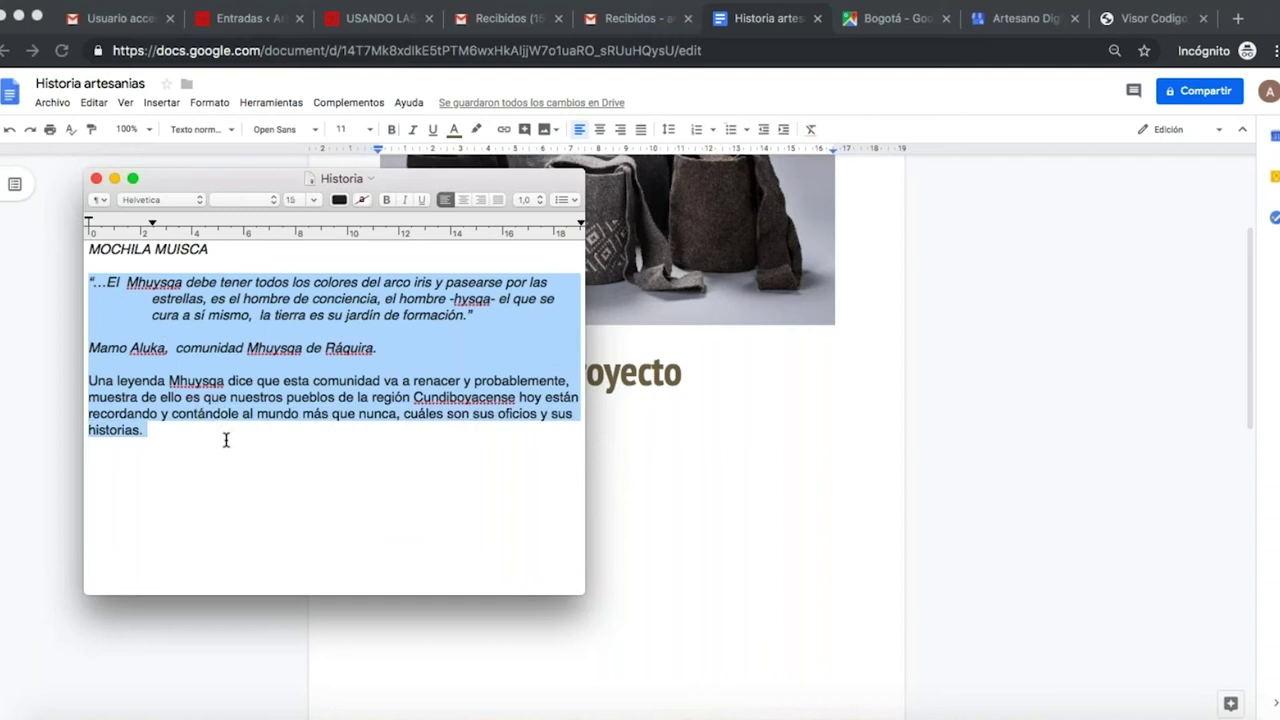
{"action": "left_click", "coordinate": [655, 506]}
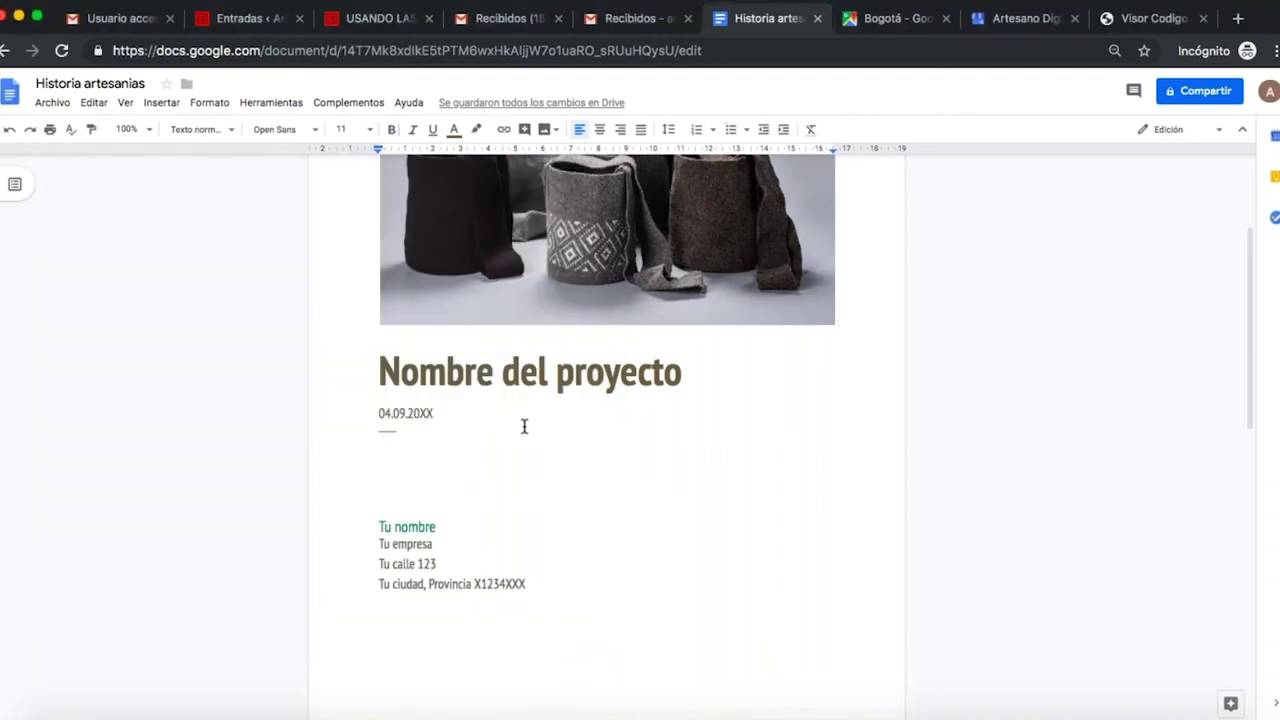
- Paste the Mhuysqa quote and legend into the document below the date
{"action": "key", "text": "ctrl+v"}
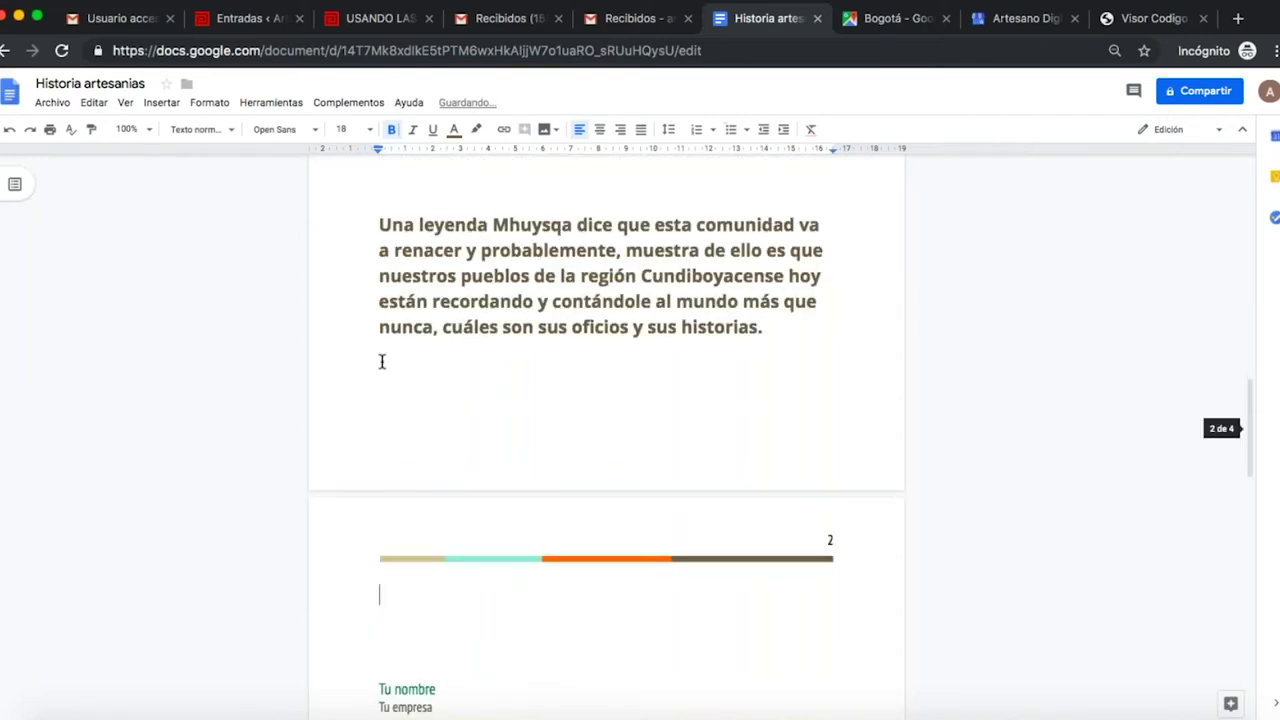
{"action": "scroll", "coordinate": [372, 350], "scroll_direction": "up", "scroll_amount": 4}
{"action": "scroll", "coordinate": [374, 351], "scroll_direction": "up", "scroll_amount": 8}
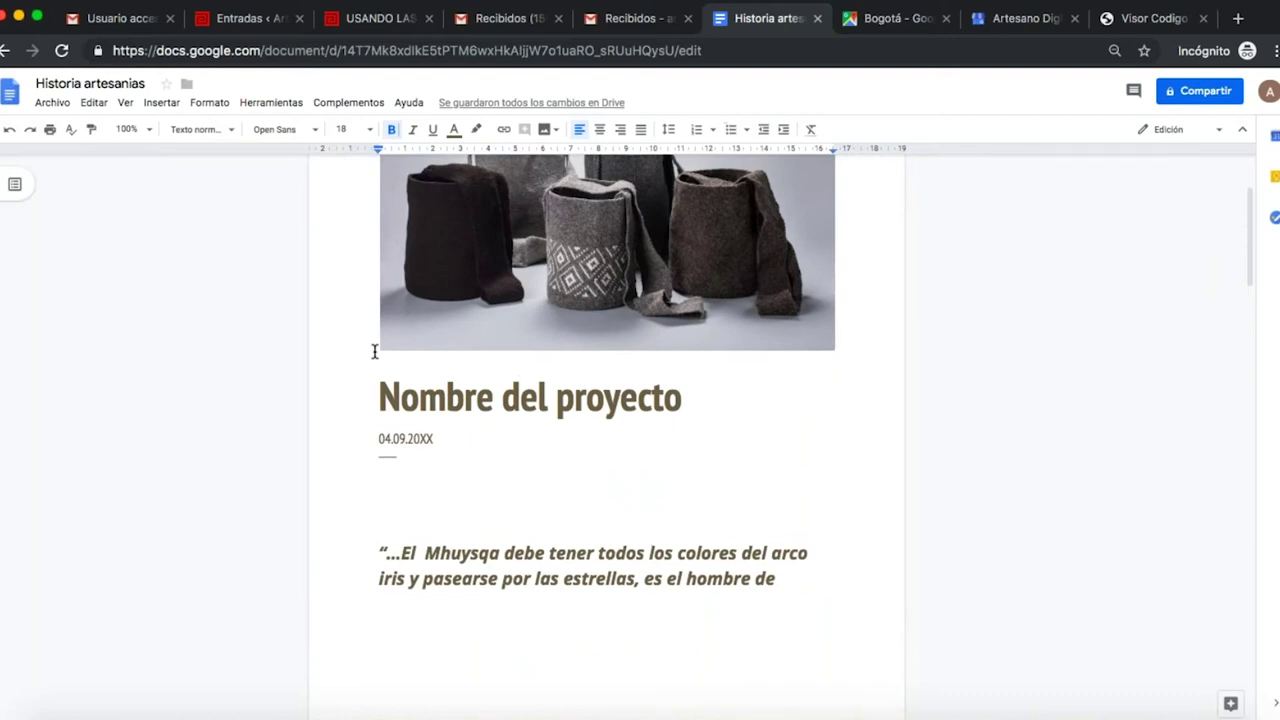
- Replace 'Nombre del proyecto' with a centered 'Mochila Muisca' title
{"action": "left_click_drag", "start_coordinate": [381, 398], "coordinate": [680, 401]}
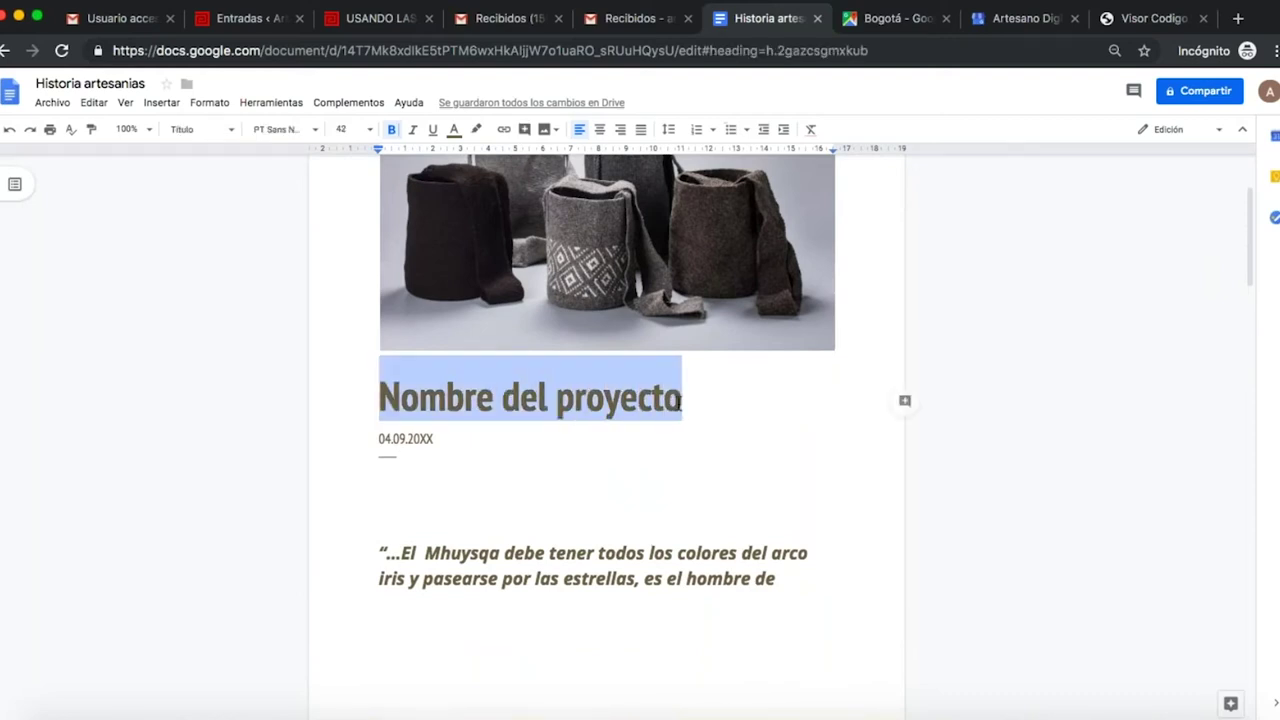
{"action": "type", "text": "Moc"}
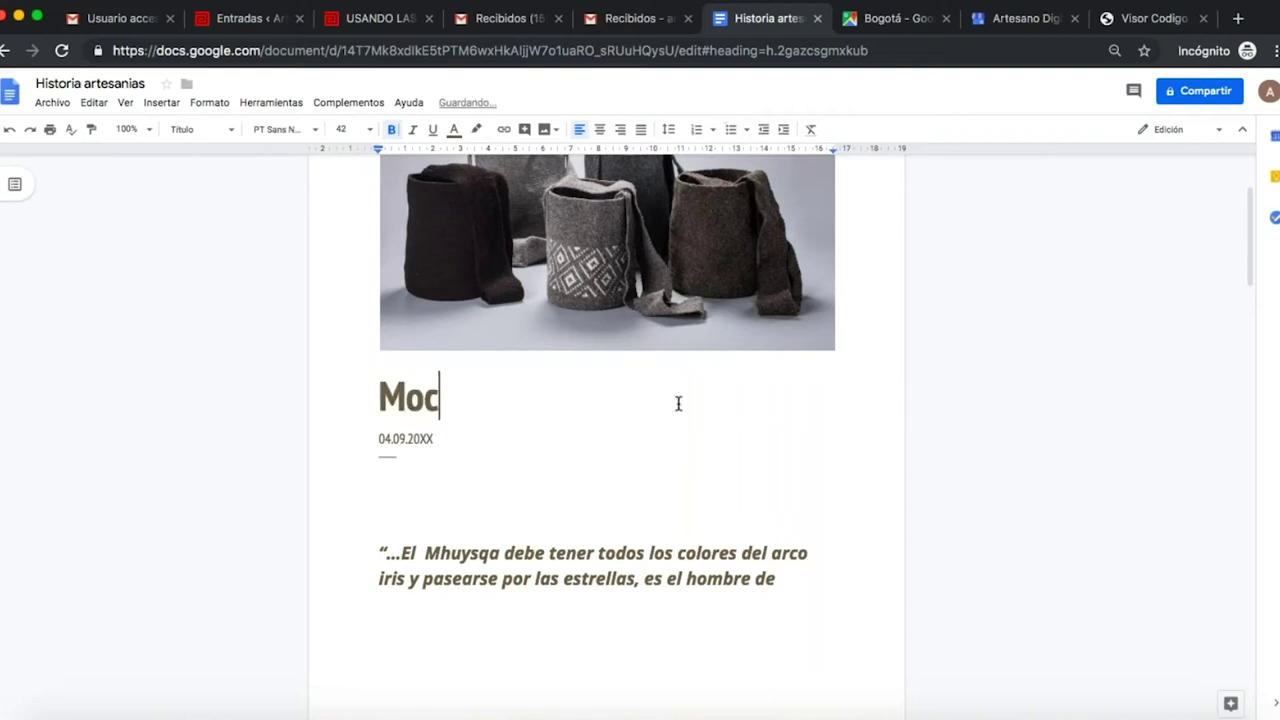
{"action": "type", "text": "hila "}
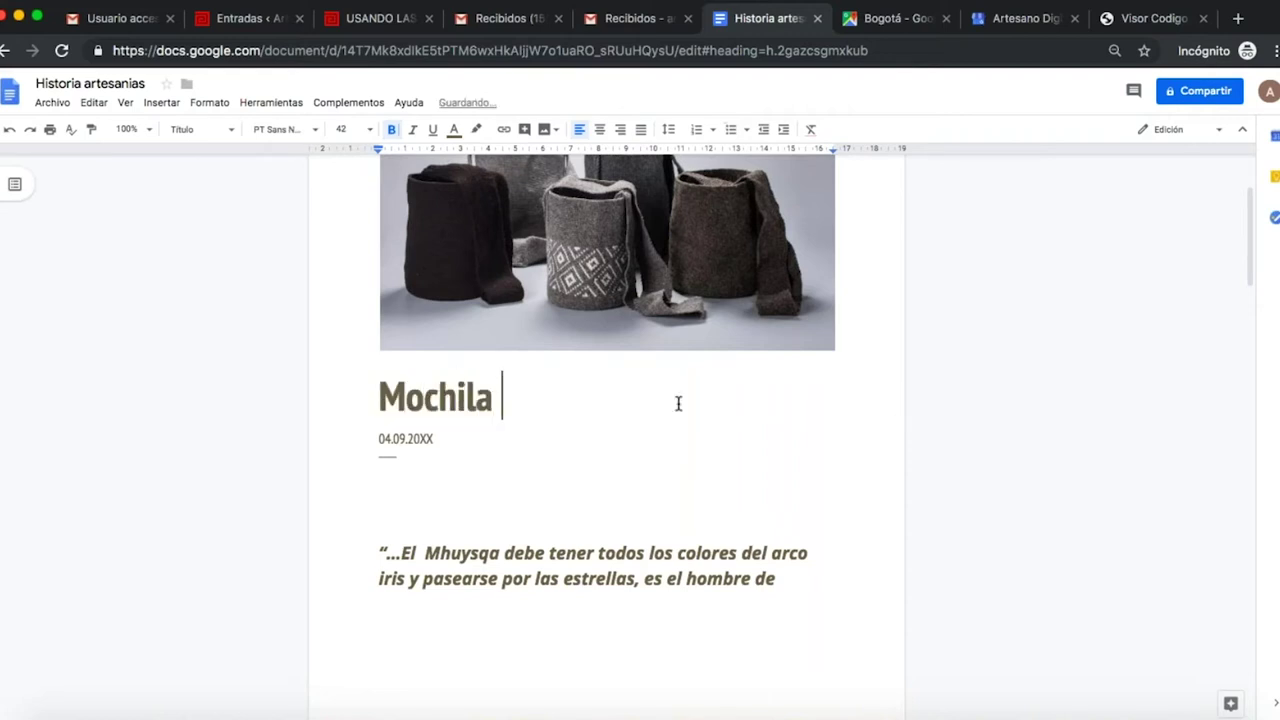
{"action": "type", "text": "Muisca"}
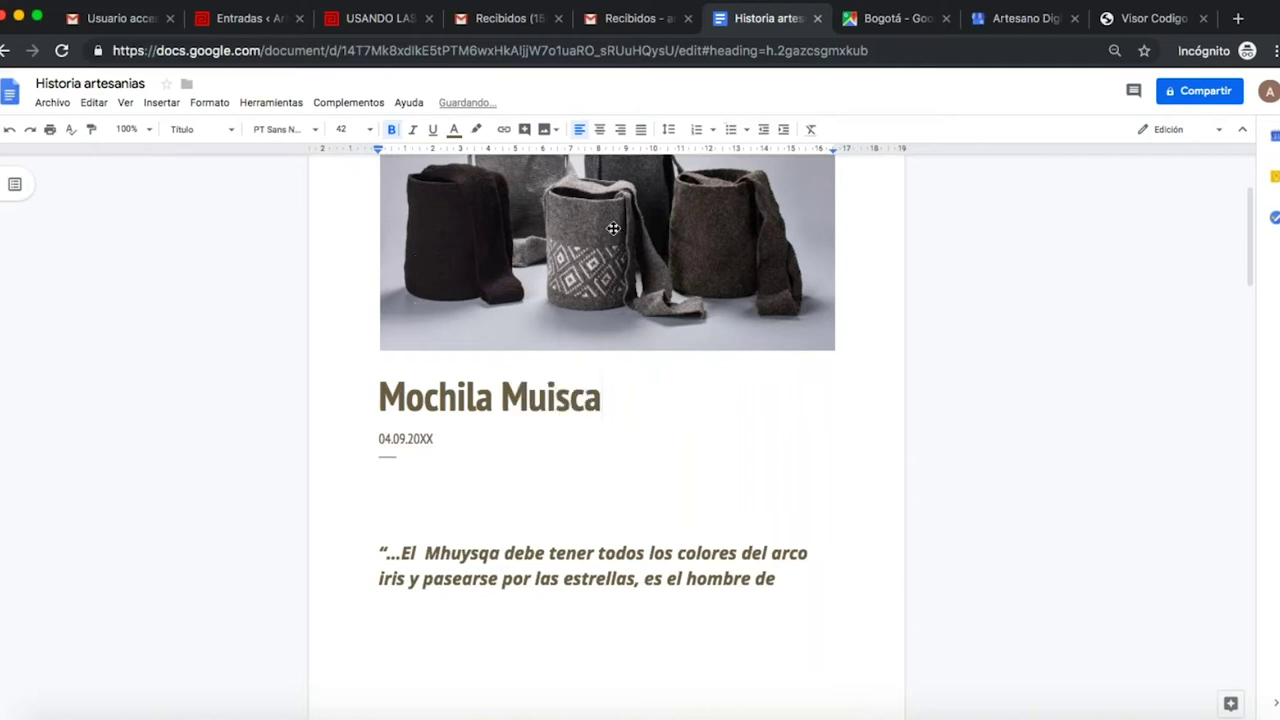
{"action": "left_click", "coordinate": [600, 141]}
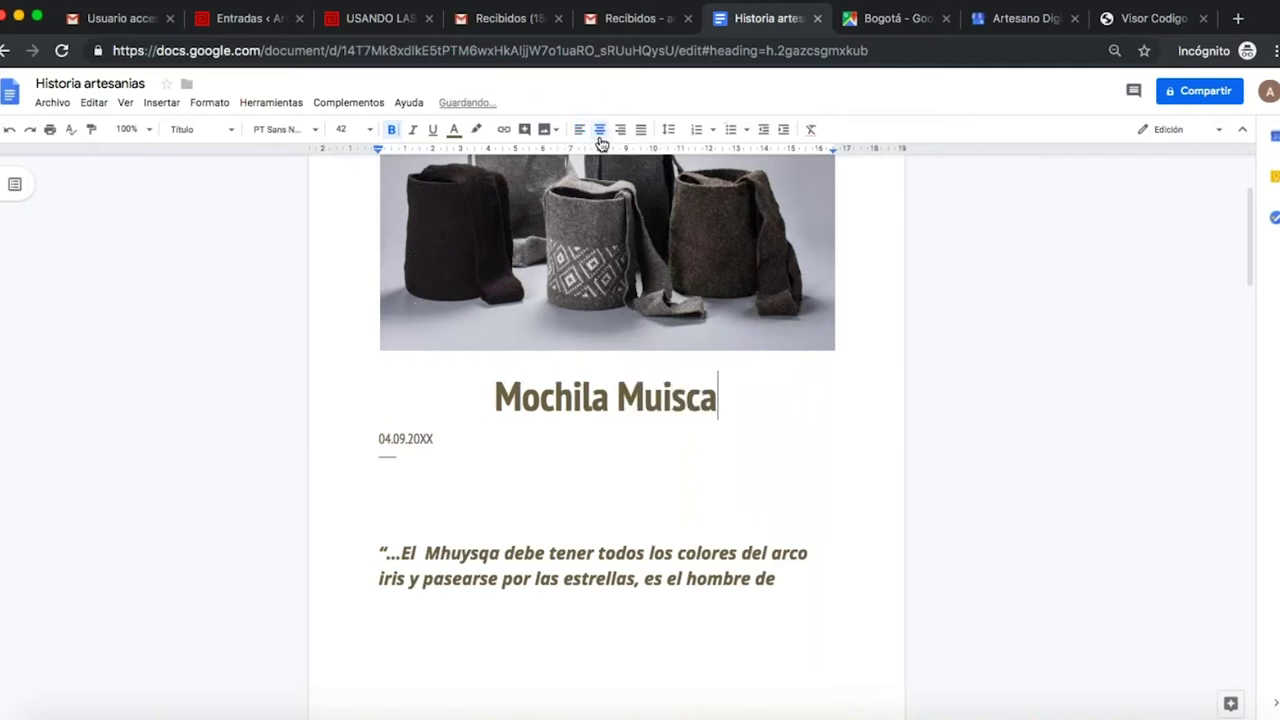
{"action": "left_click", "coordinate": [584, 139]}
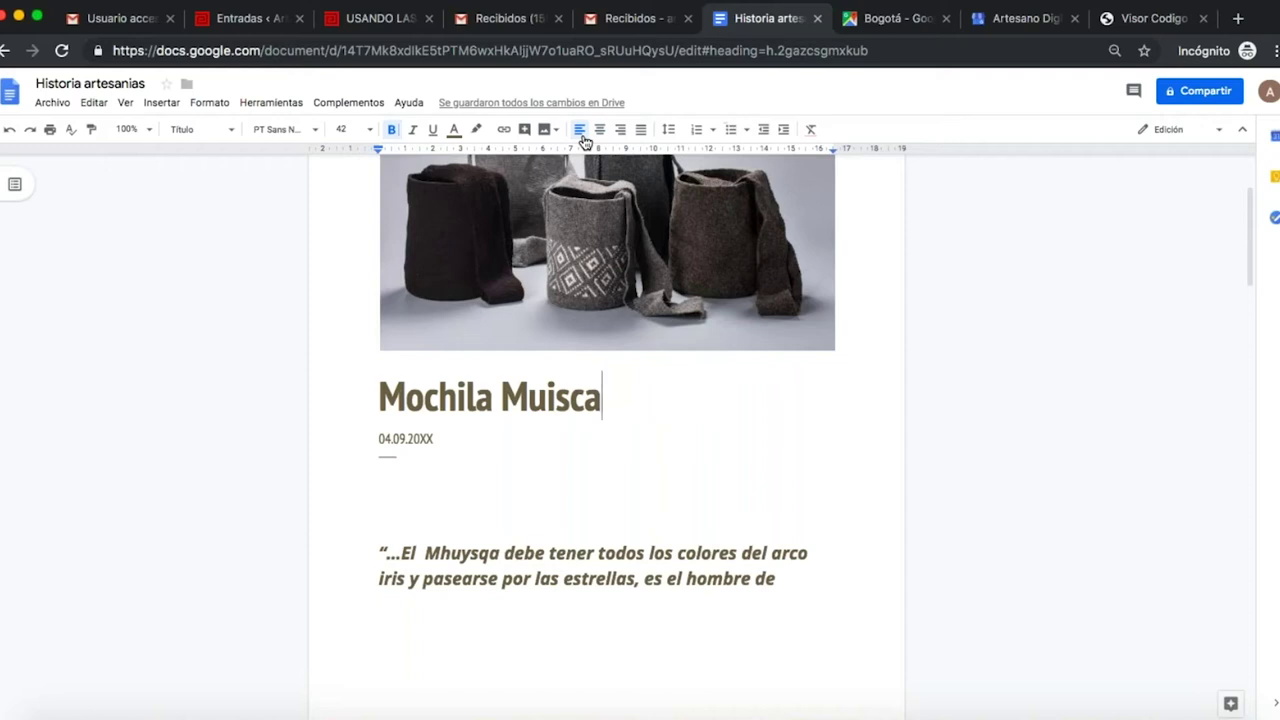
{"action": "left_click", "coordinate": [598, 129]}
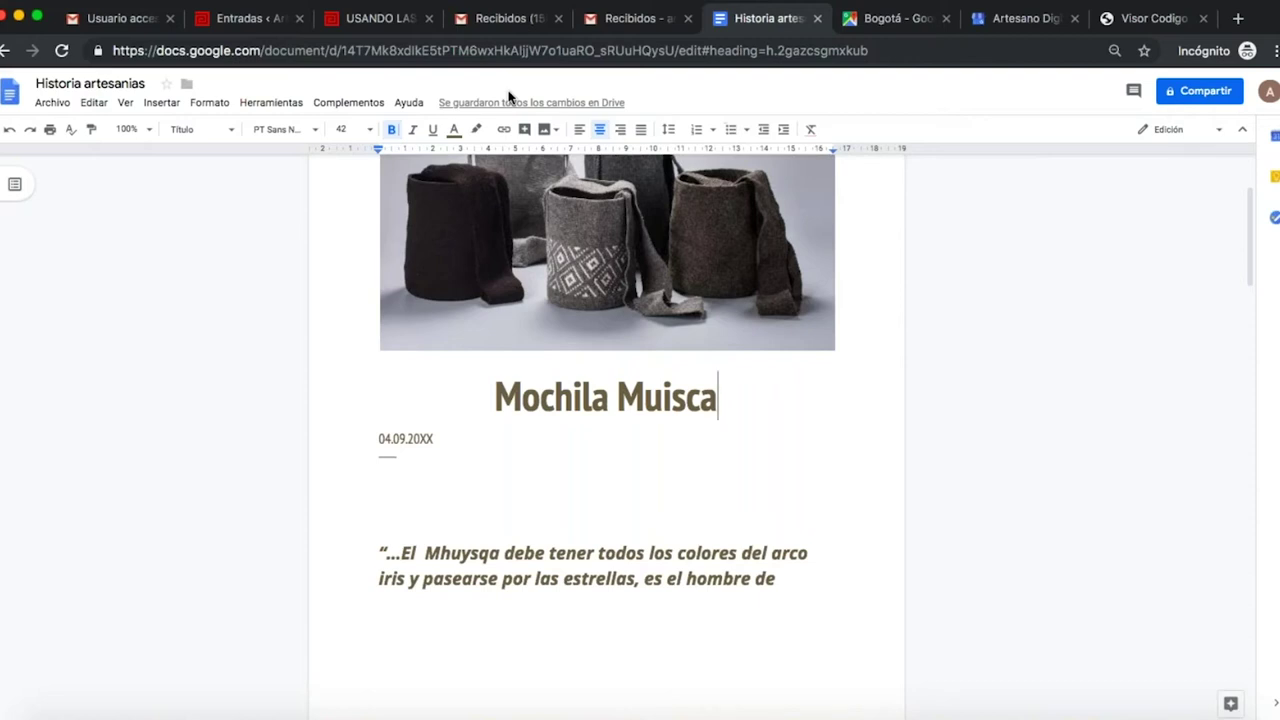
{"action": "left_click", "coordinate": [640, 20]}
- Launch Google Drive from the apps grid and close its welcome card to view Mi unidad
{"action": "left_click", "coordinate": [1222, 97]}
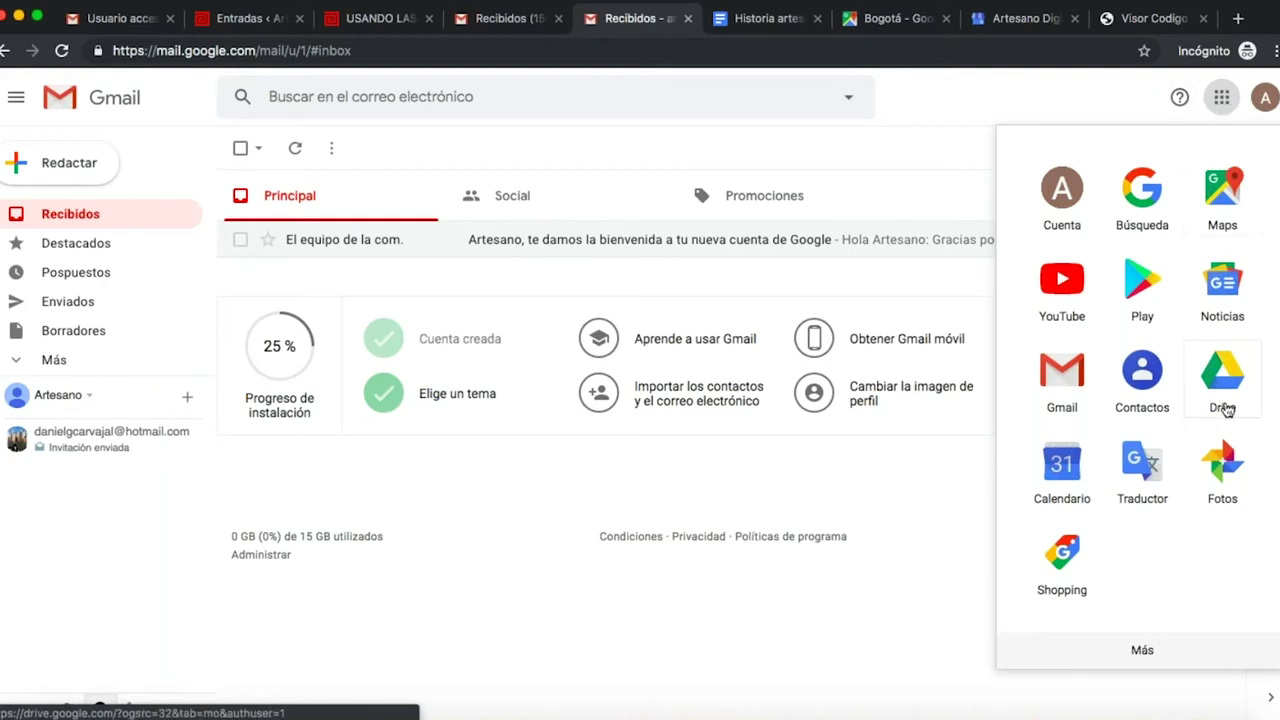
{"action": "left_click", "coordinate": [1224, 405]}
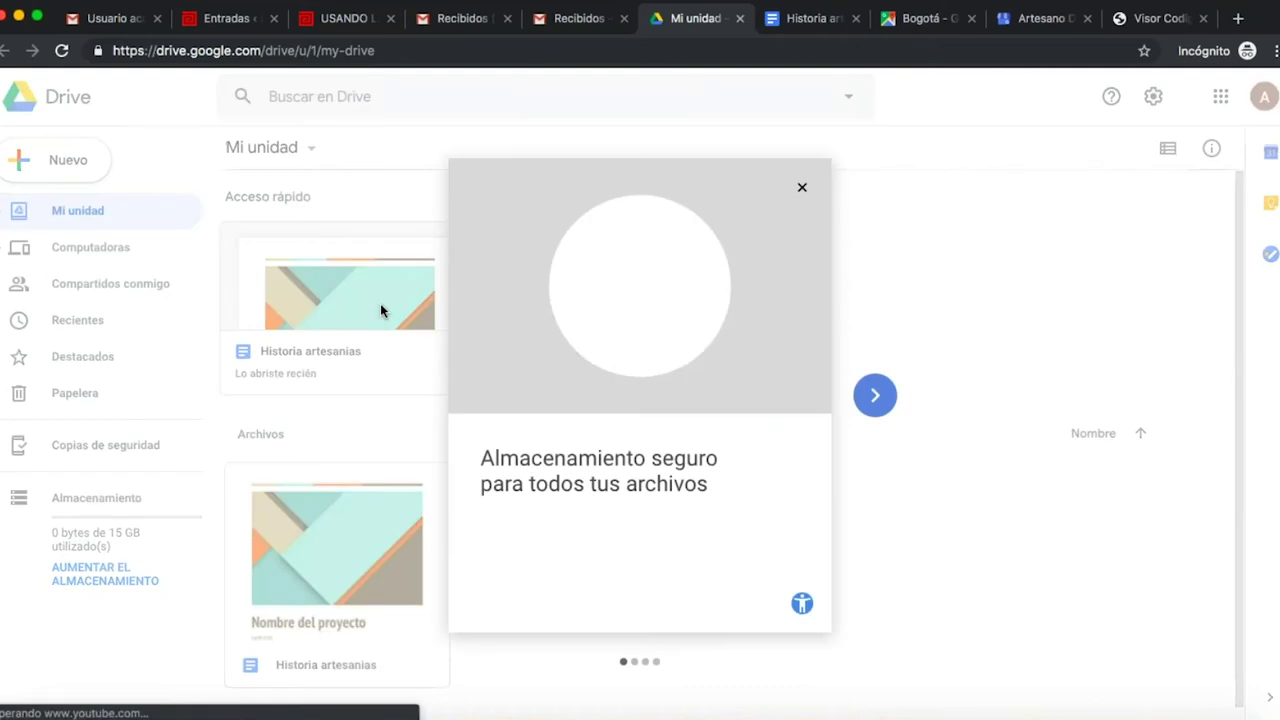
{"action": "left_click", "coordinate": [802, 187]}
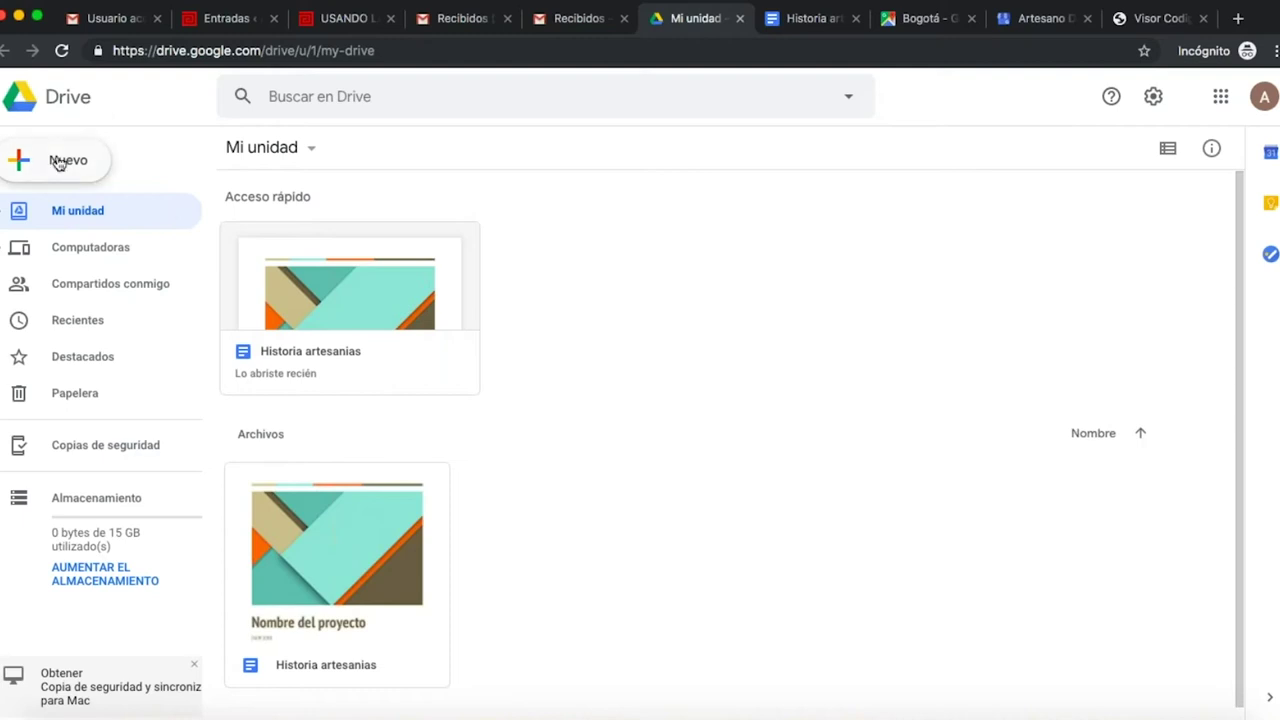
{"action": "left_click", "coordinate": [362, 20]}
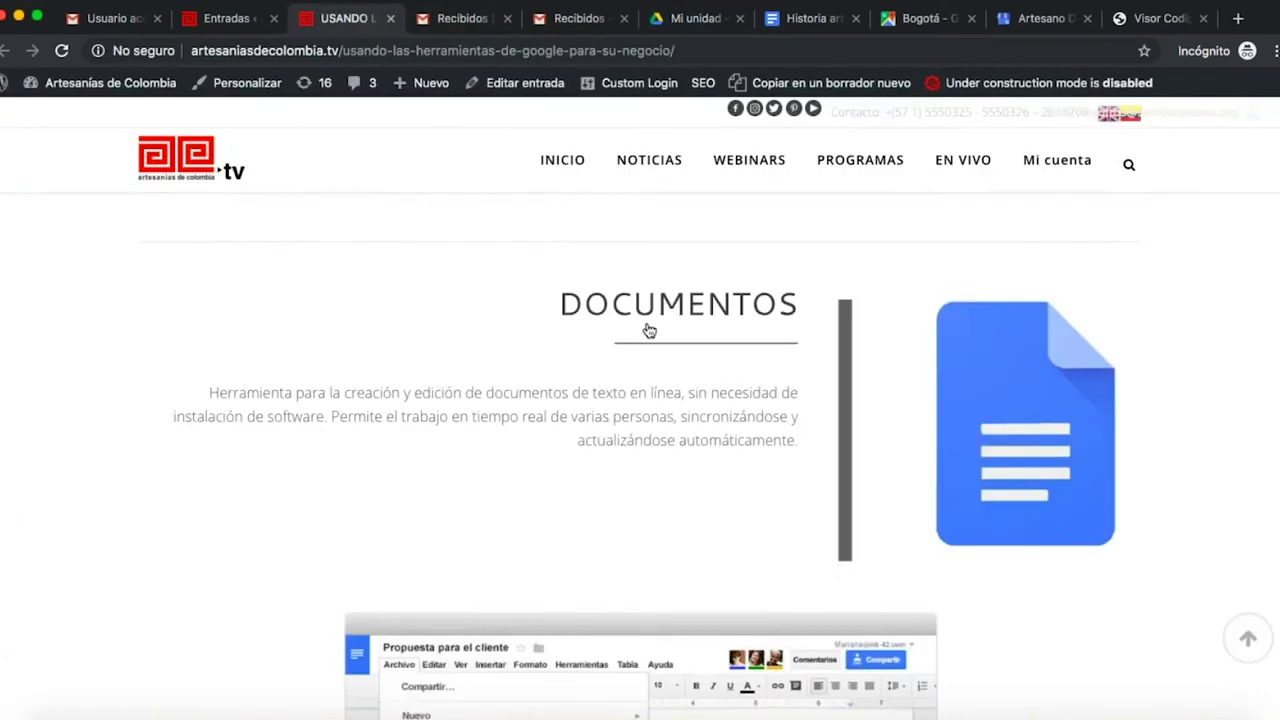
{"action": "scroll", "coordinate": [651, 331], "scroll_direction": "down", "scroll_amount": 2}
{"action": "scroll", "coordinate": [640, 450], "scroll_direction": "down", "scroll_amount": 10}
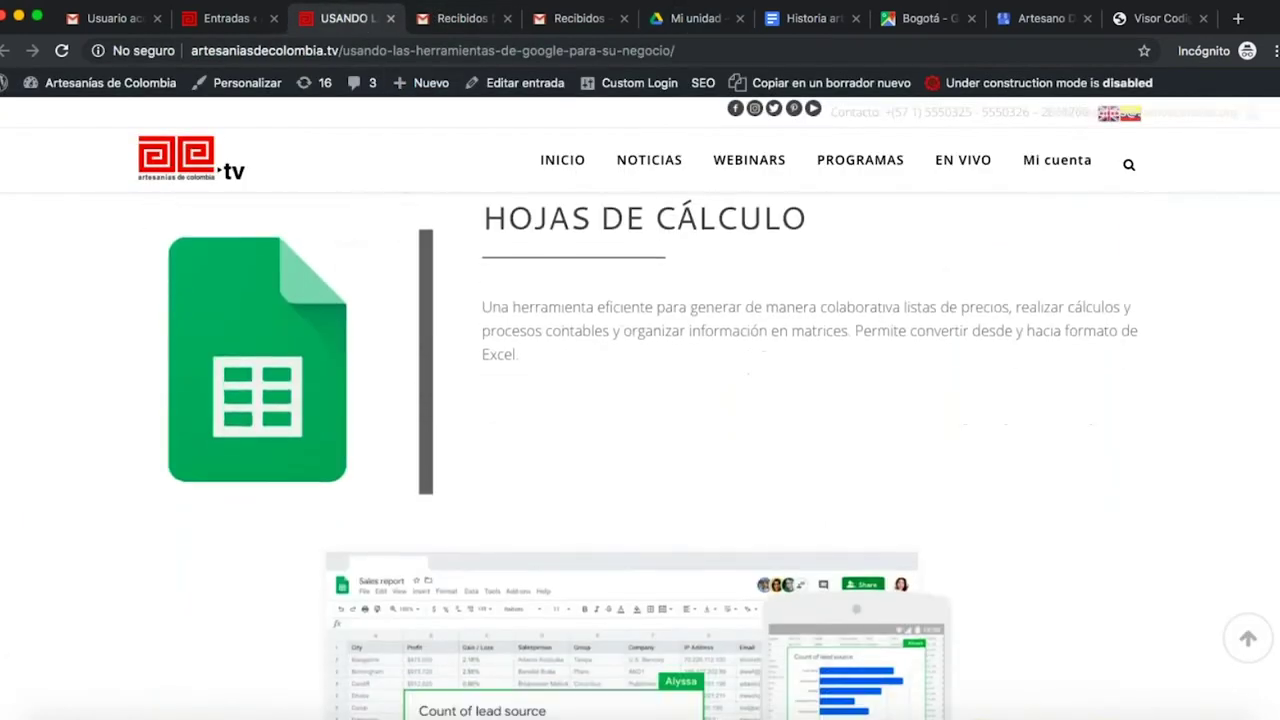
{"action": "scroll", "coordinate": [640, 450], "scroll_direction": "down", "scroll_amount": 2}
{"action": "scroll", "coordinate": [640, 450], "scroll_direction": "up", "scroll_amount": 1}
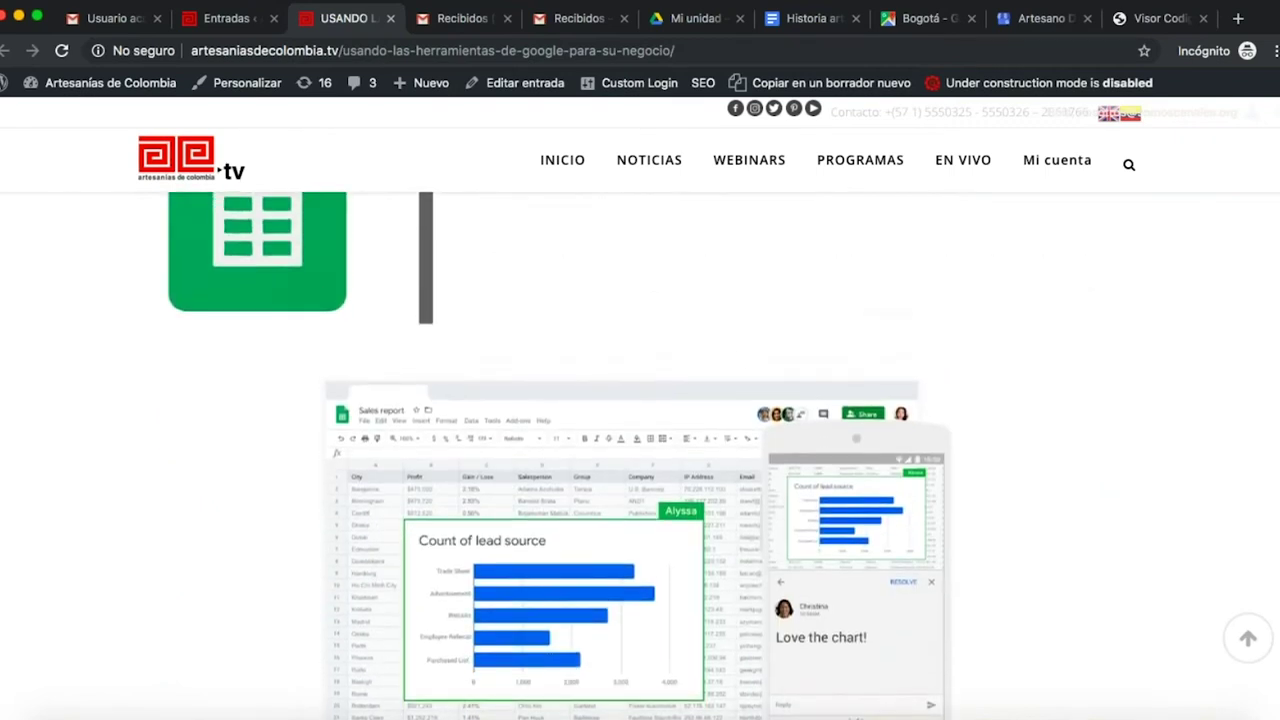
{"action": "left_click", "coordinate": [1052, 17]}
{"action": "left_click", "coordinate": [1168, 22]}
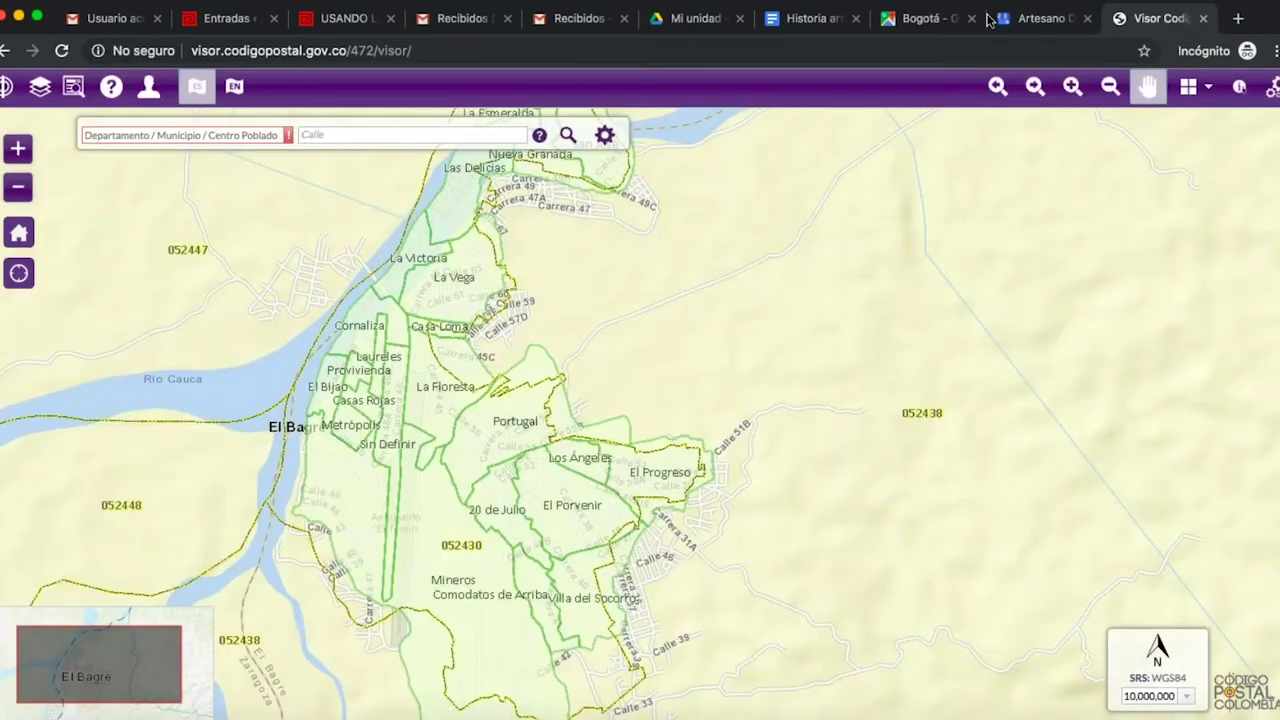
{"action": "left_click", "coordinate": [697, 20]}
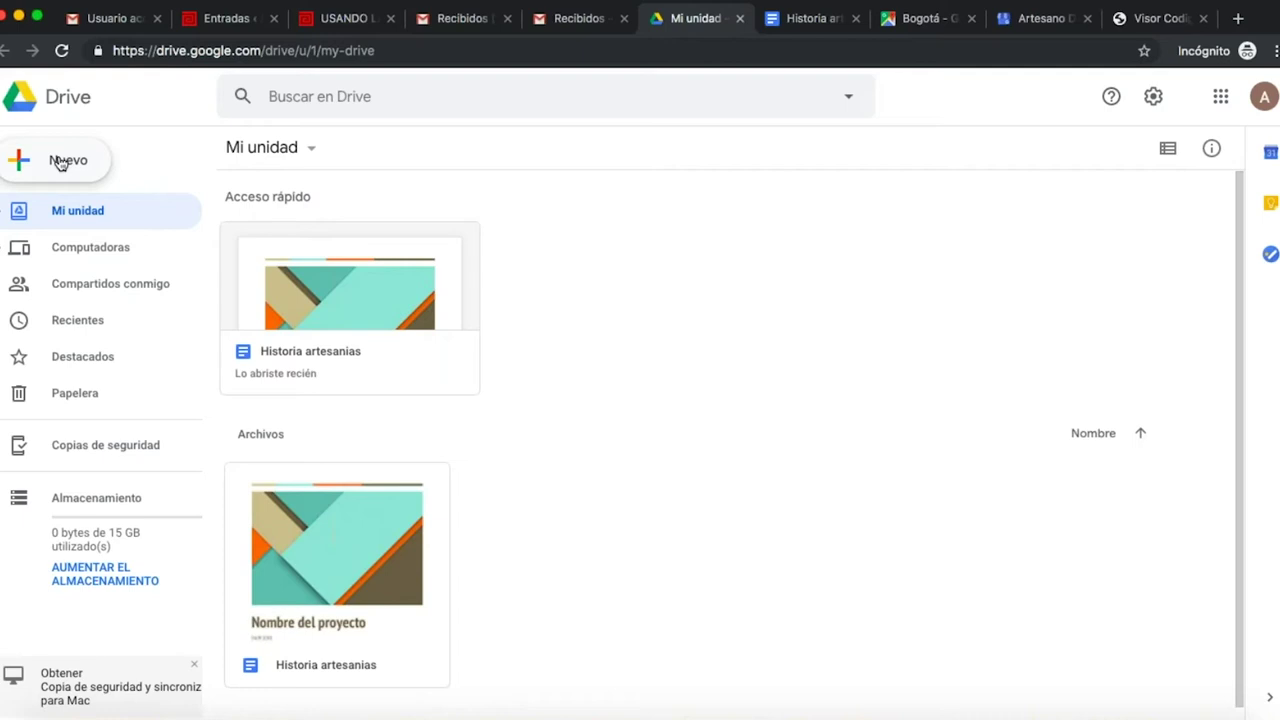
- Create a blank Google Sheets spreadsheet from Drive's Nuevo menu
{"action": "left_click", "coordinate": [62, 163]}
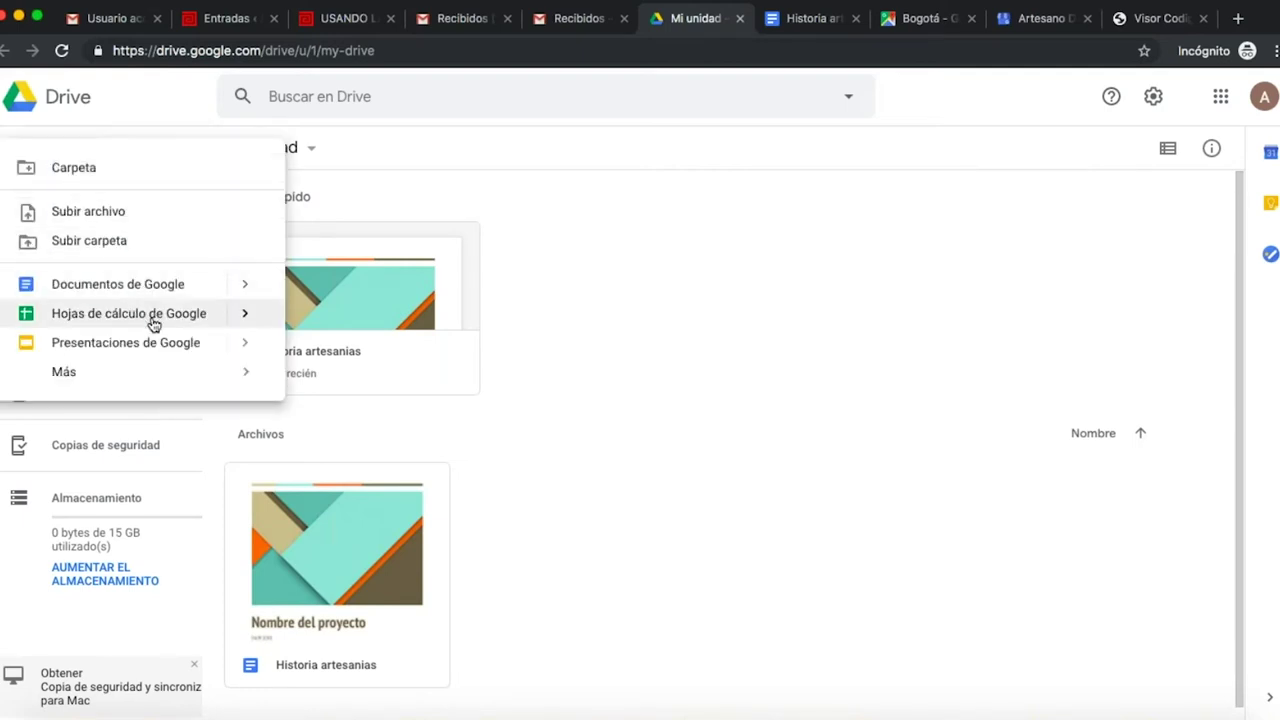
{"action": "left_click", "coordinate": [603, 172]}
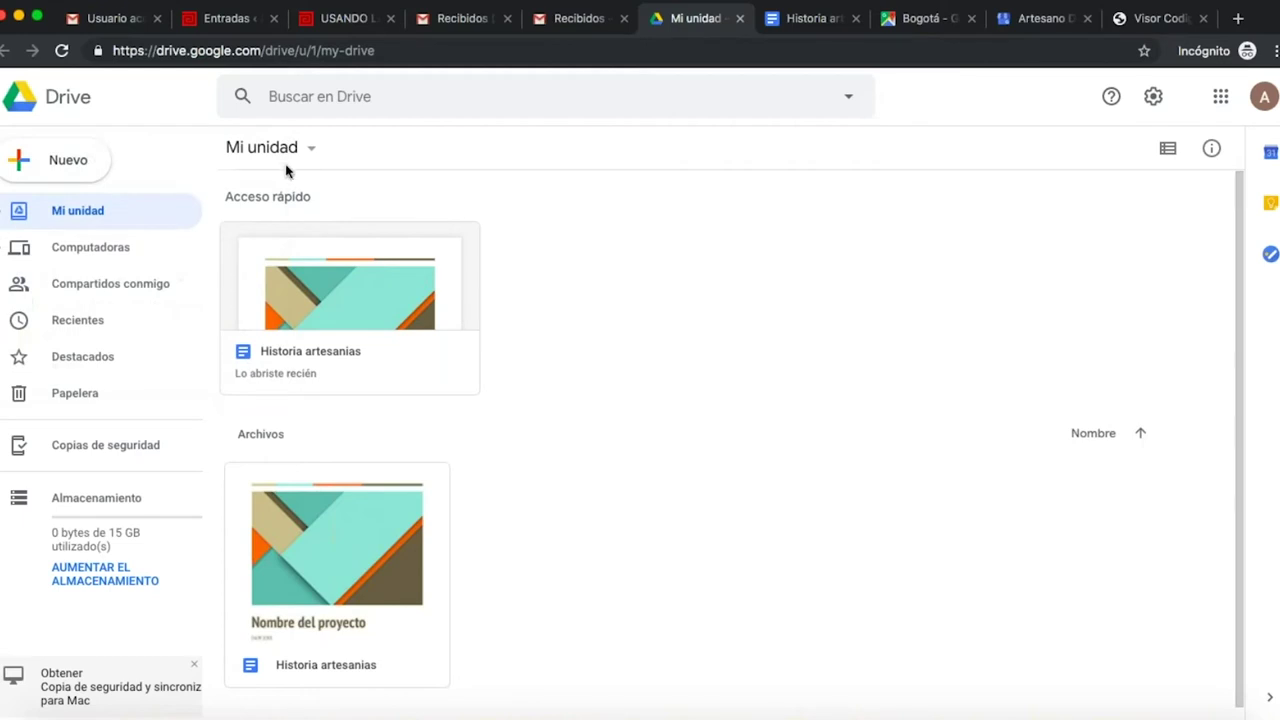
{"action": "left_click", "coordinate": [23, 170]}
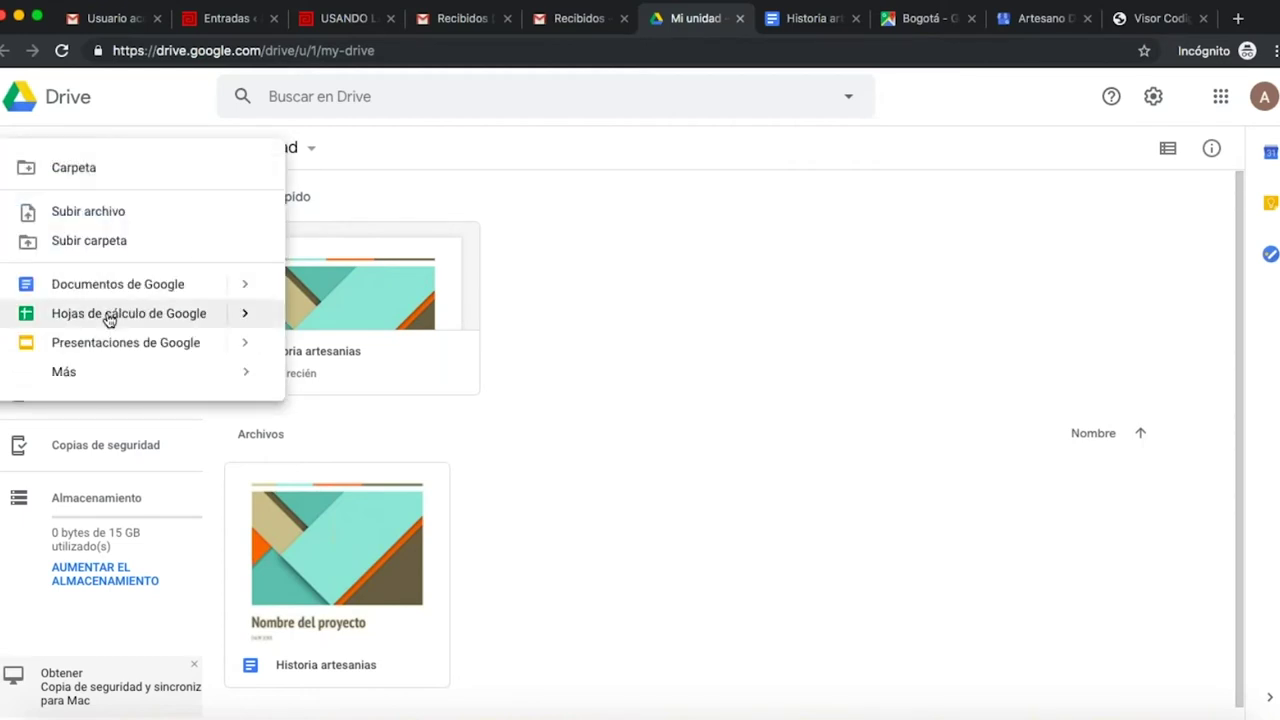
{"action": "left_click", "coordinate": [110, 319]}
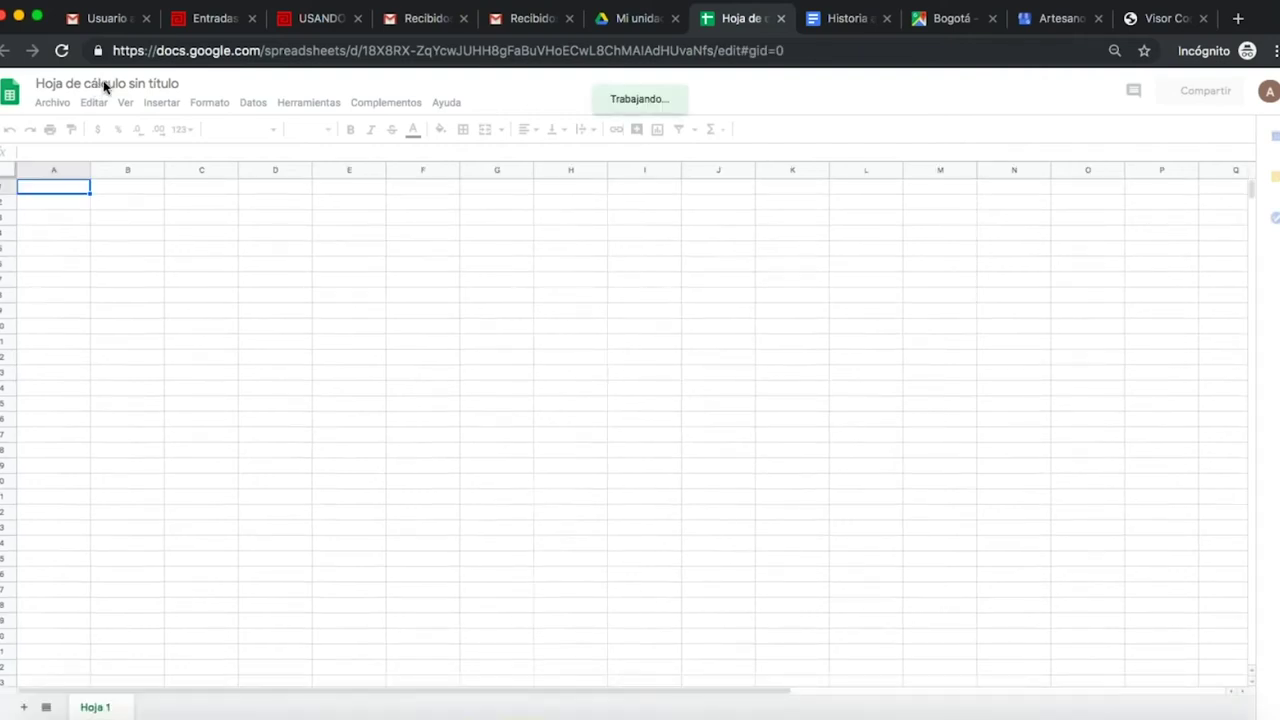
- Name the untitled spreadsheet 'Productos'
{"action": "left_click", "coordinate": [122, 85]}
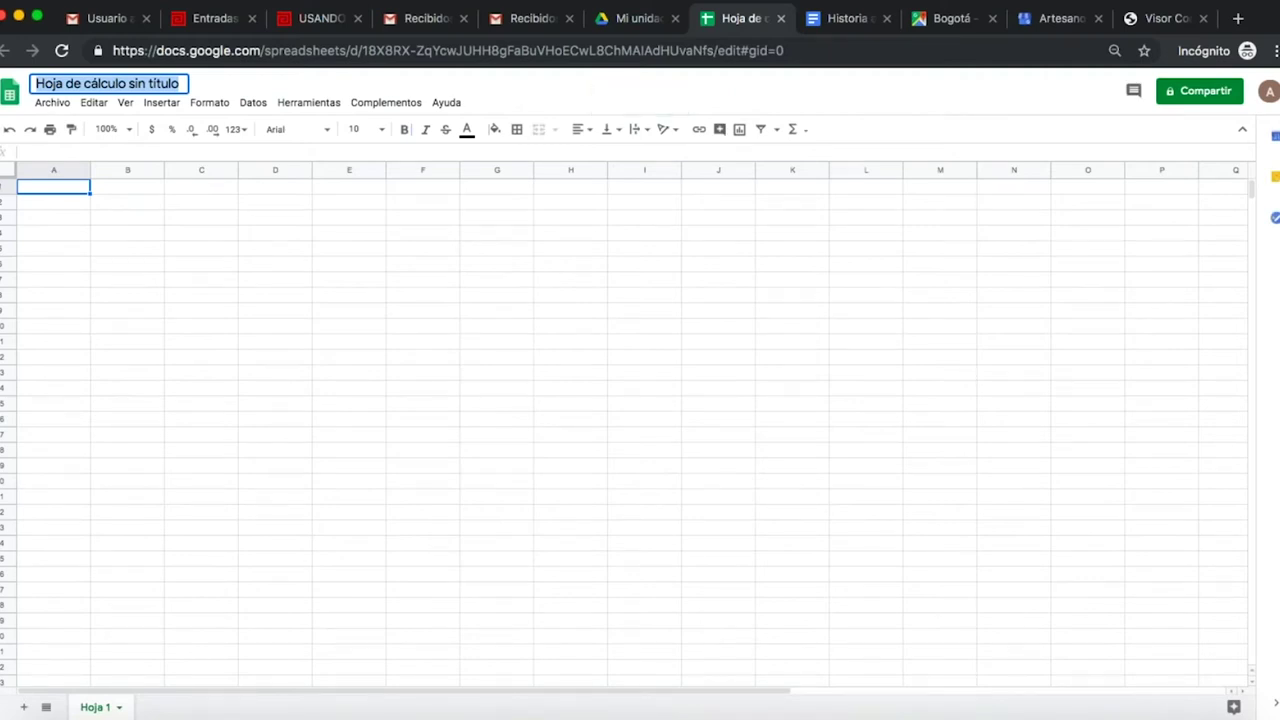
{"action": "type", "text": "Productoss"}
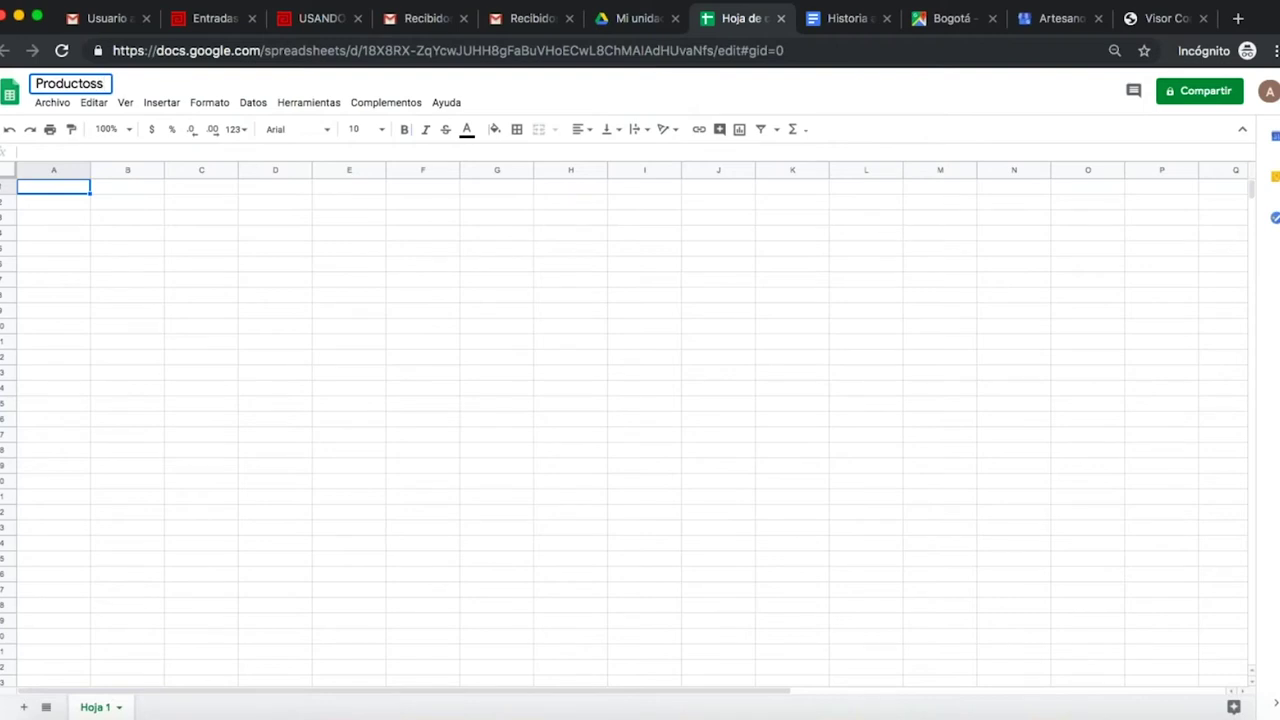
{"action": "key", "text": "BackSpace"}
- Enter headers Nombre, Precio, Cantidad, Especificaciones and traduccion de especificaciones in A1:E1
{"action": "left_click", "coordinate": [62, 190]}
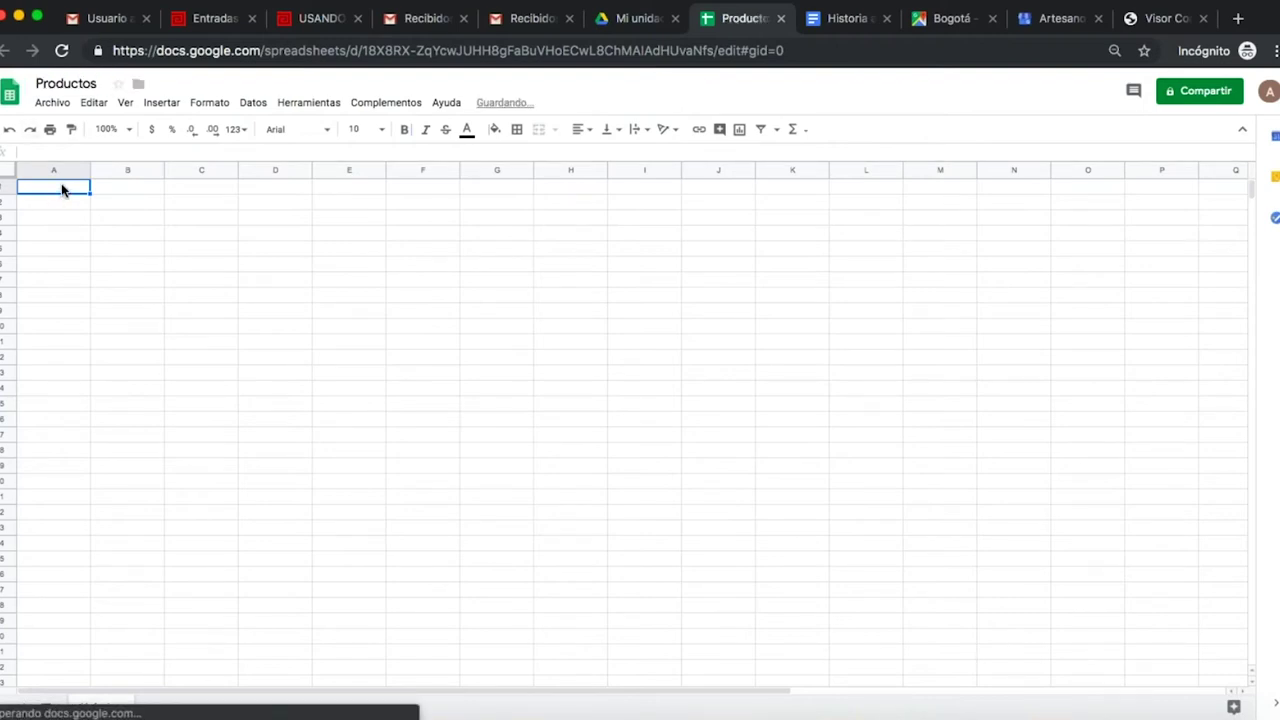
{"action": "type", "text": "Nombre"}
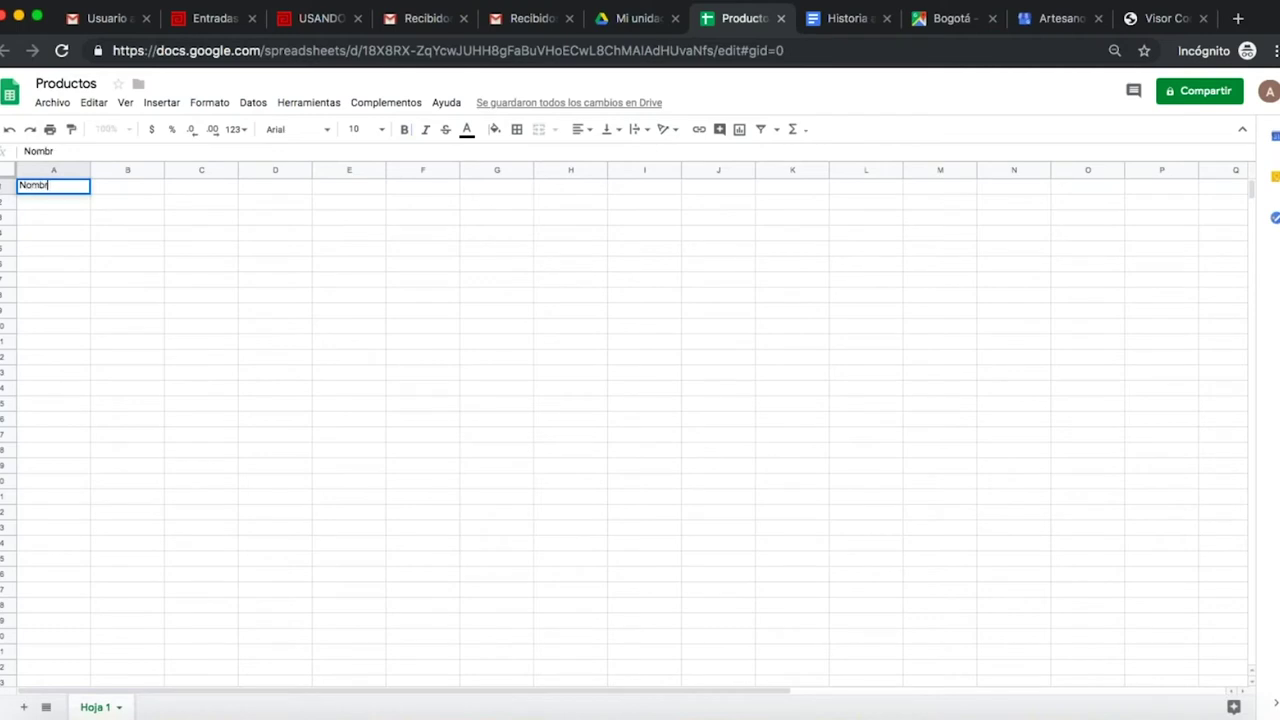
{"action": "left_click", "coordinate": [130, 191]}
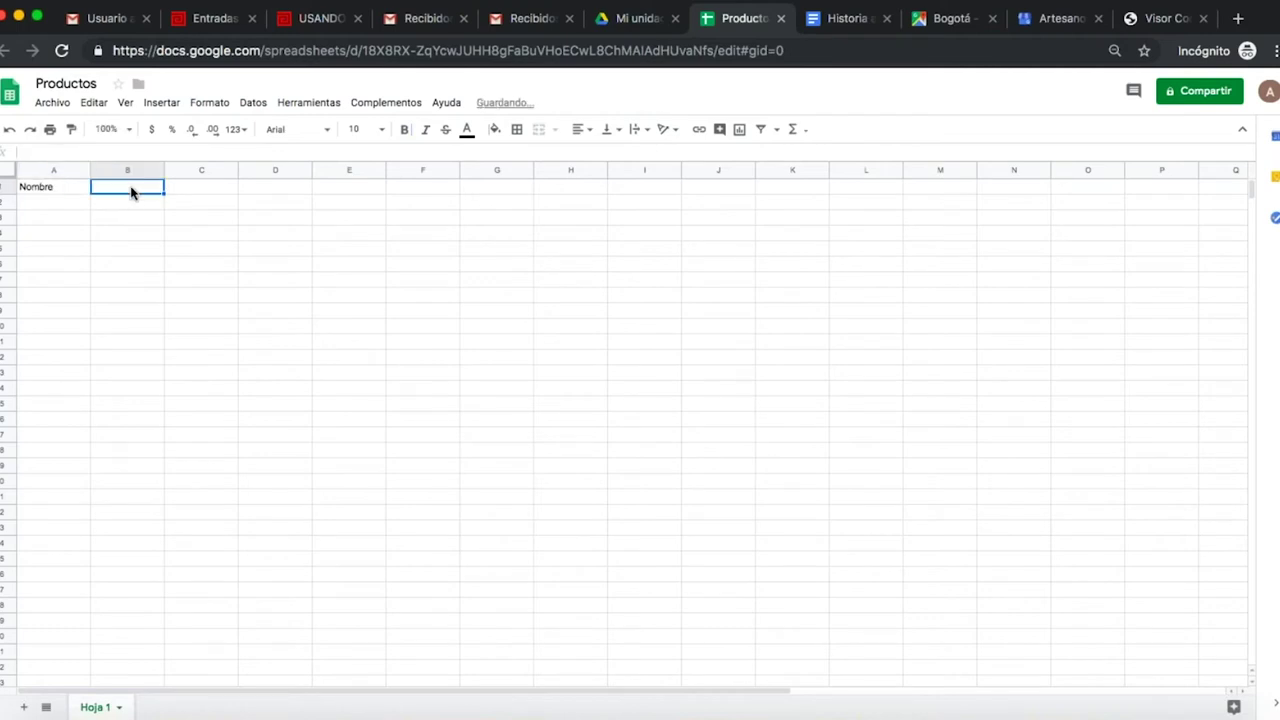
{"action": "type", "text": "Precio"}
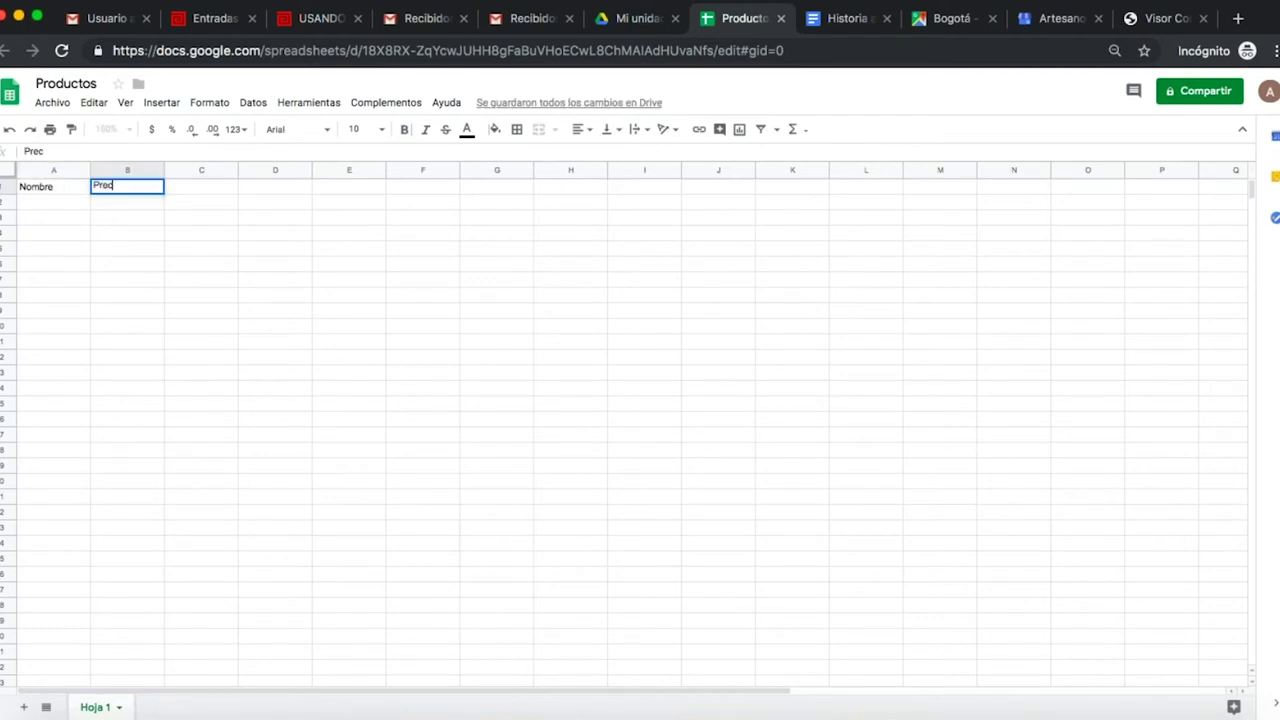
{"action": "left_click", "coordinate": [201, 186]}
{"action": "type", "text": "C"}
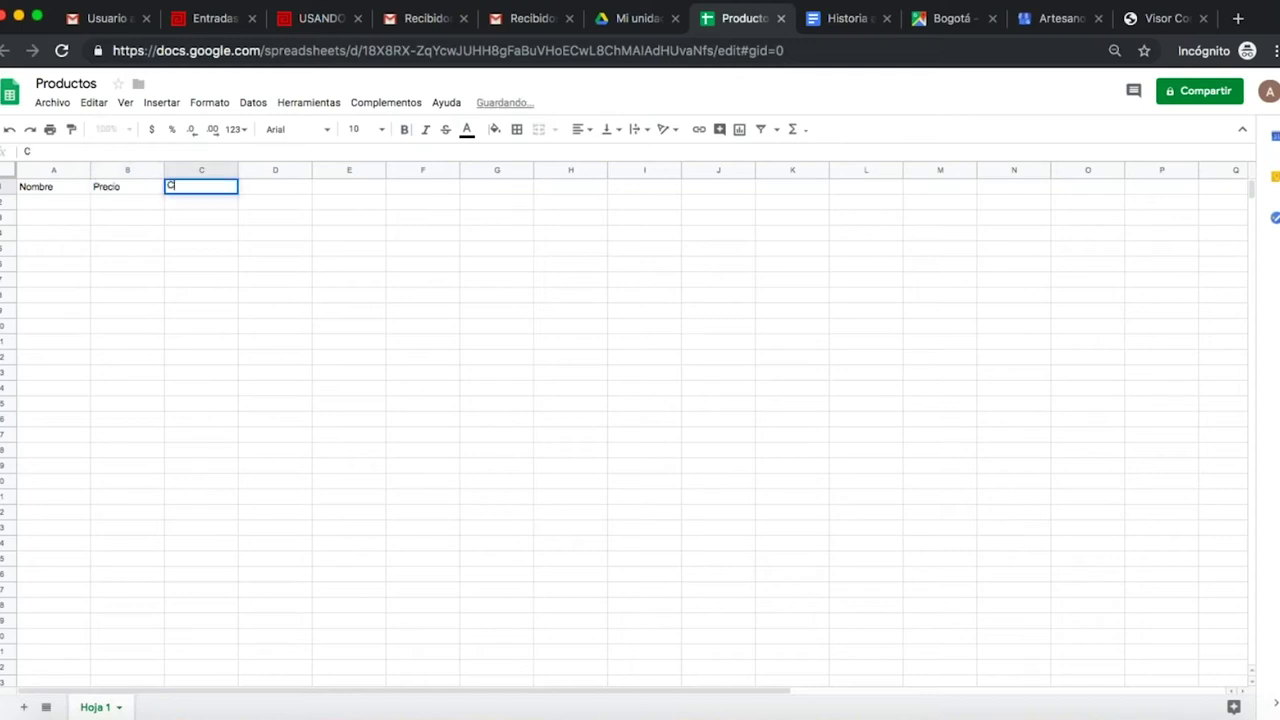
{"action": "type", "text": "antidad"}
{"action": "key", "text": "Tab"}
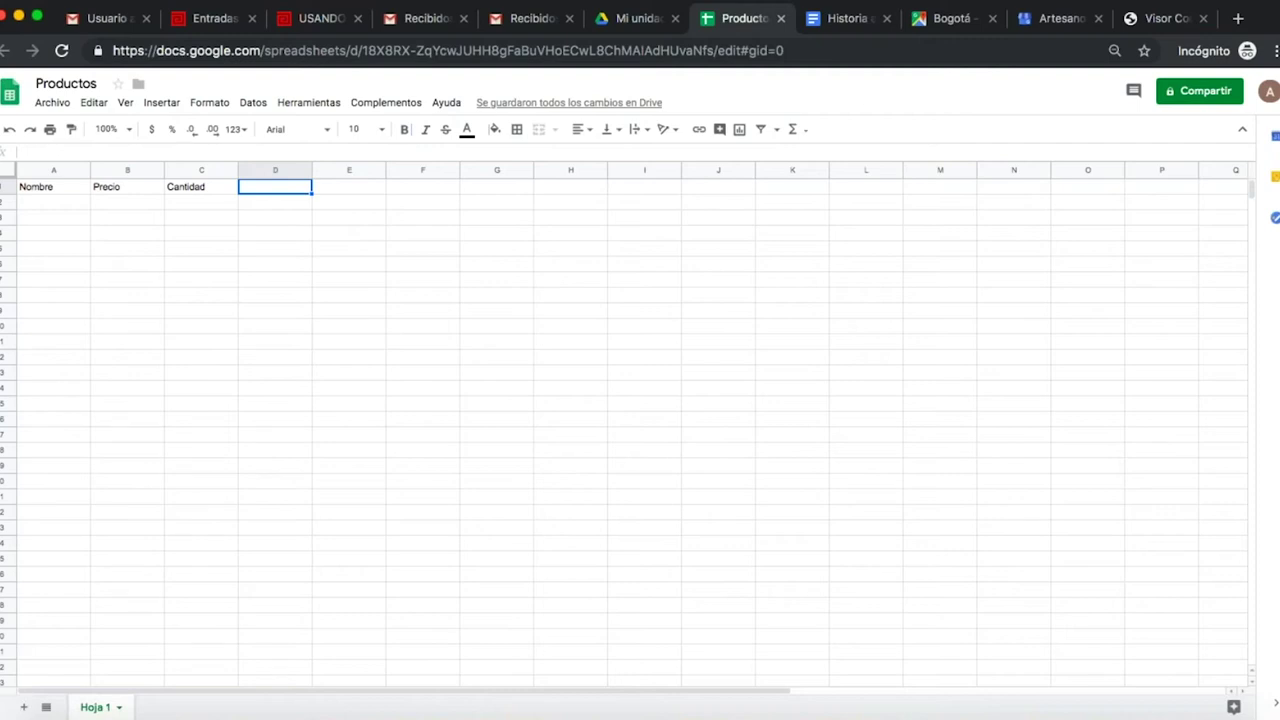
{"action": "type", "text": "Especificaci"}
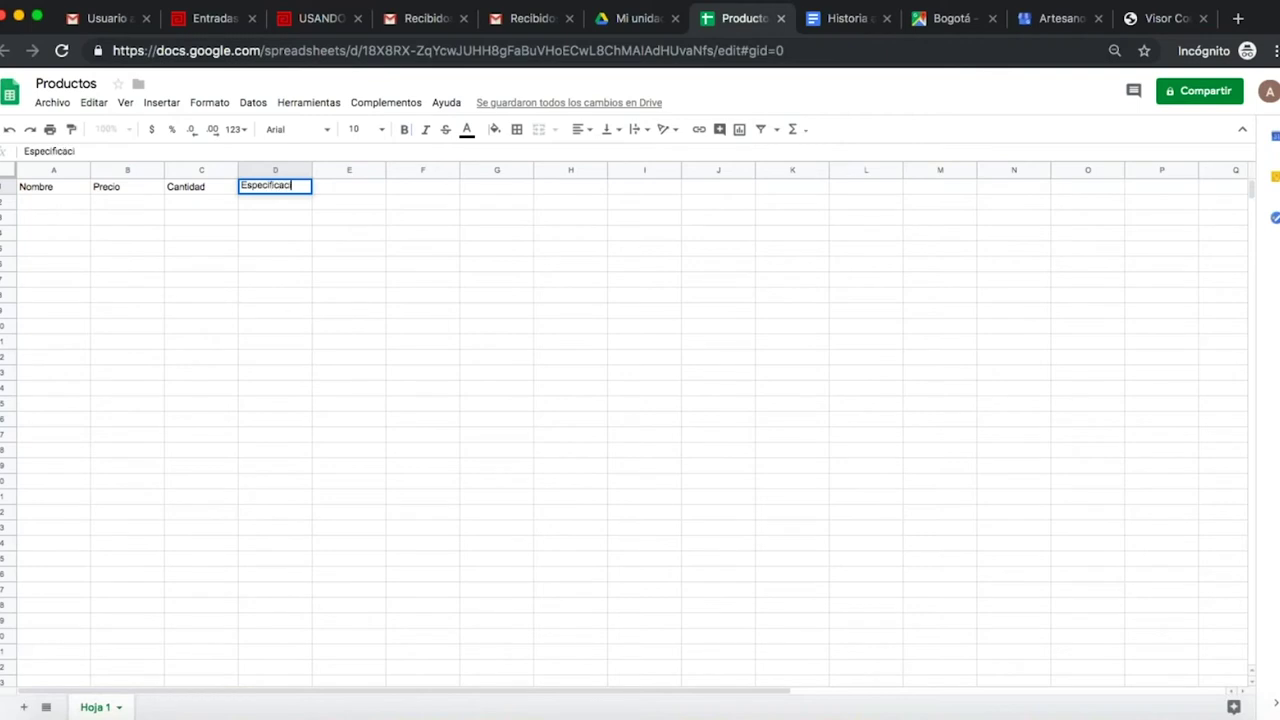
{"action": "type", "text": "ones"}
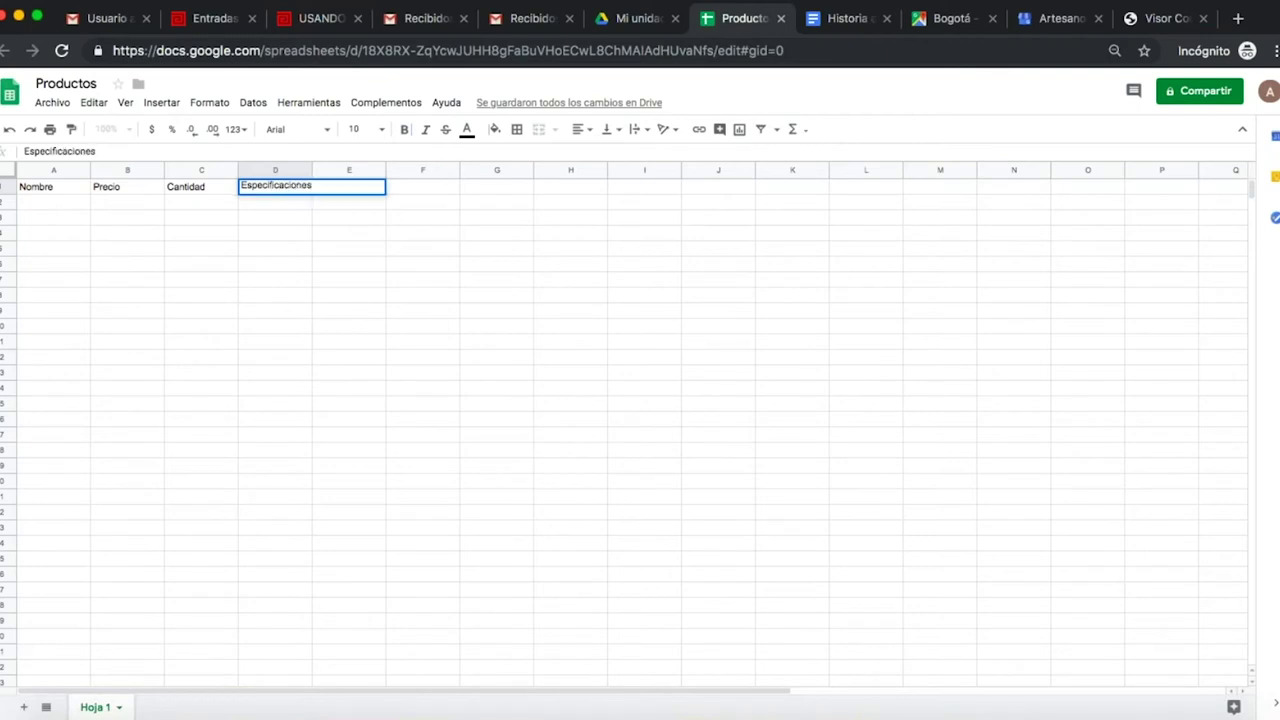
{"action": "key", "text": "Tab"}
{"action": "type", "text": "tr"}
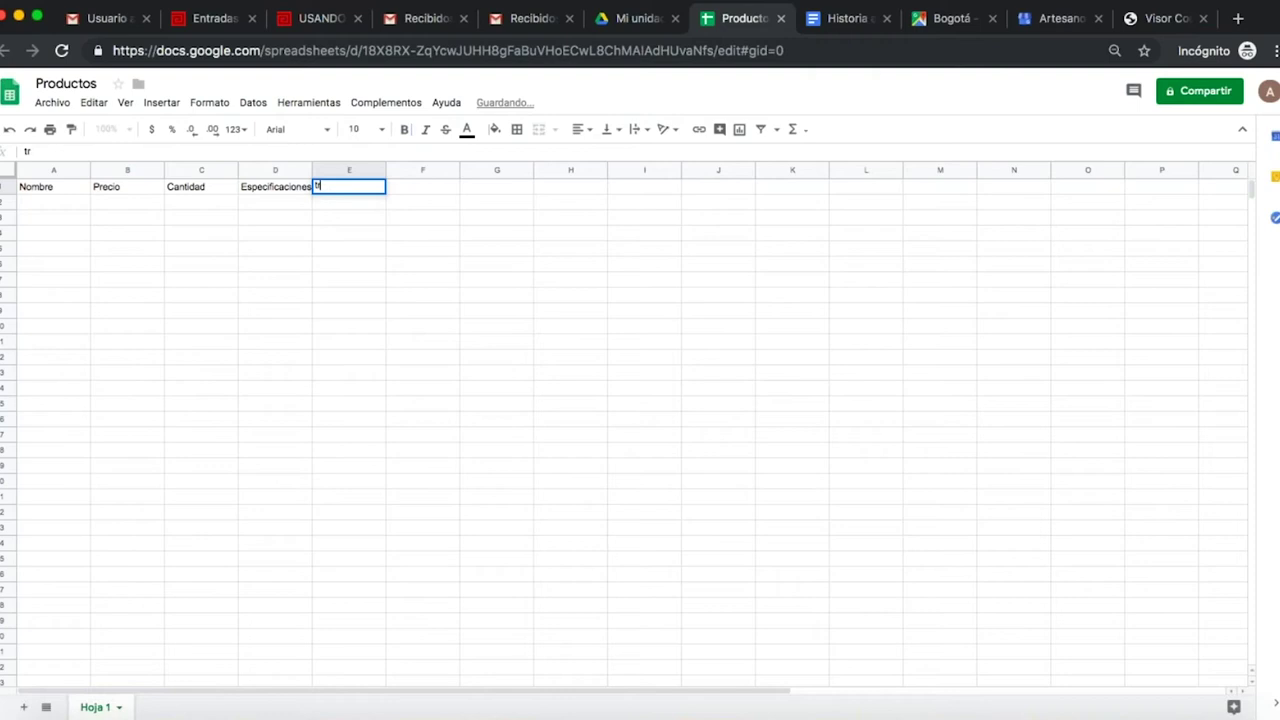
{"action": "type", "text": "aduccion d"}
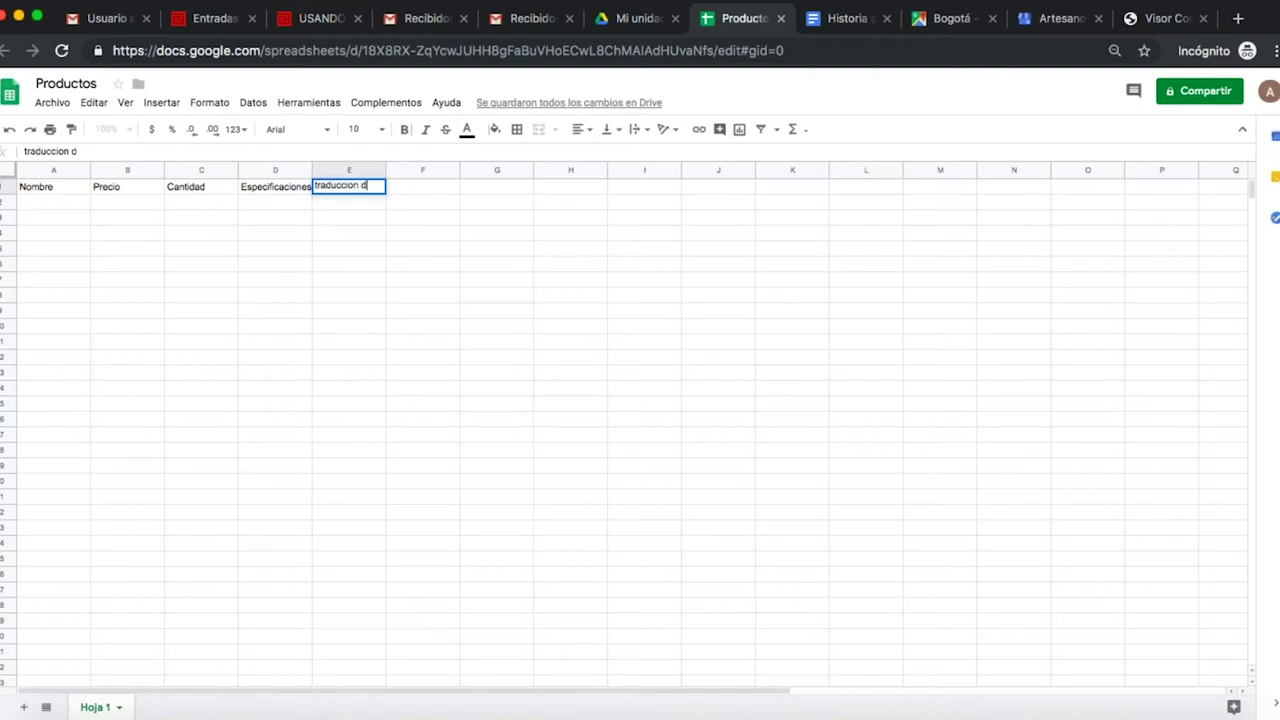
{"action": "type", "text": "e especi"}
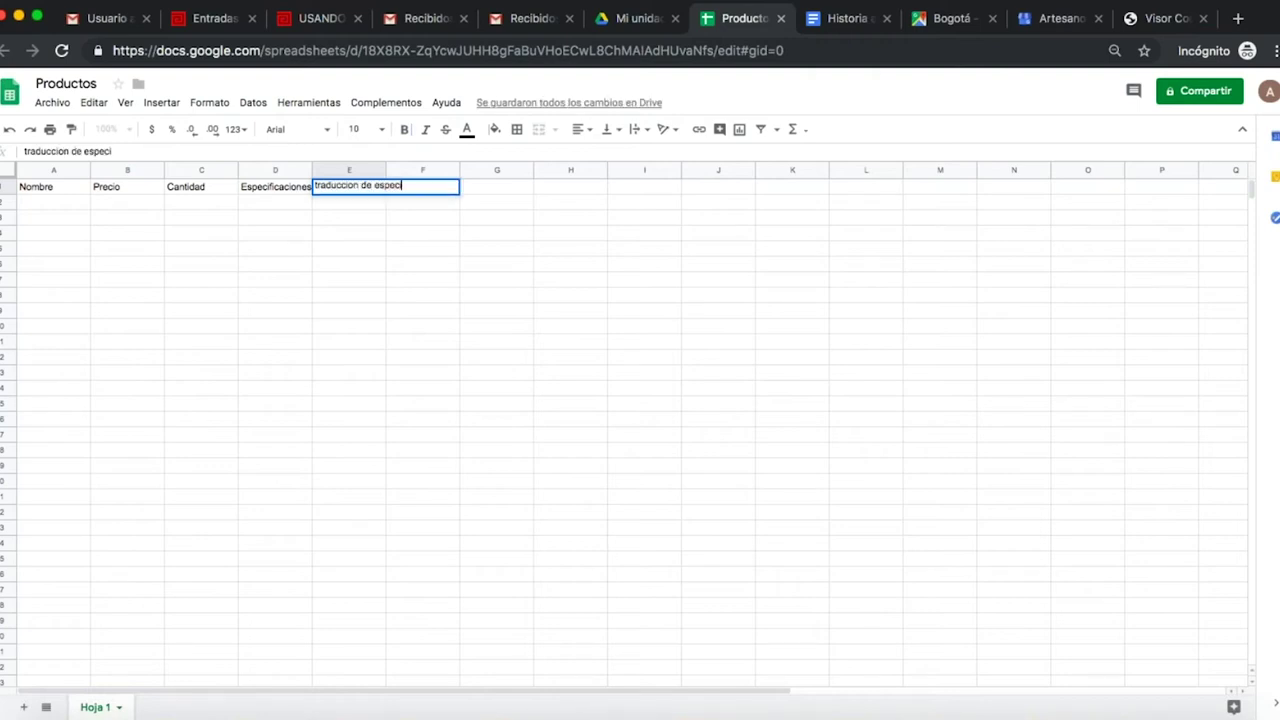
{"action": "type", "text": "ficaciones"}
{"action": "key", "text": "Return"}
- Widen columns D and E to fit their Especificaciones headers
{"action": "left_click", "coordinate": [275, 202]}
{"action": "key", "text": "Up"}
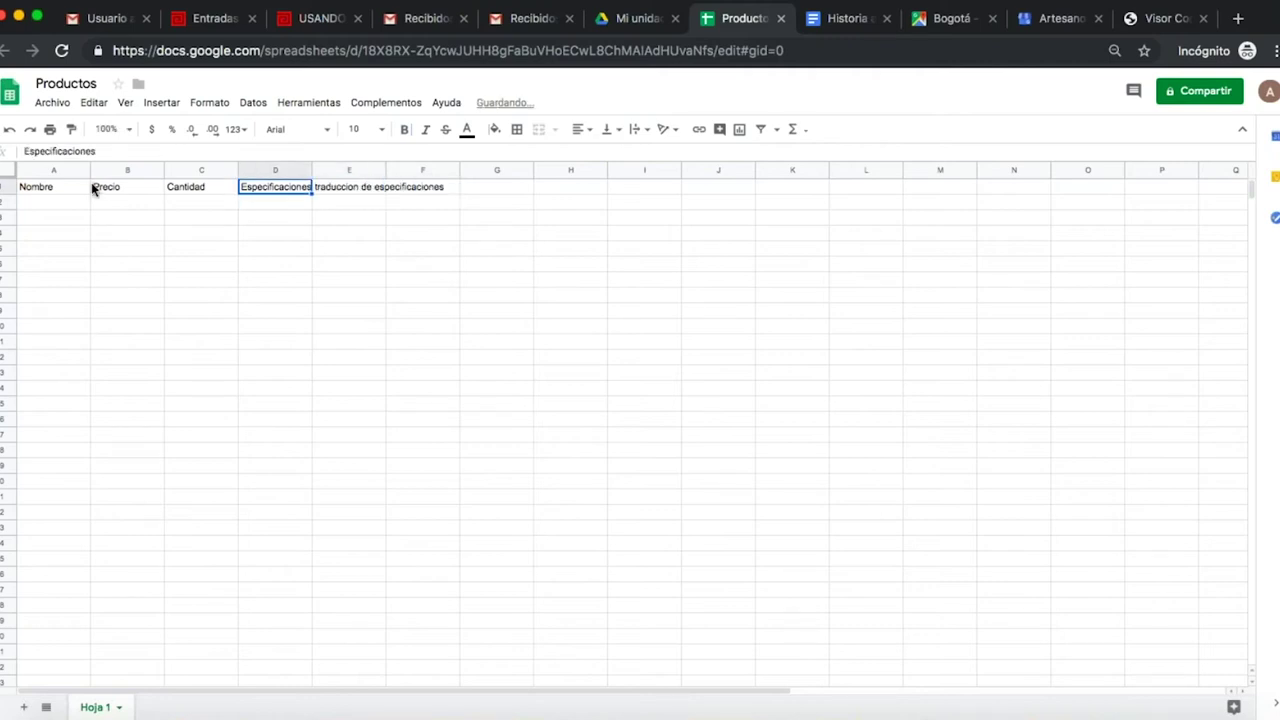
{"action": "left_click_drag", "start_coordinate": [312, 170], "coordinate": [335, 170]}
{"action": "left_click", "coordinate": [408, 170]}
{"action": "left_click_drag", "start_coordinate": [412, 172], "coordinate": [483, 172]}
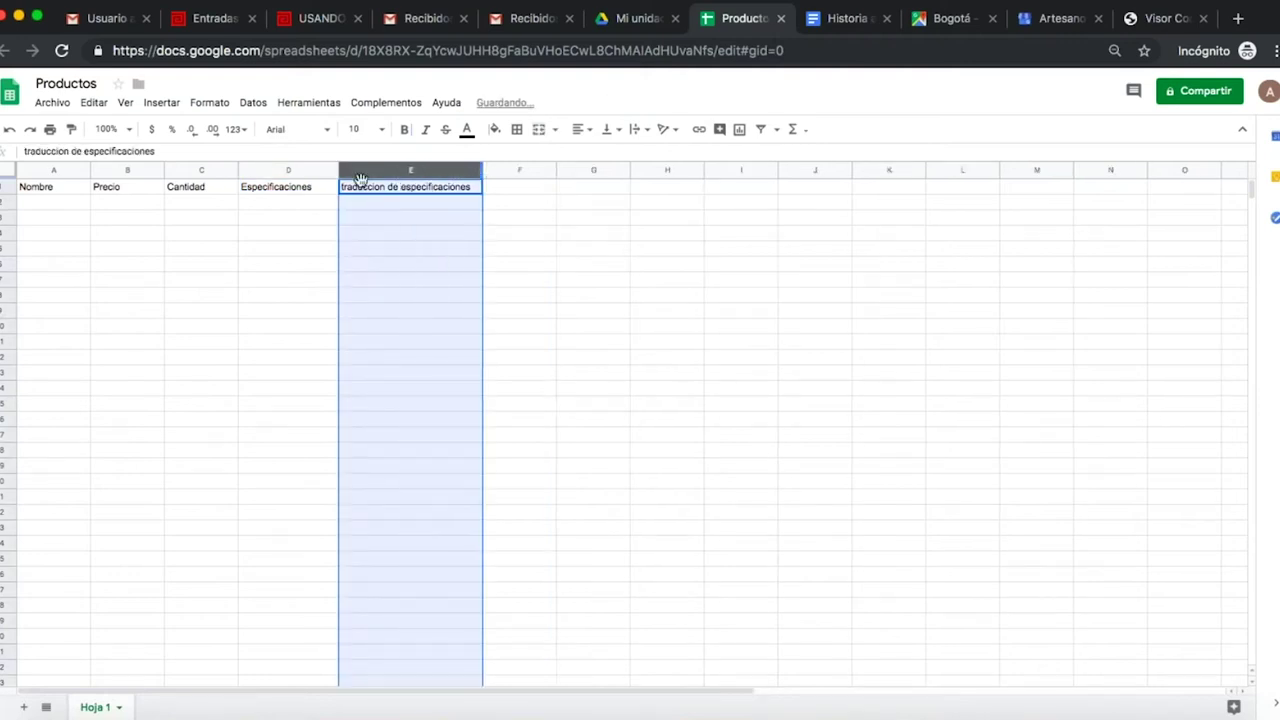
{"action": "left_click", "coordinate": [69, 204]}
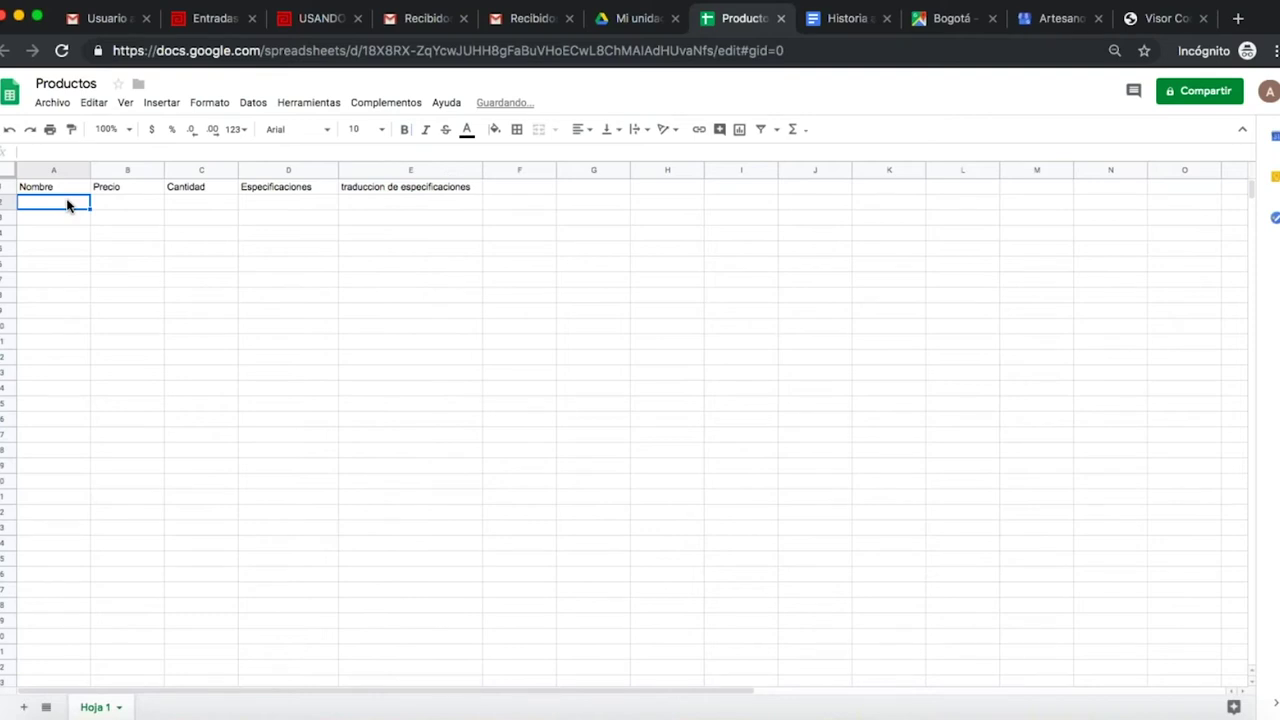
- Enter product names 'Mochula Muisca' and 'Mochila muisca Café' in A2:A3
{"action": "key", "text": "Return"}
{"action": "type", "text": "Mochula Muisca"}
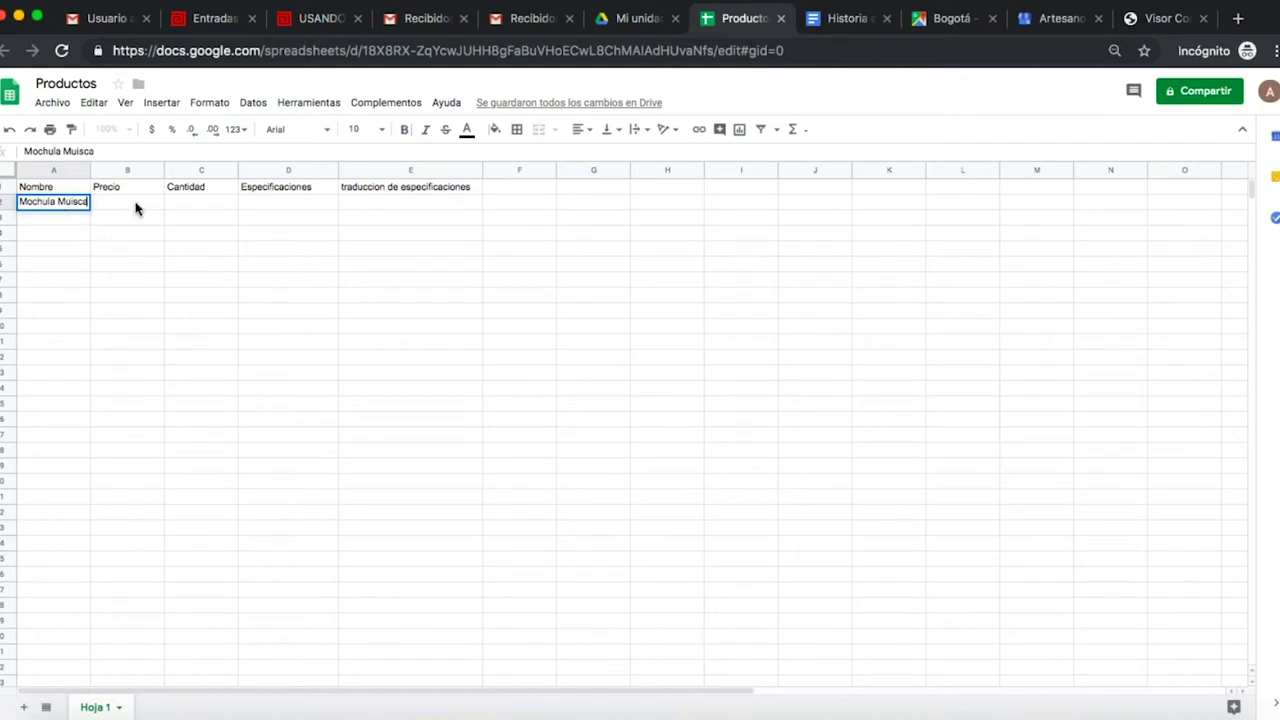
{"action": "key", "text": "Tab"}
{"action": "left_click", "coordinate": [57, 218]}
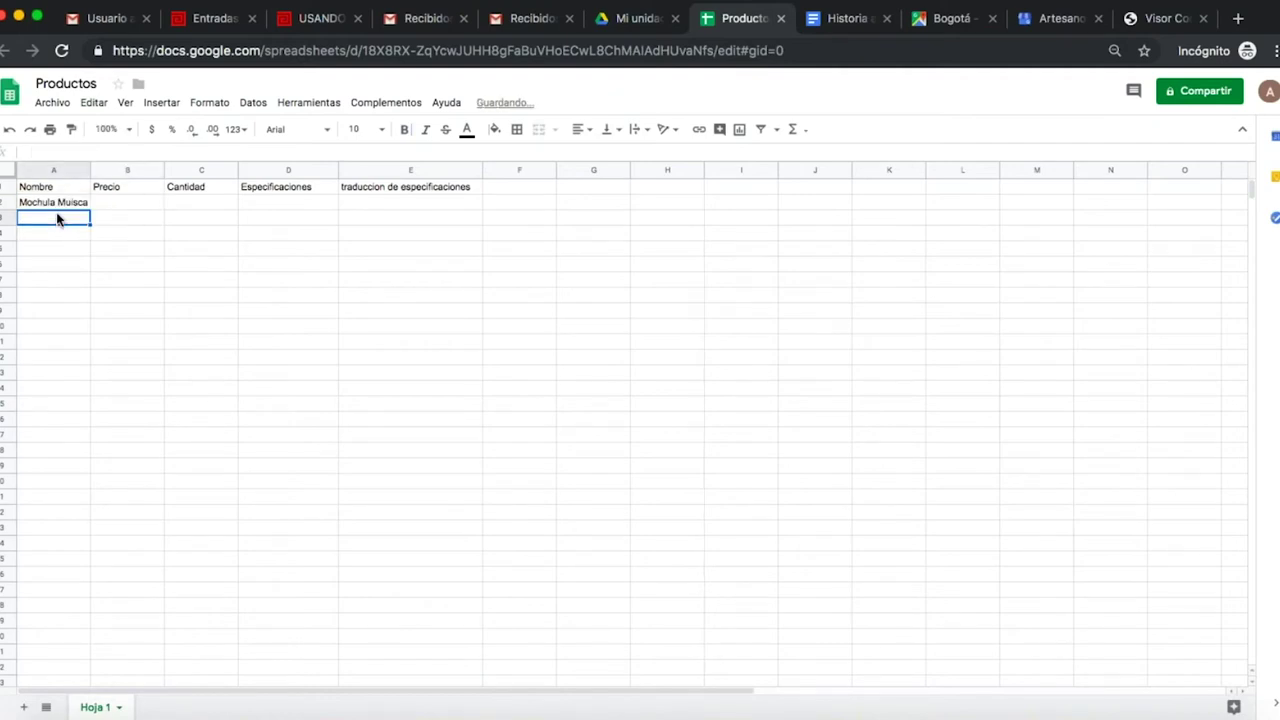
{"action": "type", "text": "Mochila "}
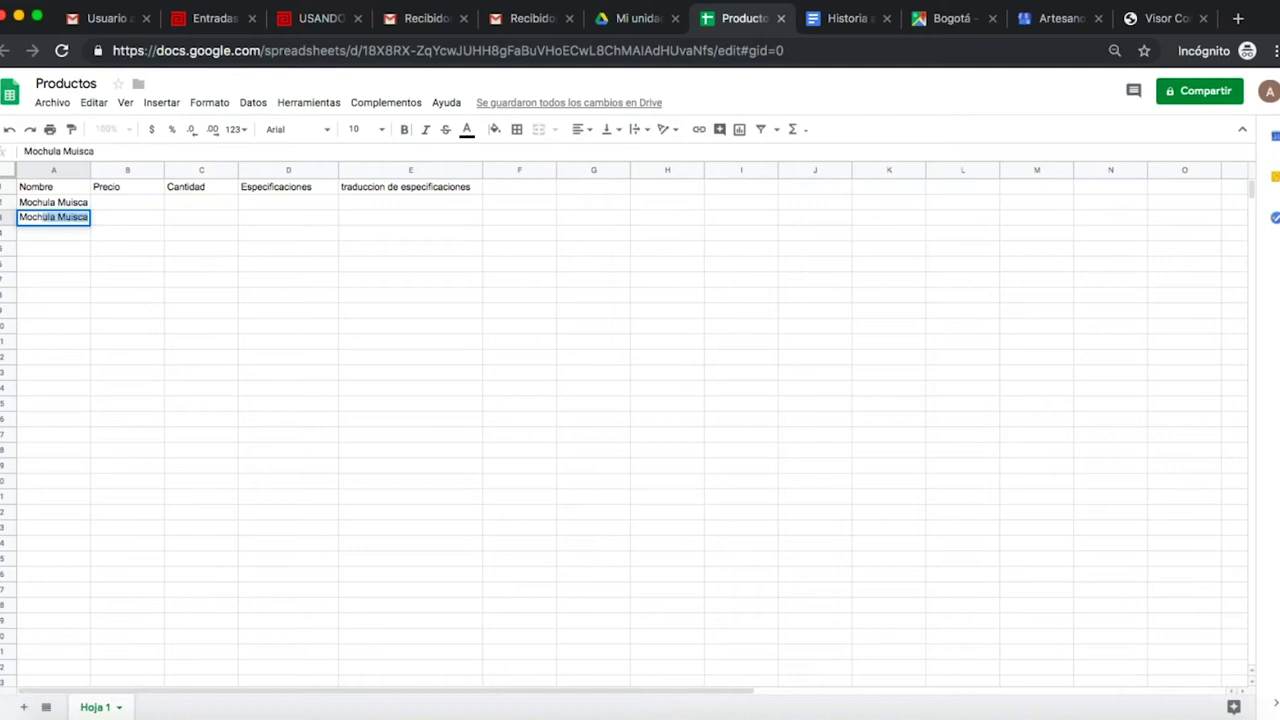
{"action": "type", "text": "muisca Café"}
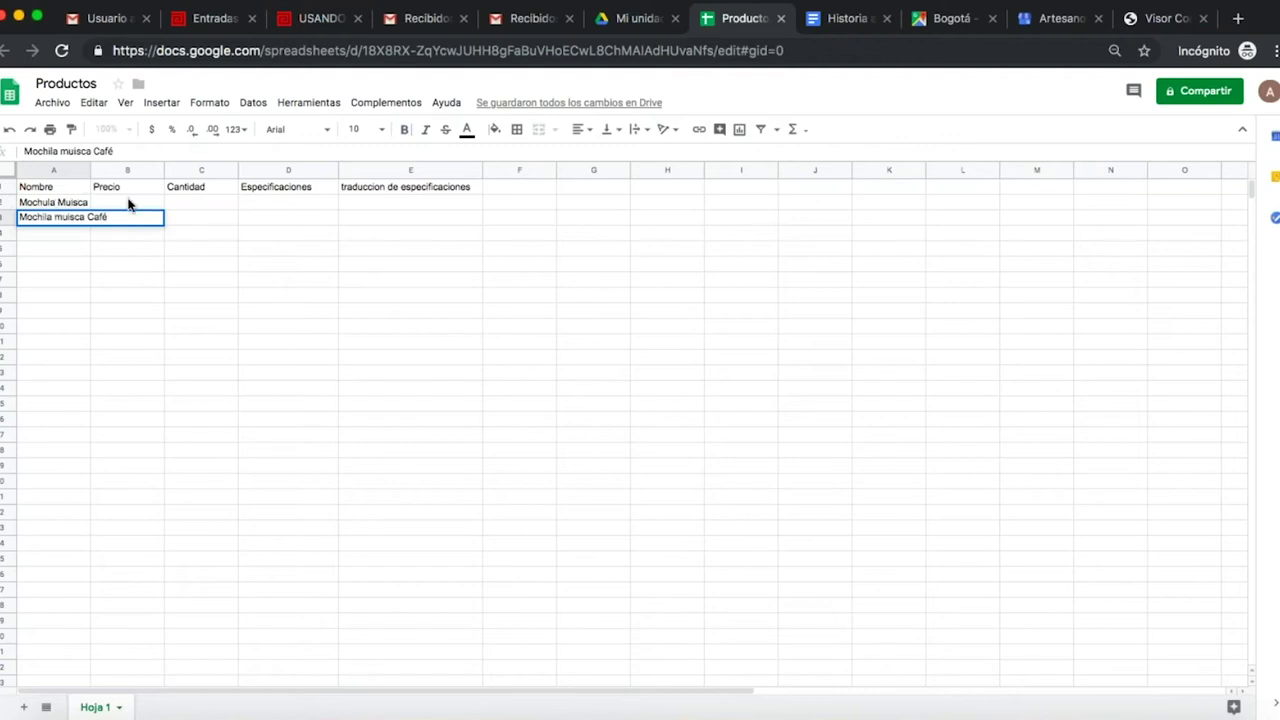
- Enter prices 230000 and 240000 in B2:B3 and quantity 1 in C2:C3
{"action": "left_click", "coordinate": [129, 203]}
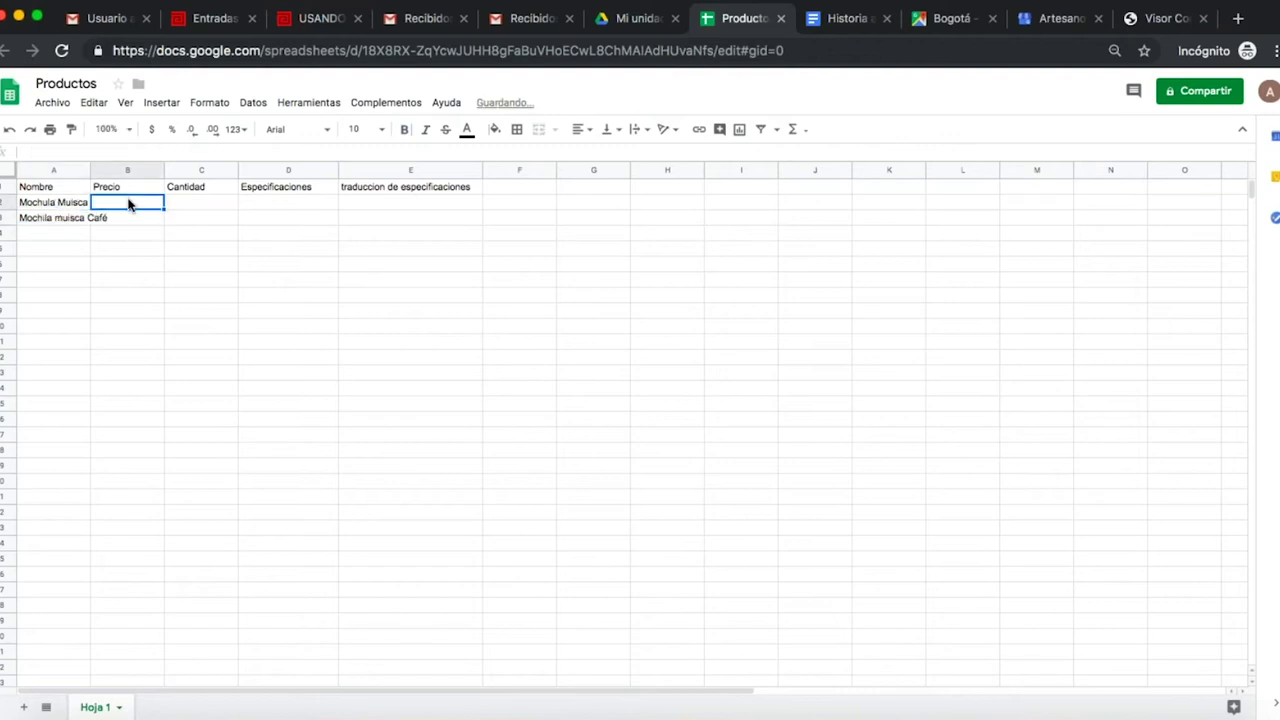
{"action": "type", "text": "230"}
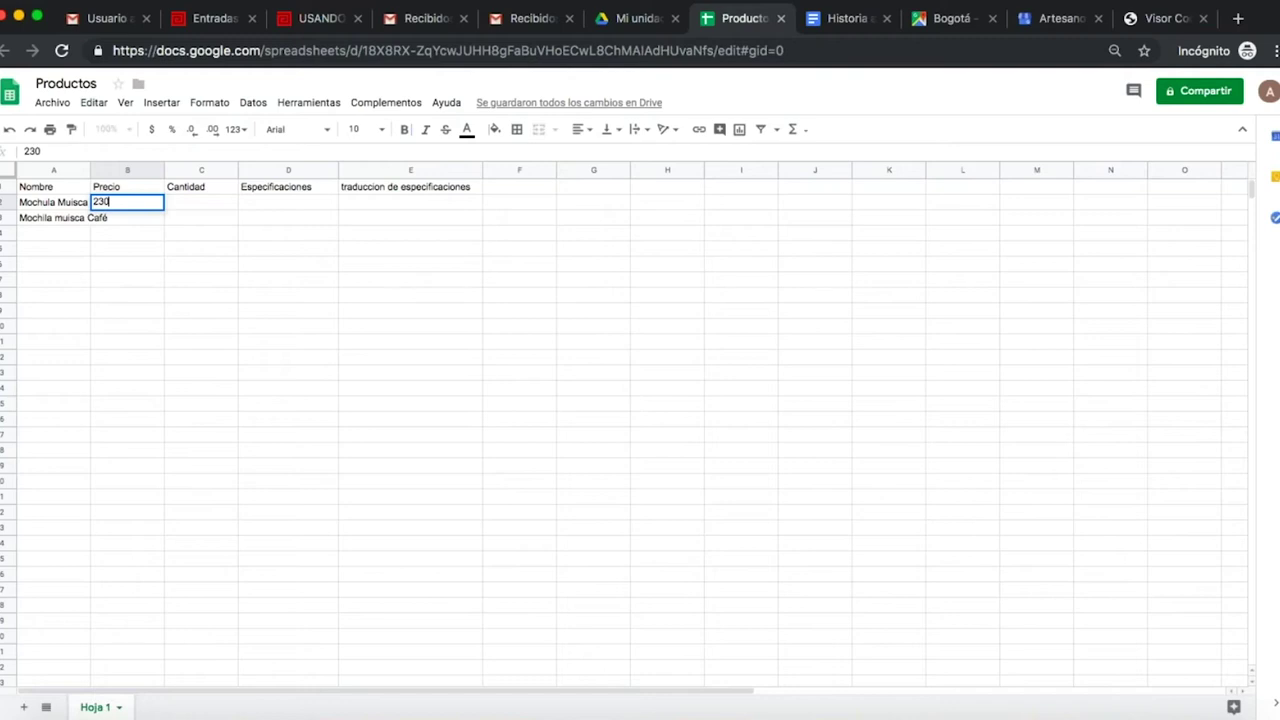
{"action": "type", "text": "000"}
{"action": "key", "text": "Return"}
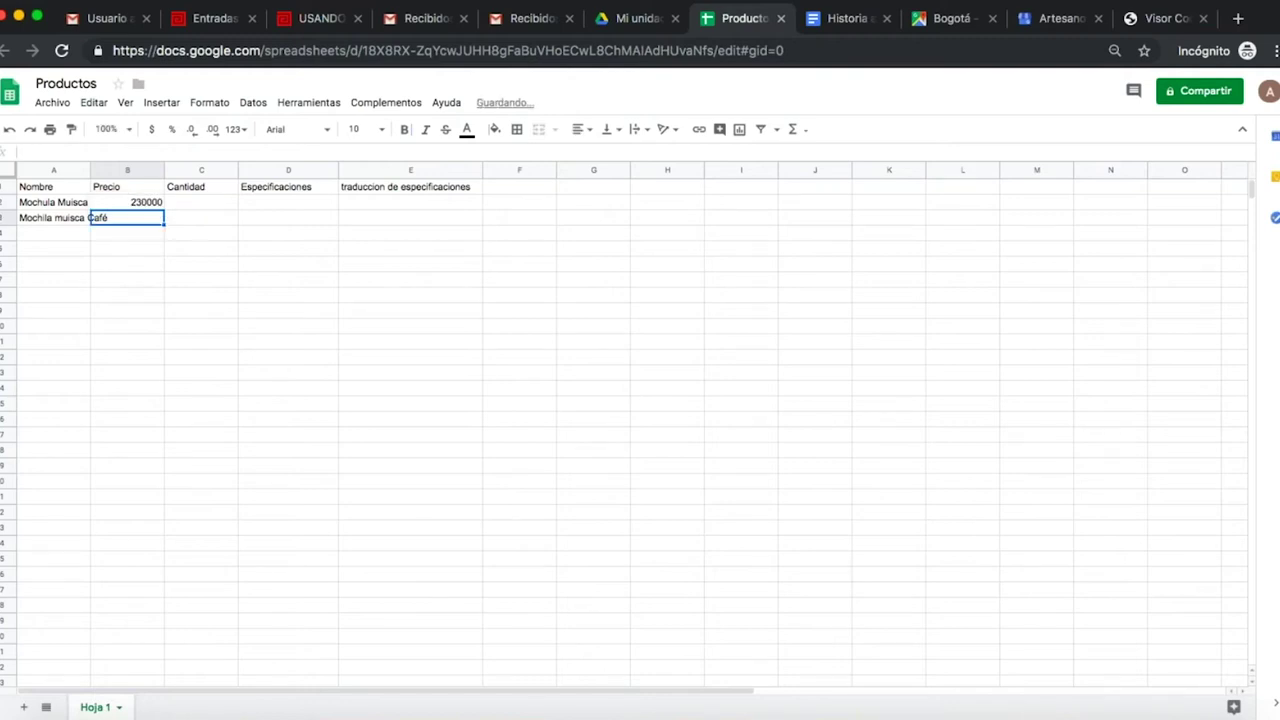
{"action": "type", "text": "240000"}
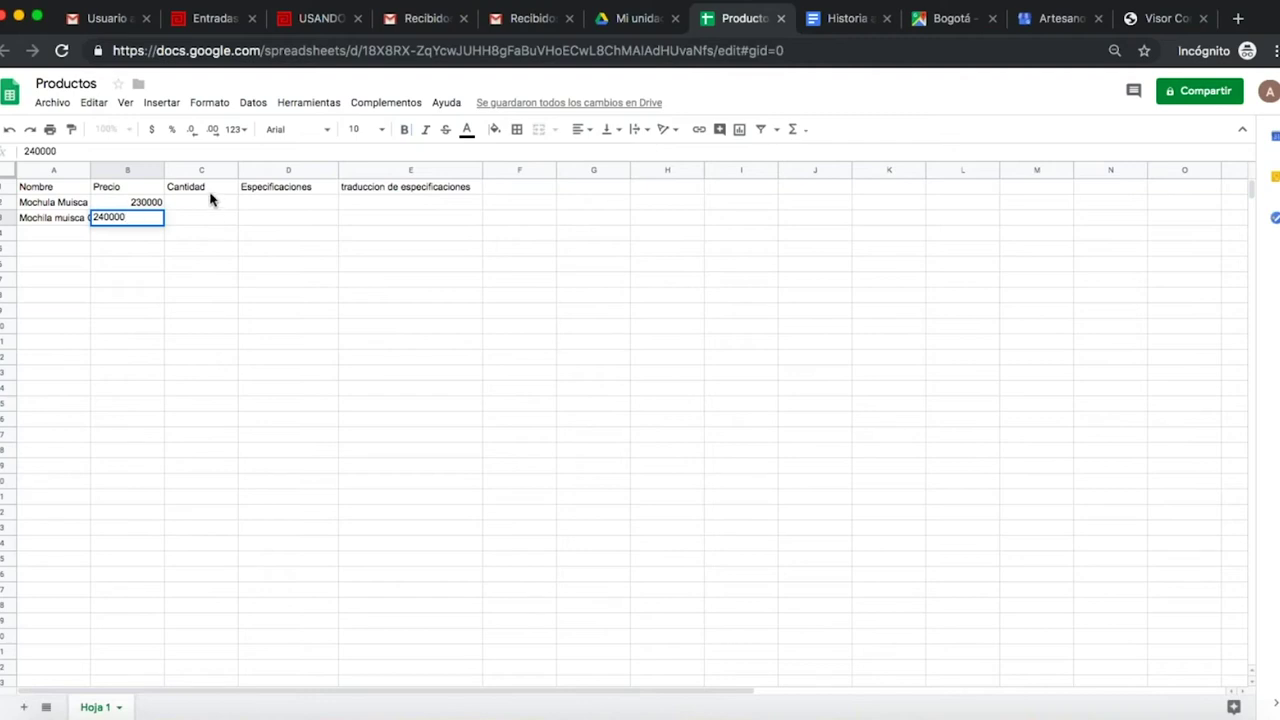
{"action": "left_click", "coordinate": [210, 193]}
{"action": "left_click", "coordinate": [215, 207]}
{"action": "type", "text": "1"}
{"action": "key", "text": "Return"}
{"action": "type", "text": "1"}
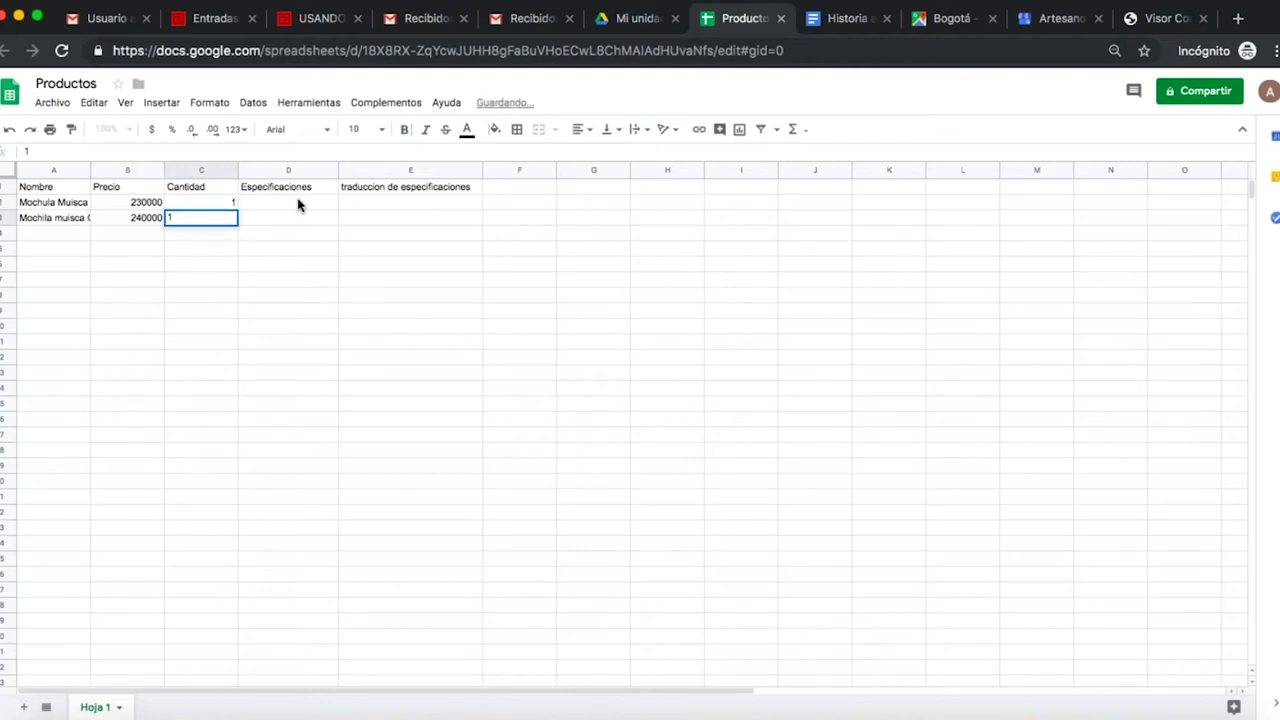
- Enter the specifications 'Mochila muisca de dimenciones 30 x 40 cm' and '…20 x 30 cm' in D2:D3
{"action": "left_click", "coordinate": [298, 204]}
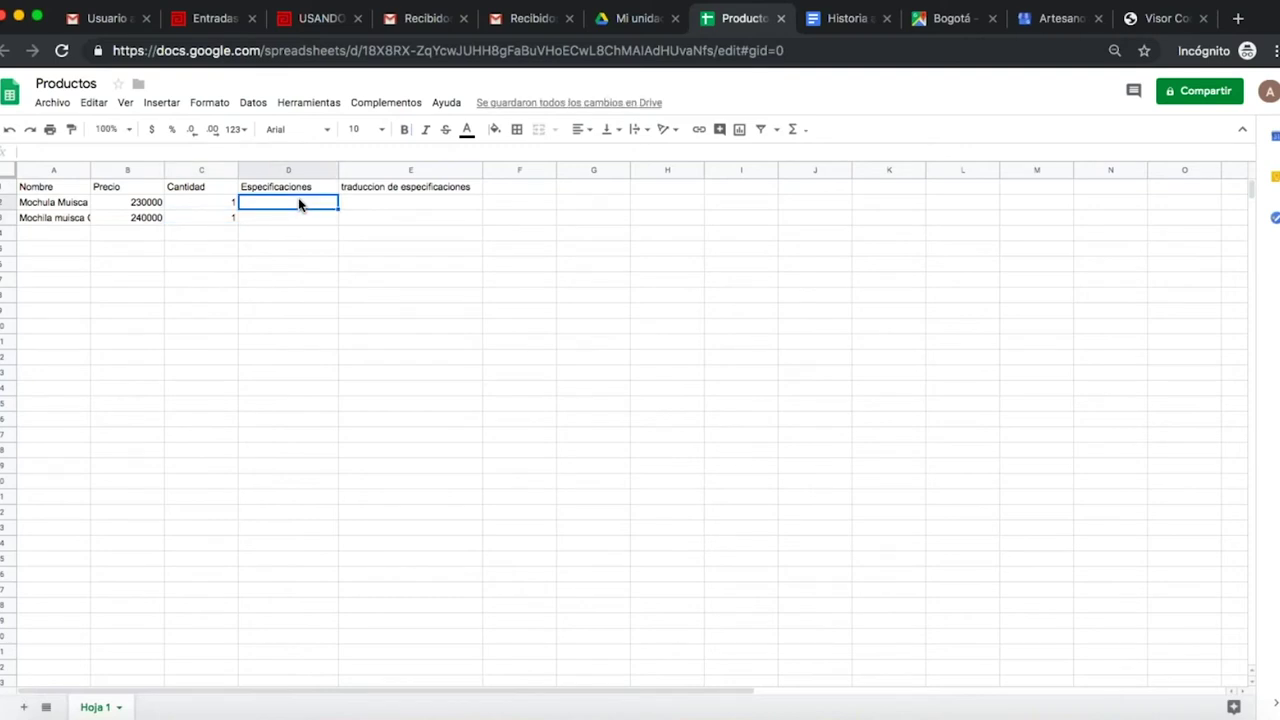
{"action": "type", "text": "Moch"}
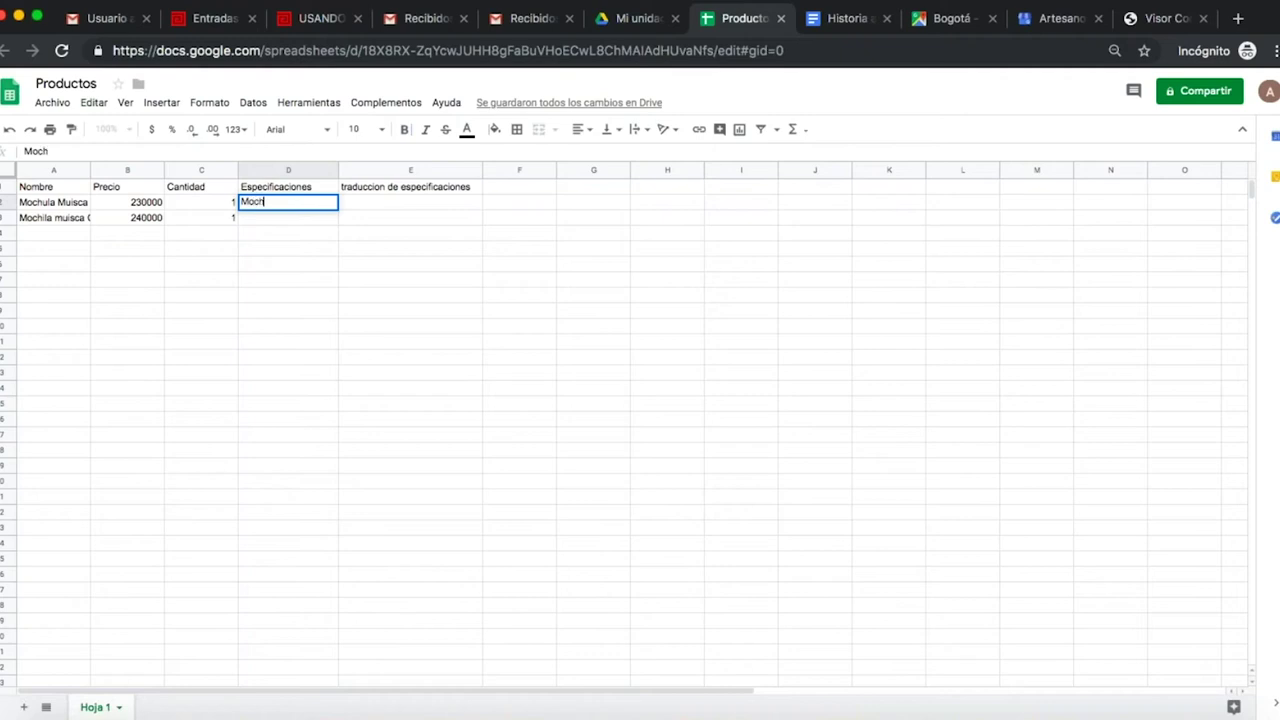
{"action": "type", "text": "ila muisca de "}
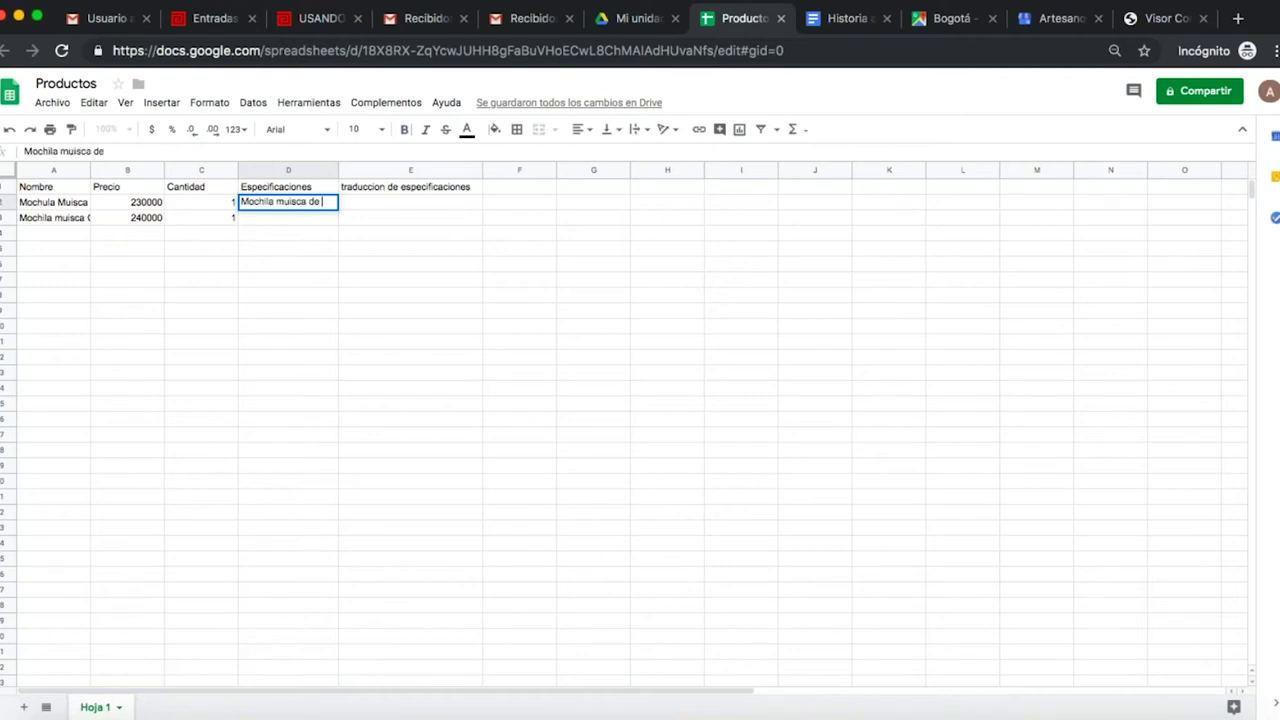
{"action": "type", "text": "dimenciones "}
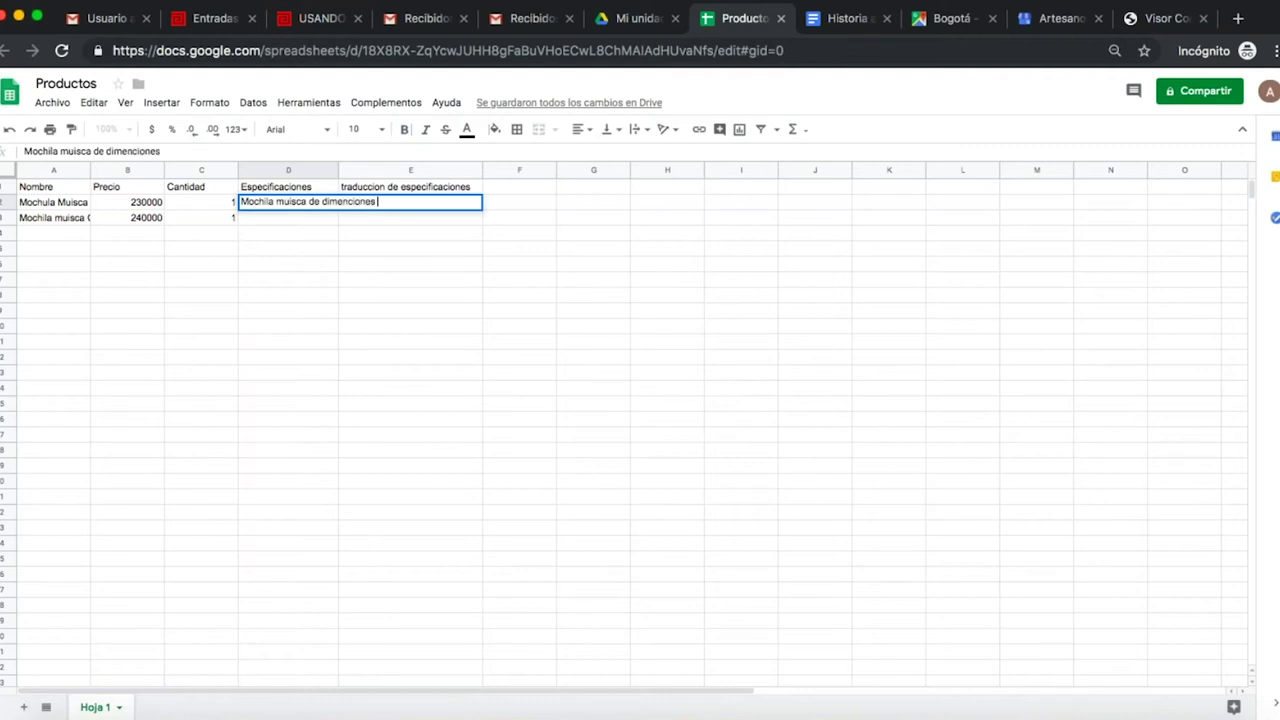
{"action": "type", "text": "30 x 40 cm"}
{"action": "left_click", "coordinate": [296, 216]}
{"action": "type", "text": "mochila mui"}
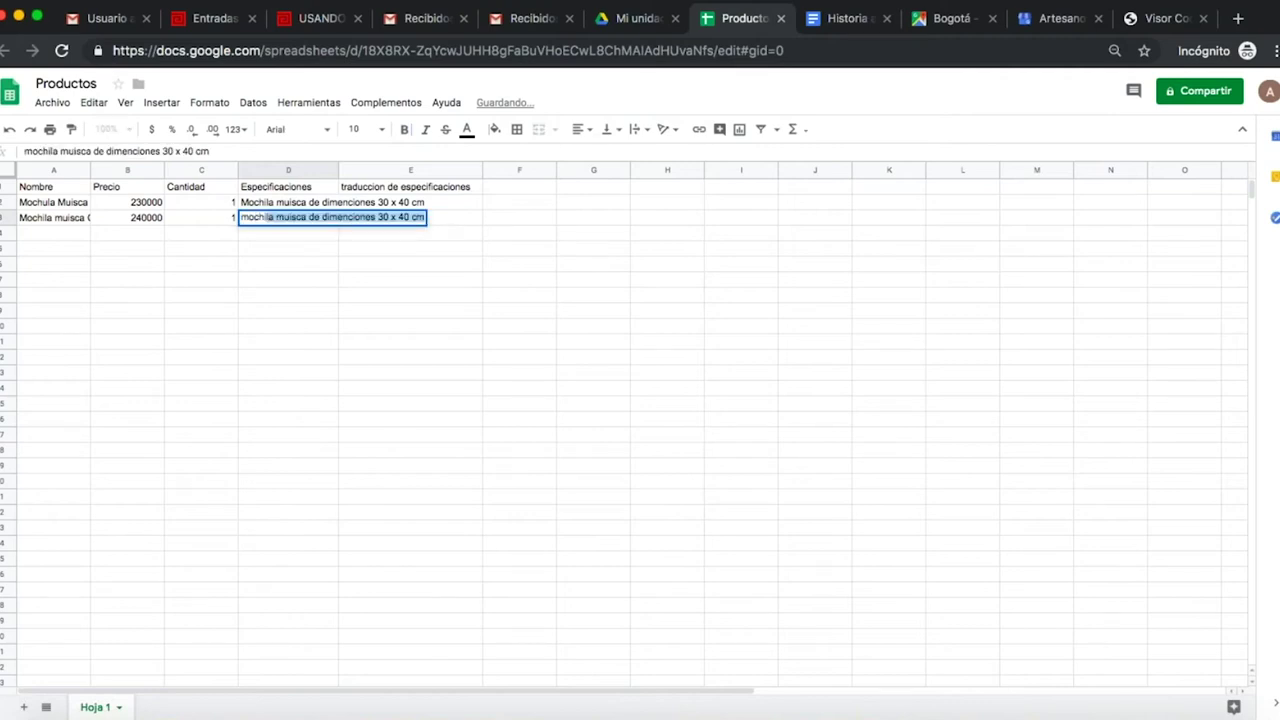
{"action": "type", "text": "sca de dimenciones"}
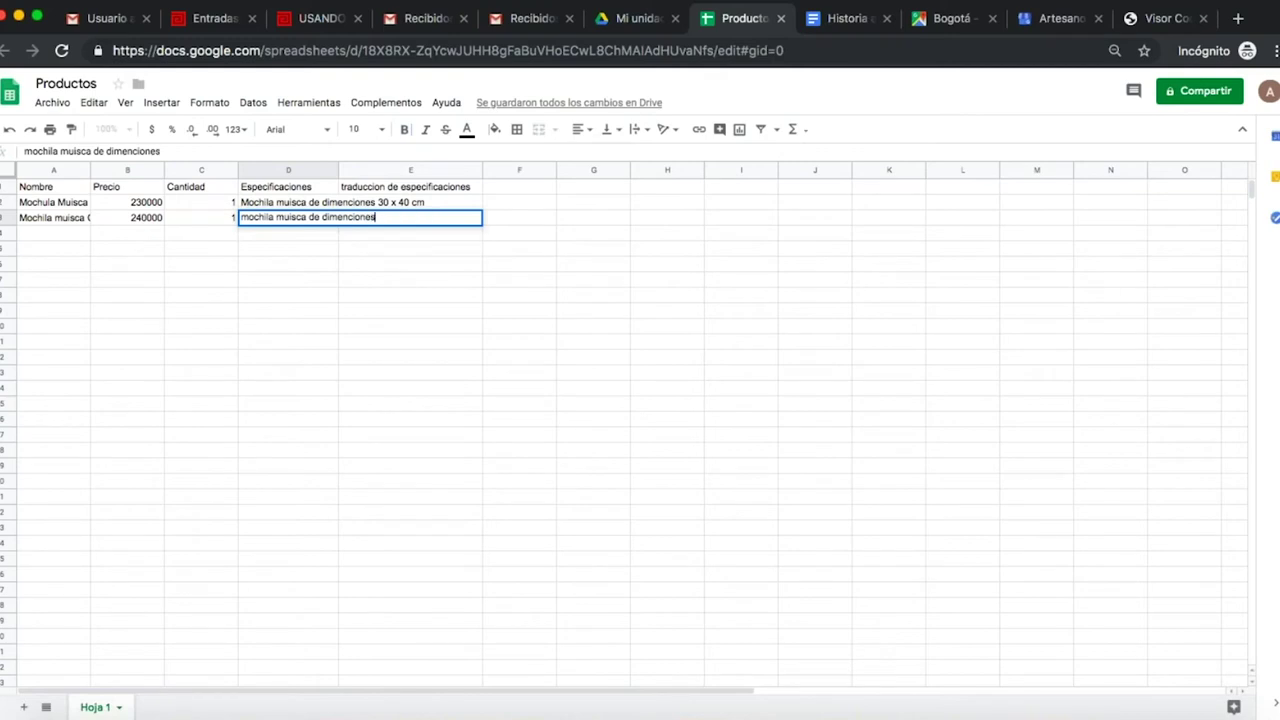
{"action": "type", "text": " 20 x 30 cm"}
- Widen columns D and E to fit the specification and translation text
{"action": "left_click_drag", "start_coordinate": [339, 172], "coordinate": [437, 172]}
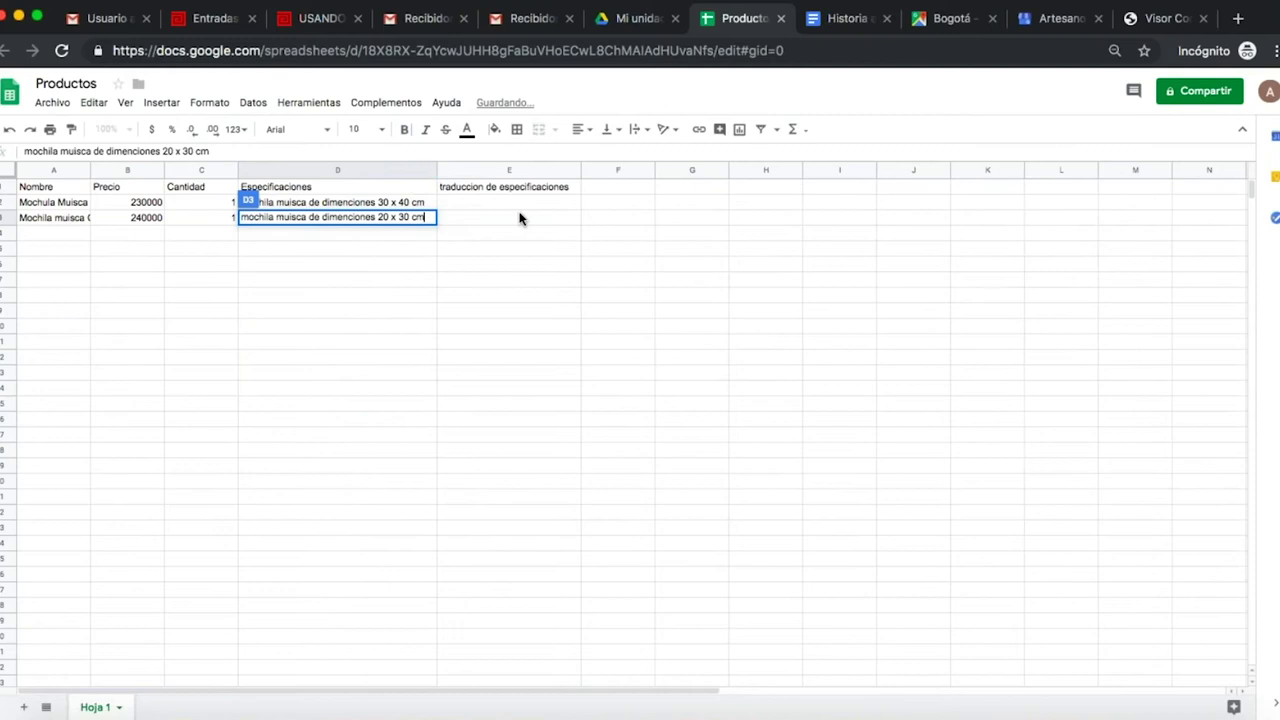
{"action": "left_click_drag", "start_coordinate": [581, 171], "coordinate": [613, 171]}
{"action": "left_click", "coordinate": [243, 204]}
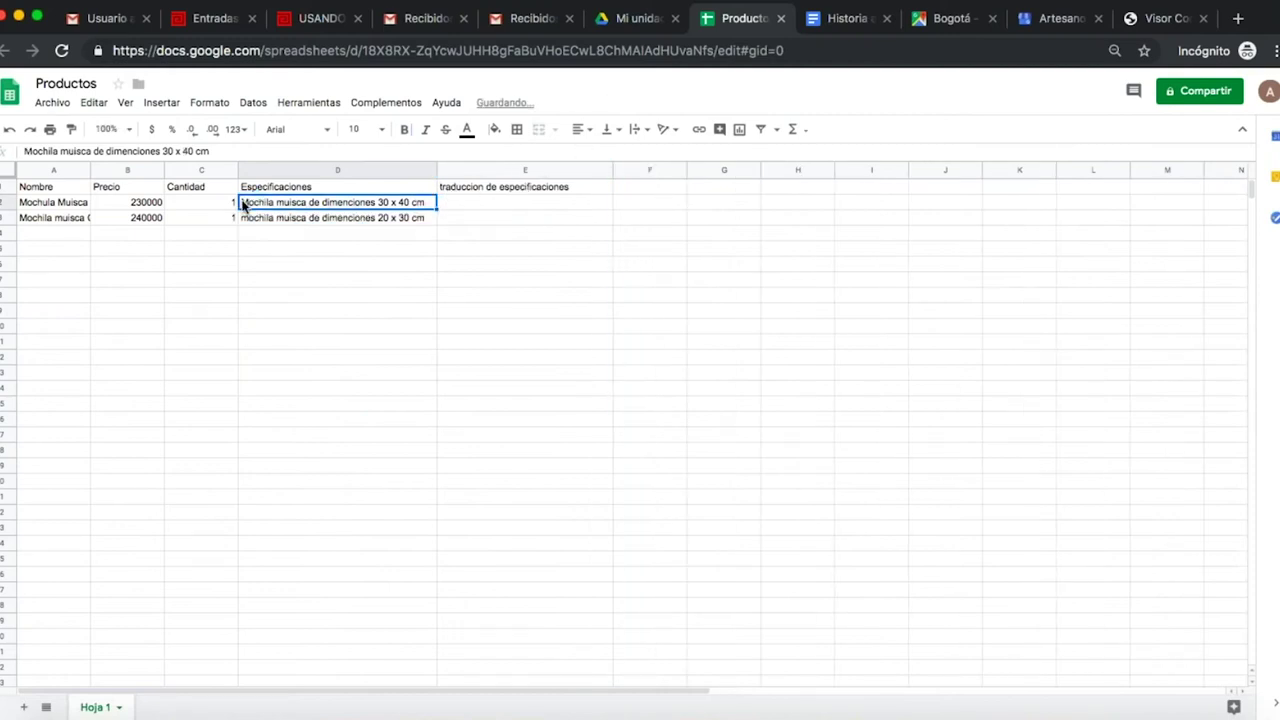
{"action": "left_click", "coordinate": [143, 205]}
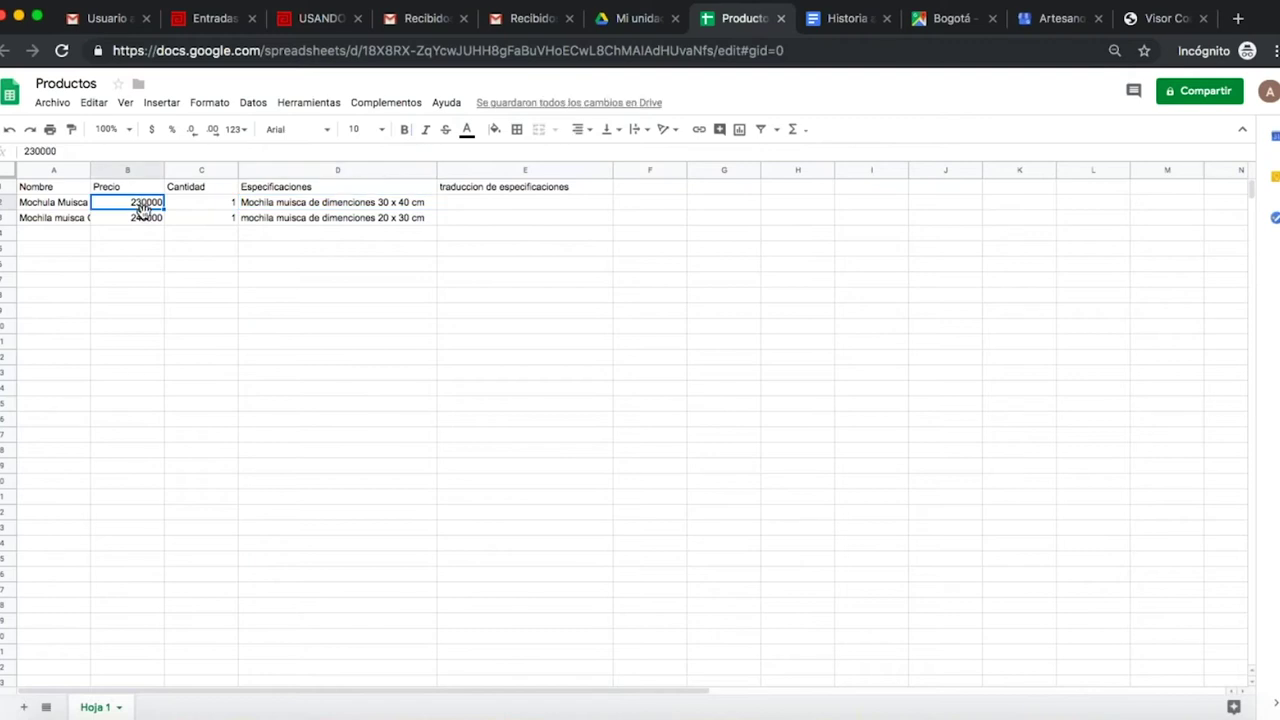
- Put =SUMA(B2:B3) in B4 to total the prices as 470000
{"action": "left_click", "coordinate": [808, 134]}
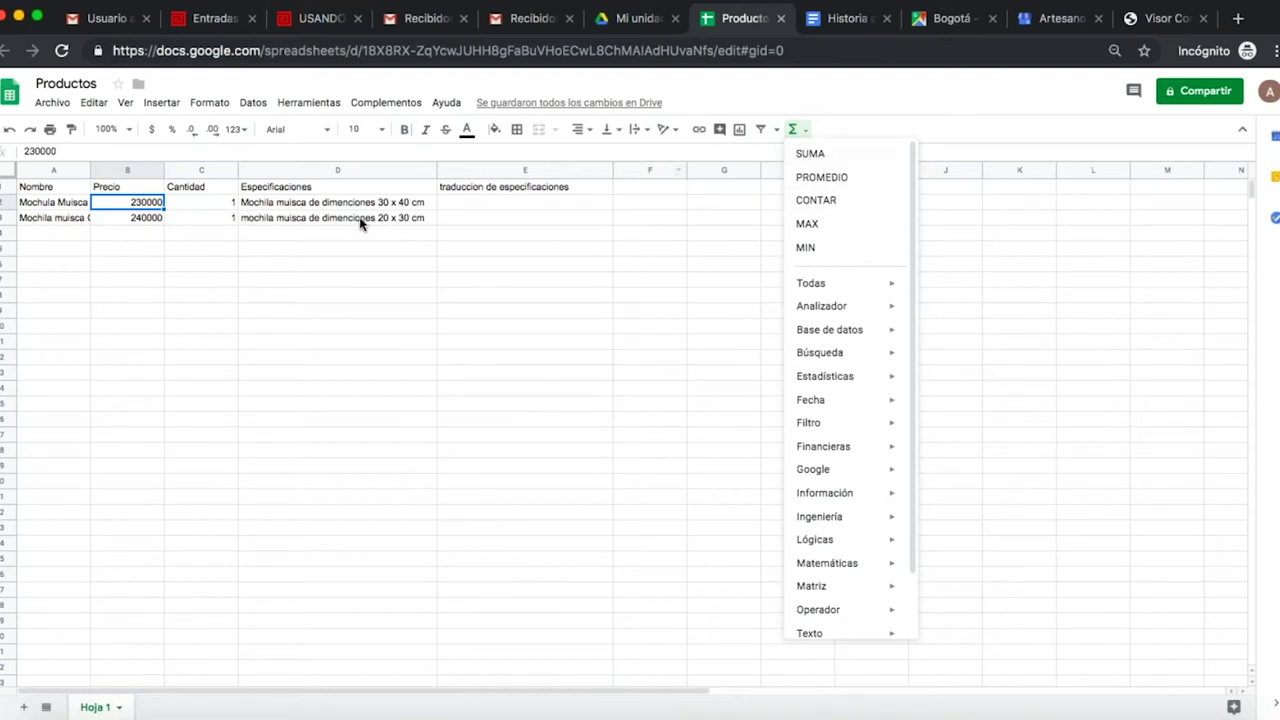
{"action": "left_click", "coordinate": [150, 234]}
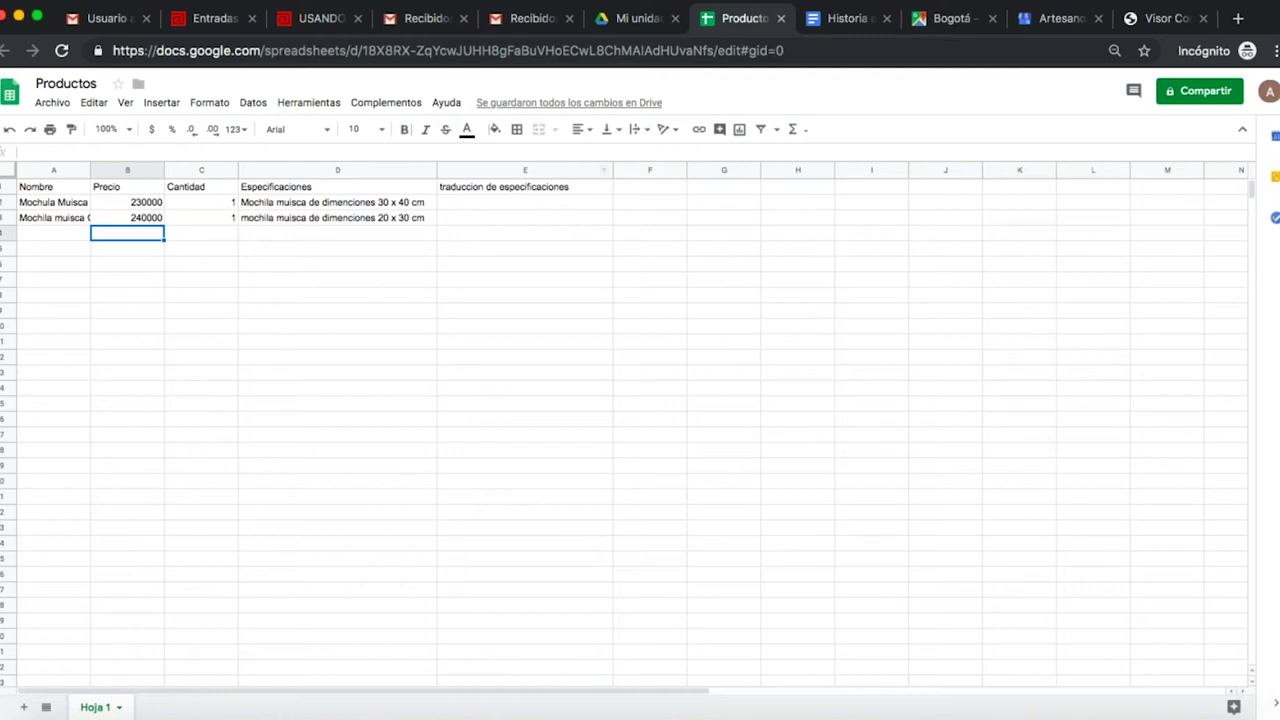
{"action": "left_click", "coordinate": [805, 132]}
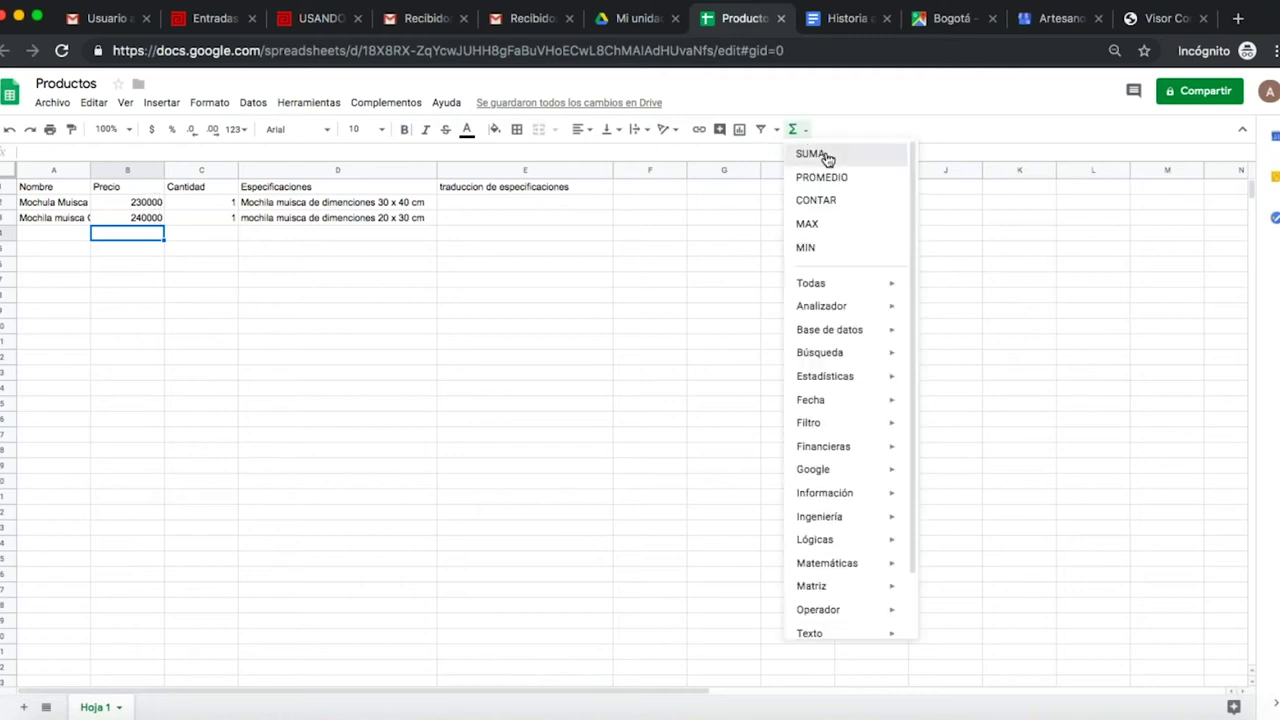
{"action": "left_click", "coordinate": [812, 155]}
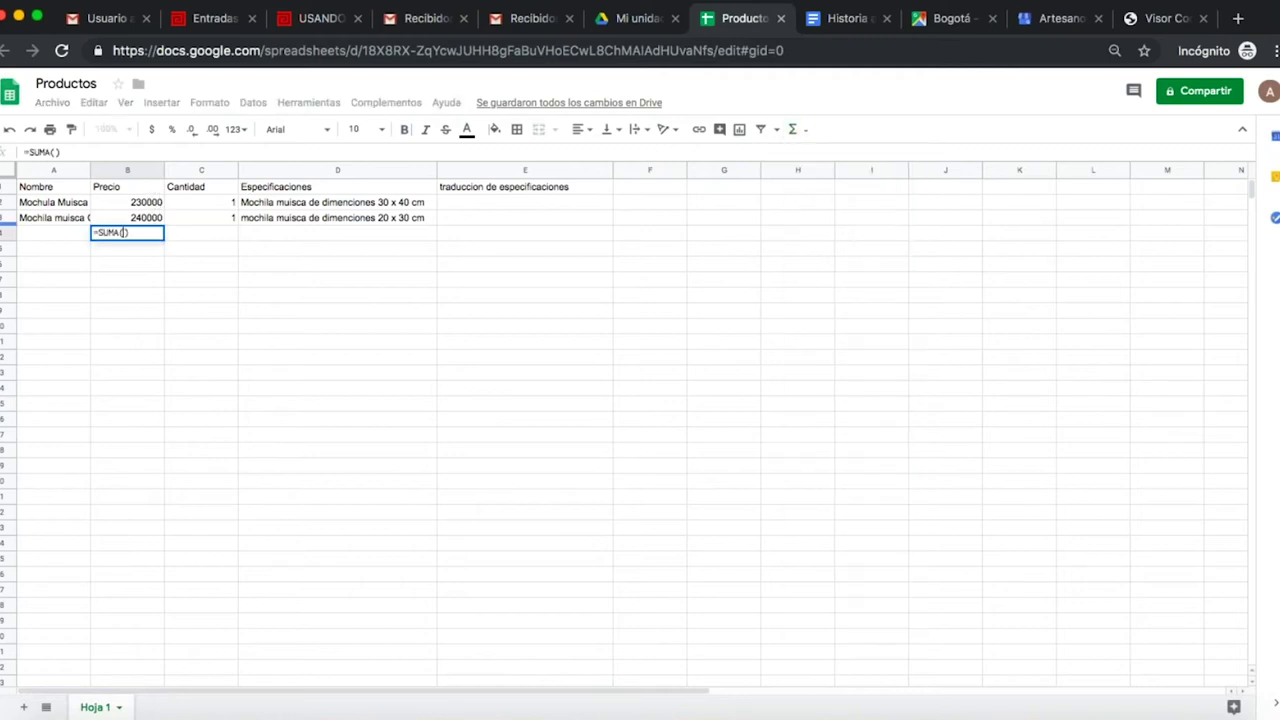
{"action": "left_click", "coordinate": [137, 203]}
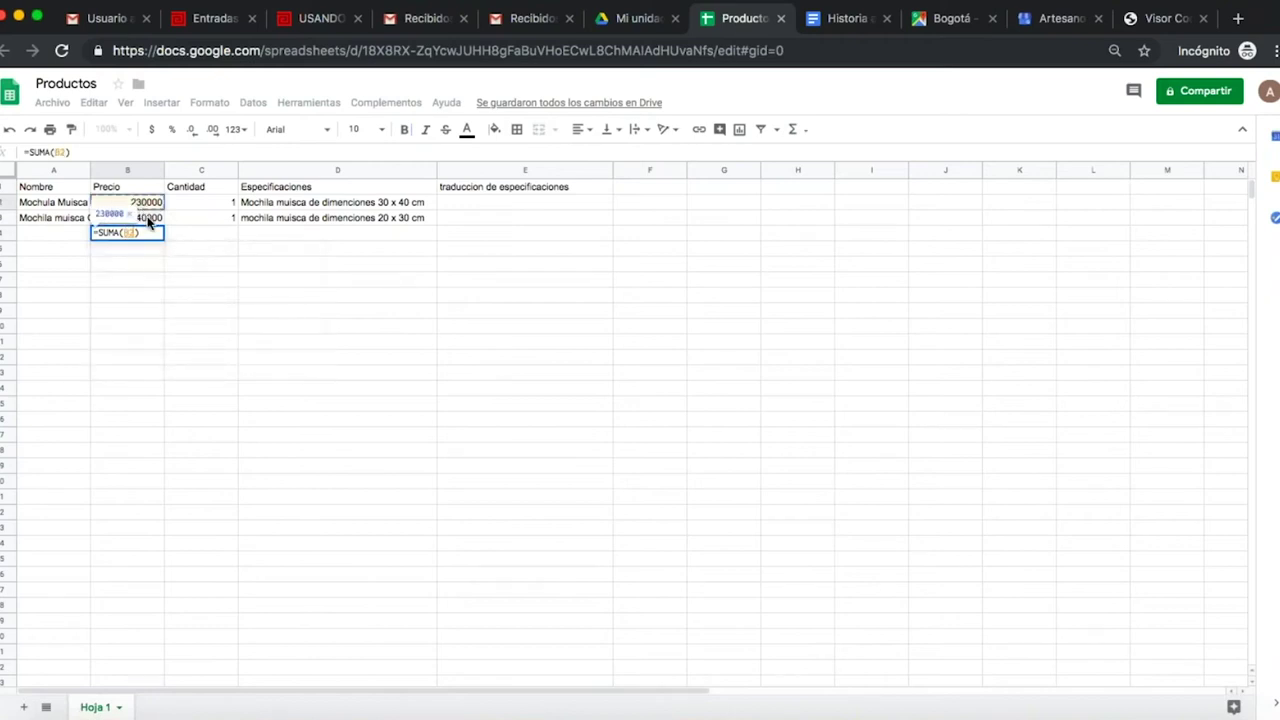
{"action": "left_click", "coordinate": [148, 220], "text": "shift"}
{"action": "key", "text": "Return"}
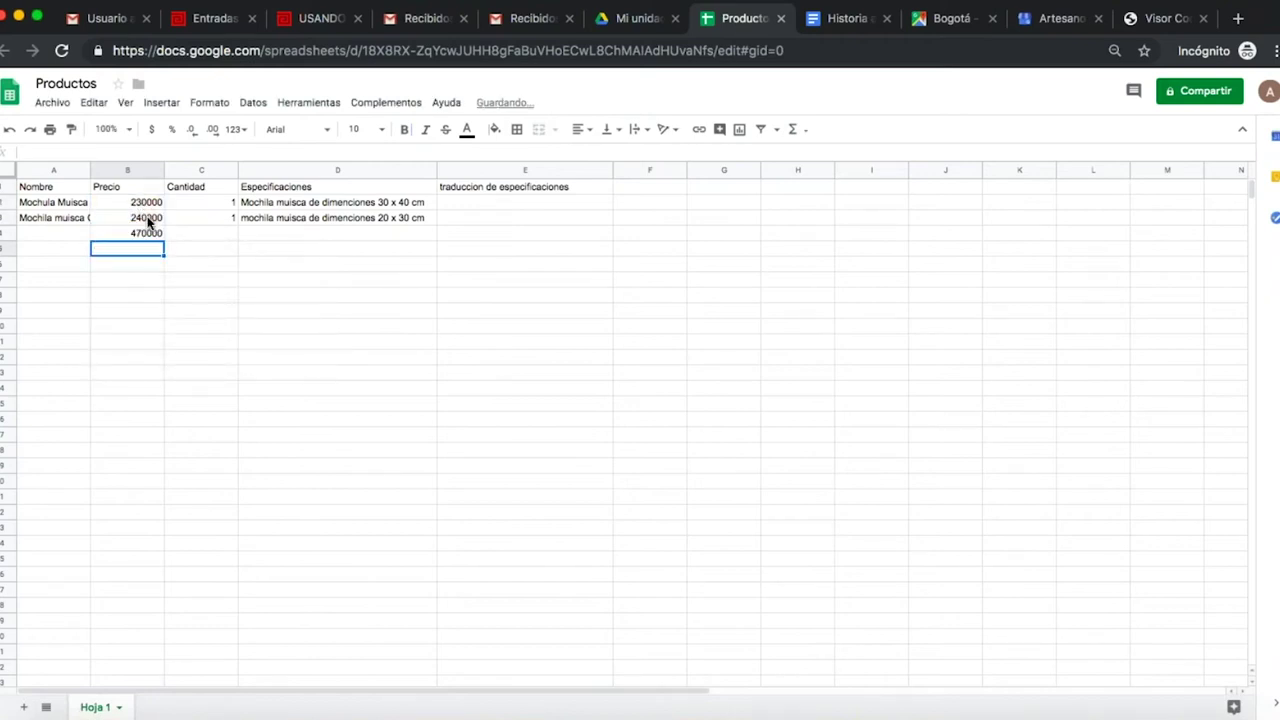
{"action": "left_click", "coordinate": [137, 234]}
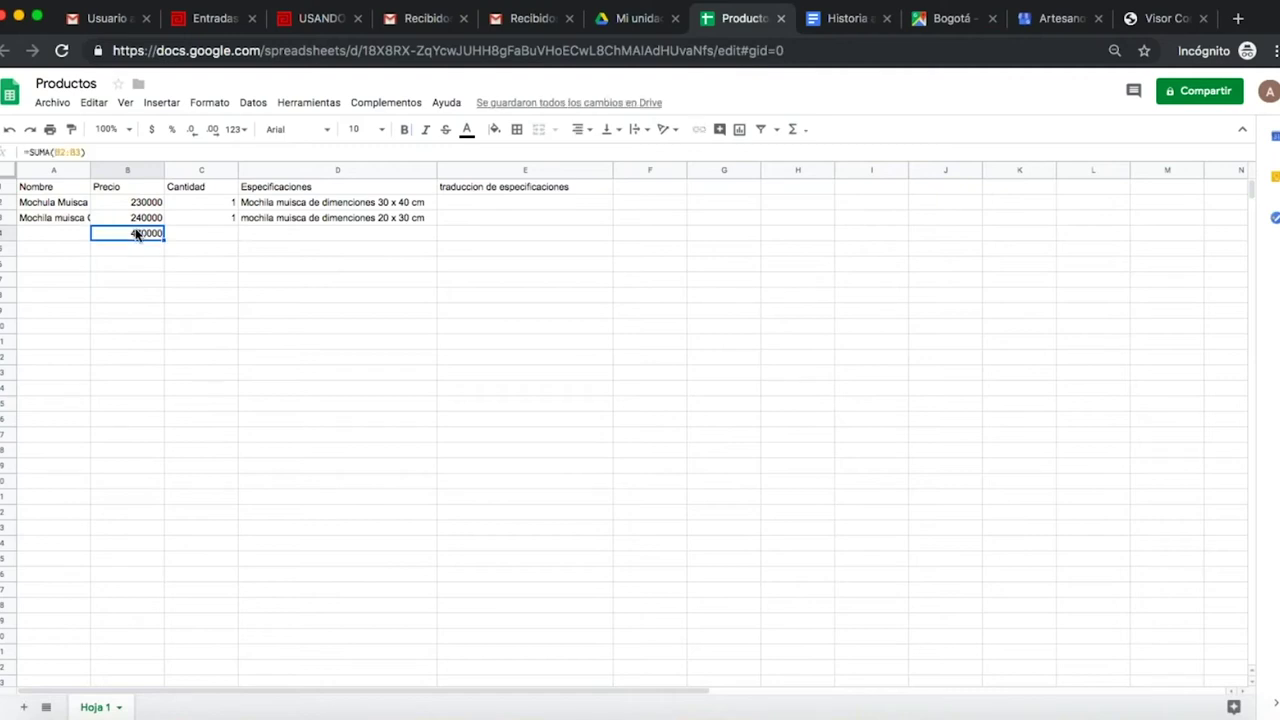
- Label the total row 'Totak:' in cell A4
{"action": "left_click", "coordinate": [75, 236]}
{"action": "type", "text": "Totak:"}
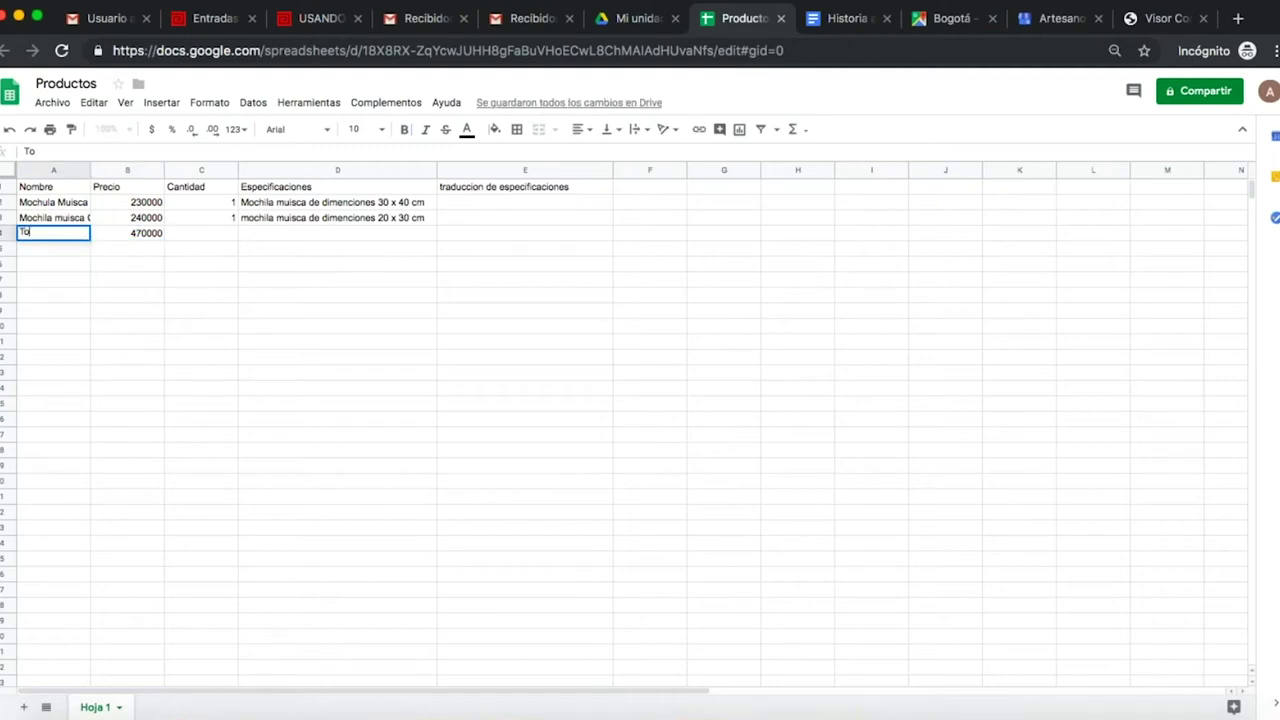
{"action": "left_click", "coordinate": [137, 236]}
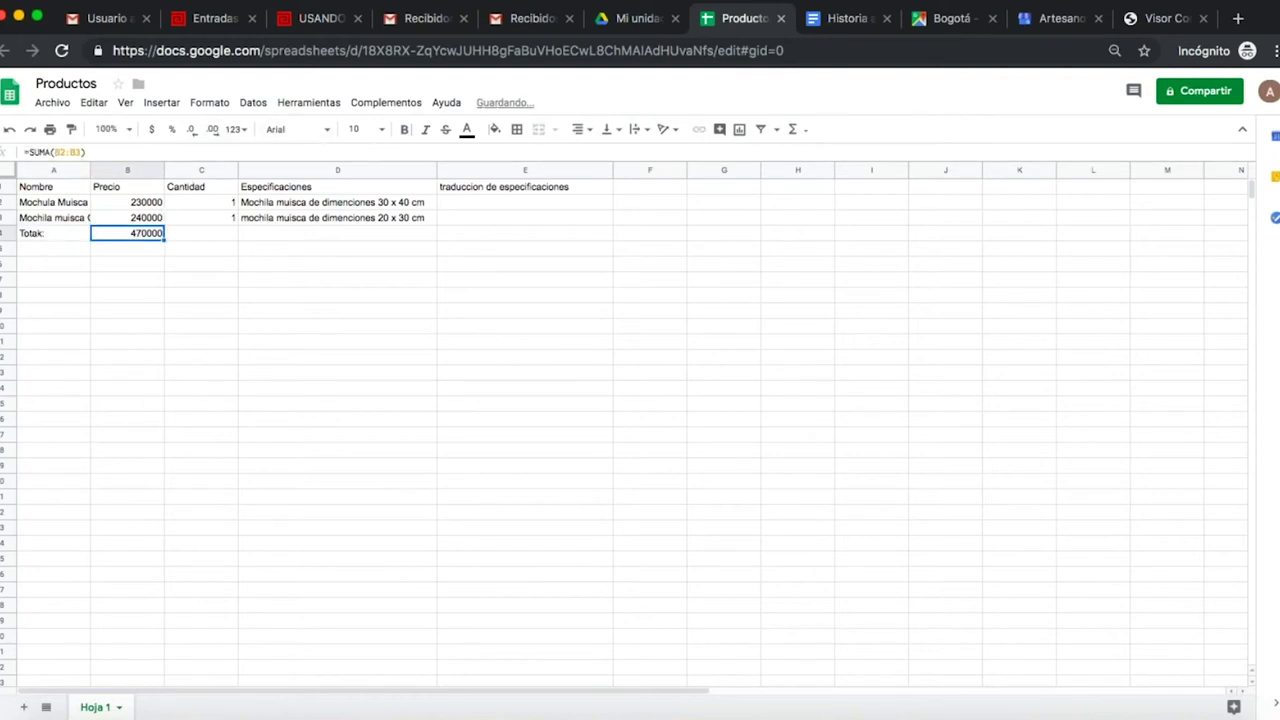
- Fill the 470000 total cell yellow and the header row A1:E1 orange
{"action": "left_click", "coordinate": [494, 129]}
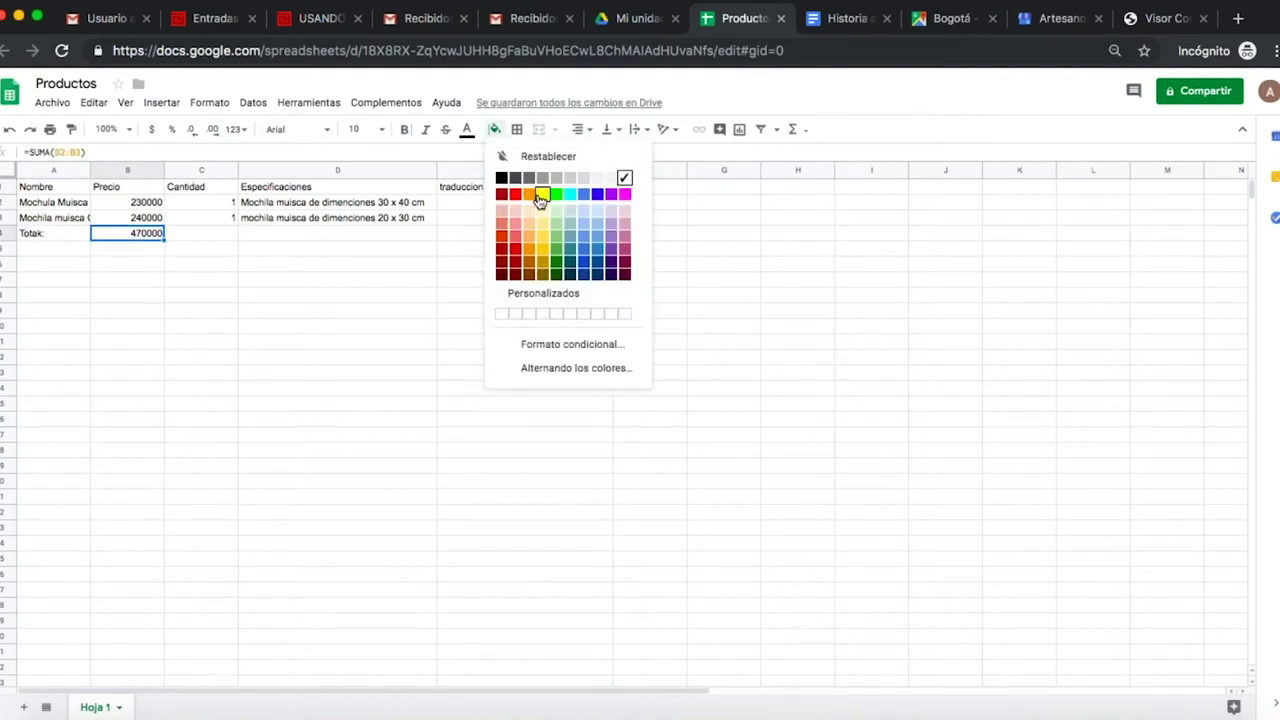
{"action": "left_click", "coordinate": [540, 195]}
{"action": "left_click_drag", "start_coordinate": [55, 192], "coordinate": [600, 198]}
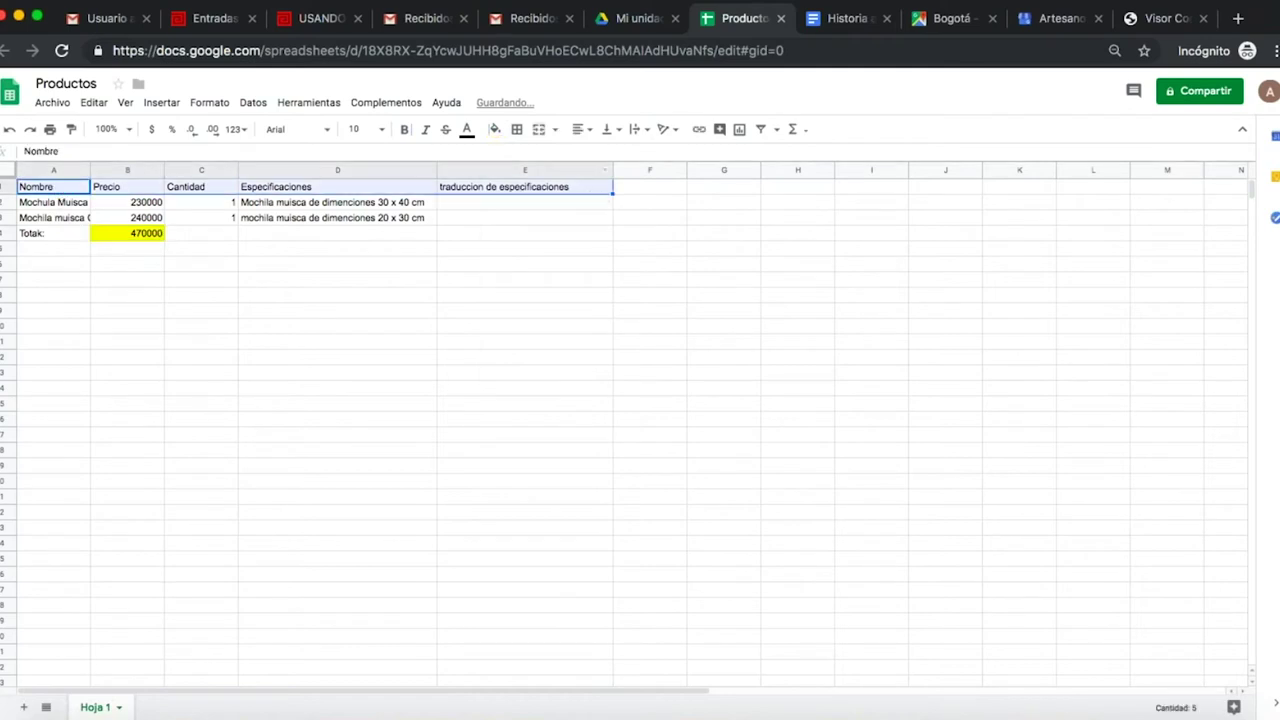
{"action": "left_click", "coordinate": [494, 129]}
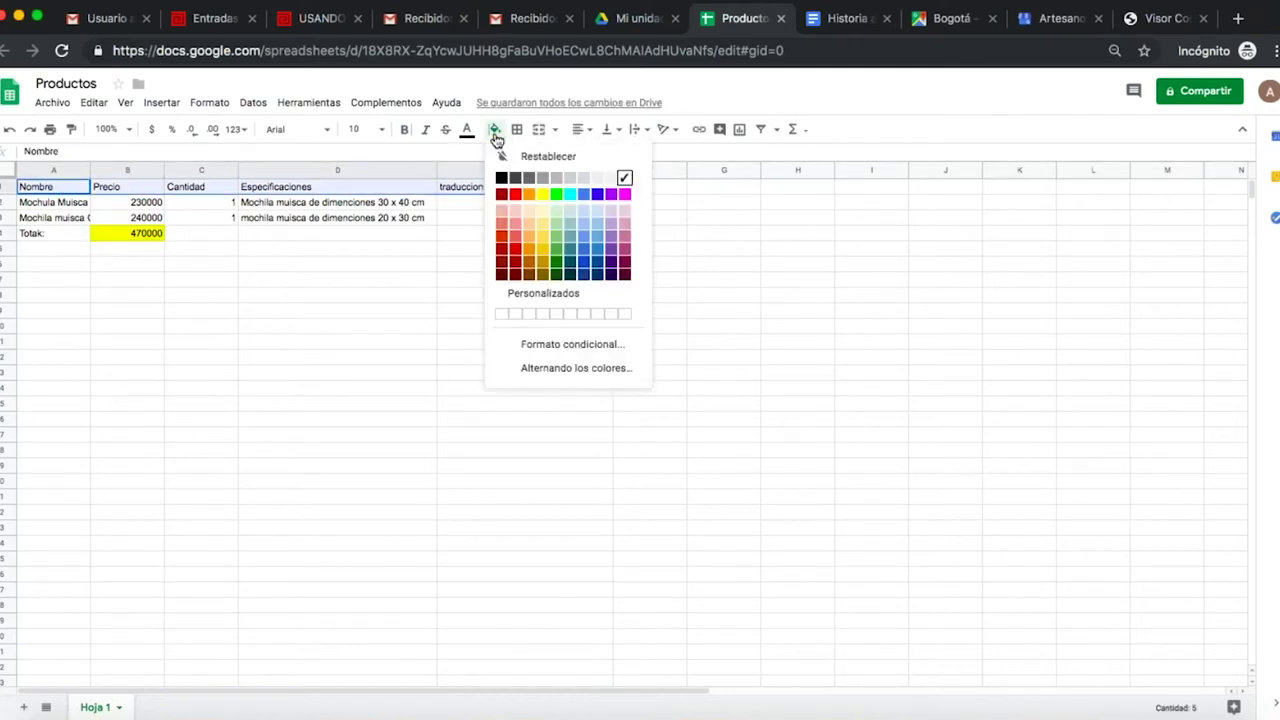
{"action": "left_click", "coordinate": [529, 195]}
- Fill the product name cells A2:A3 green
{"action": "left_click", "coordinate": [73, 205]}
{"action": "left_click_drag", "start_coordinate": [73, 205], "coordinate": [71, 216]}
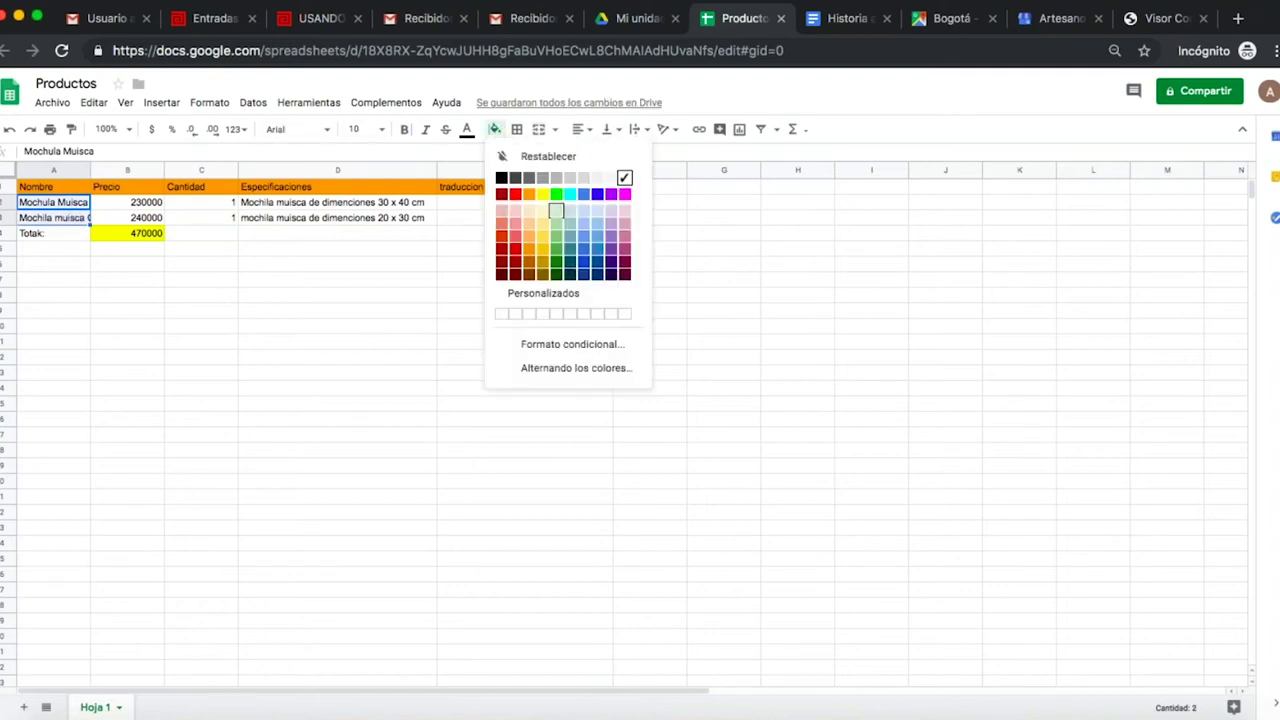
{"action": "left_click", "coordinate": [556, 194]}
{"action": "left_click", "coordinate": [435, 234]}
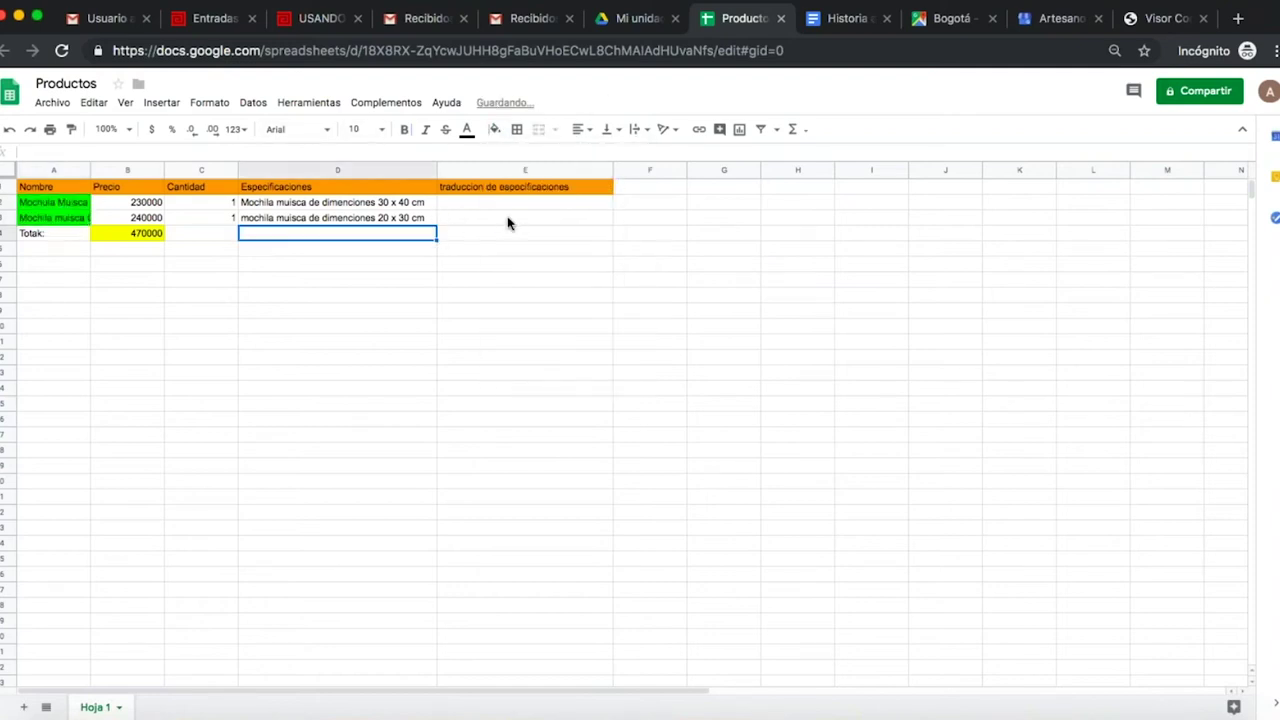
{"action": "left_click", "coordinate": [508, 216]}
{"action": "left_click", "coordinate": [380, 203]}
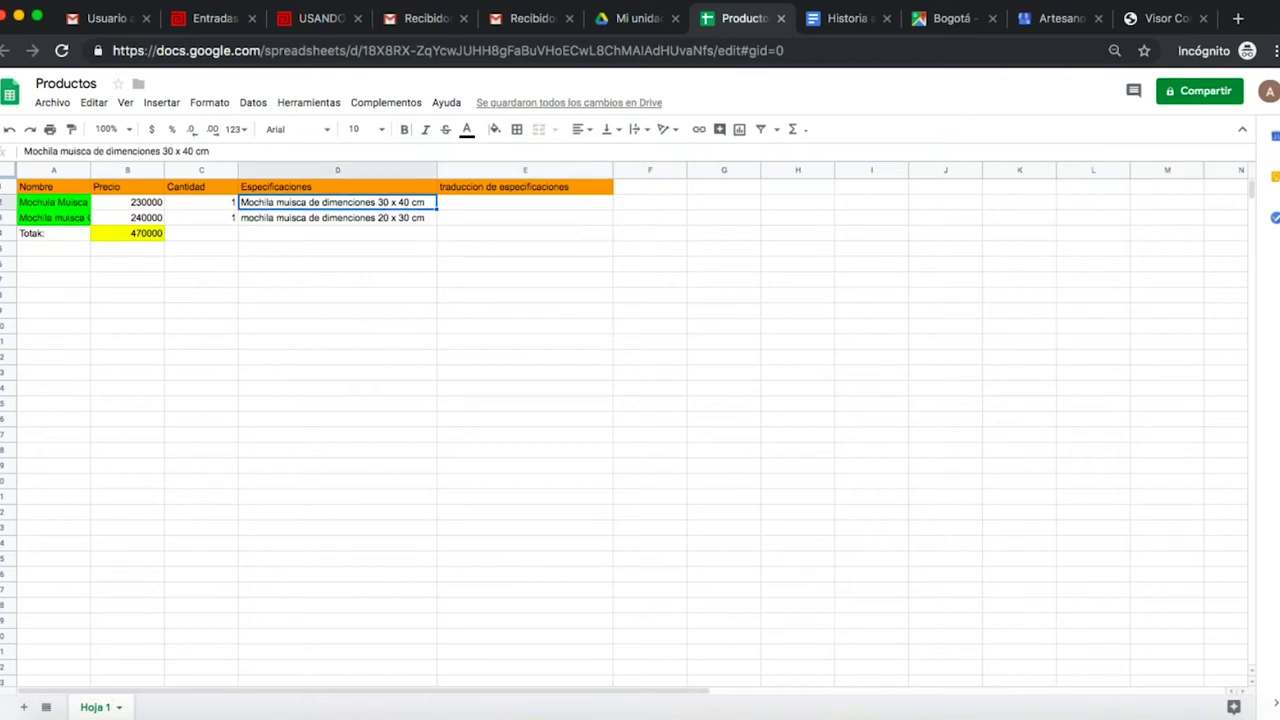
{"action": "left_click", "coordinate": [545, 190]}
{"action": "left_click", "coordinate": [546, 208]}
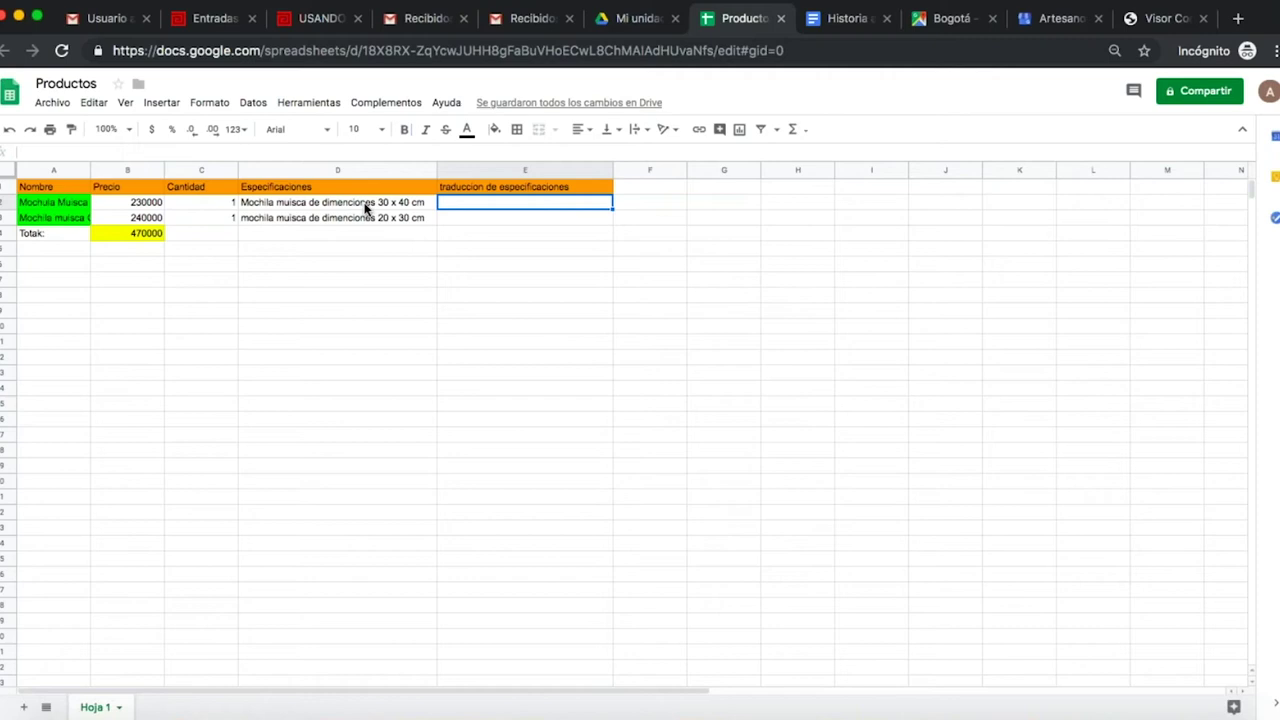
- Enter =GOOGLETRANSLATE(D2;"es";"en") in E2 and widen column E to fit the English text
{"action": "left_click", "coordinate": [796, 130]}
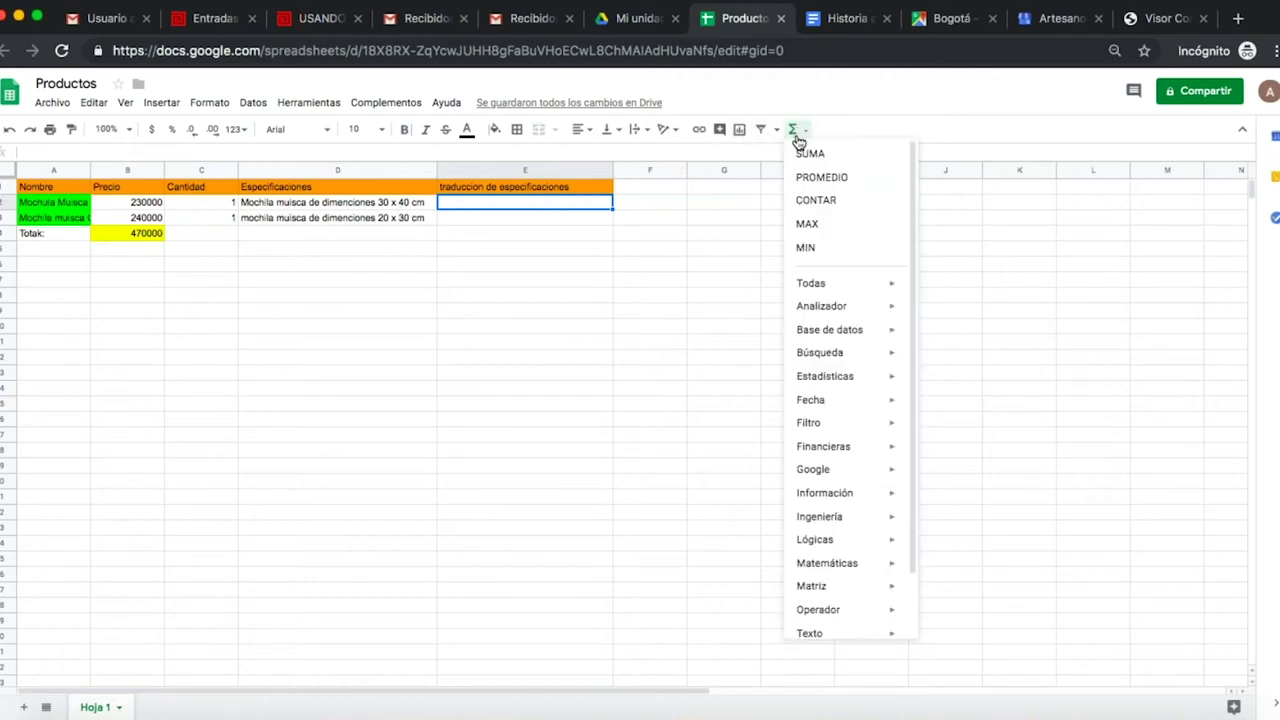
{"action": "mouse_move", "coordinate": [845, 472]}
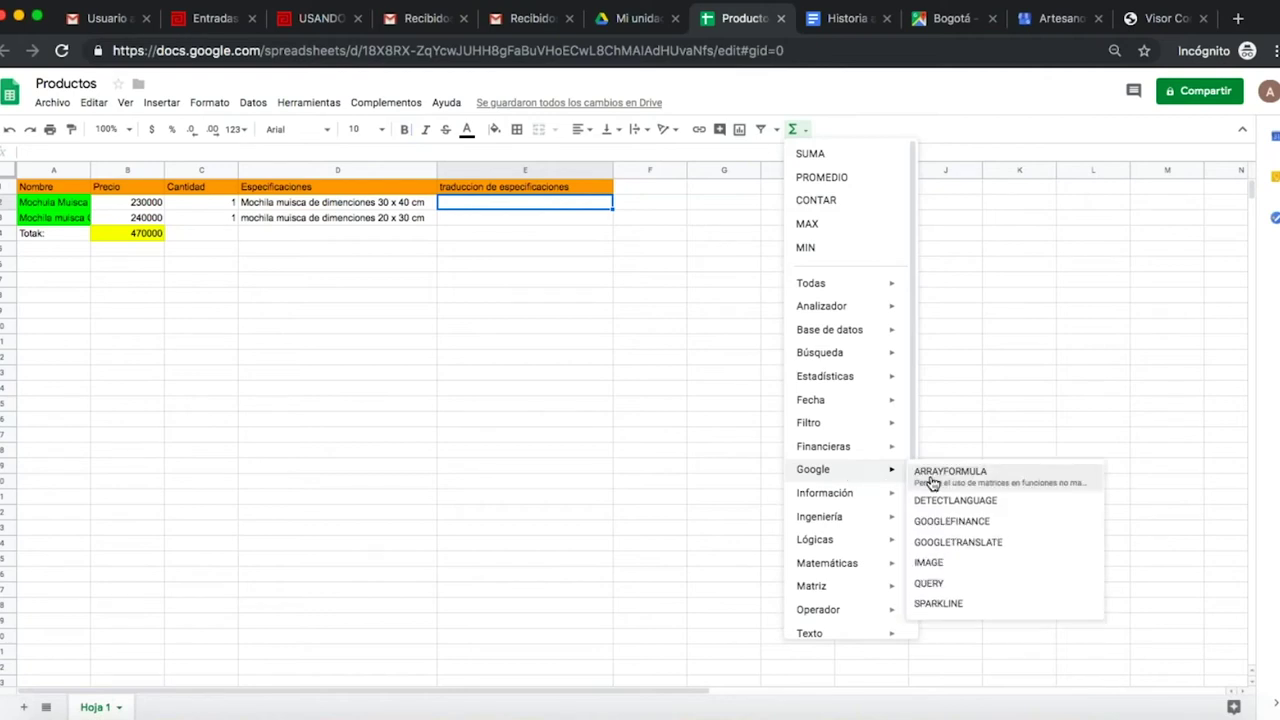
{"action": "left_click", "coordinate": [963, 549]}
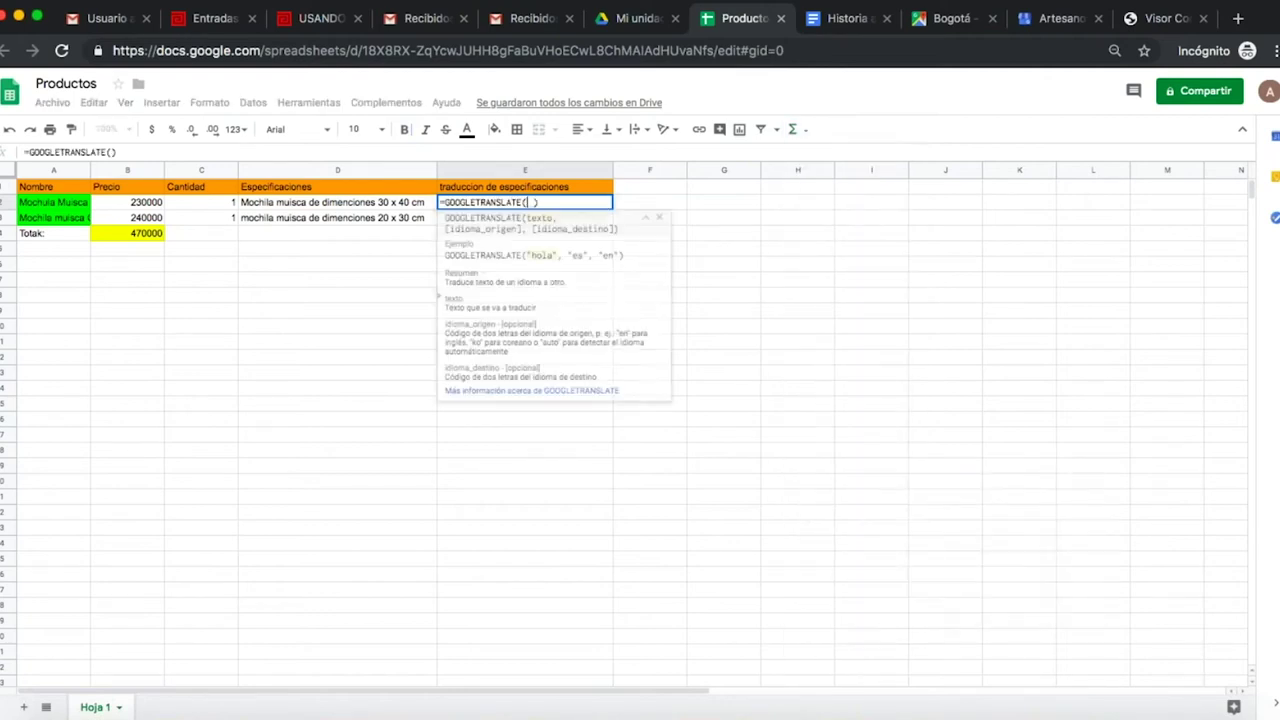
{"action": "left_click", "coordinate": [399, 204]}
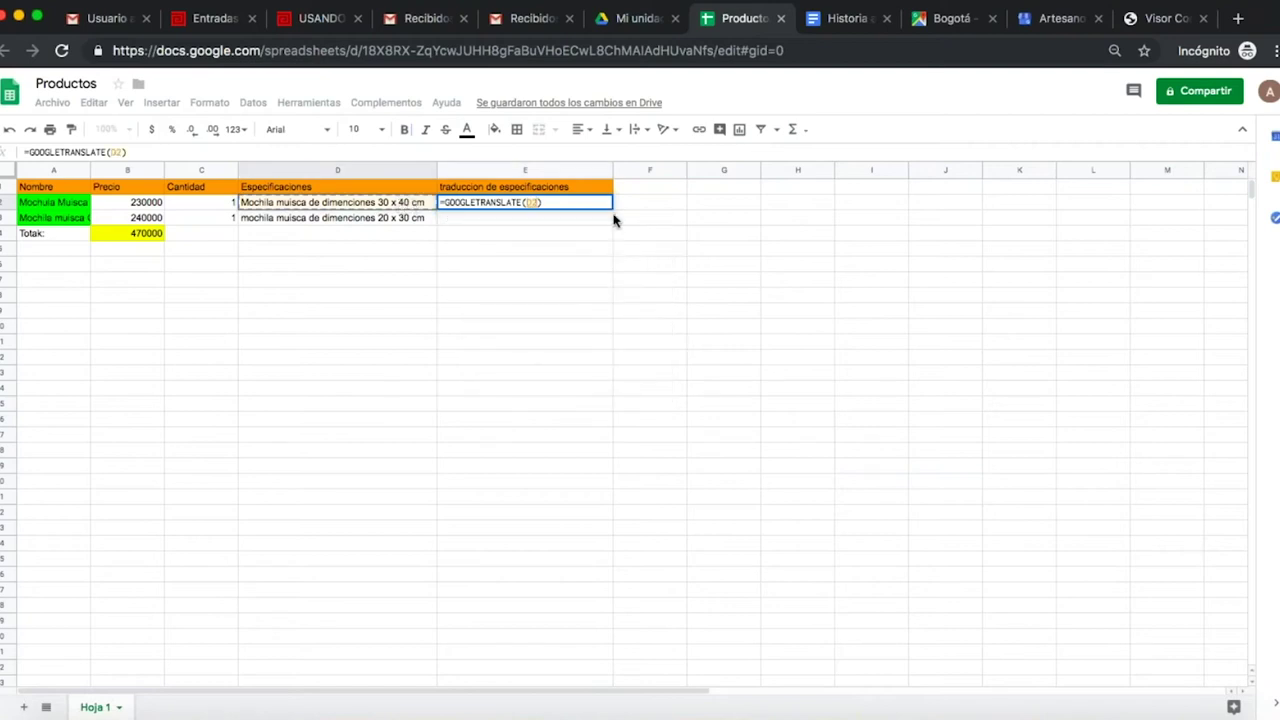
{"action": "type", "text": ";"}
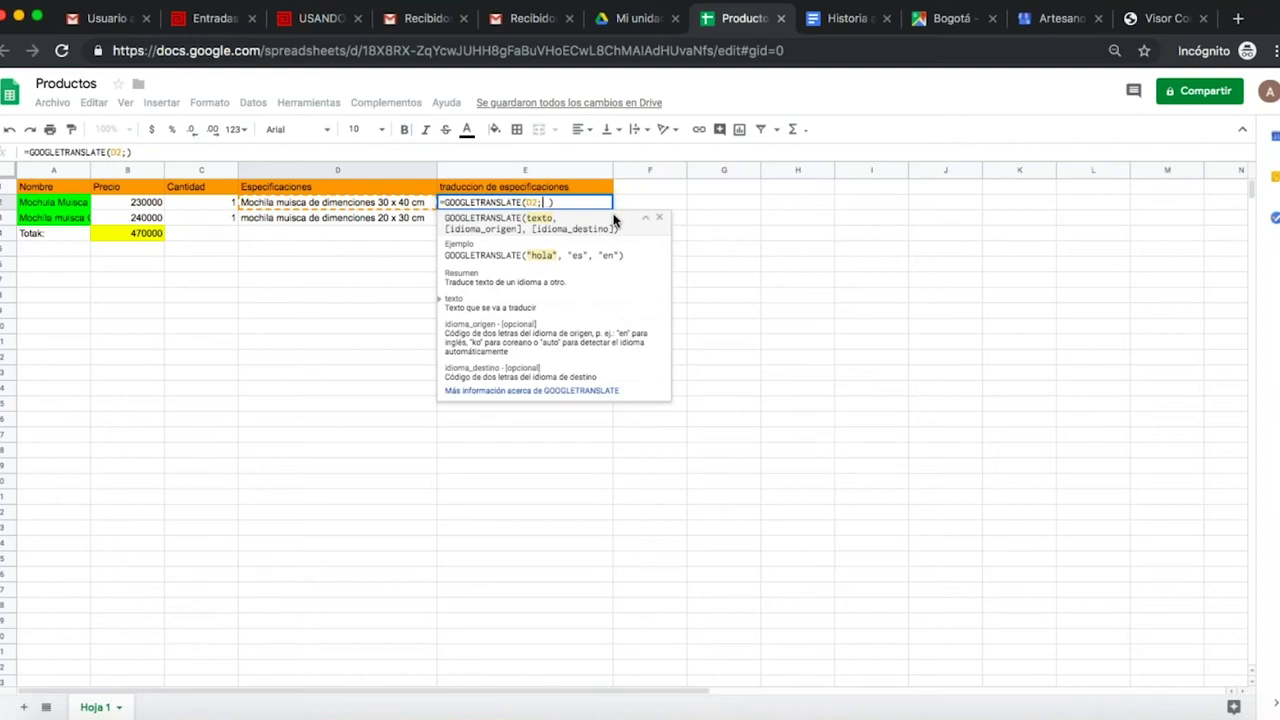
{"action": "type", "text": "\""}
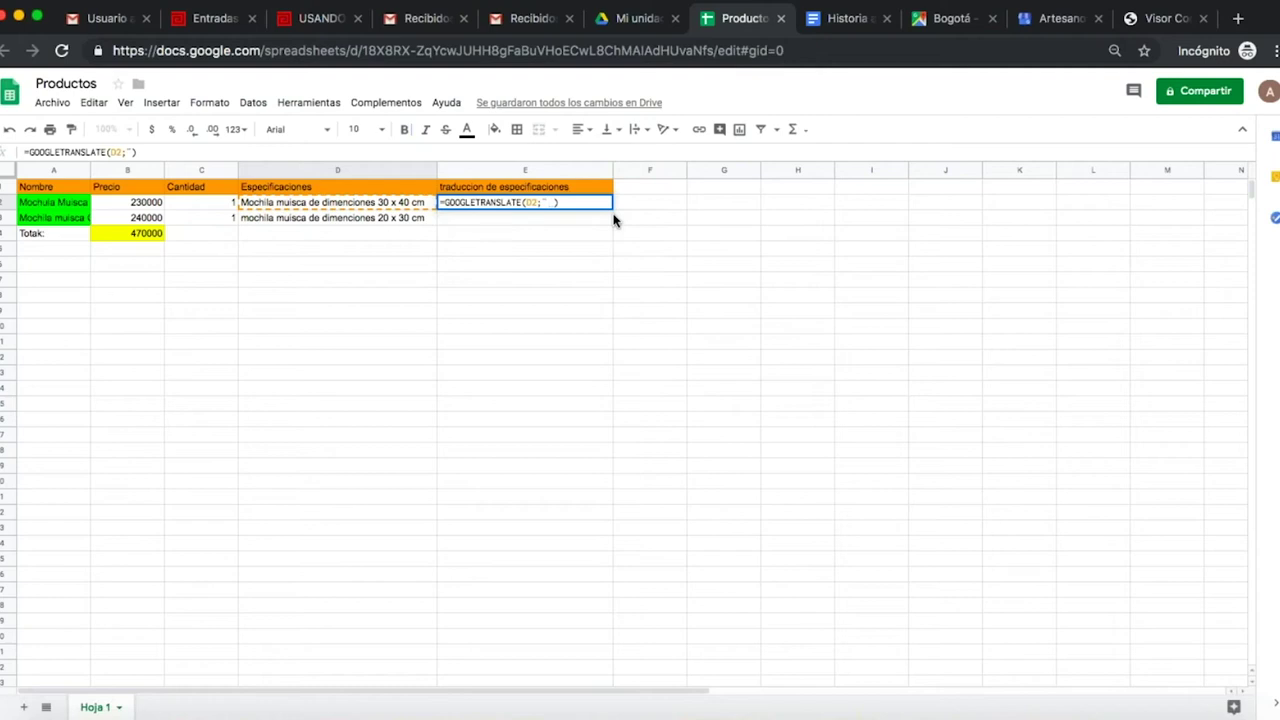
{"action": "type", "text": "es"}
{"action": "key", "text": "BackSpace"}
{"action": "key", "text": "BackSpace"}
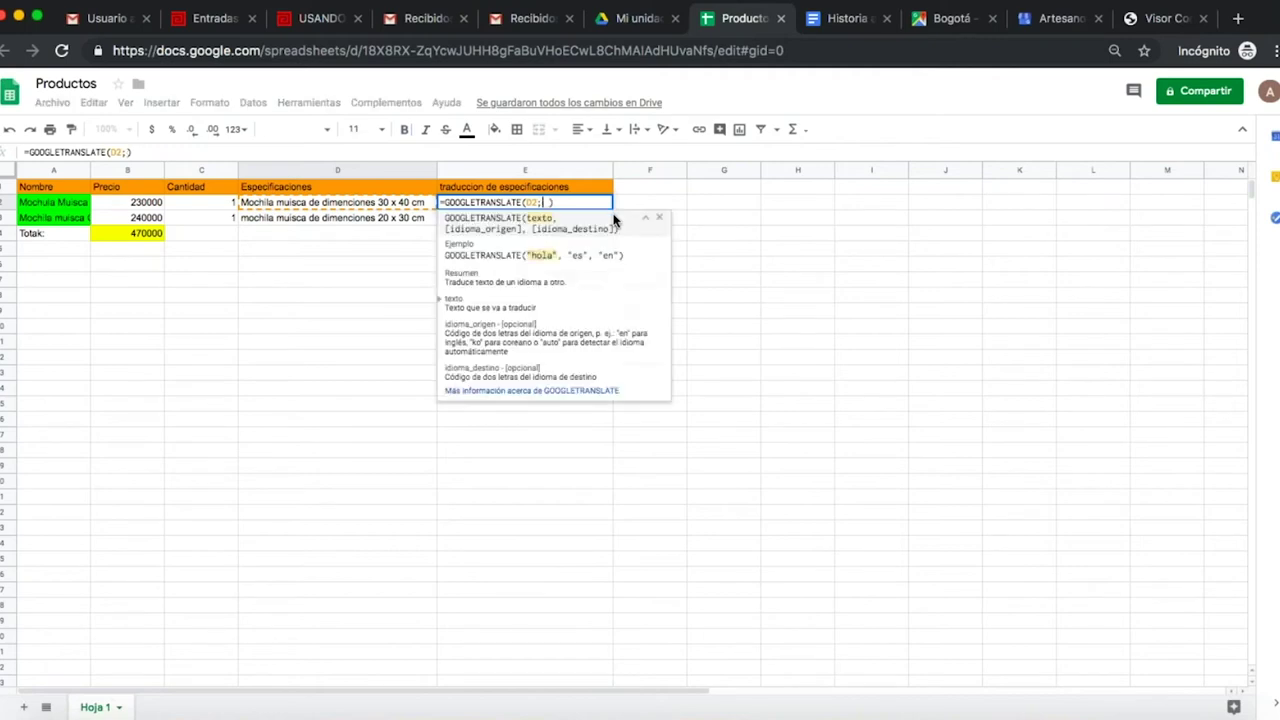
{"action": "type", "text": "\"es"}
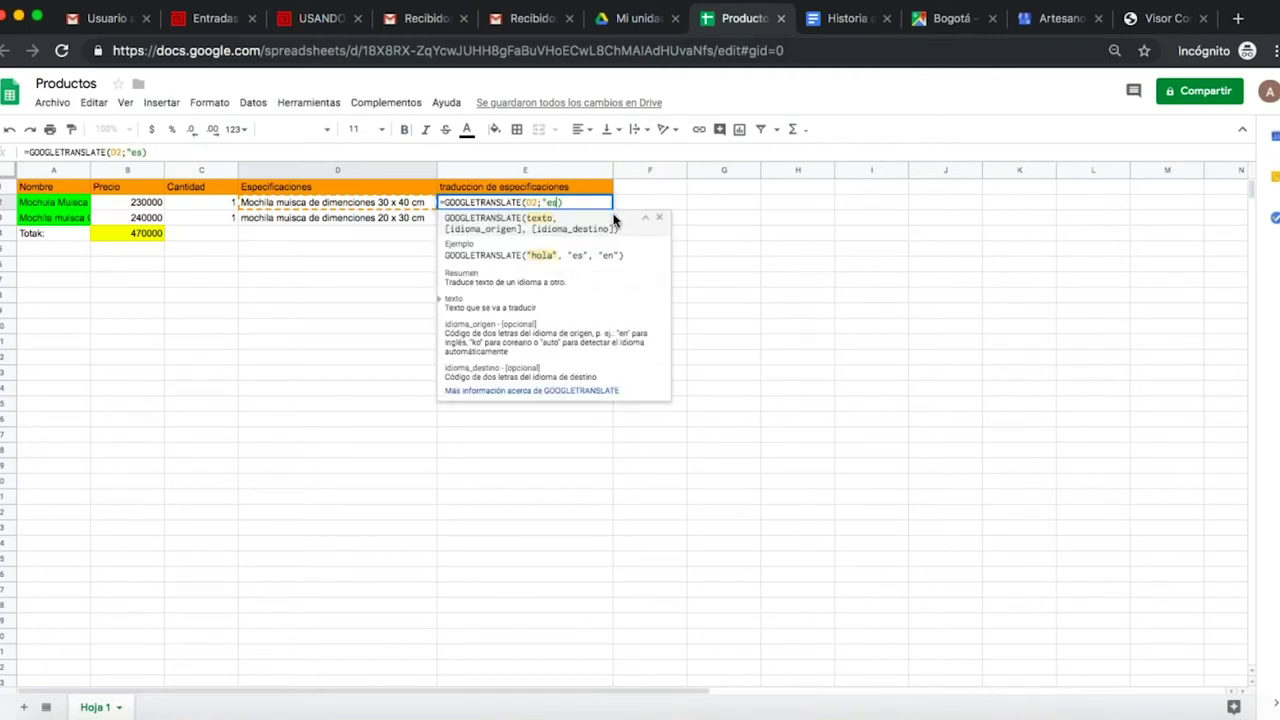
{"action": "type", "text": "\";\""}
{"action": "type", "text": "en\""}
{"action": "key", "text": "Return"}
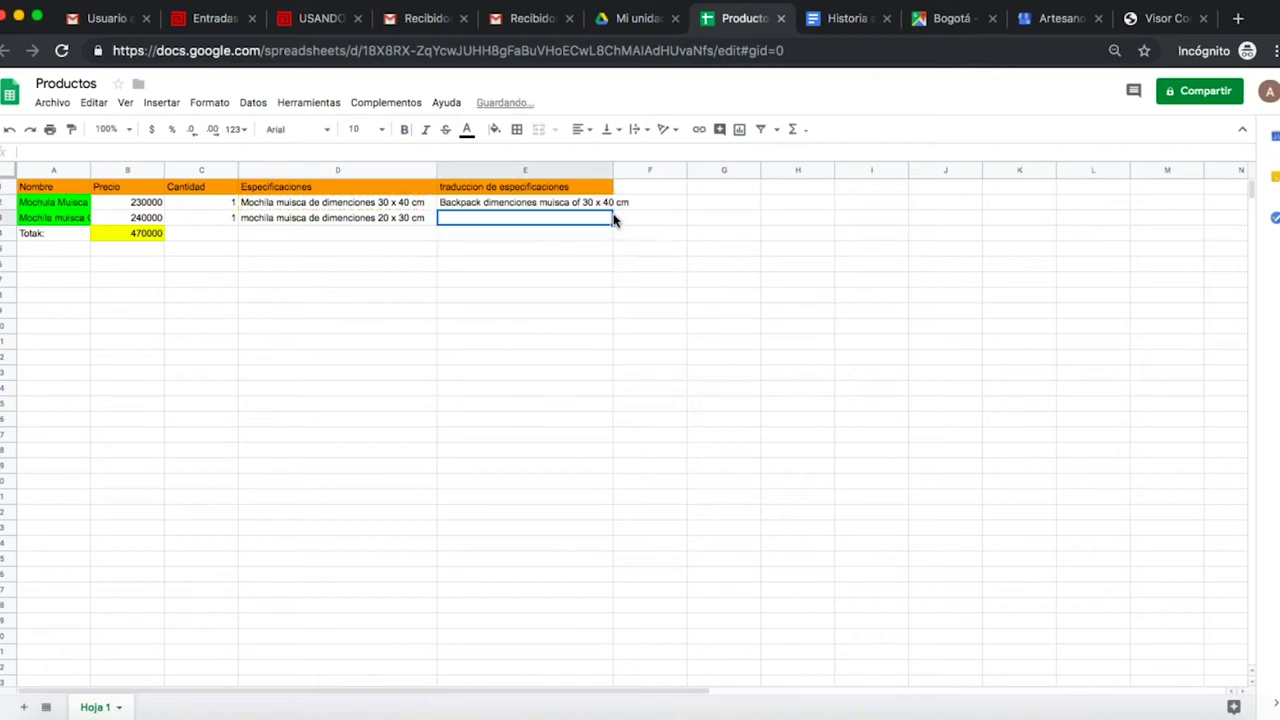
{"action": "left_click", "coordinate": [607, 171]}
{"action": "left_click_drag", "start_coordinate": [612, 172], "coordinate": [647, 172]}
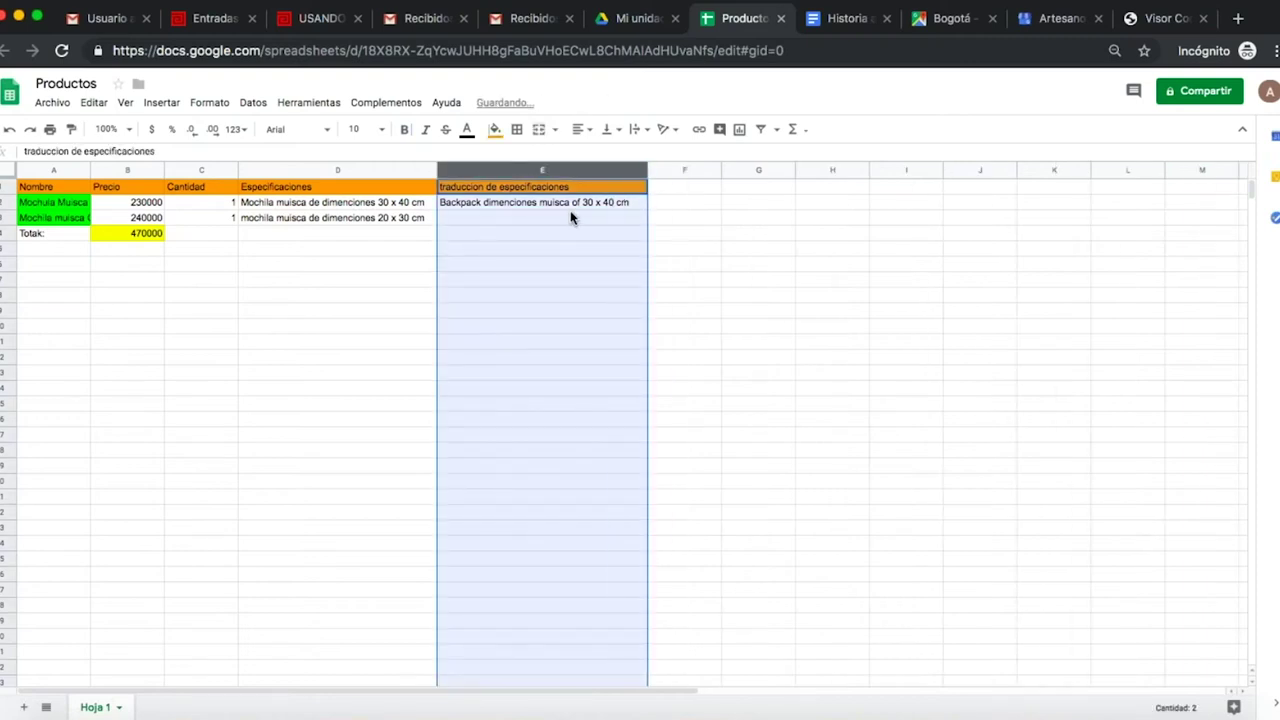
{"action": "left_click", "coordinate": [571, 213]}
{"action": "left_click", "coordinate": [398, 220]}
{"action": "left_click", "coordinate": [504, 222]}
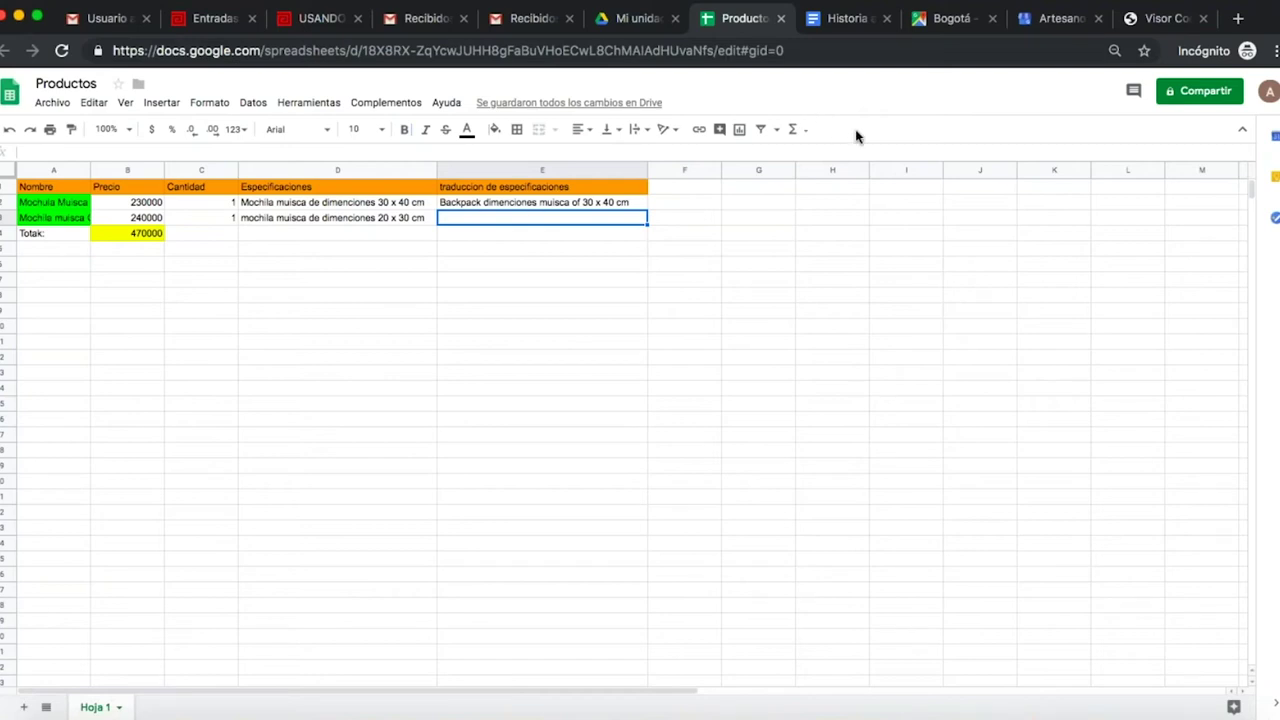
- Share the Productos spreadsheet by entering the recipient's Gmail address and sending the invitation
{"action": "left_click", "coordinate": [1200, 91]}
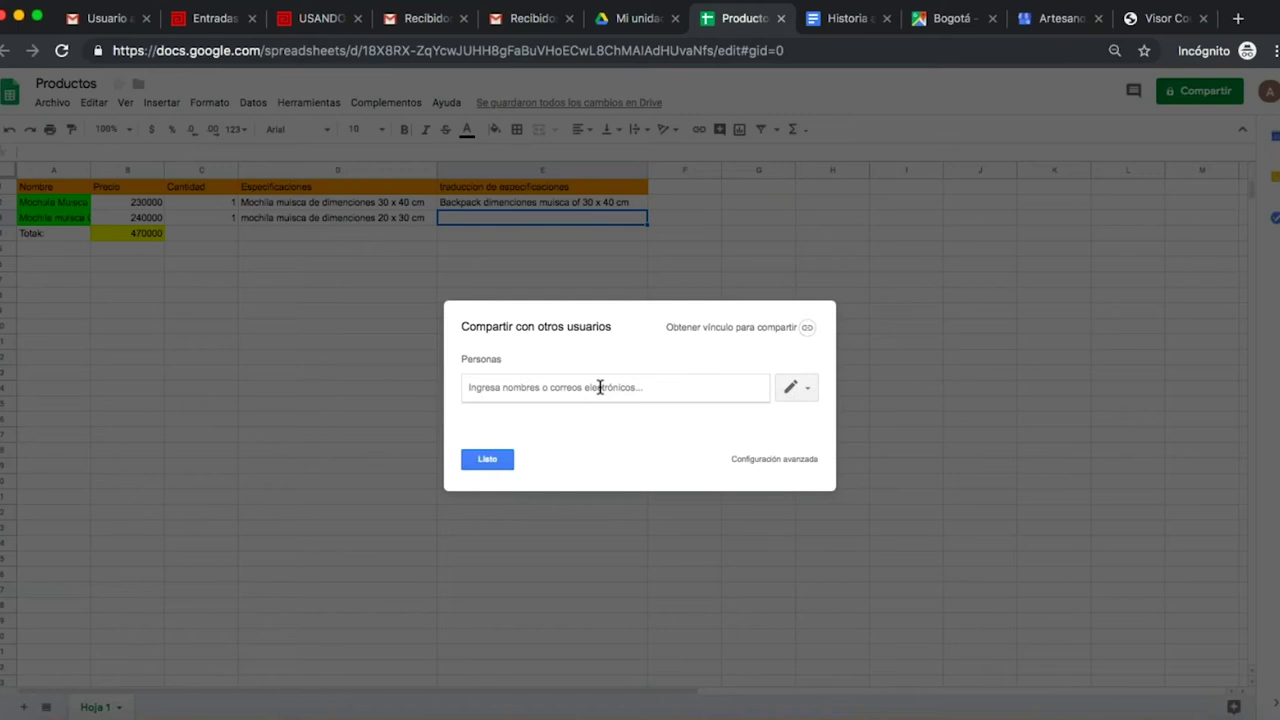
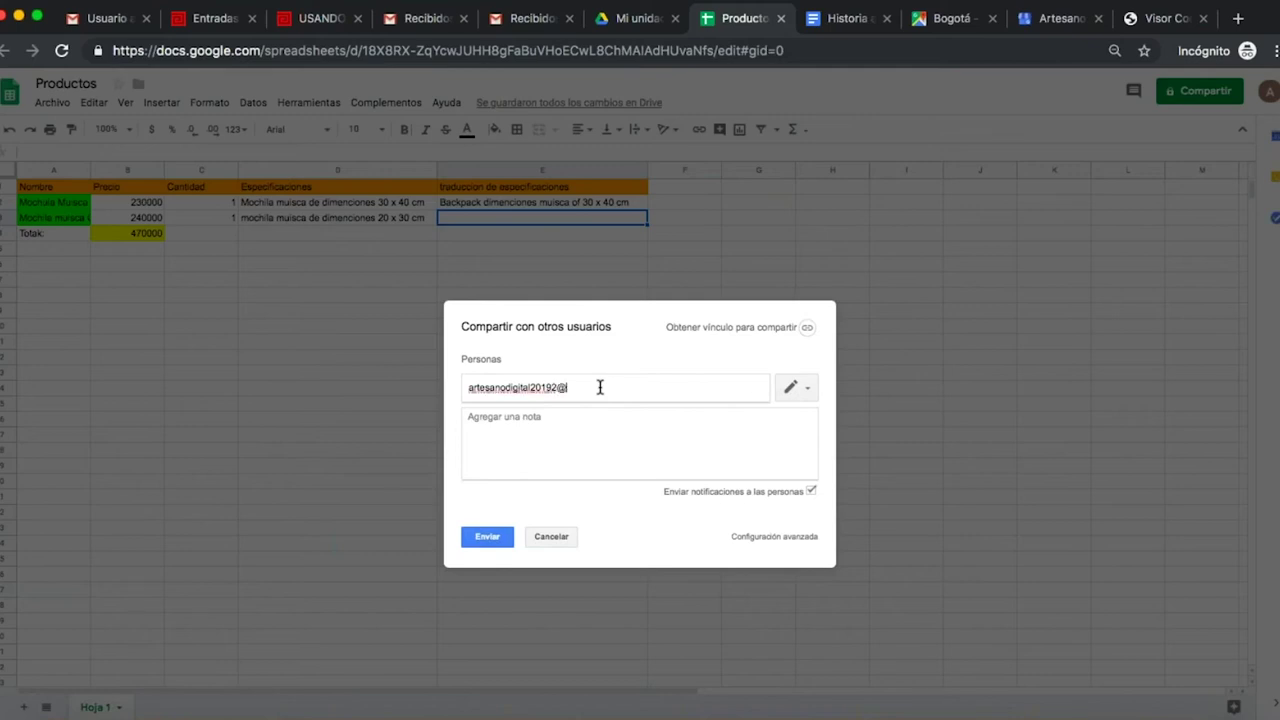
{"action": "left_click", "coordinate": [497, 538]}
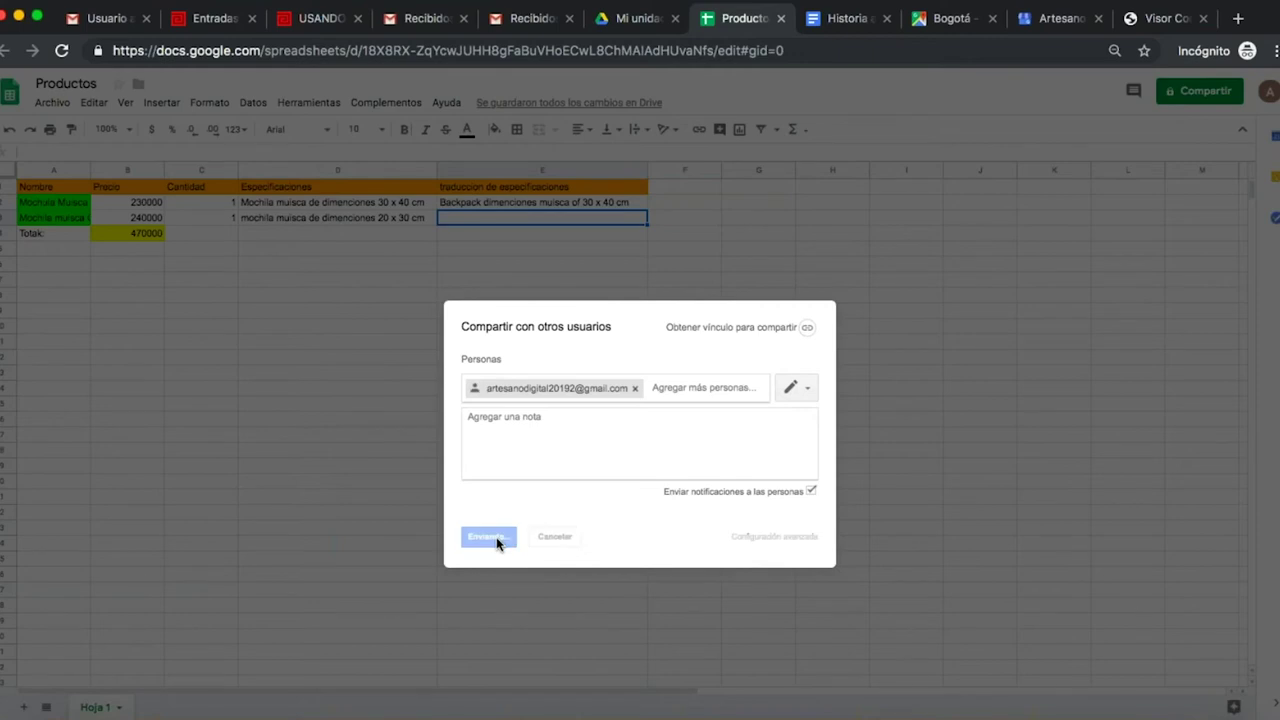
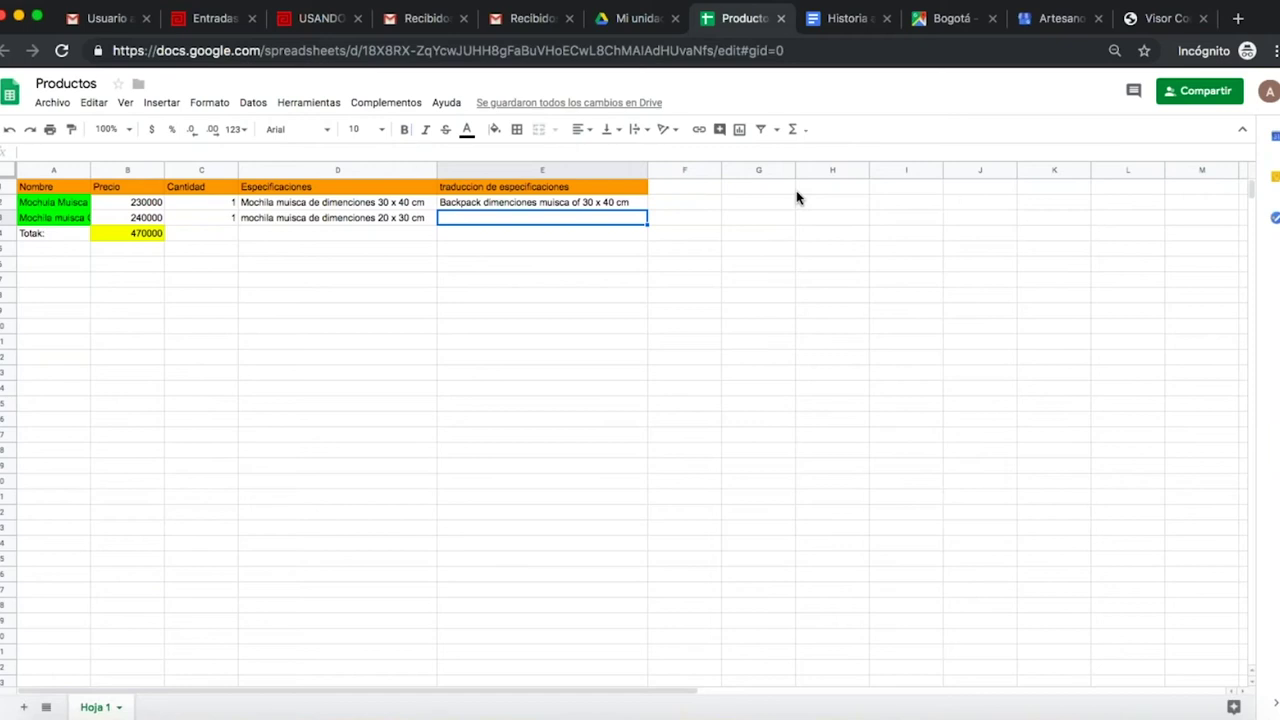
- Select cells F2, F1, E5 and F3 in Productos, then switch to the new account's Gmail inbox
{"action": "left_click", "coordinate": [694, 207]}
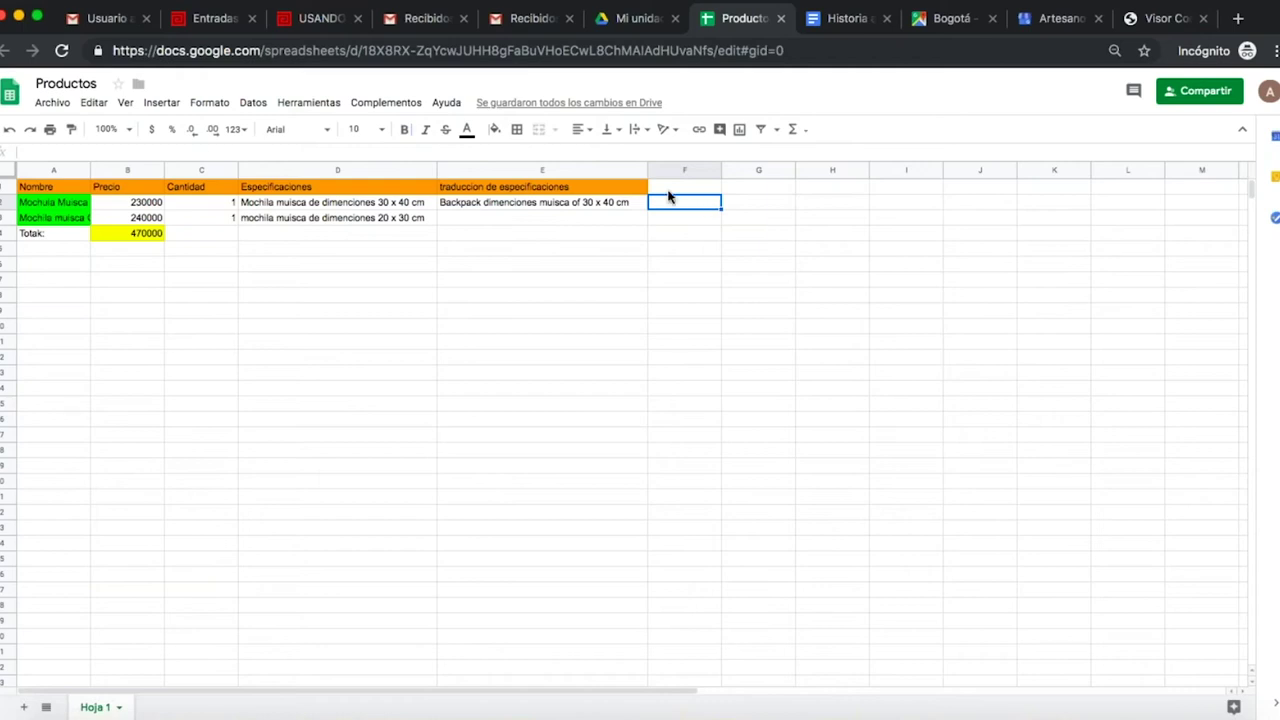
{"action": "left_click", "coordinate": [680, 186]}
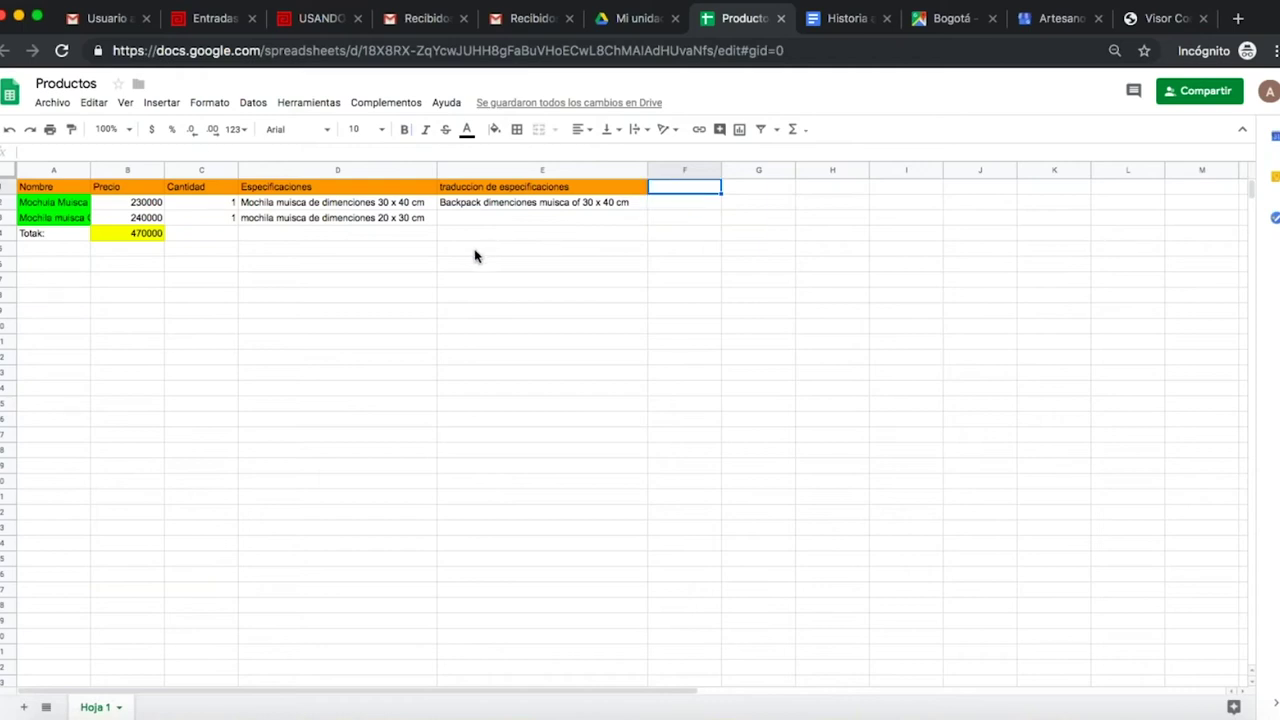
{"action": "left_click", "coordinate": [475, 250]}
{"action": "left_click", "coordinate": [690, 224]}
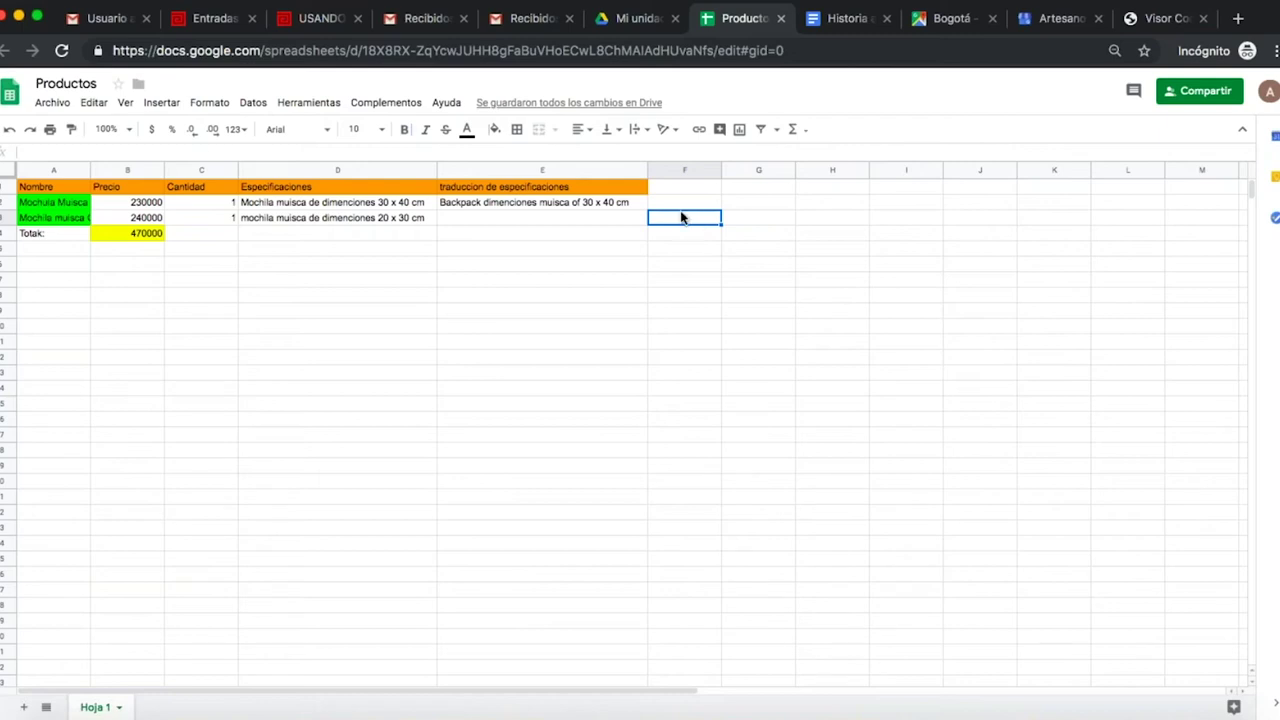
{"action": "left_click", "coordinate": [526, 20]}
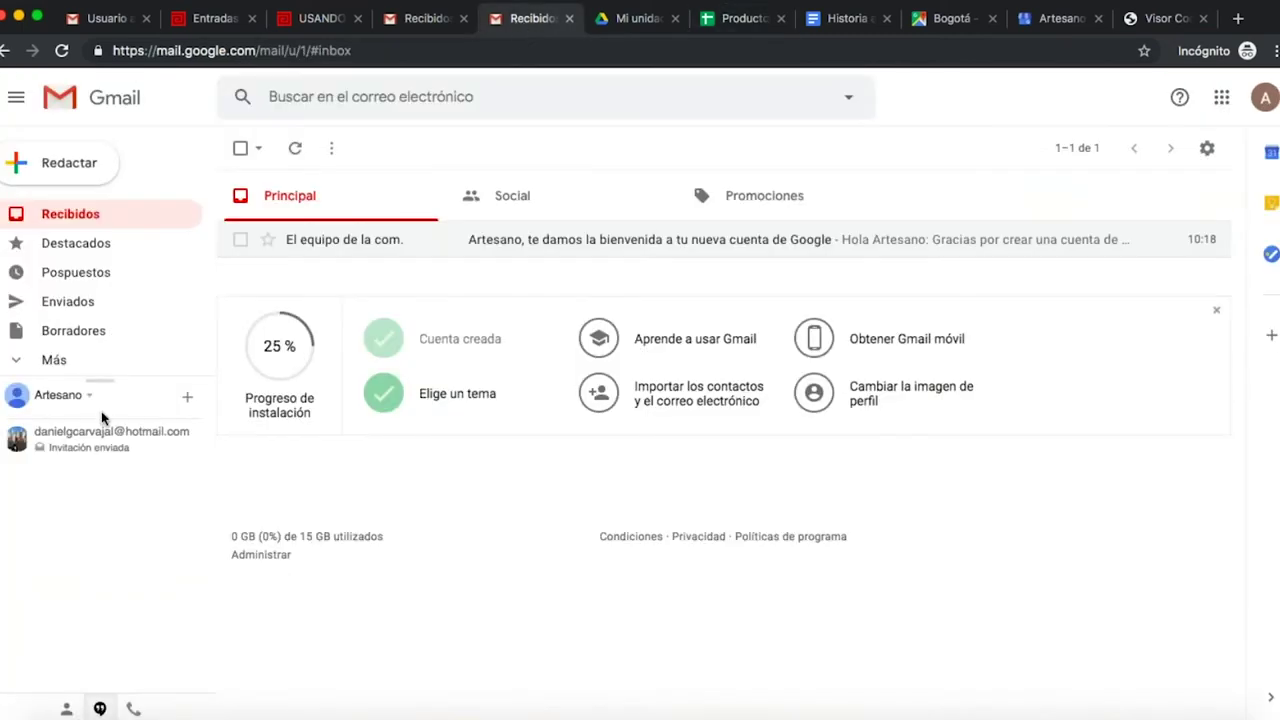
- Open a chat with the invited contact, check the Productos, Gmail and My Drive tabs, ending on My Drive
{"action": "left_click", "coordinate": [103, 445]}
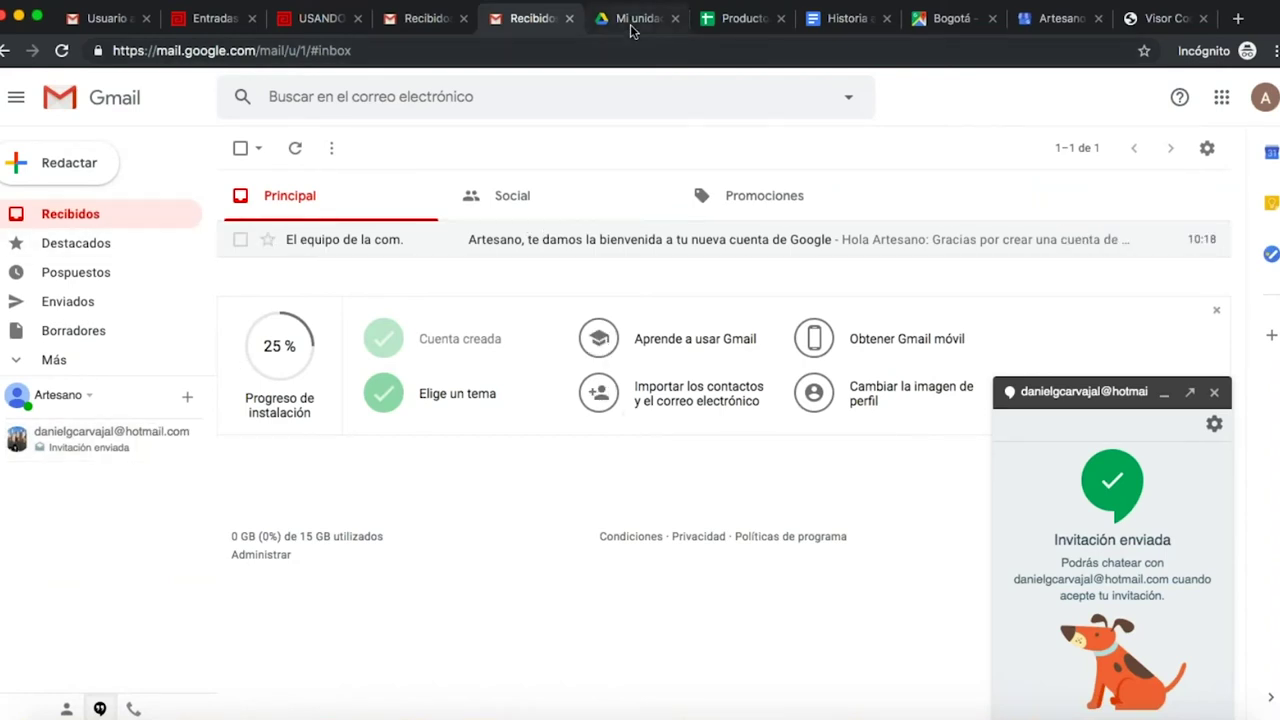
{"action": "left_click", "coordinate": [742, 19]}
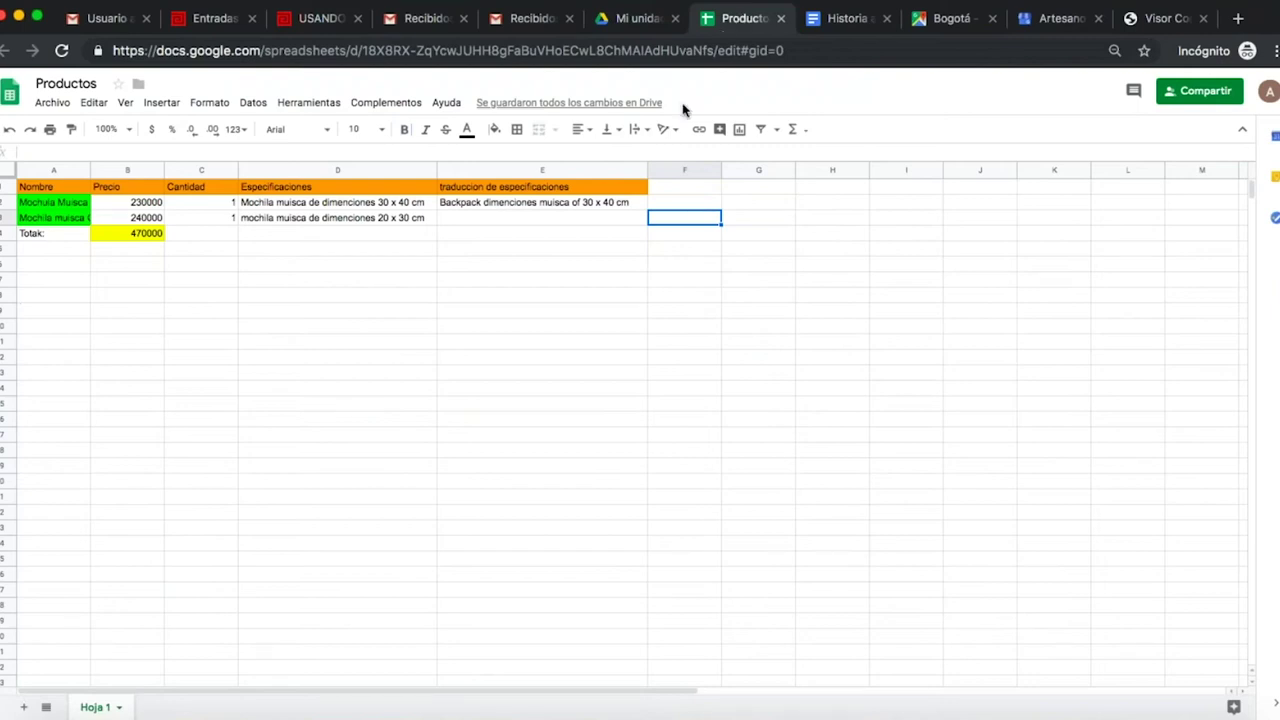
{"action": "left_click", "coordinate": [614, 17]}
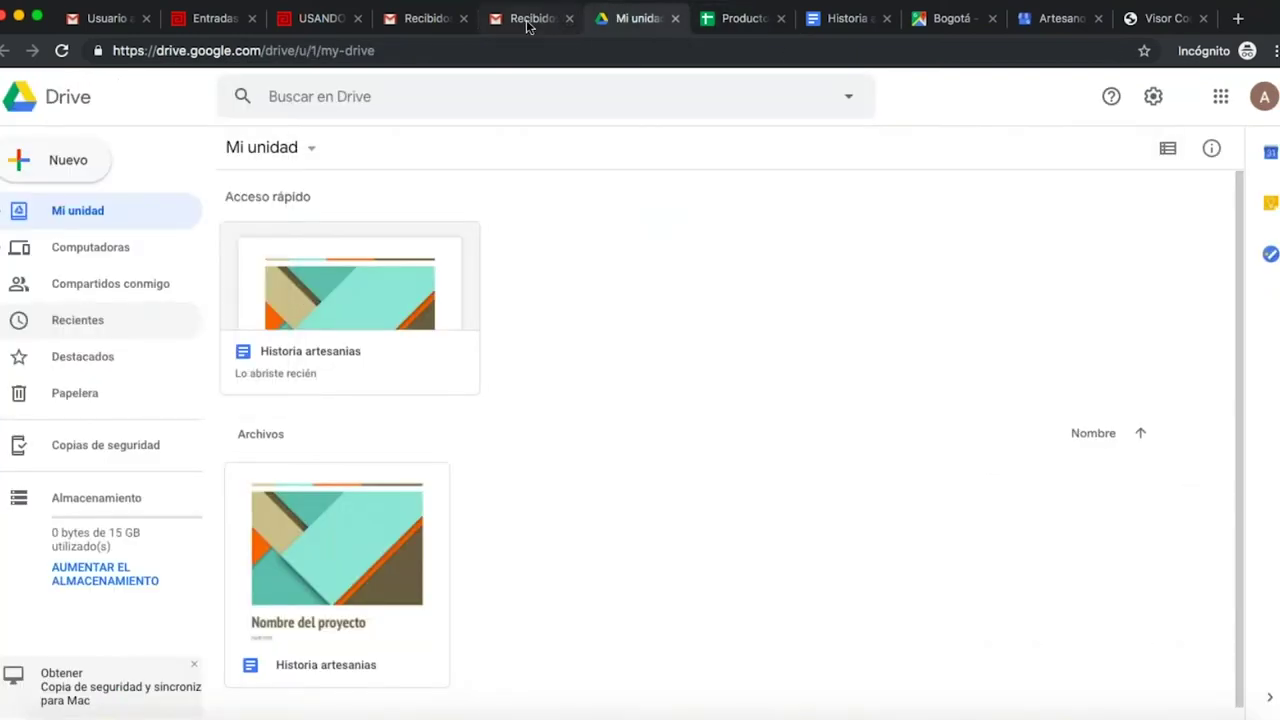
{"action": "left_click", "coordinate": [530, 18]}
{"action": "left_click", "coordinate": [434, 20]}
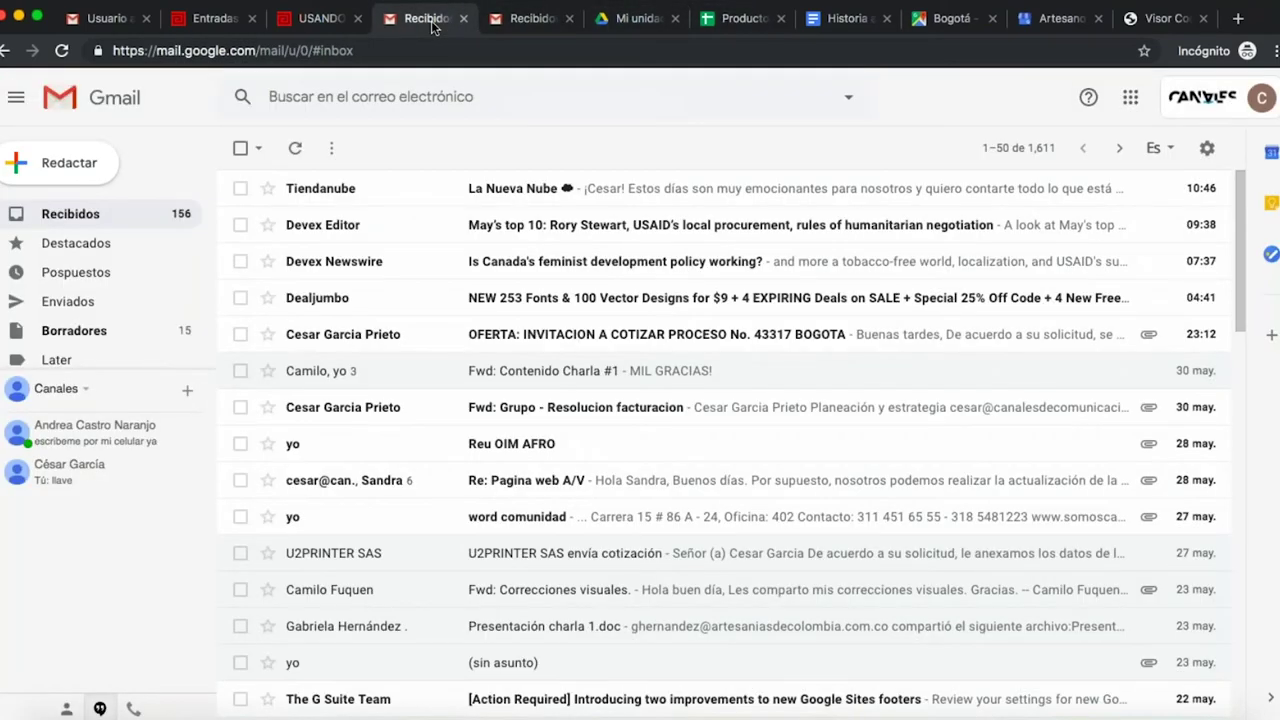
{"action": "left_click", "coordinate": [630, 20]}
{"action": "left_click", "coordinate": [745, 20]}
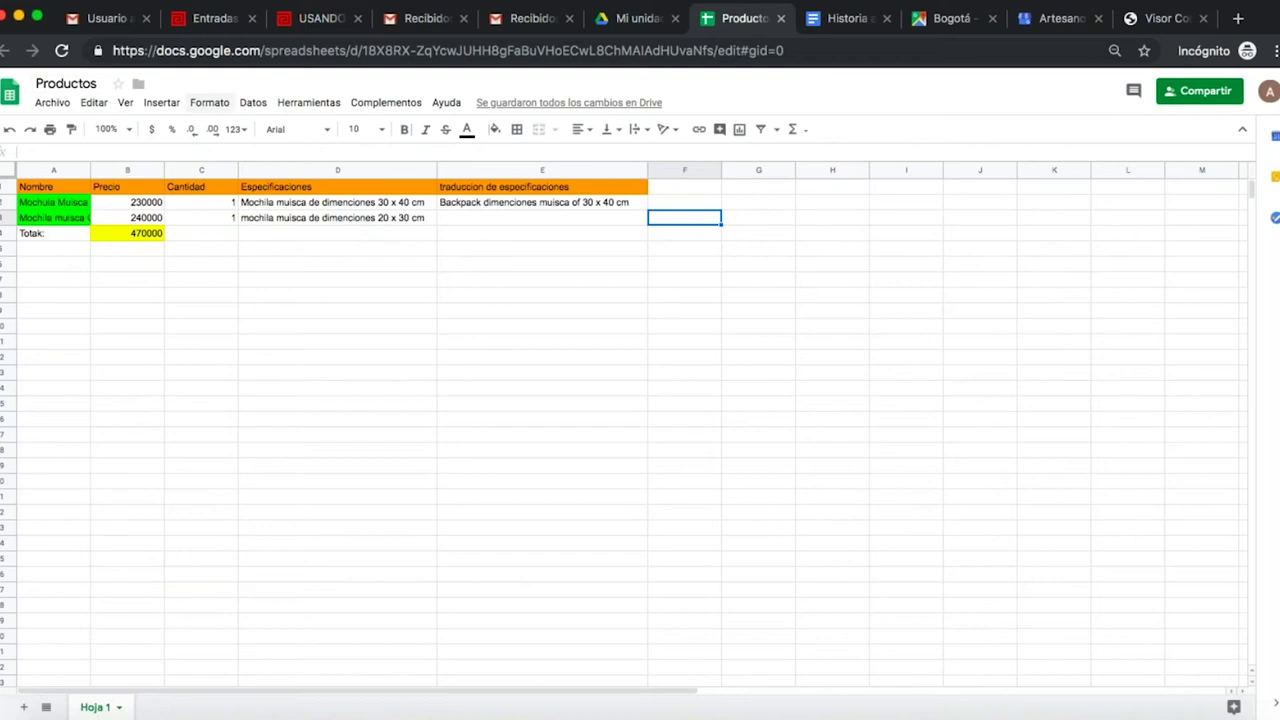
{"action": "left_click", "coordinate": [538, 16]}
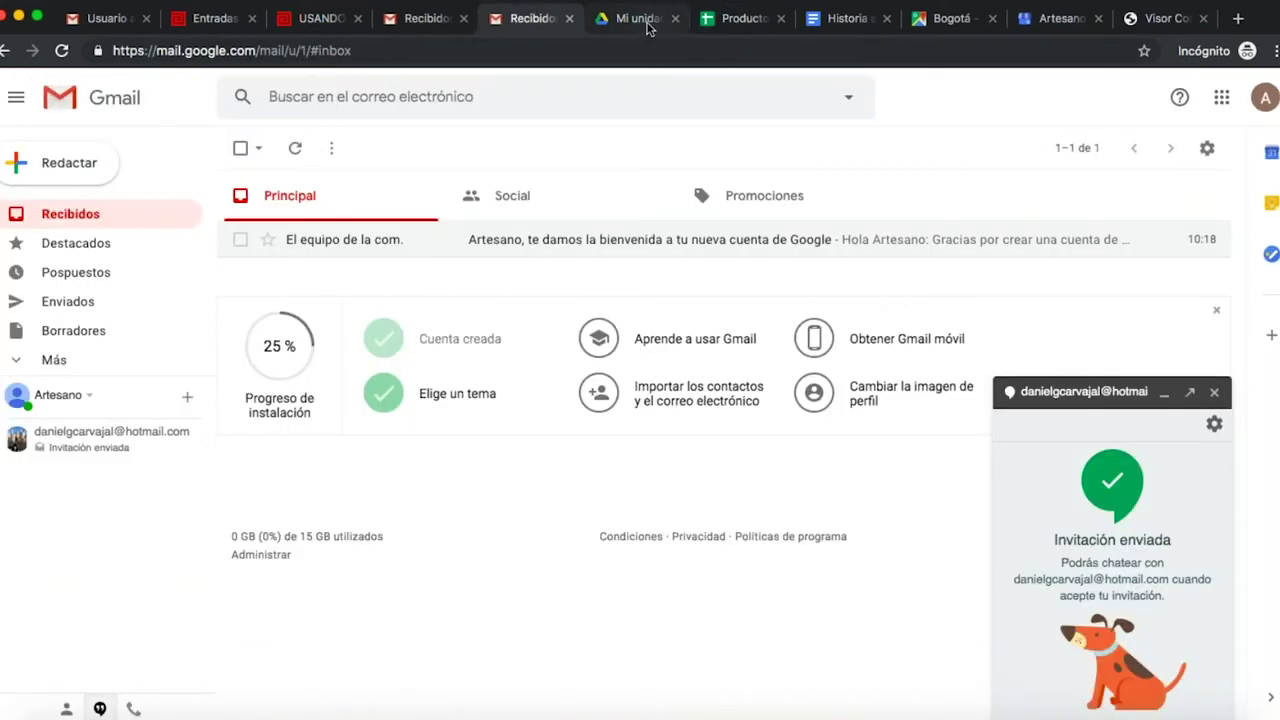
{"action": "left_click", "coordinate": [643, 20]}
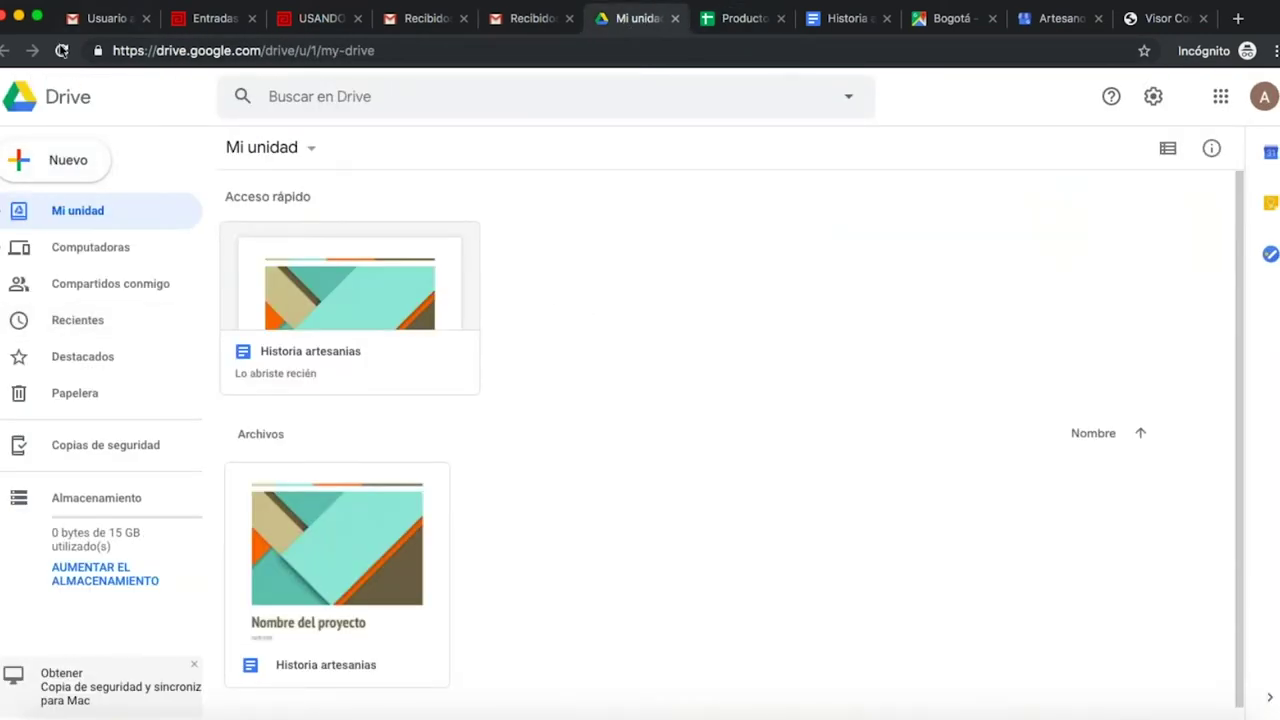
- Reload My Drive, then go to the artesaniasdecolombia.tv article on Google tools and scroll down
{"action": "left_click", "coordinate": [63, 52]}
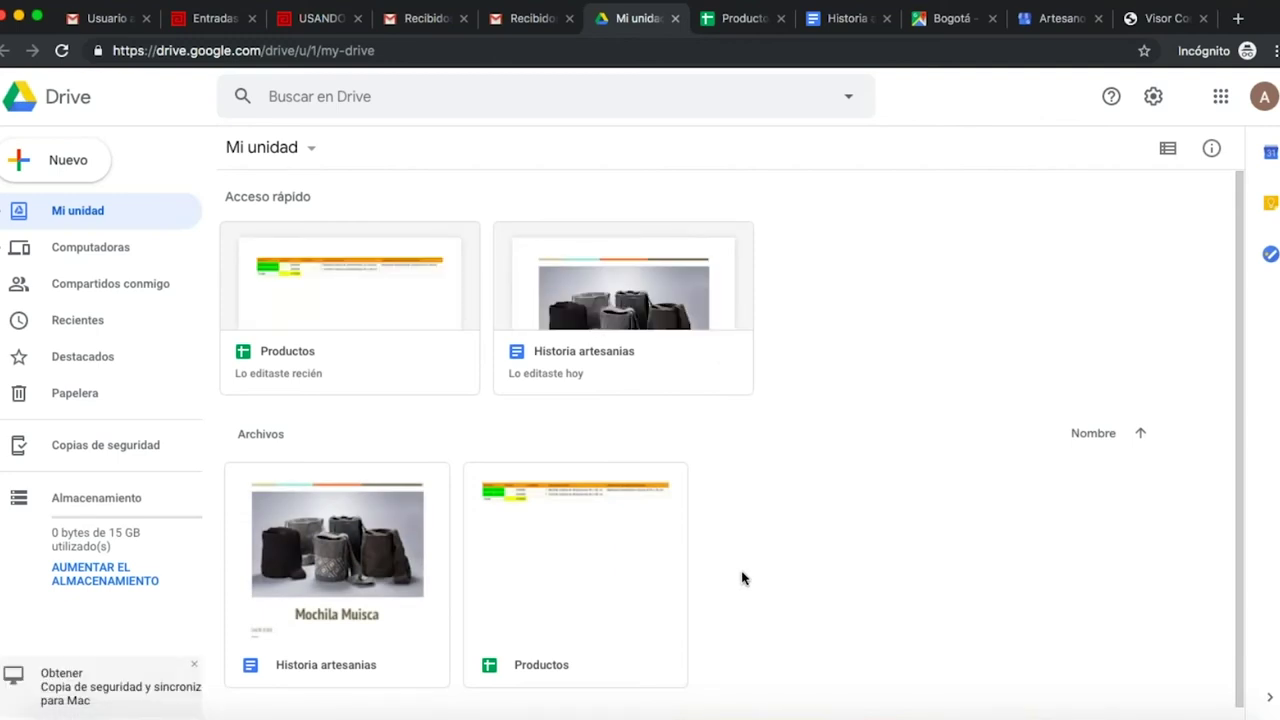
{"action": "left_click", "coordinate": [328, 24]}
{"action": "scroll", "coordinate": [540, 284], "scroll_direction": "down", "scroll_amount": 10}
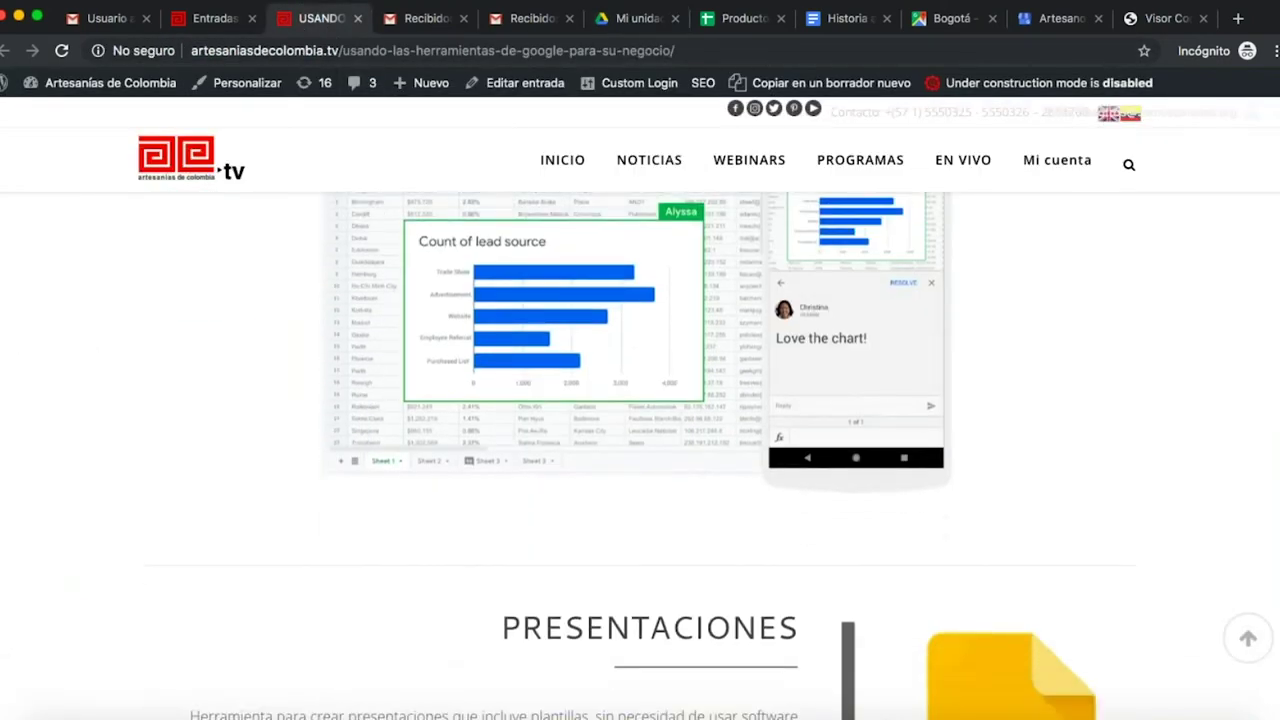
- Scroll the article to its Presentaciones section, then return to My Drive
{"action": "scroll", "coordinate": [640, 450], "scroll_direction": "down", "scroll_amount": 1}
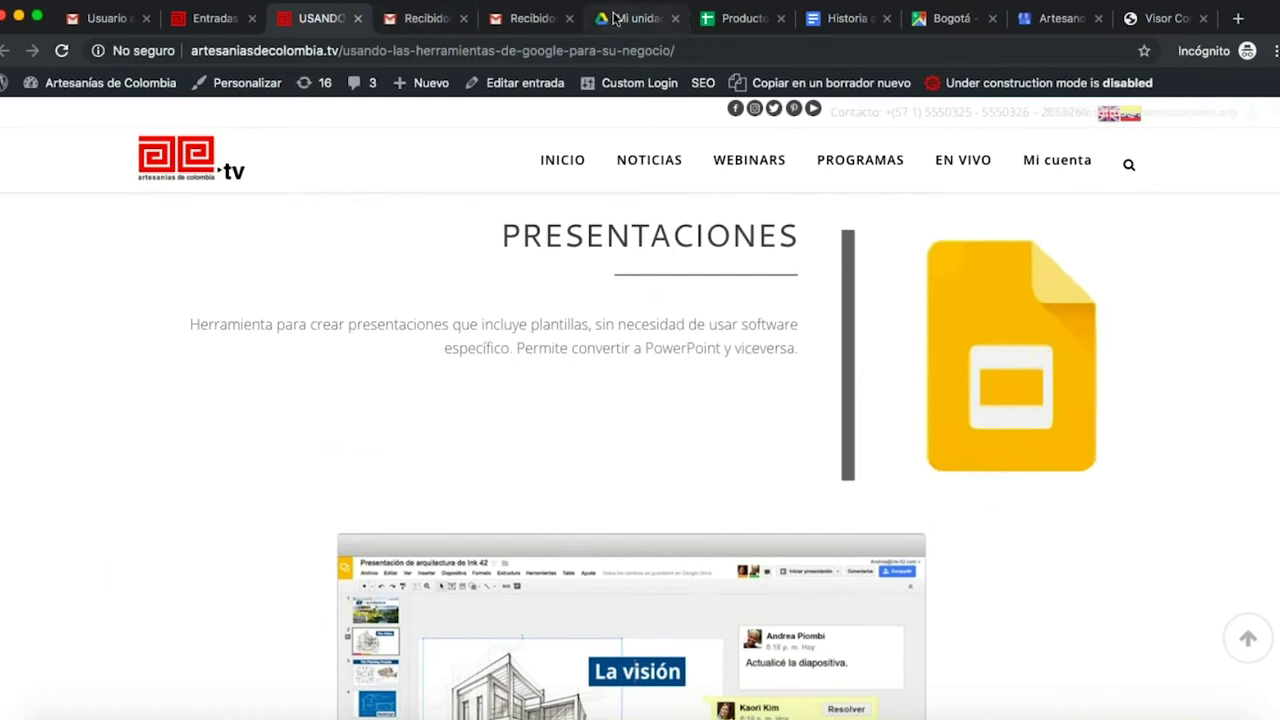
{"action": "left_click", "coordinate": [614, 20]}
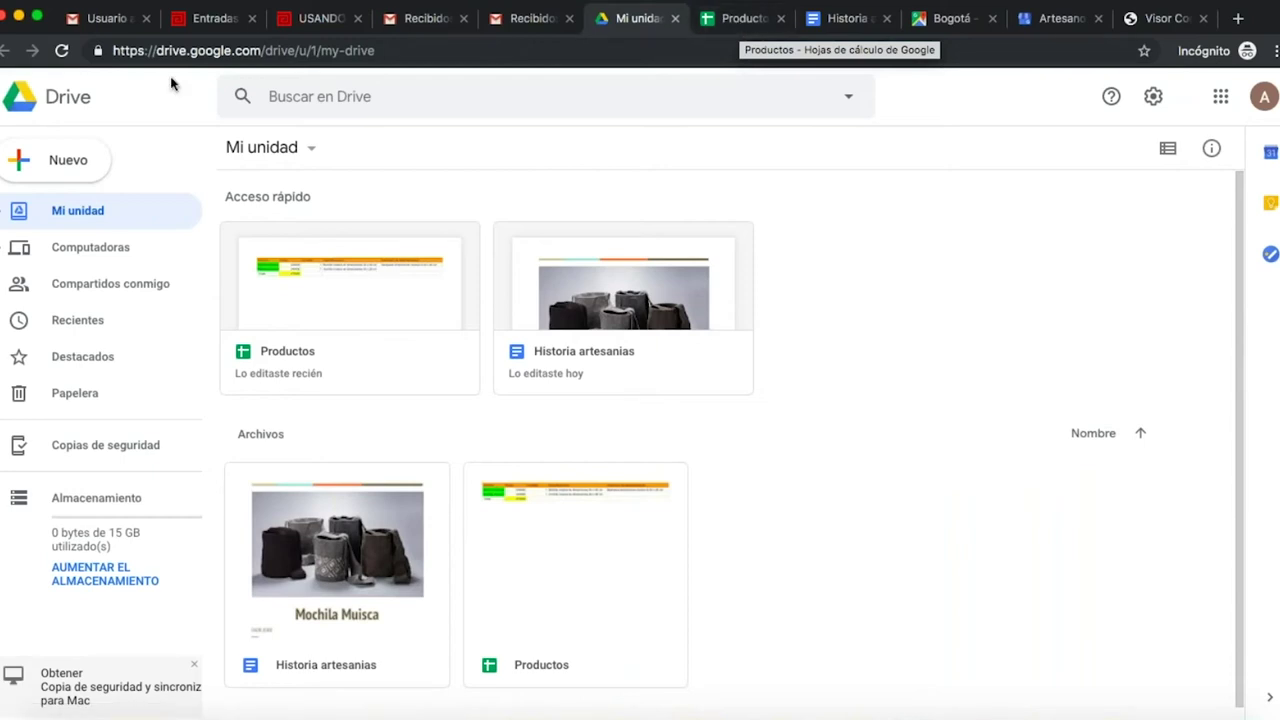
- Create a blank Google Slides presentation from Drive's Nuevo menu
{"action": "left_click", "coordinate": [83, 163]}
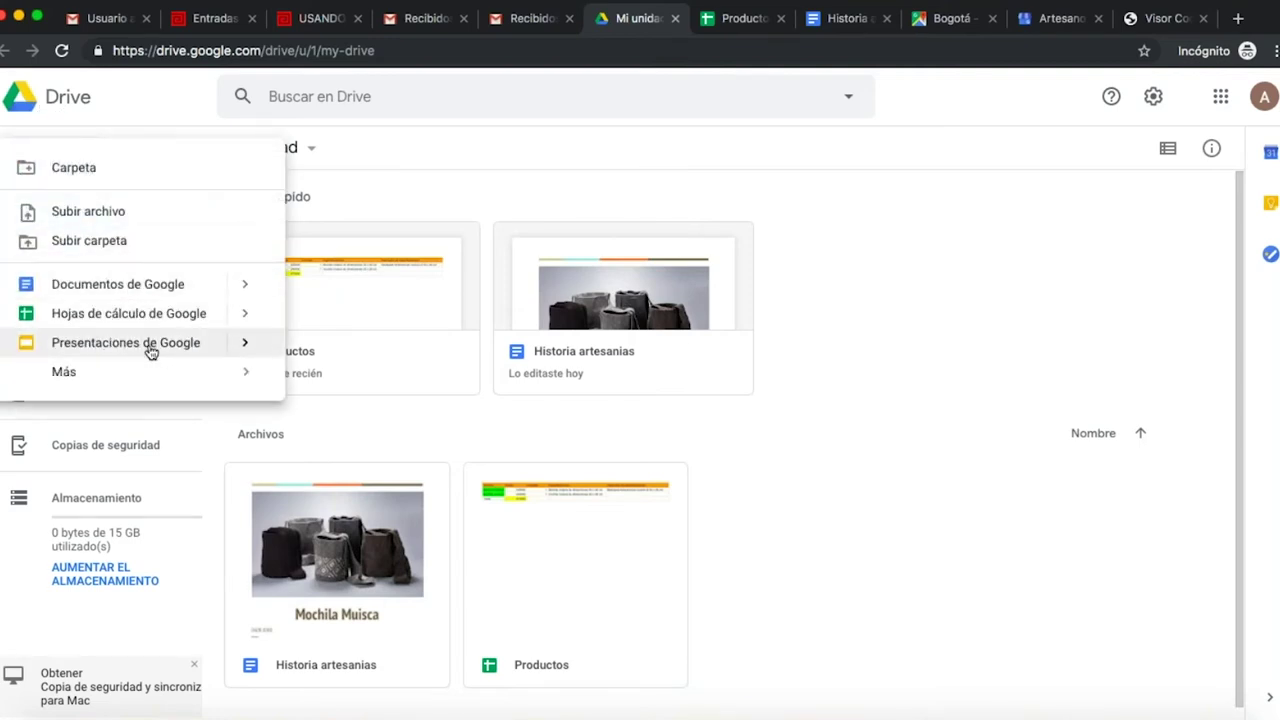
{"action": "left_click", "coordinate": [150, 350]}
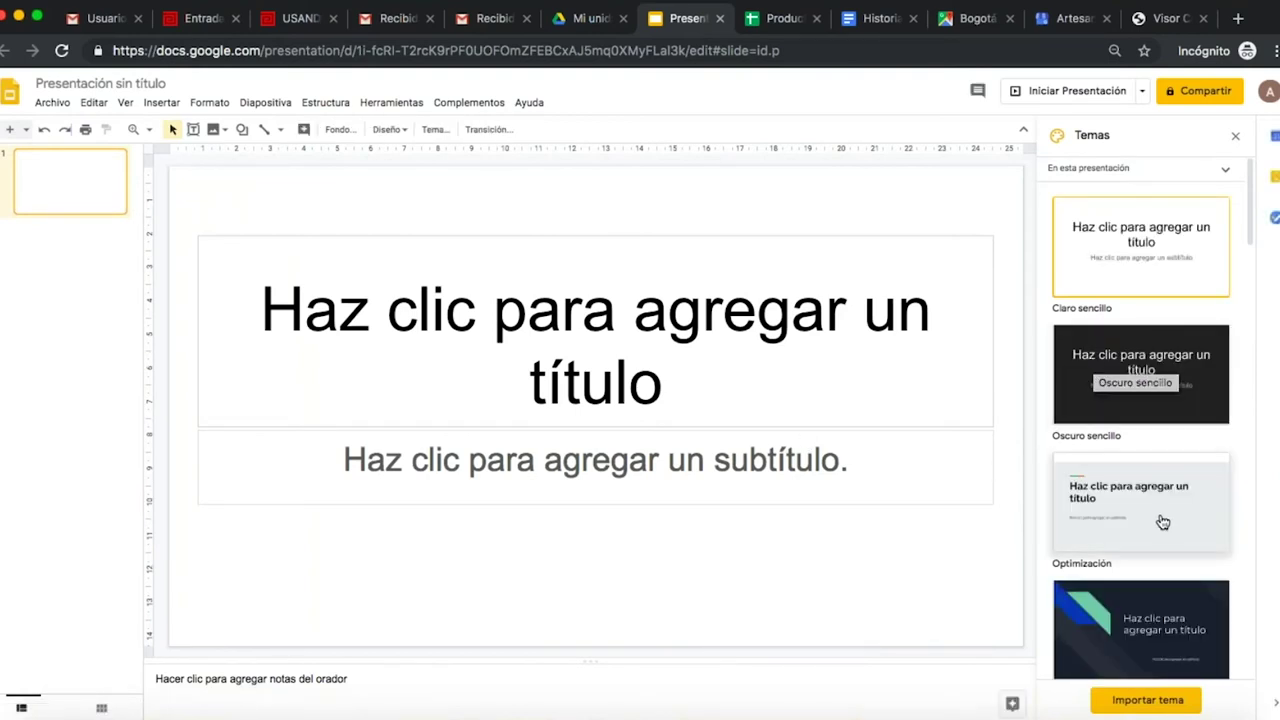
- Apply the Cambio theme from the Temas panel and open the Insertar menu
{"action": "scroll", "coordinate": [1160, 522], "scroll_direction": "down", "scroll_amount": 3}
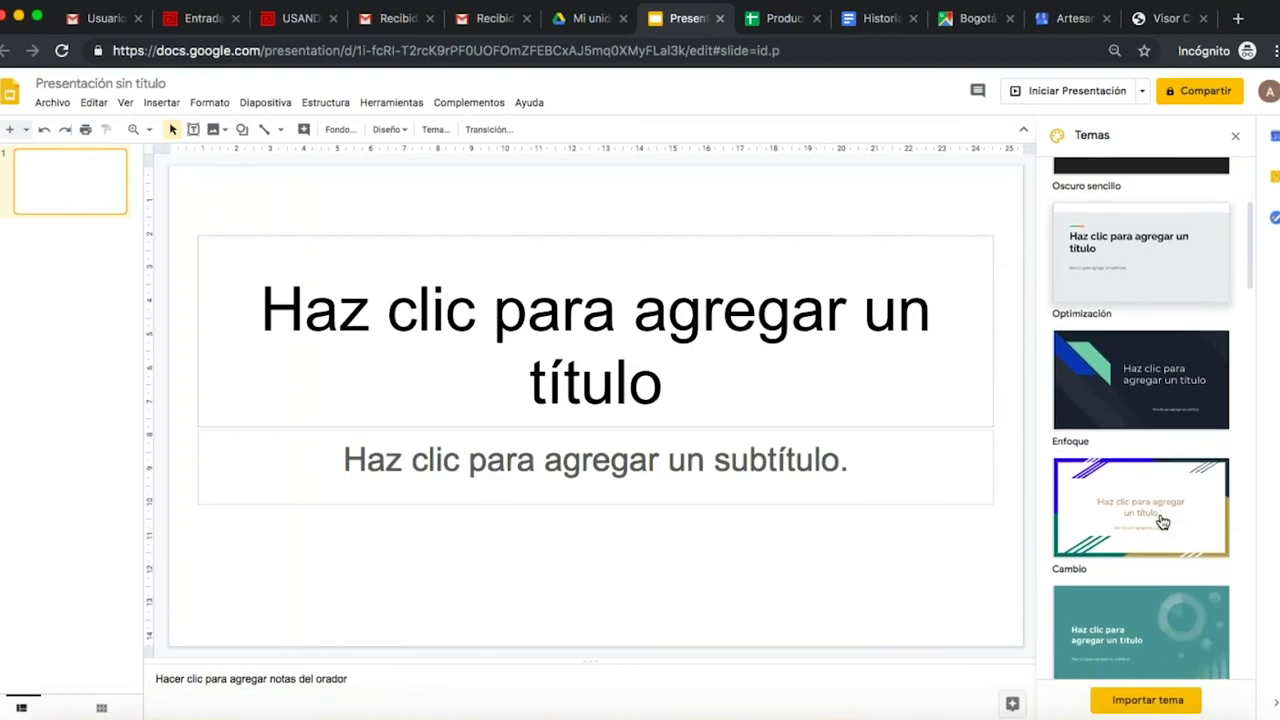
{"action": "left_click", "coordinate": [1160, 520]}
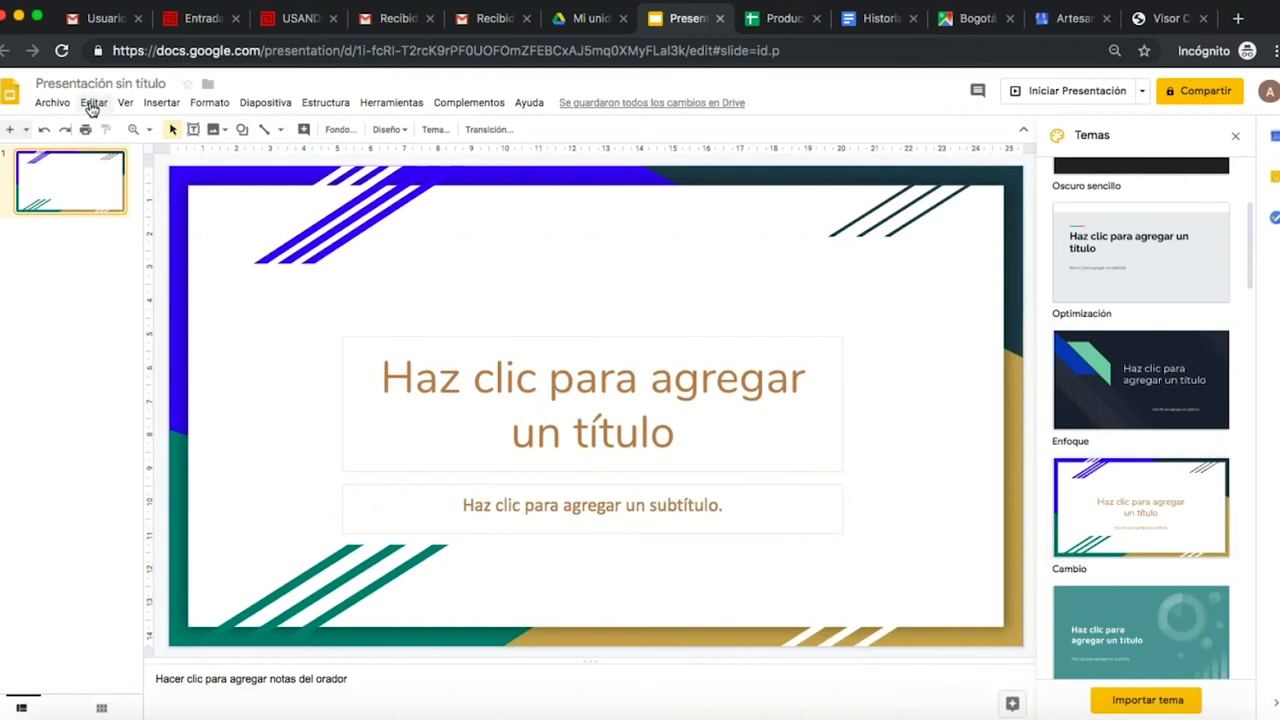
{"action": "left_click", "coordinate": [160, 102]}
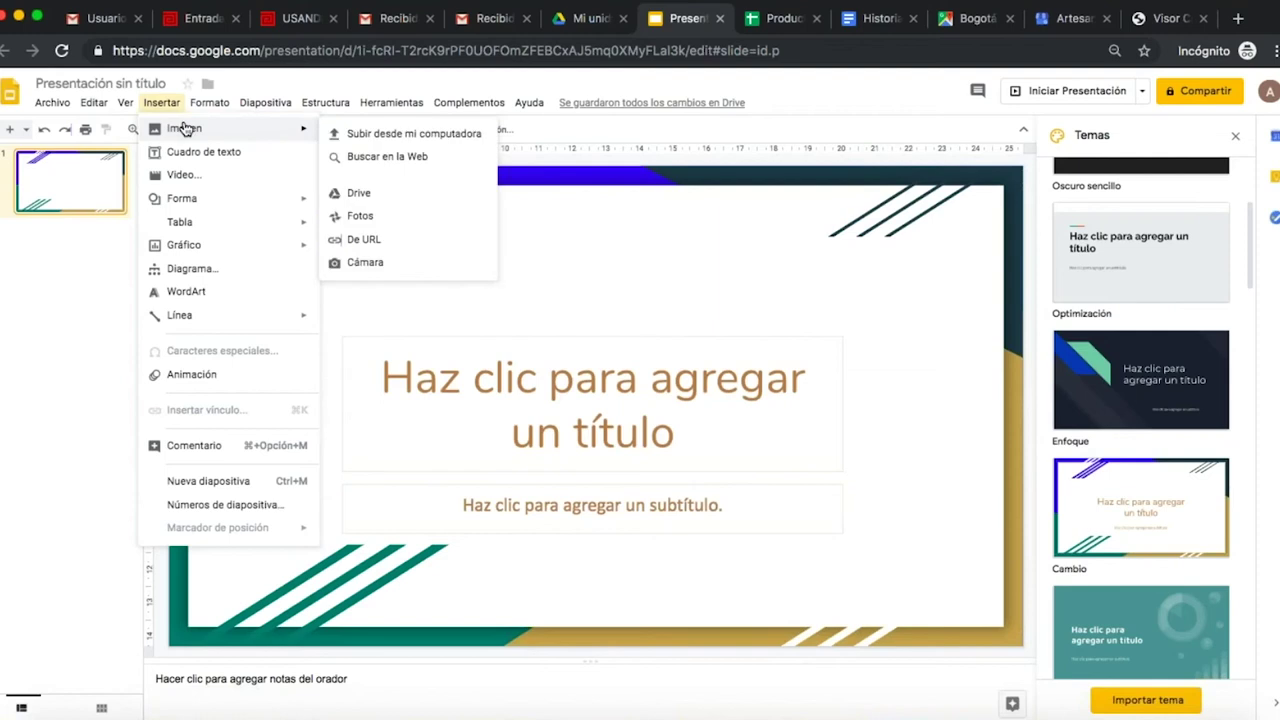
- Choose Imagen > Subir desde mi computadora to upload a picture
{"action": "mouse_move", "coordinate": [161, 102]}
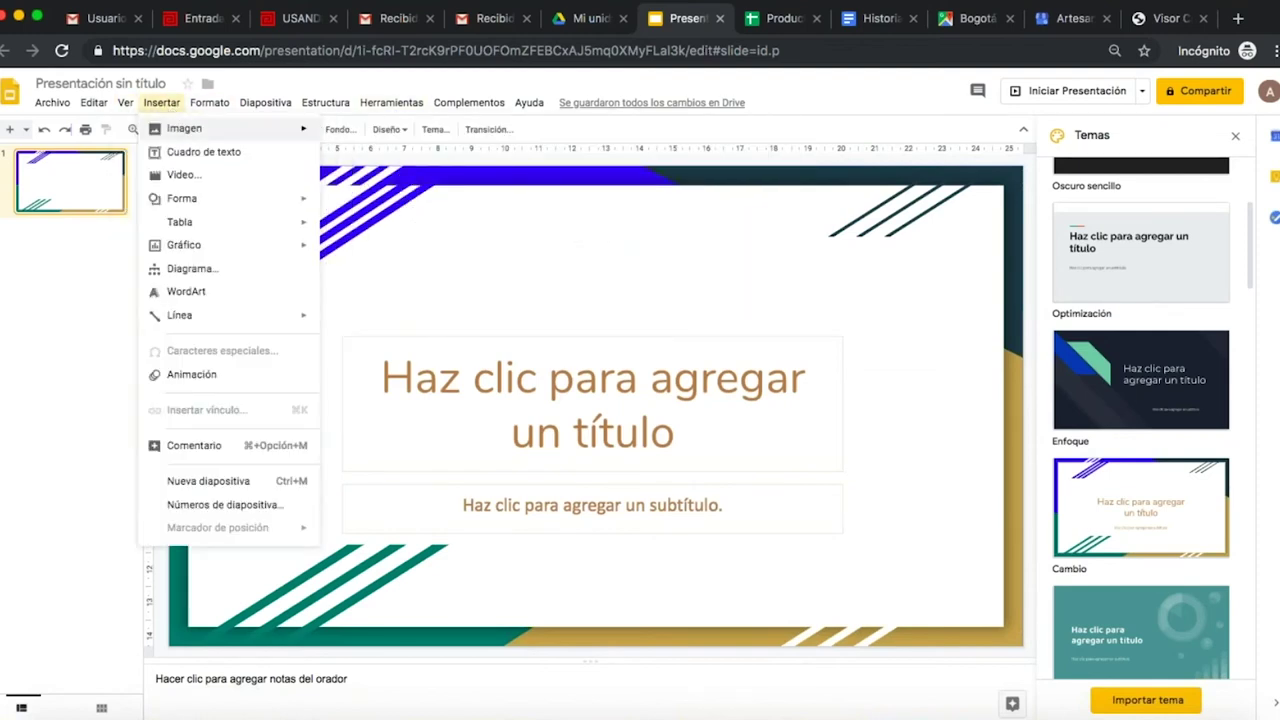
{"action": "mouse_move", "coordinate": [188, 133]}
{"action": "left_click", "coordinate": [340, 135]}
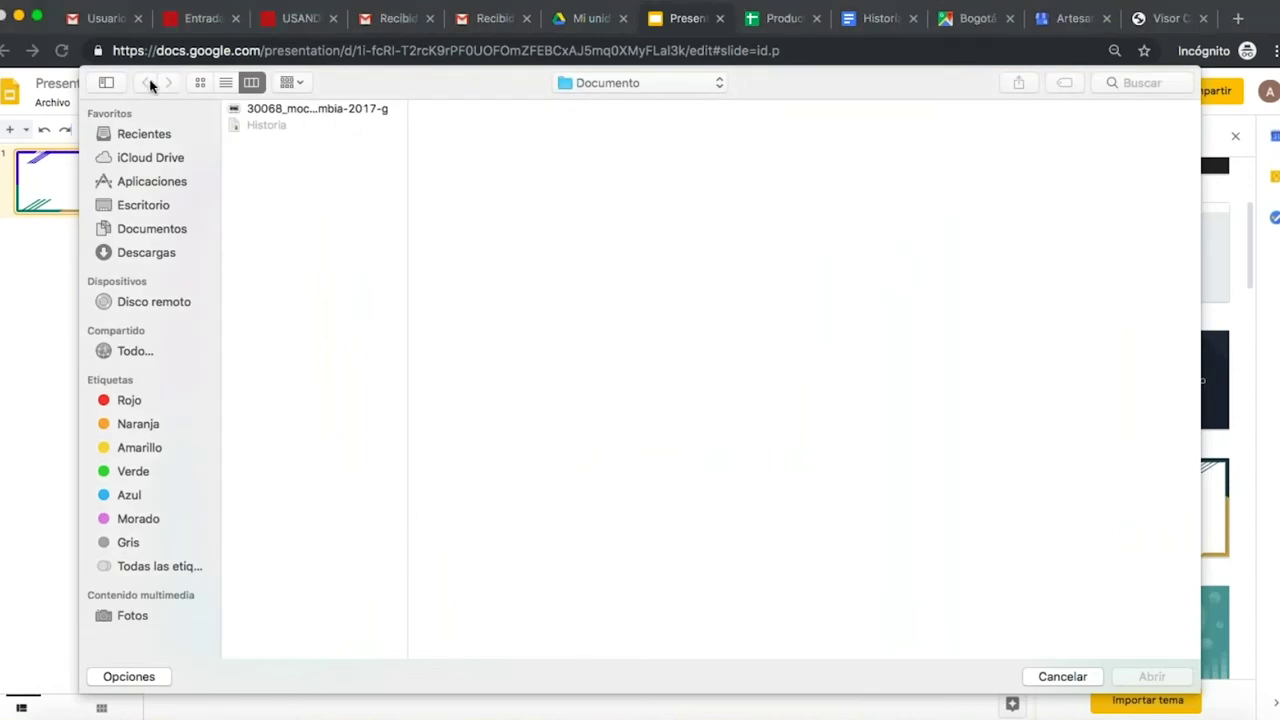
- Browse to GOOGLE > Artesanía and insert ADC DICIEMBRE 20160197.jpg into the slide
{"action": "left_click", "coordinate": [622, 88]}
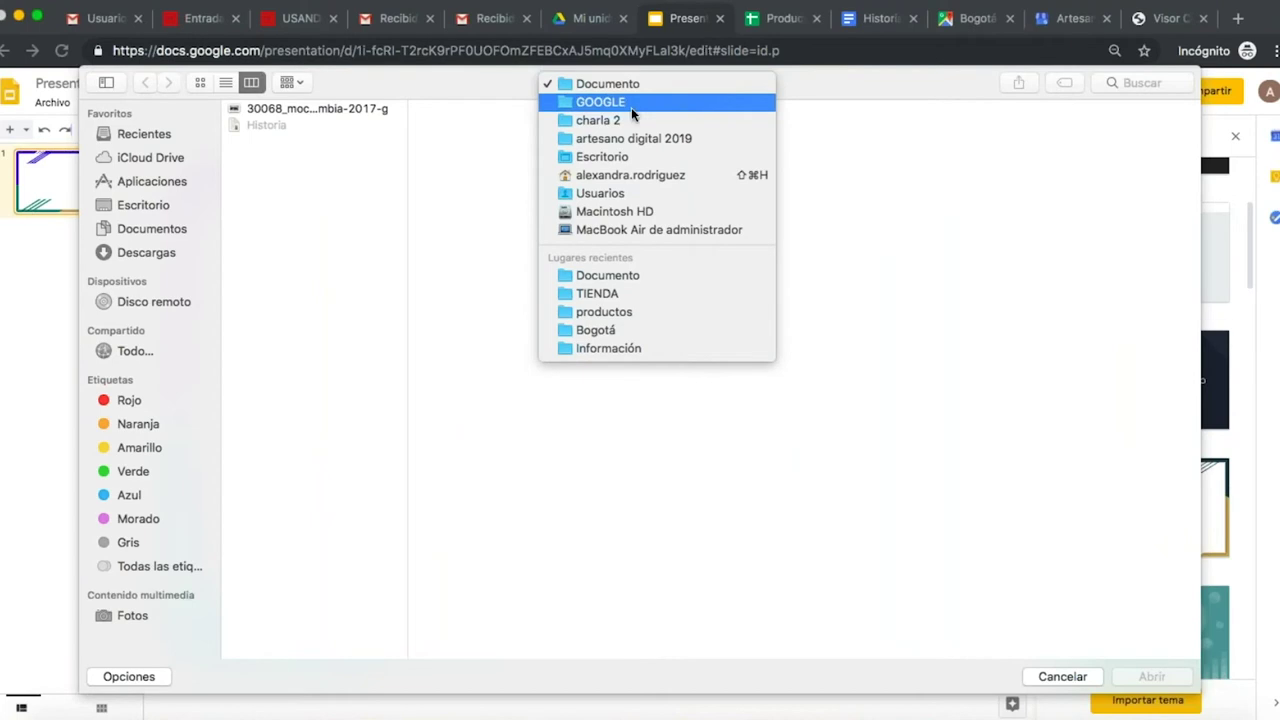
{"action": "left_click", "coordinate": [631, 107]}
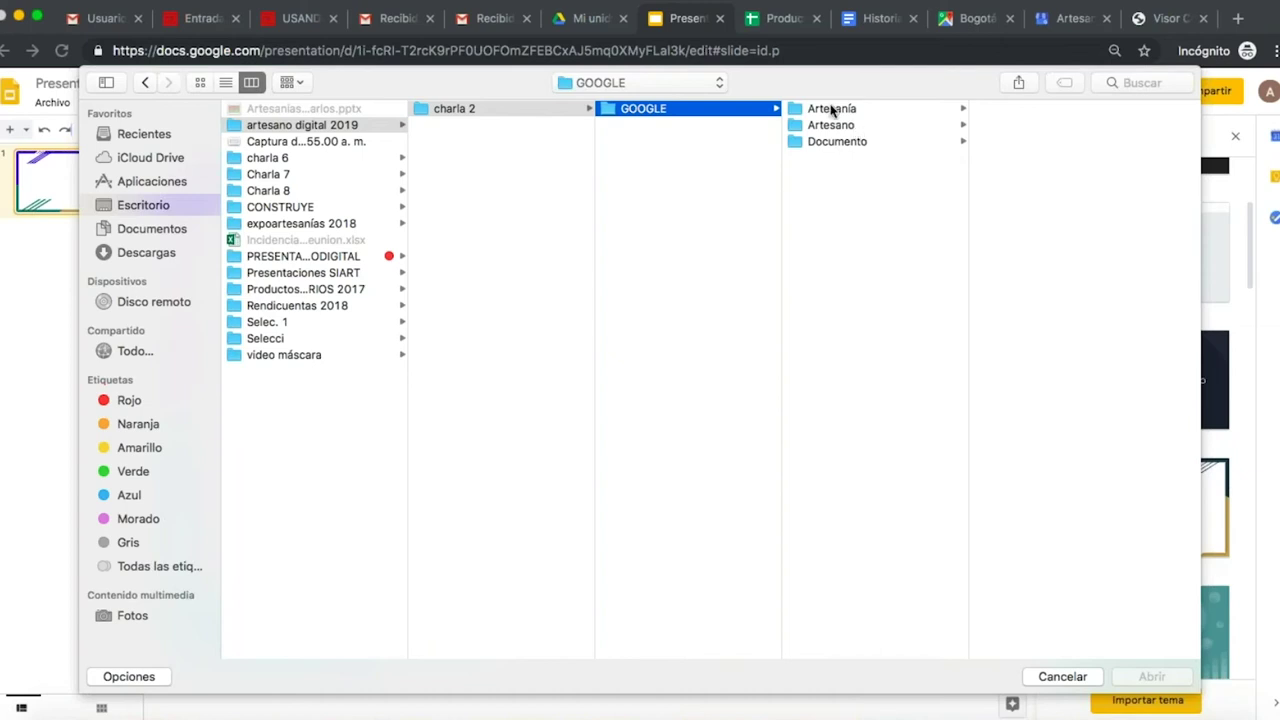
{"action": "left_click", "coordinate": [837, 126]}
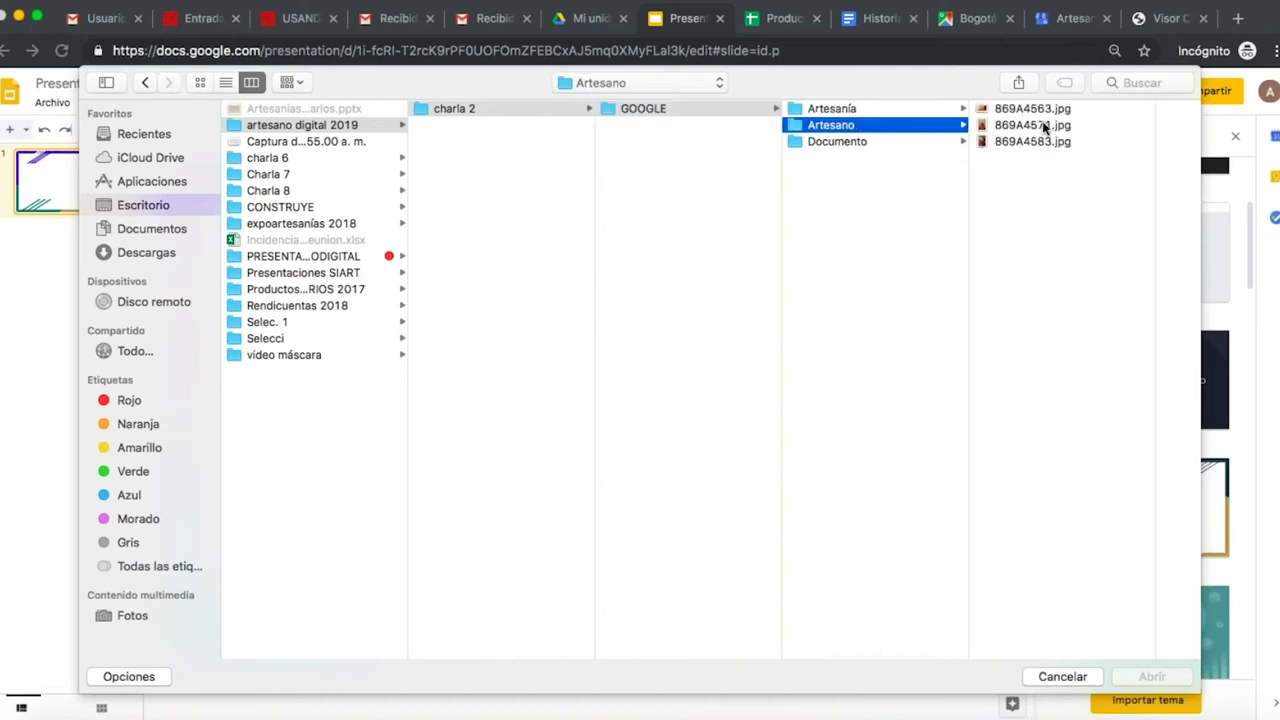
{"action": "left_click", "coordinate": [852, 109]}
{"action": "left_click", "coordinate": [1008, 110]}
{"action": "left_click", "coordinate": [1155, 678]}
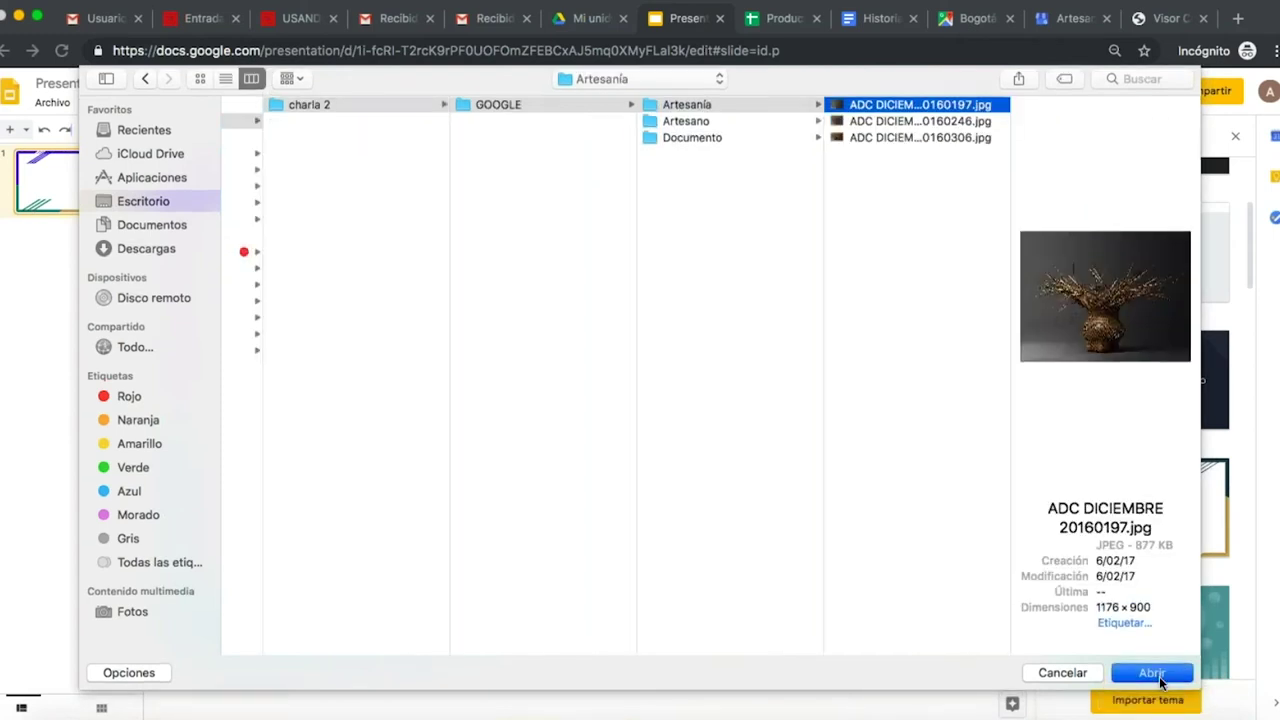